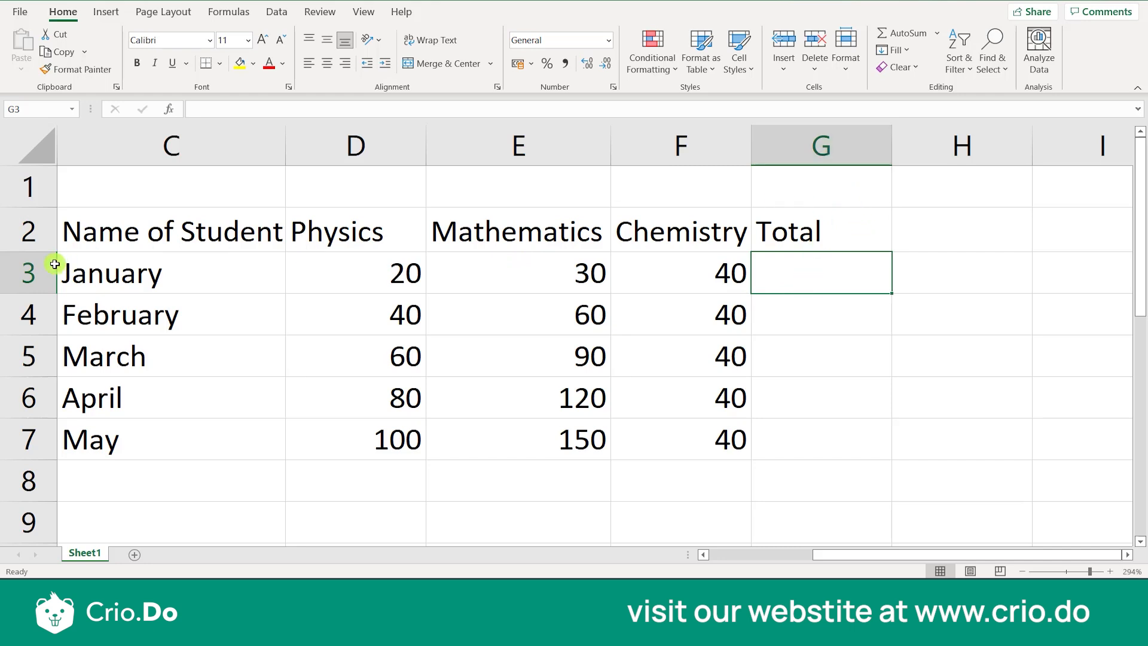
click(817, 361)
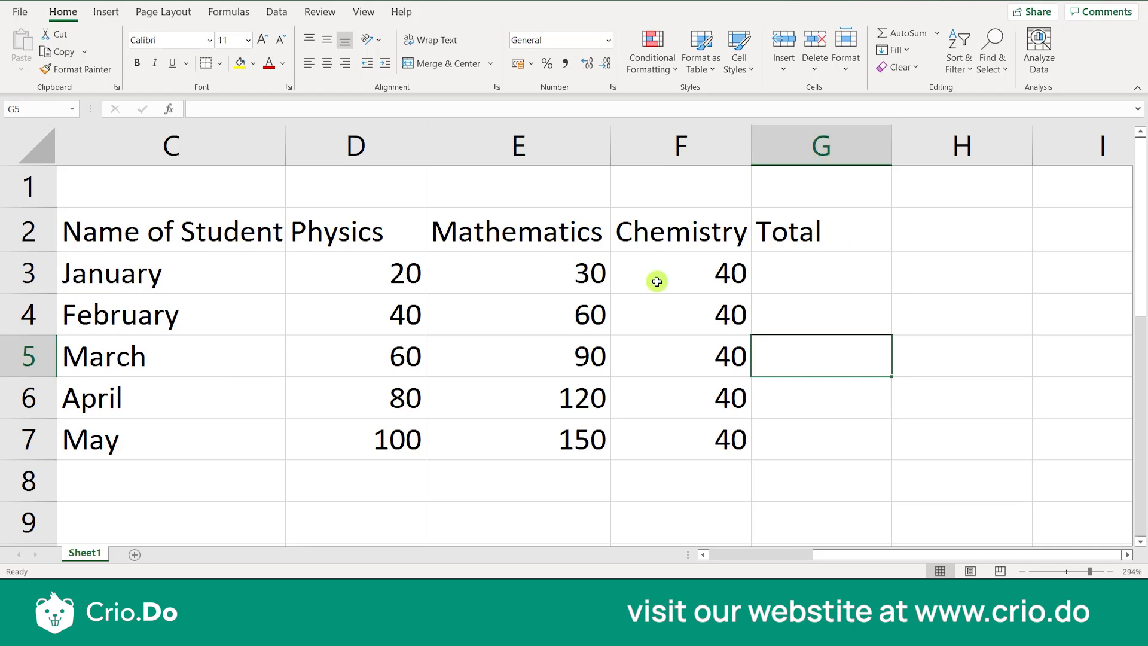
click(967, 231)
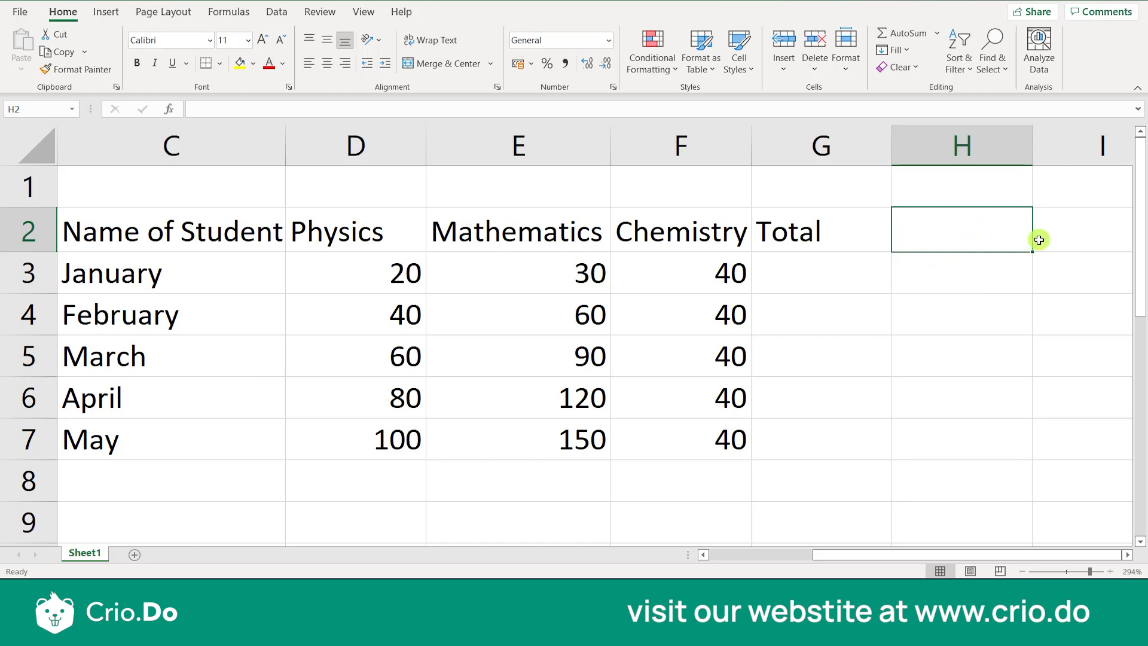
click(972, 264)
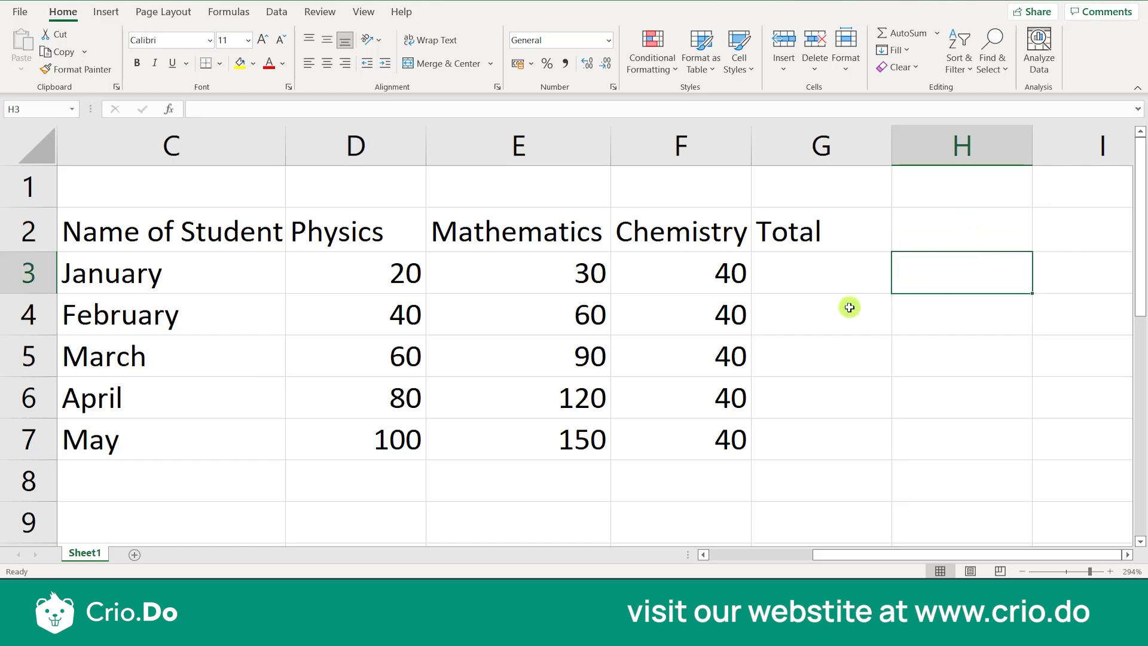
click(819, 326)
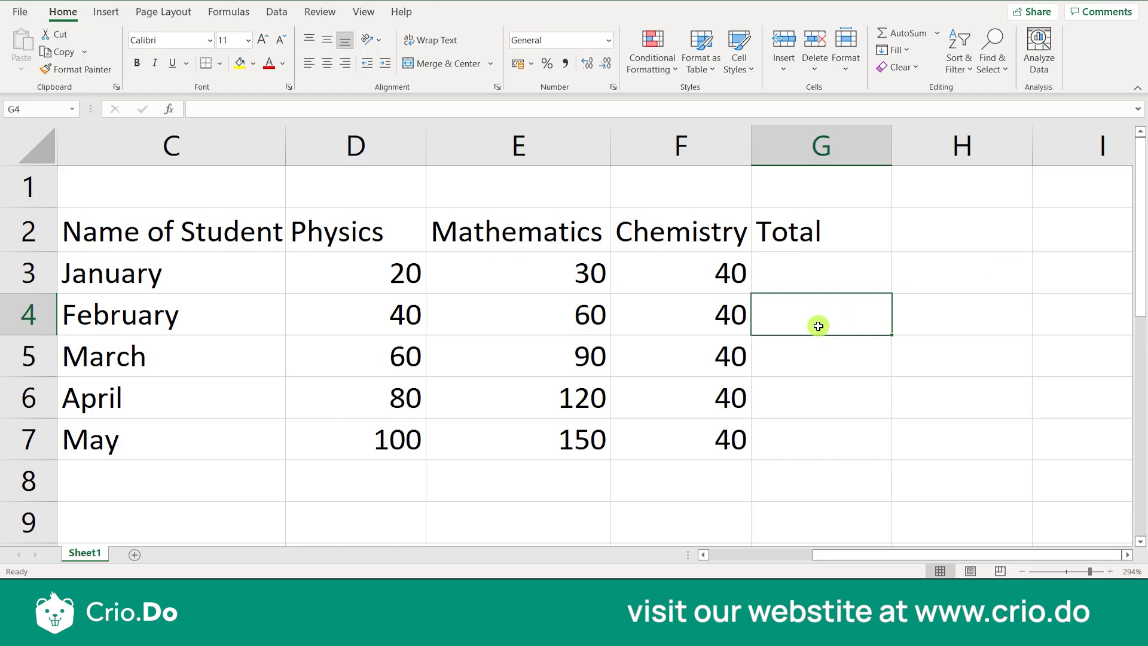
scroll(846, 308, right, 3)
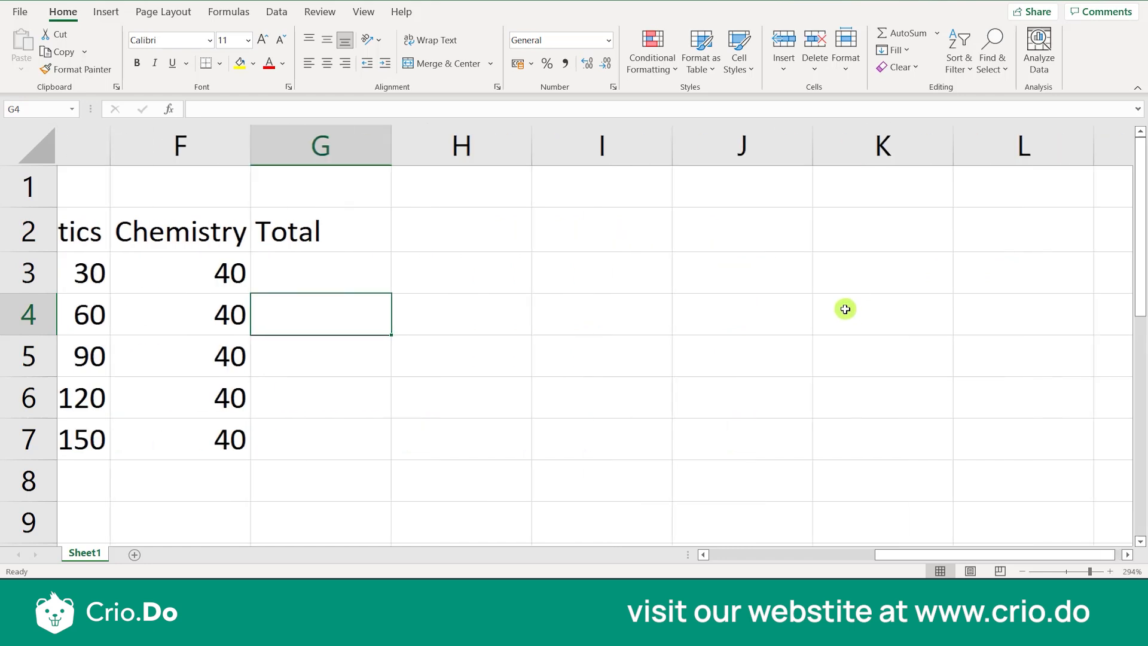
click(684, 259)
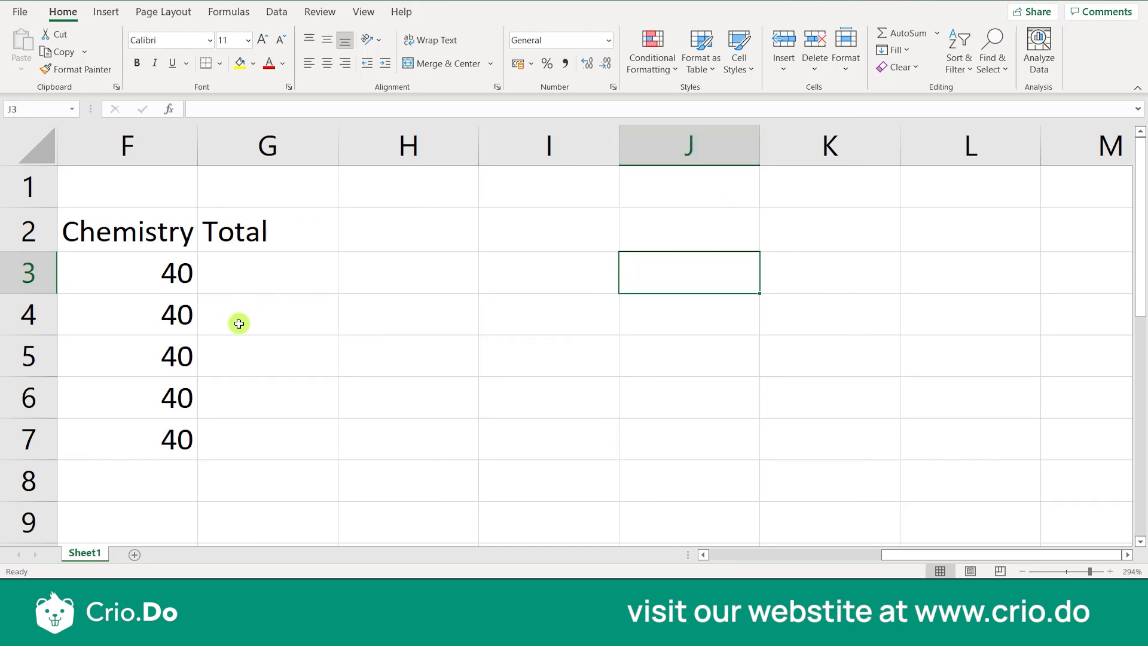
Review the student marks table from the SNO column through the Physics, Mathematics and Chemistry headings
click(321, 326)
key(Left)
key(Left)
key(Left)
key(Left)
key(Left)
key(Left)
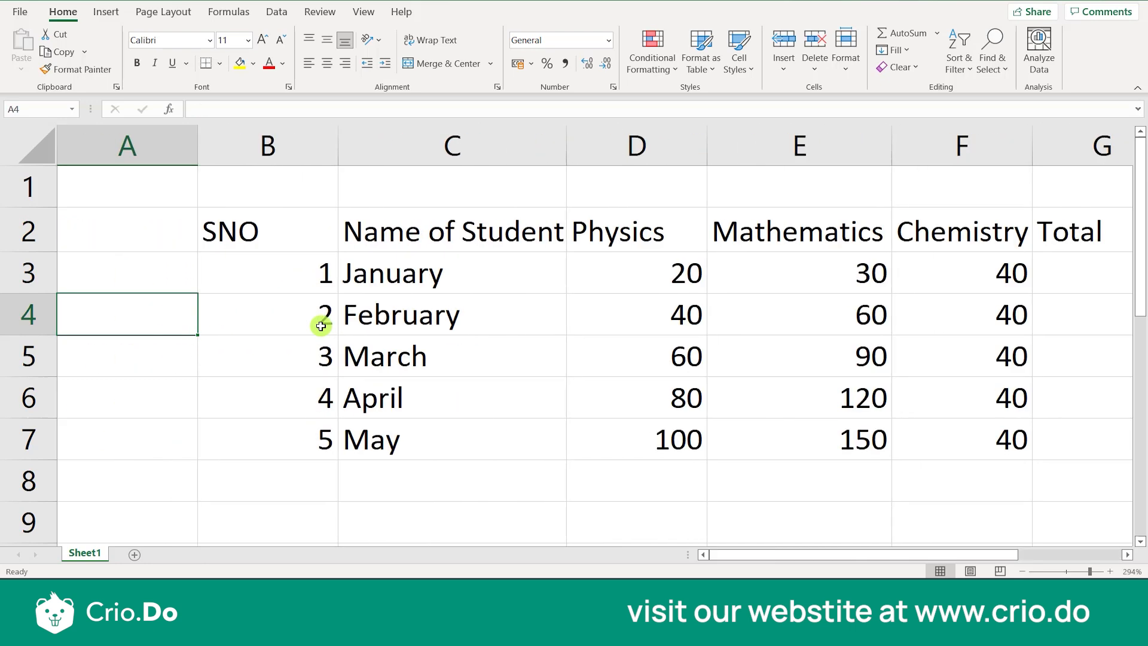
key(Right)
key(Right)
key(Right)
key(Right)
key(Right)
key(Right)
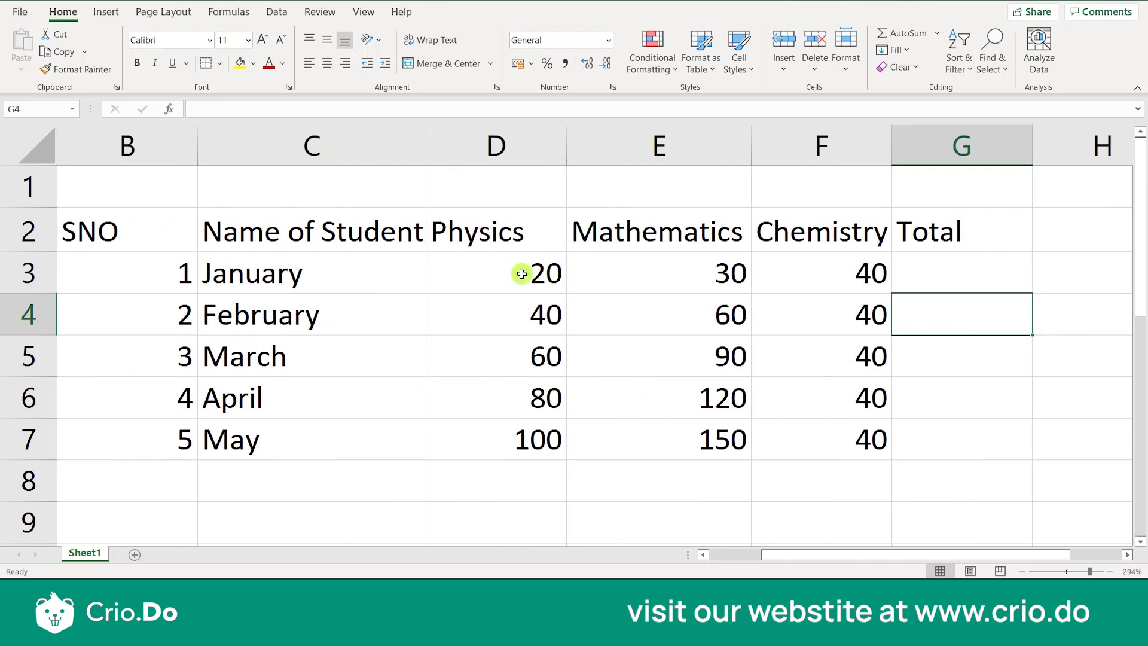
click(511, 239)
click(622, 234)
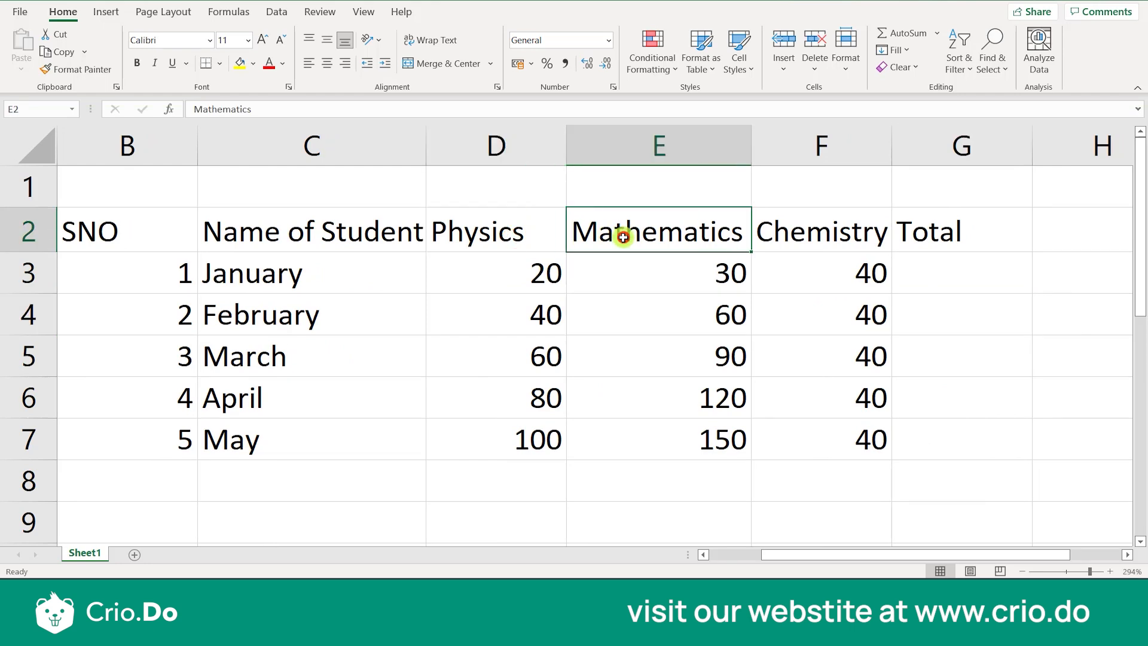
click(760, 235)
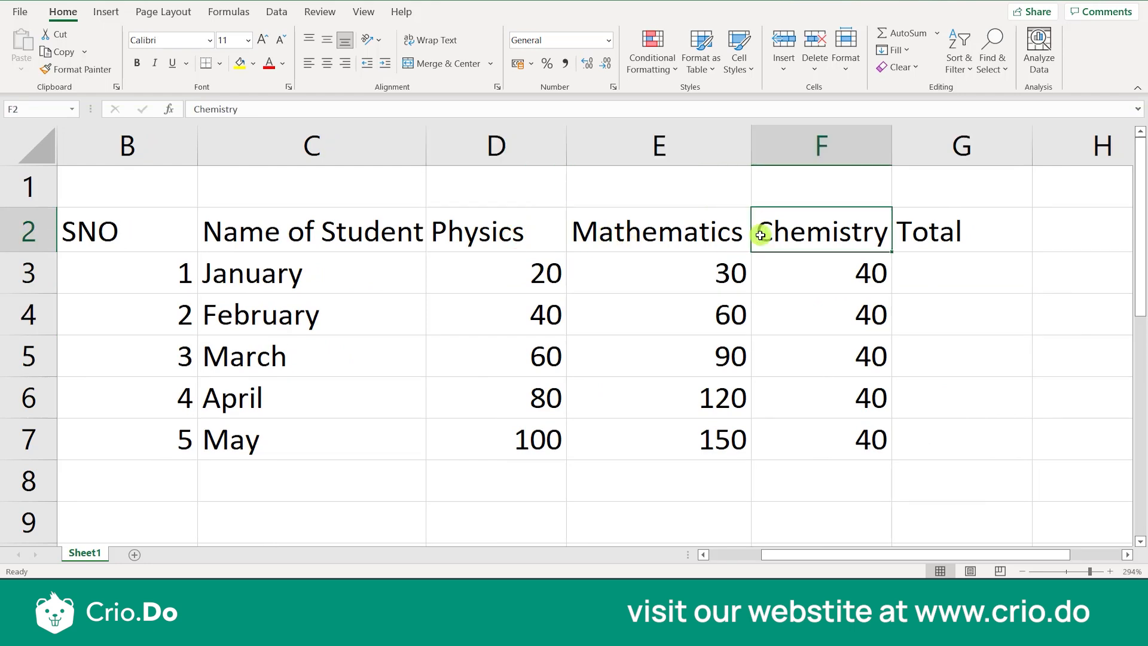
Start a formula in January's Total cell, G3, with a reference to the Physics mark as =D3
click(930, 285)
scroll(932, 285, right, 1)
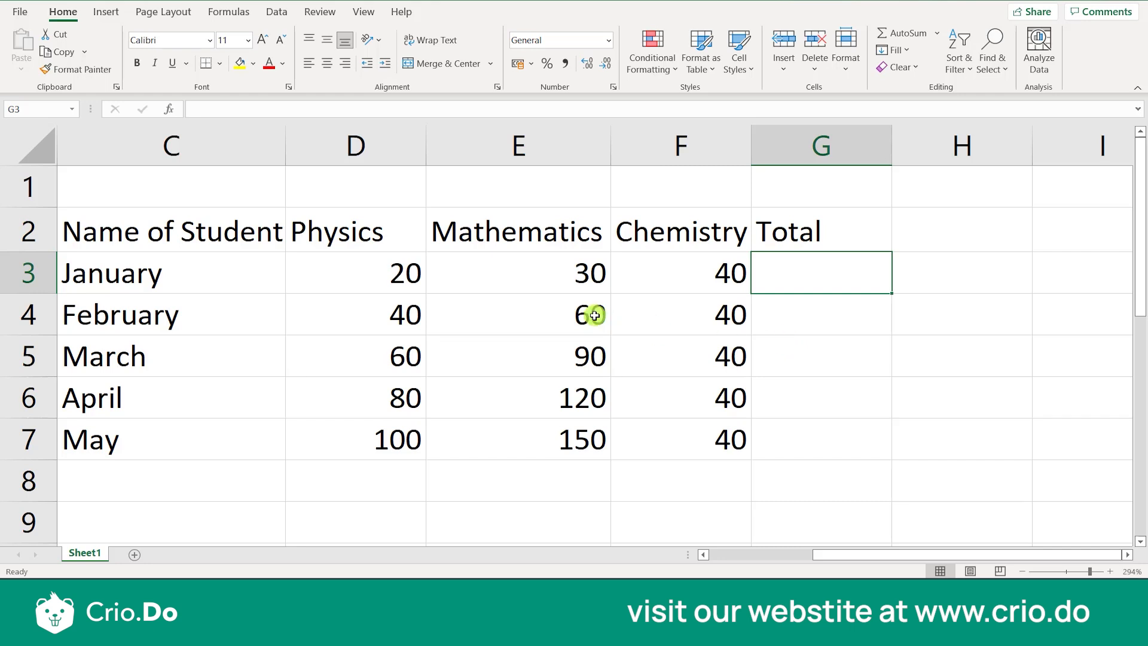
double_click(813, 282)
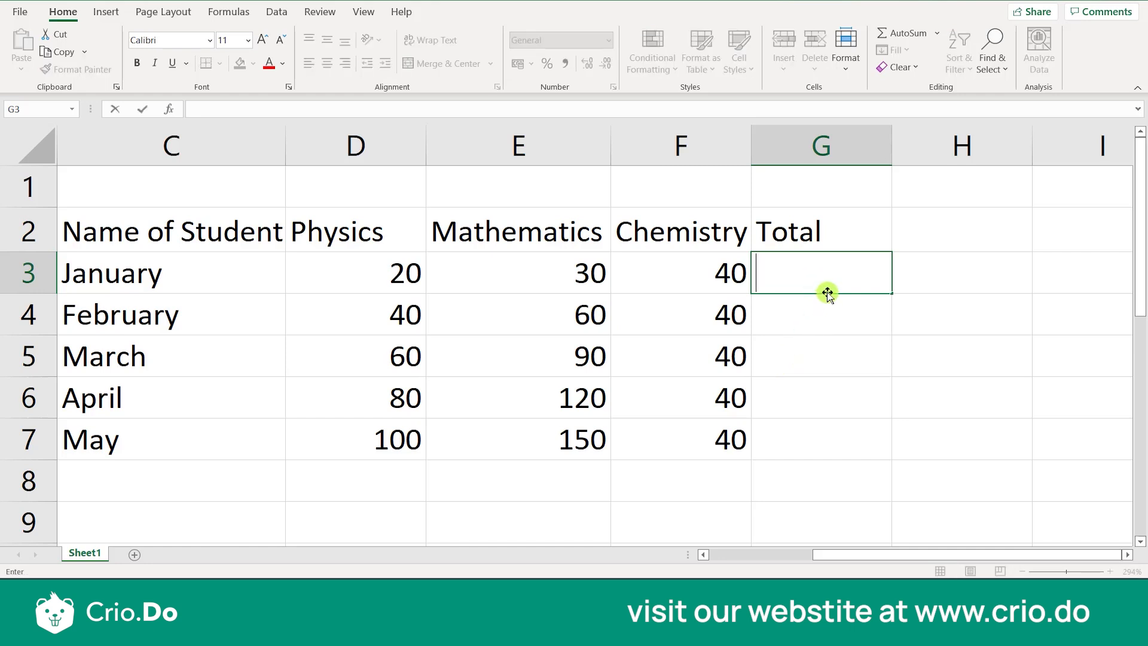
click(803, 316)
click(802, 277)
double_click(804, 278)
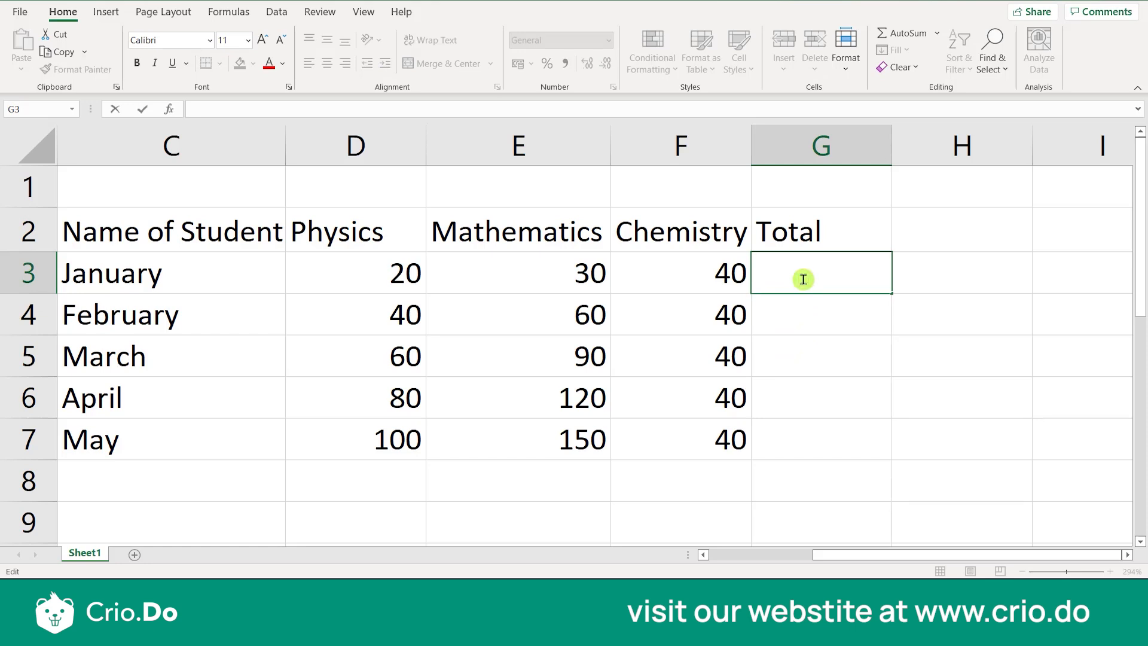
text(=)
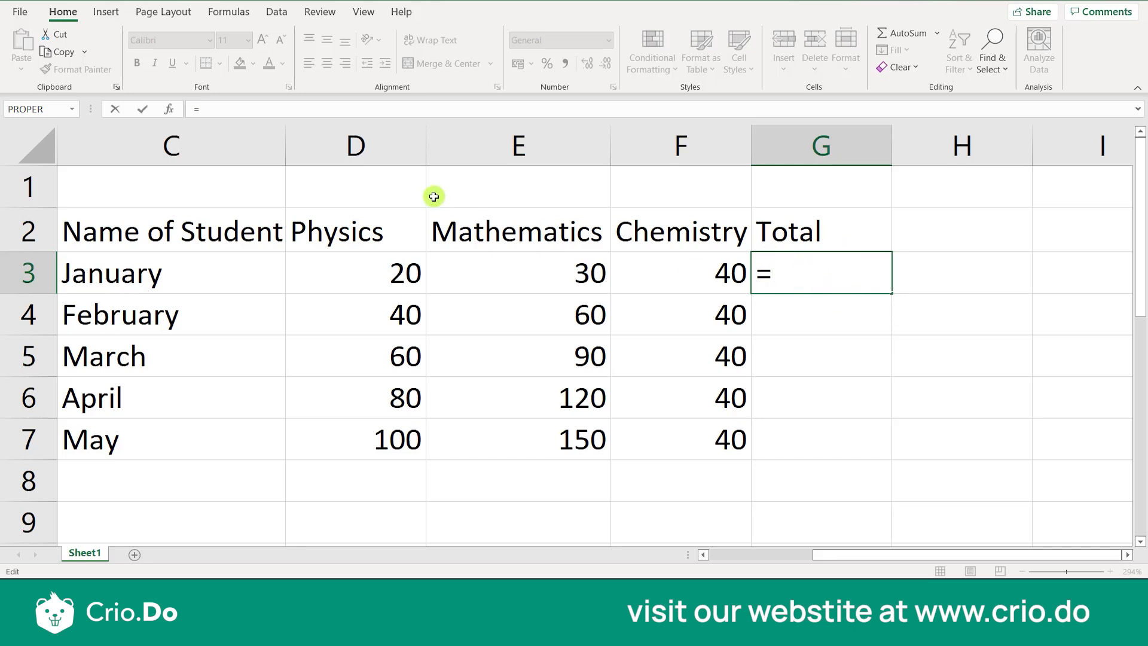
text(d)
key(BackSpace)
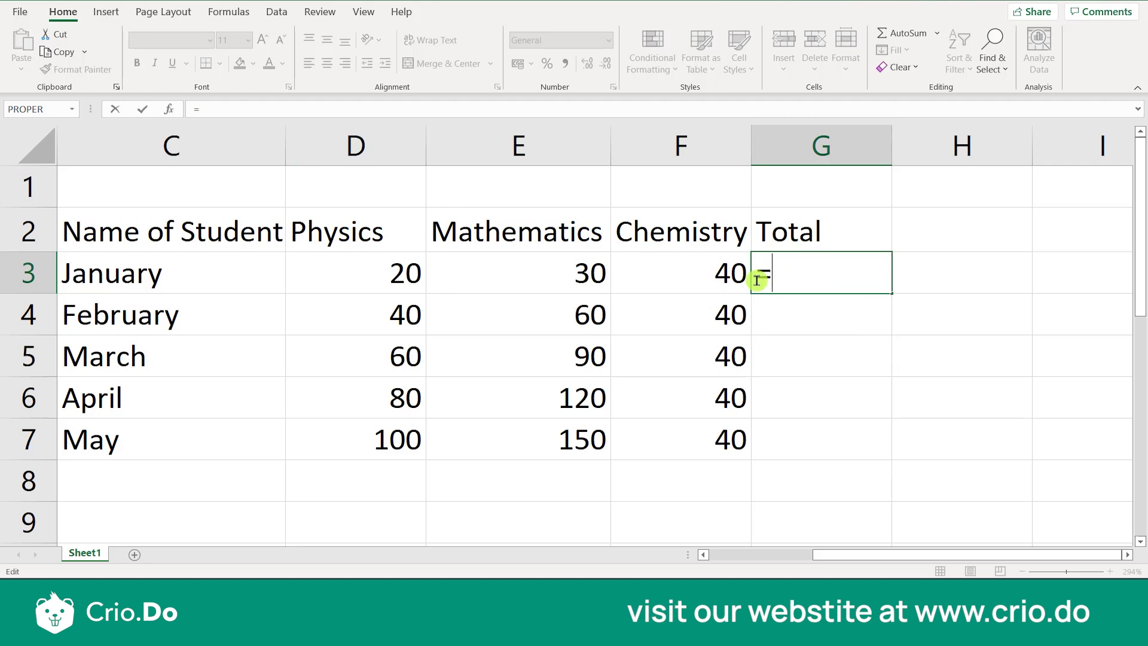
text(D)
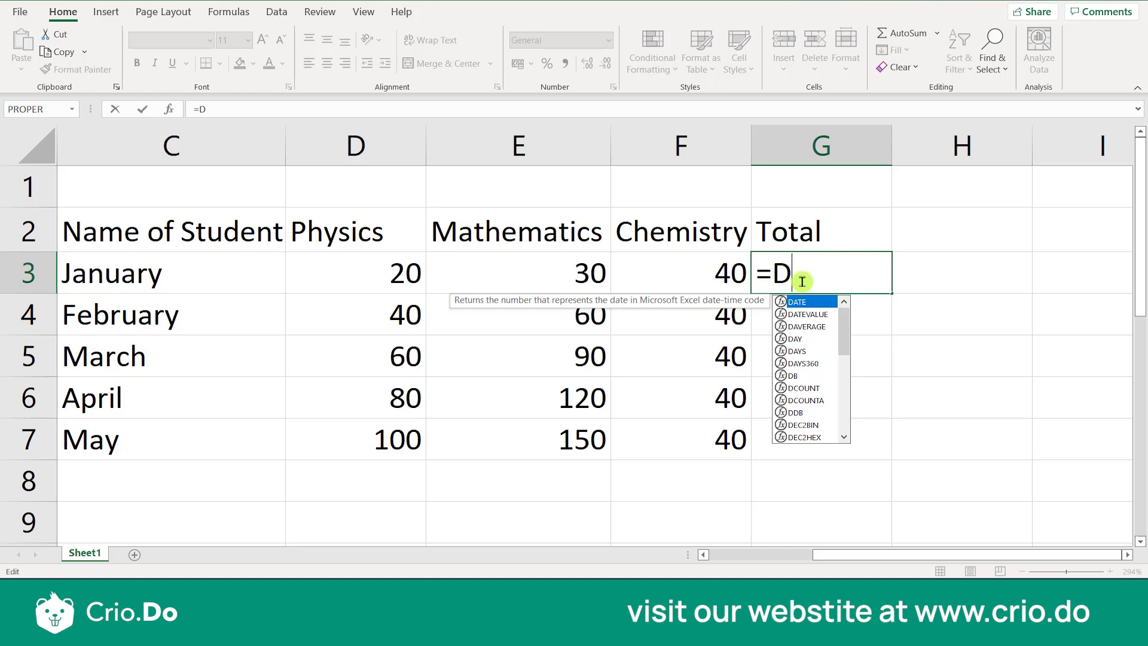
text(3)
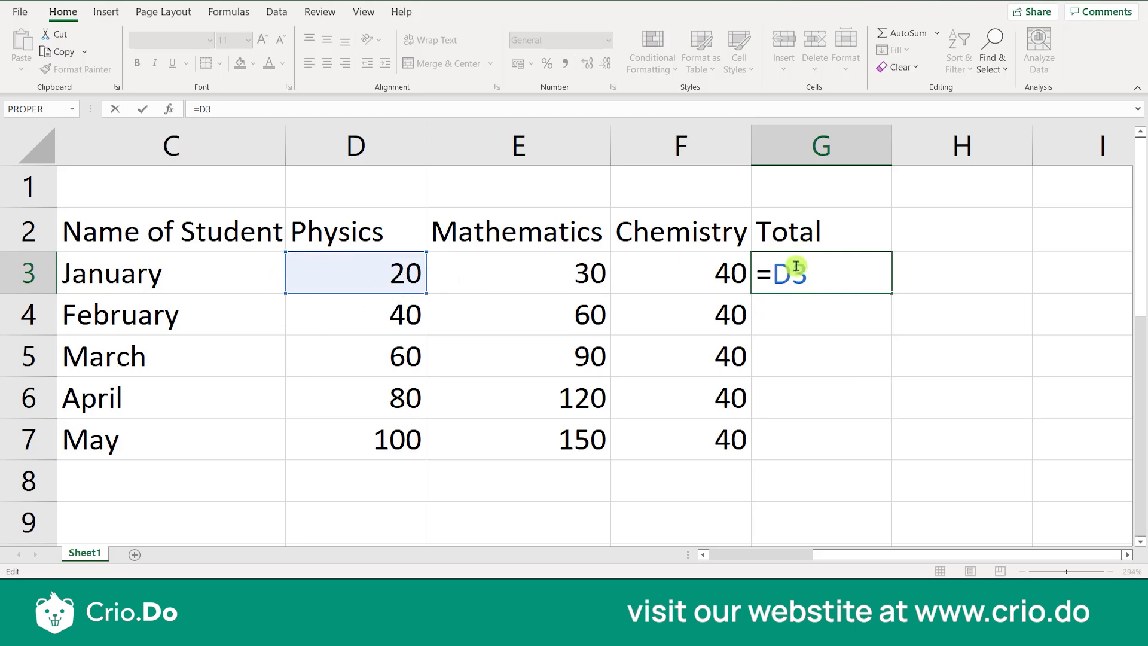
click(811, 279)
drag(811, 279, 774, 279)
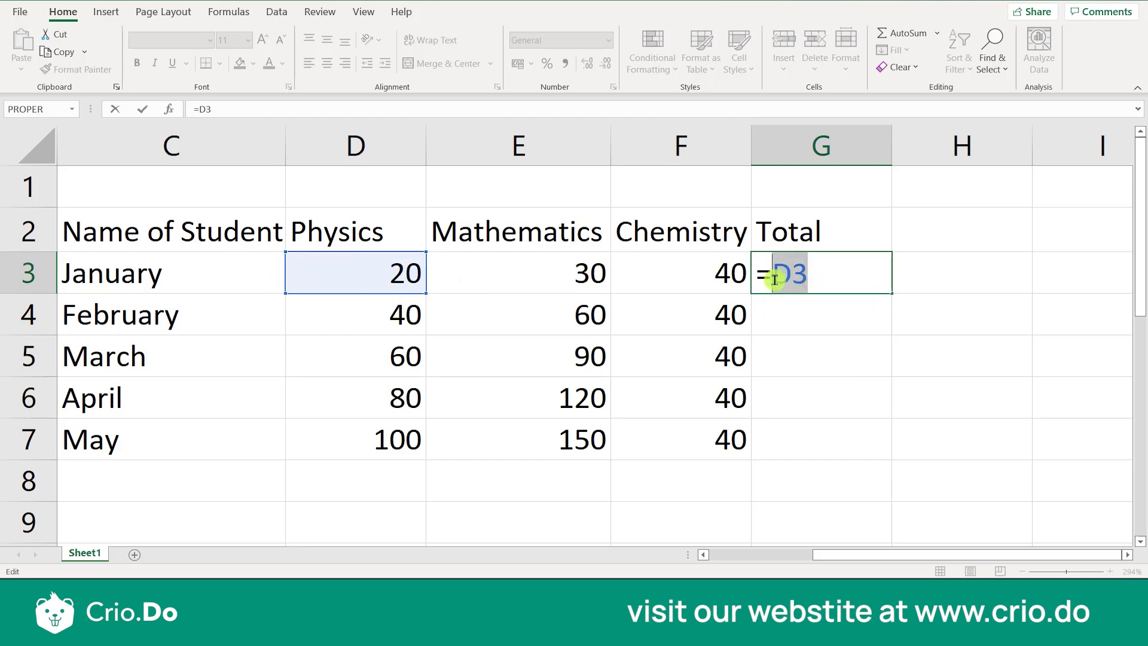
click(811, 279)
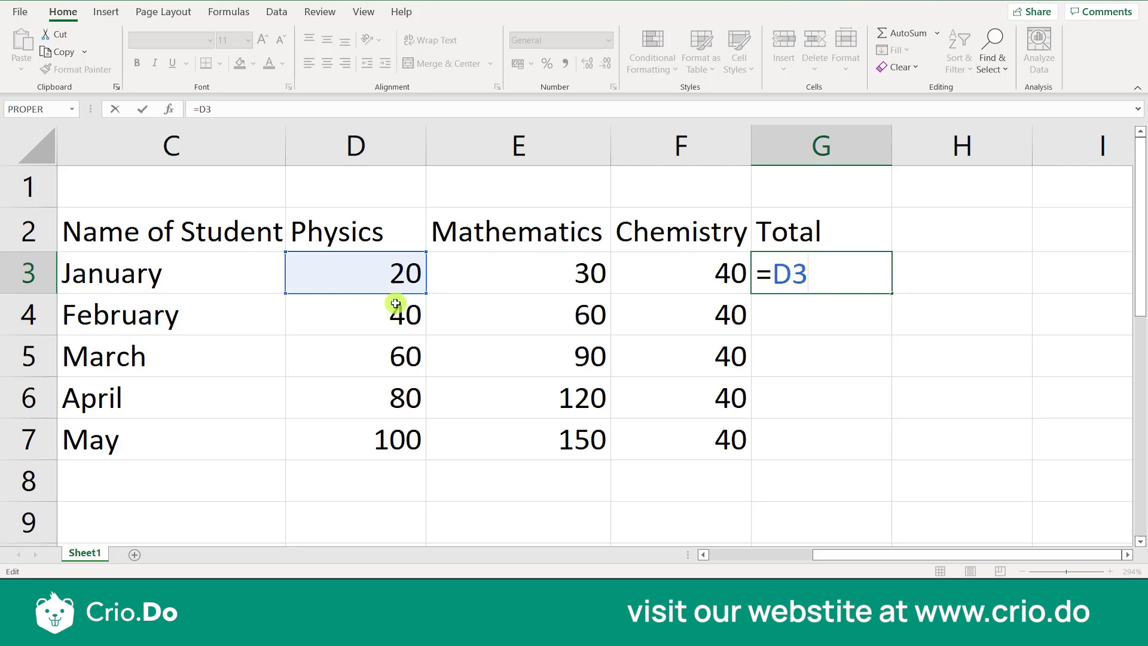
Add the Mathematics and Chemistry marks to the G3 formula so it reads =D3+E3+F3, and commit it
text(+)
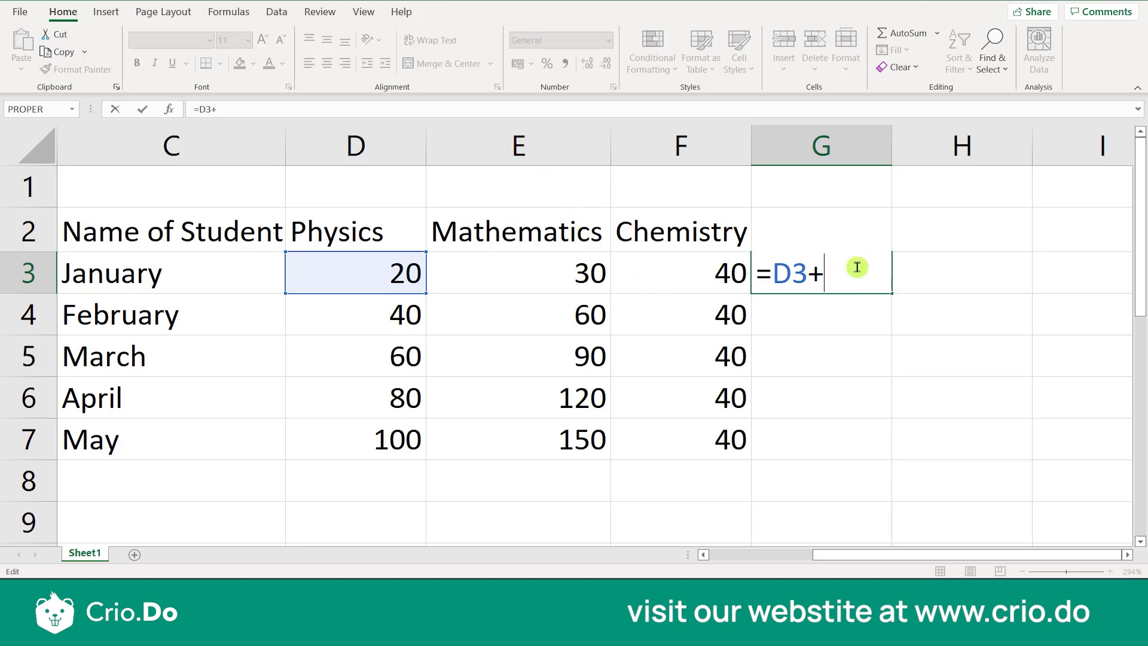
text(E3)
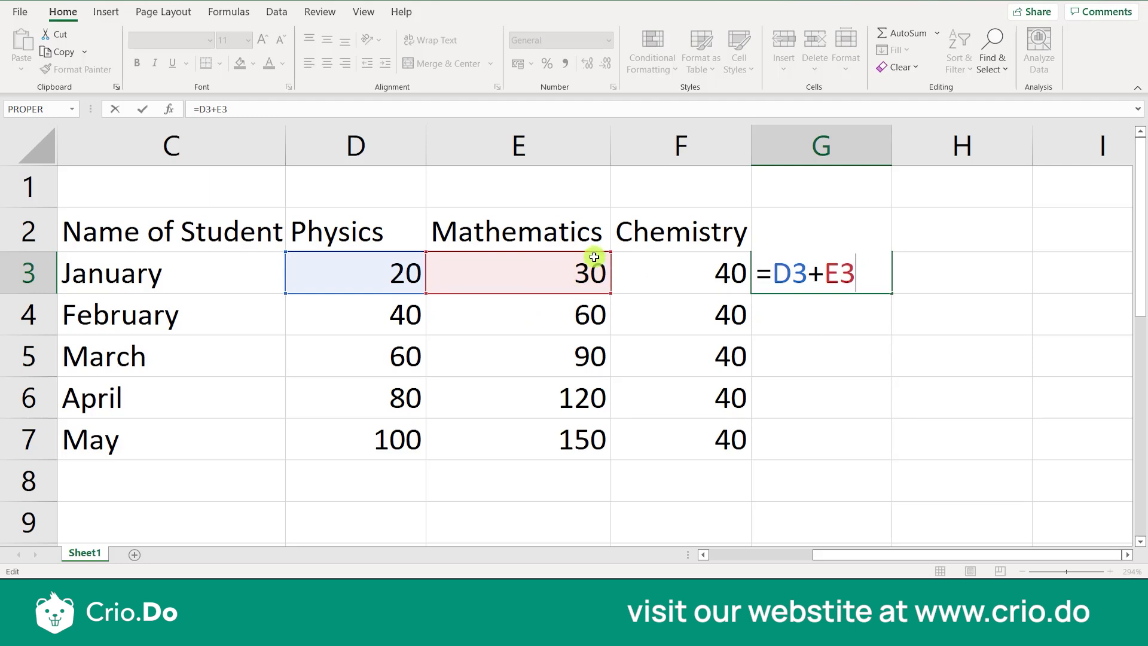
text(+)
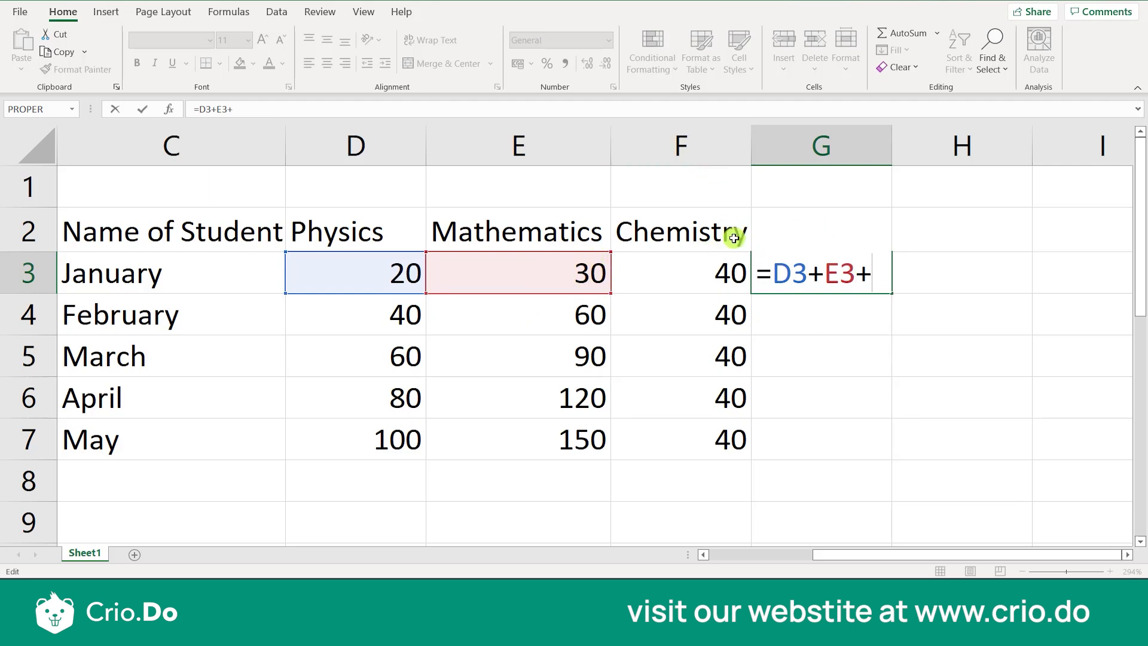
text(F3)
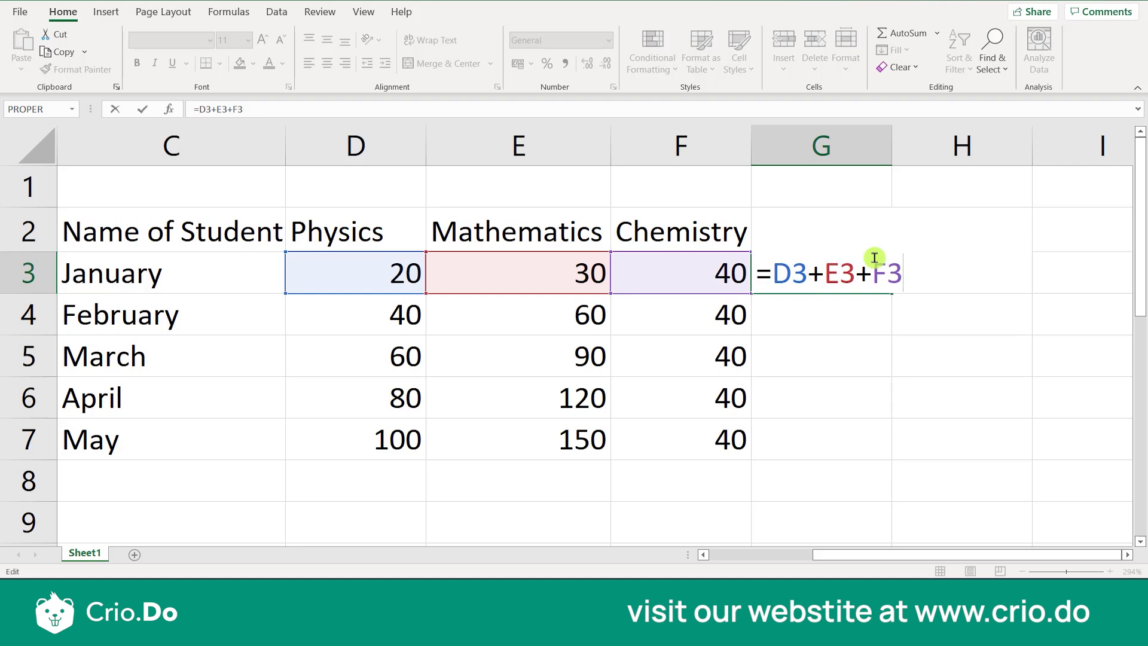
key(Return)
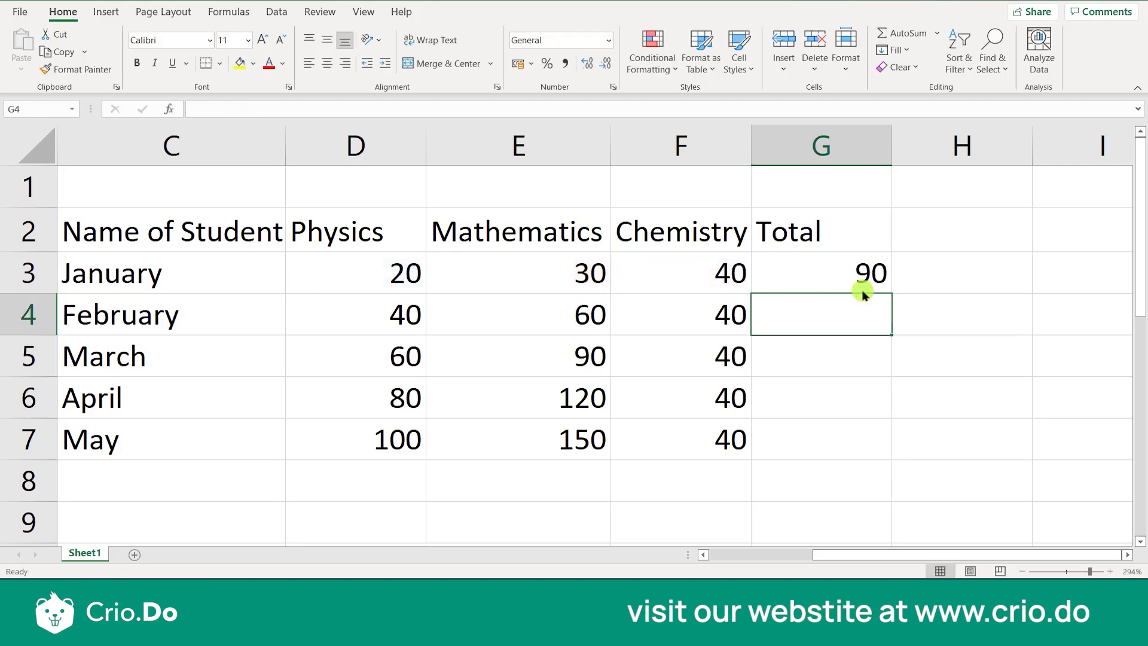
Inspect the formula behind January's total in G3 and the Chemistry mark in F3 that it references
click(843, 280)
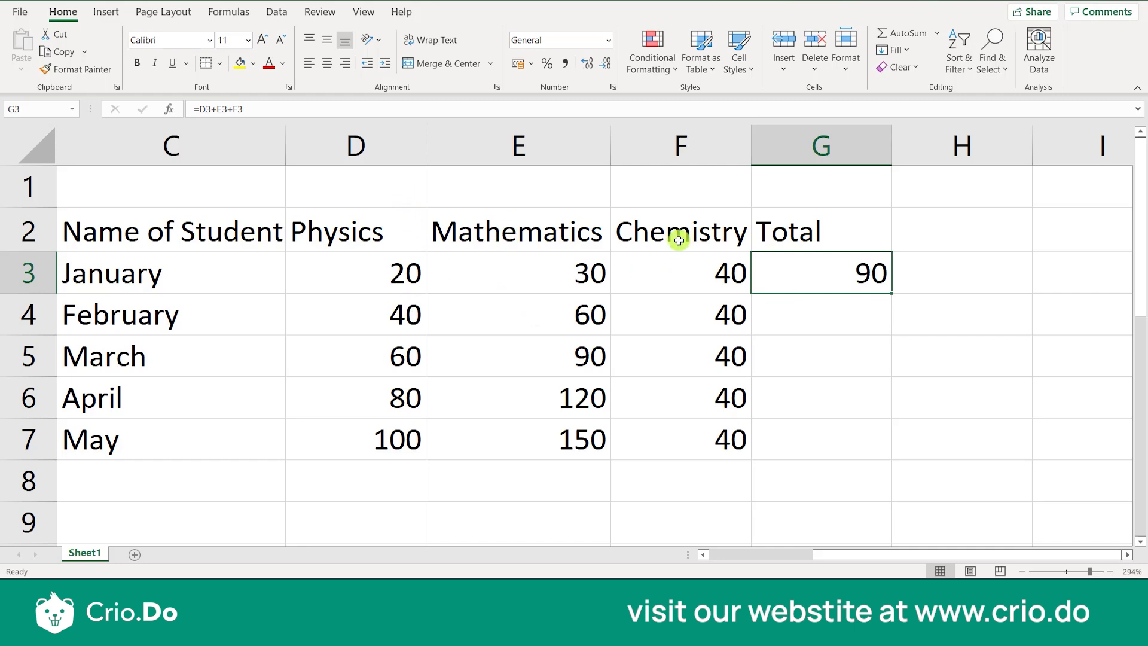
double_click(837, 281)
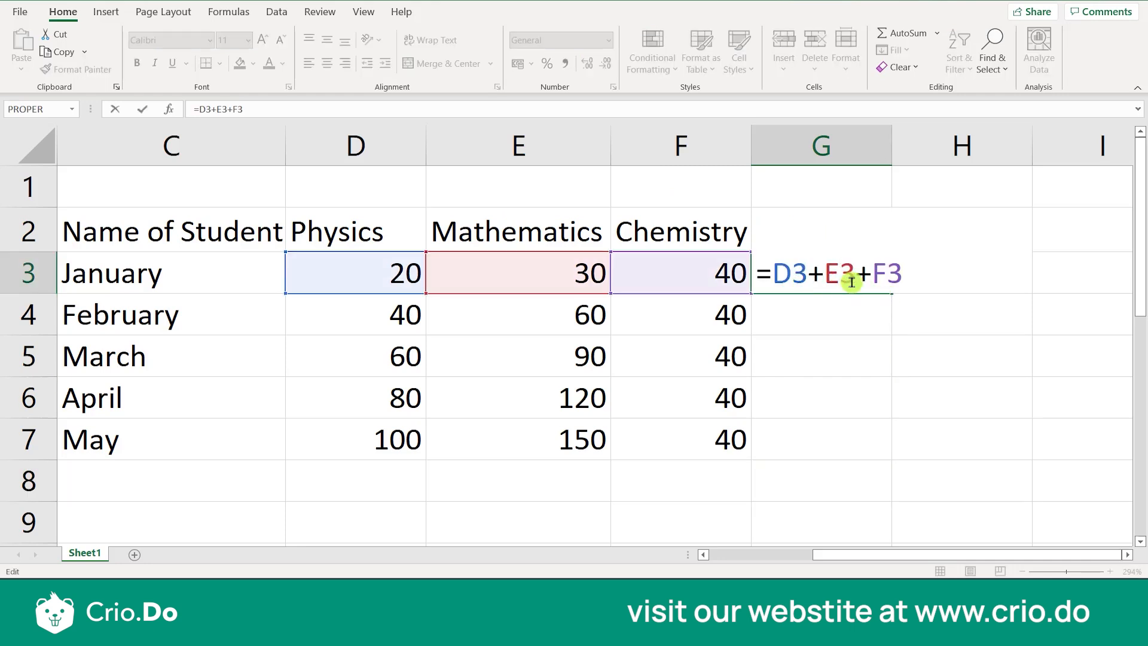
click(856, 371)
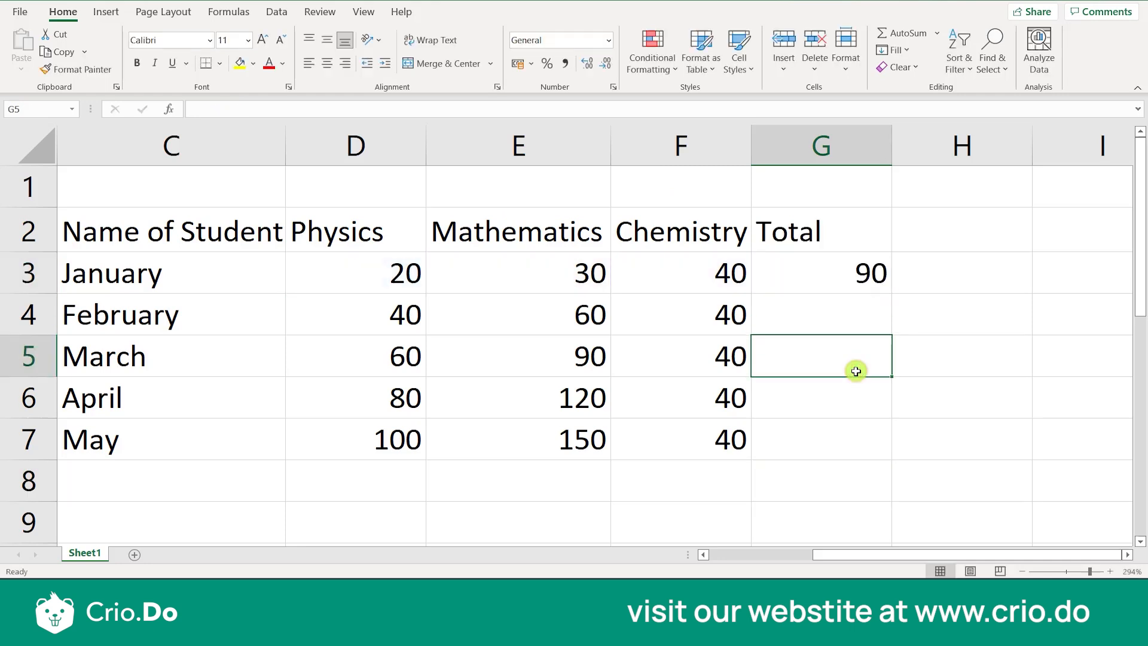
click(853, 274)
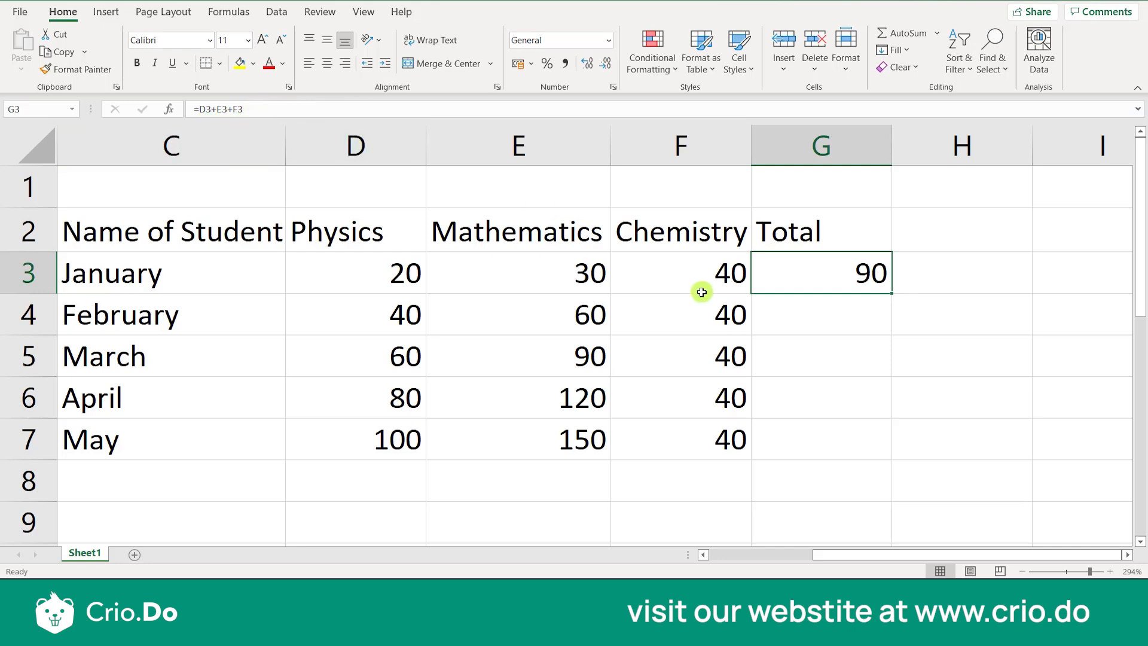
click(703, 287)
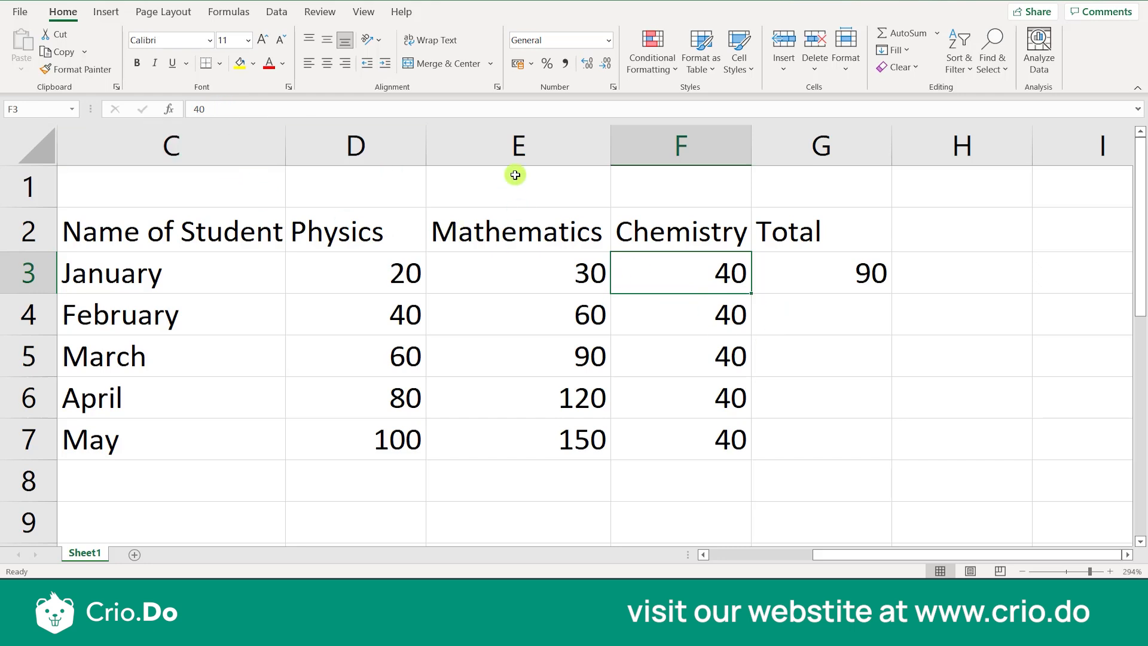
click(786, 281)
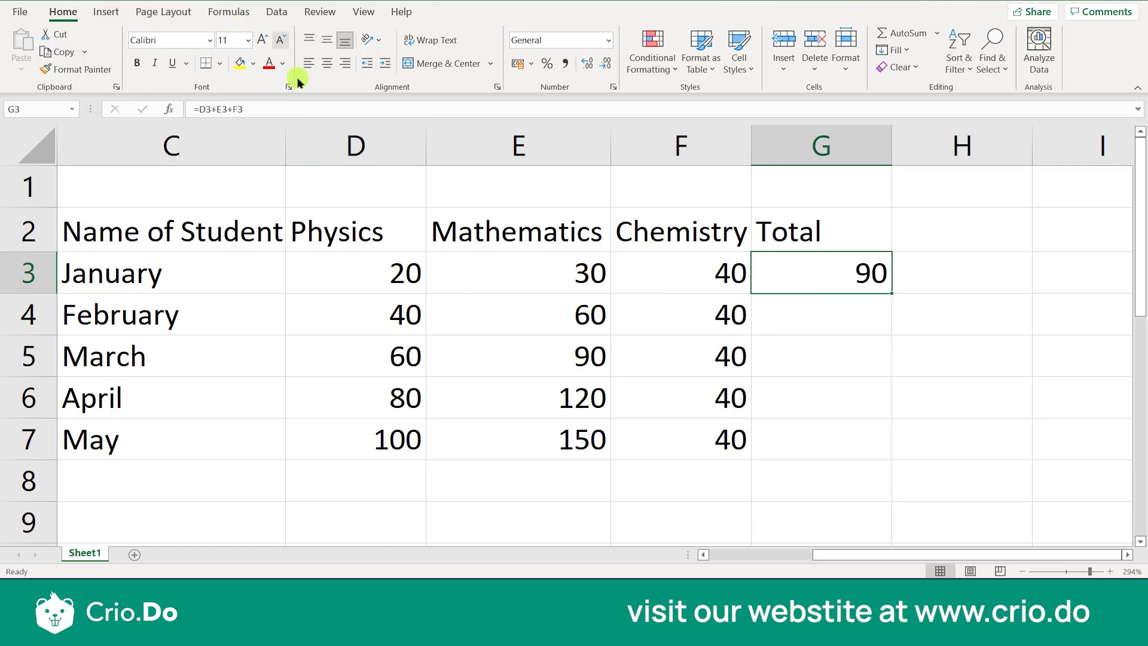
Turn on Show Formulas for the sheet and examine the Total formula in G3
click(235, 18)
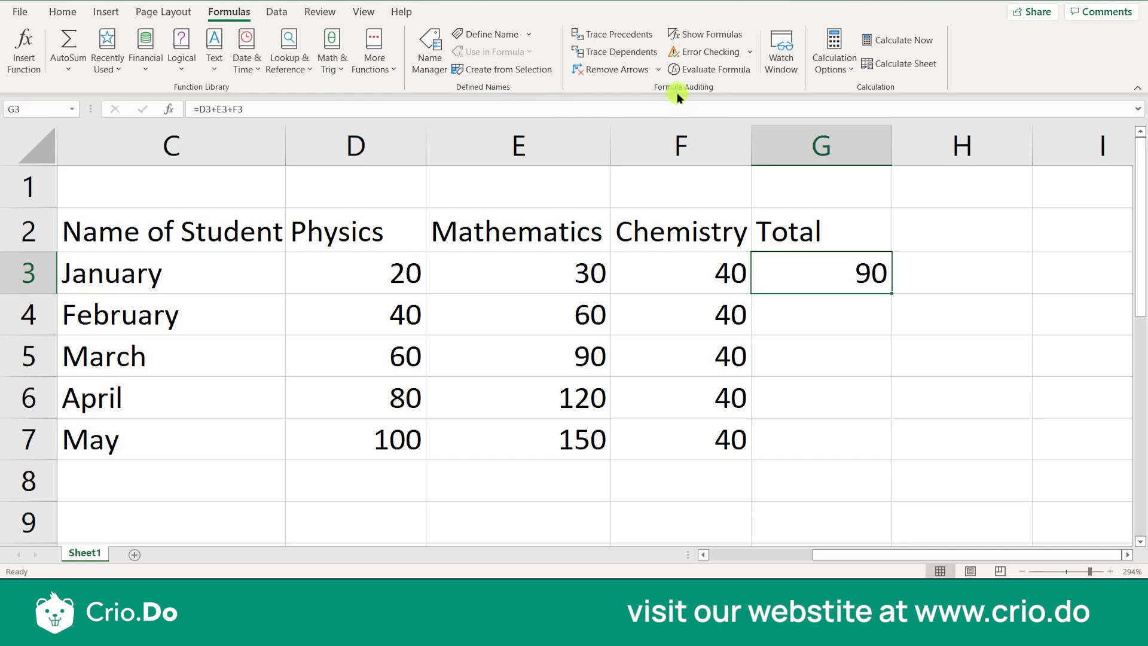
click(704, 35)
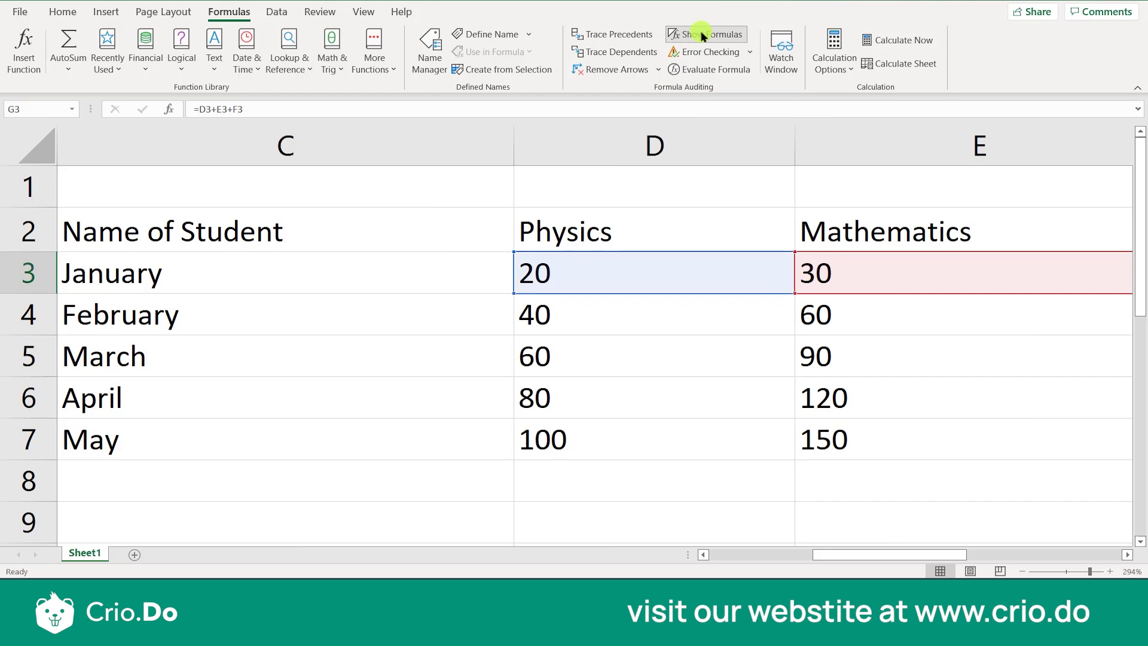
click(551, 344)
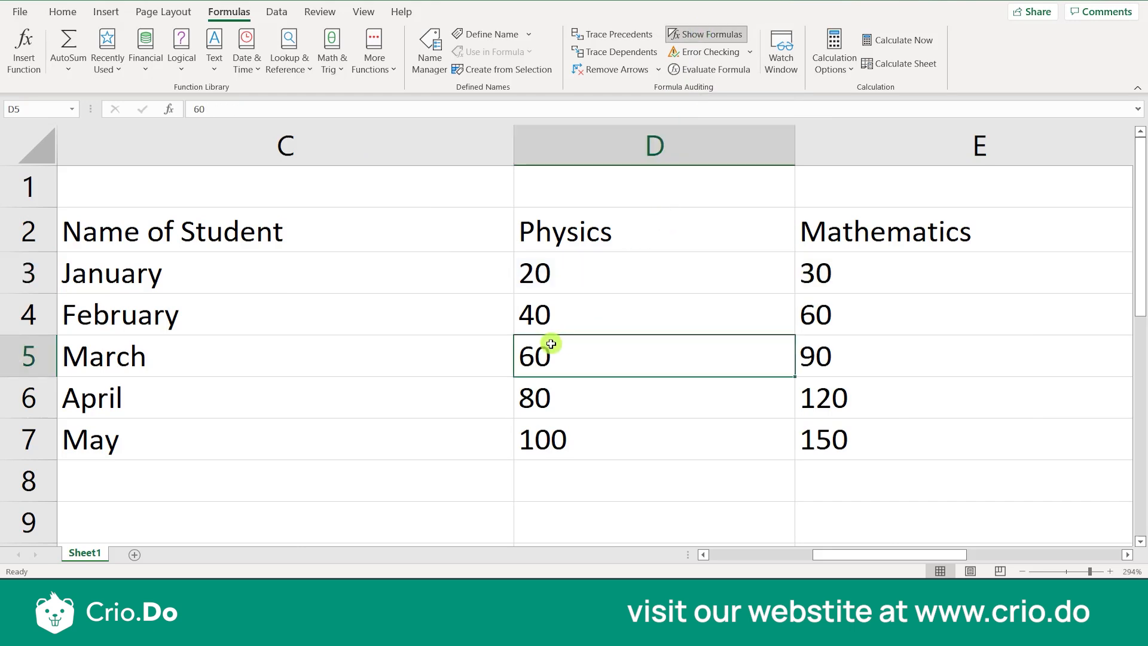
key(Up)
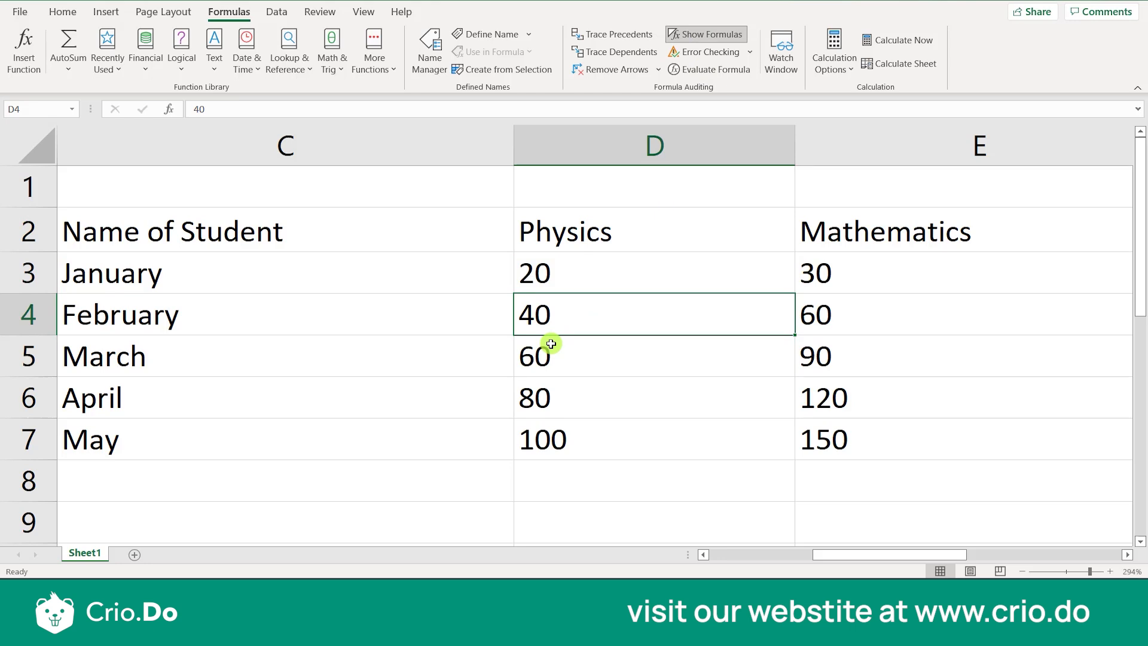
key(Right)
key(Right)
key(Right)
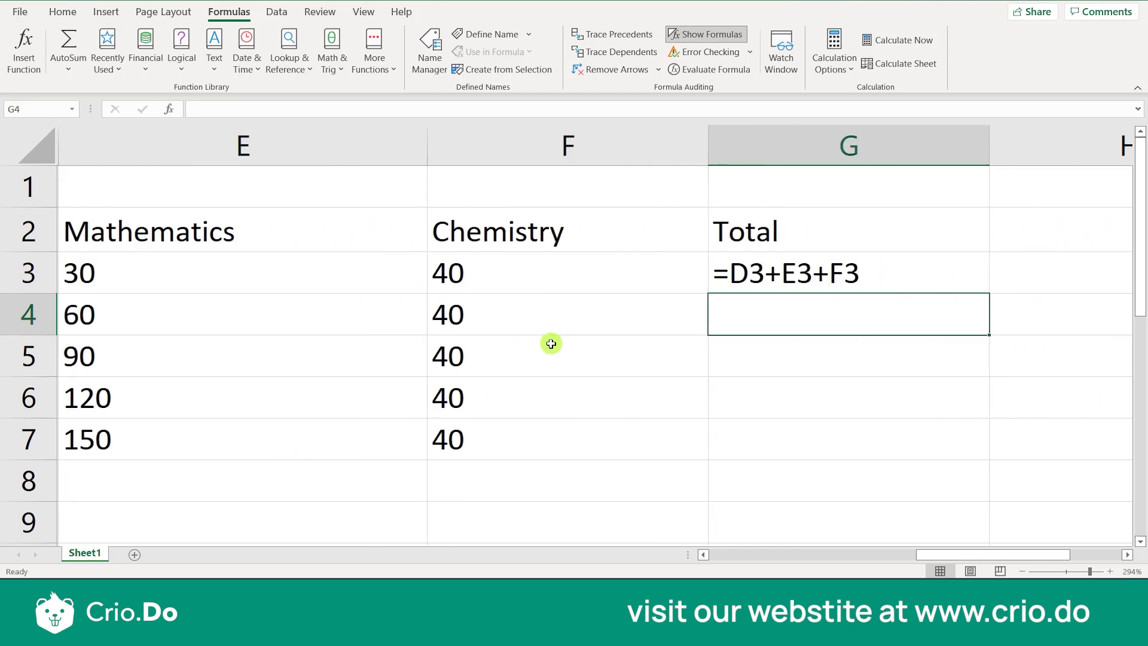
double_click(794, 280)
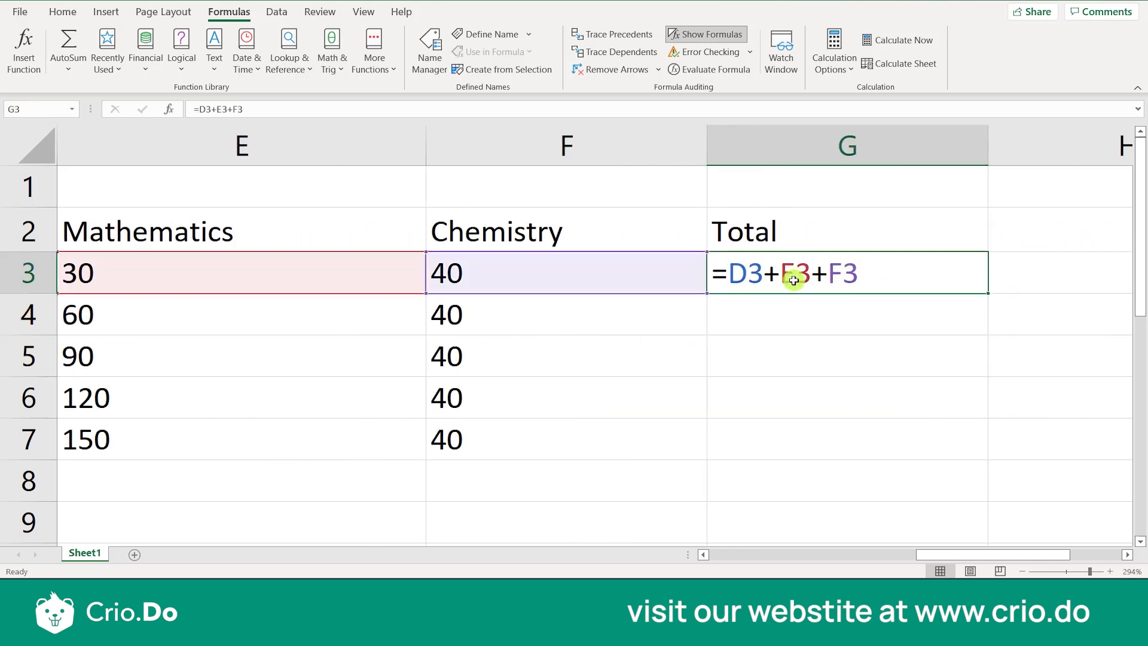
Enter the plain number 40 in February's Total cell, G4, beneath the displayed G3 formula
click(755, 319)
text(40)
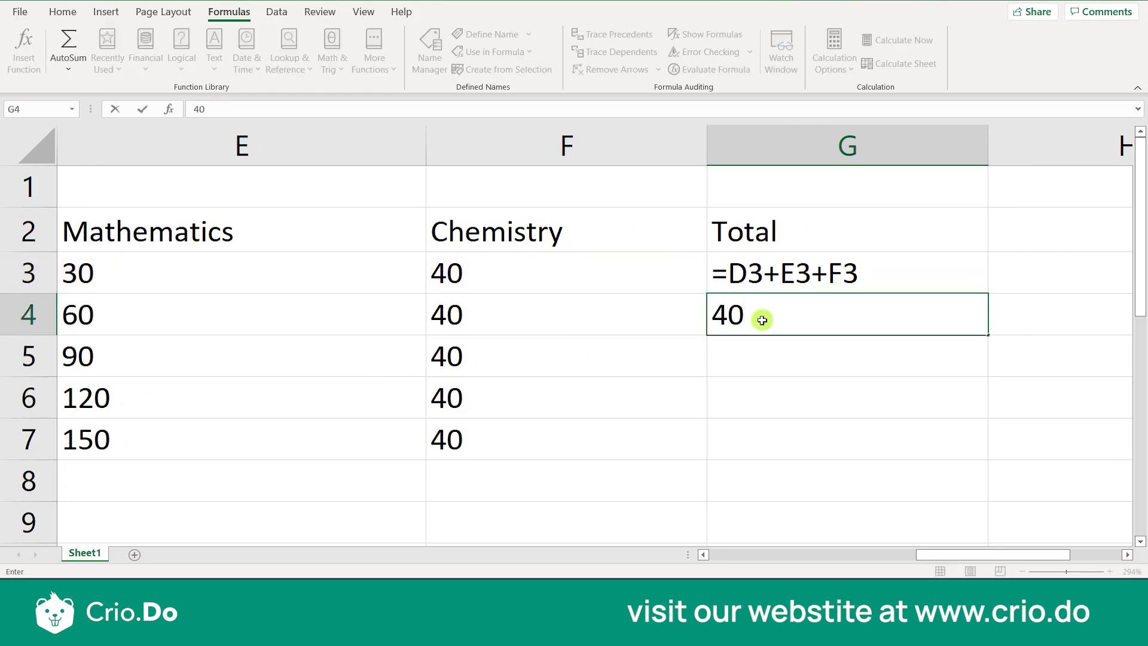
key(Return)
click(762, 321)
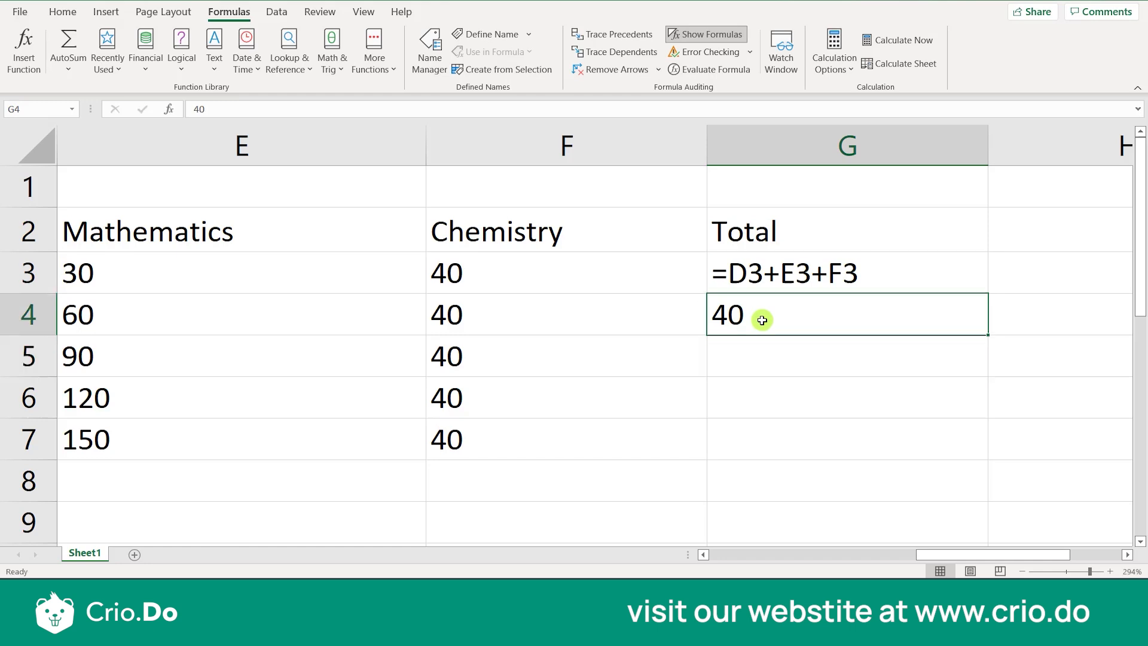
click(759, 361)
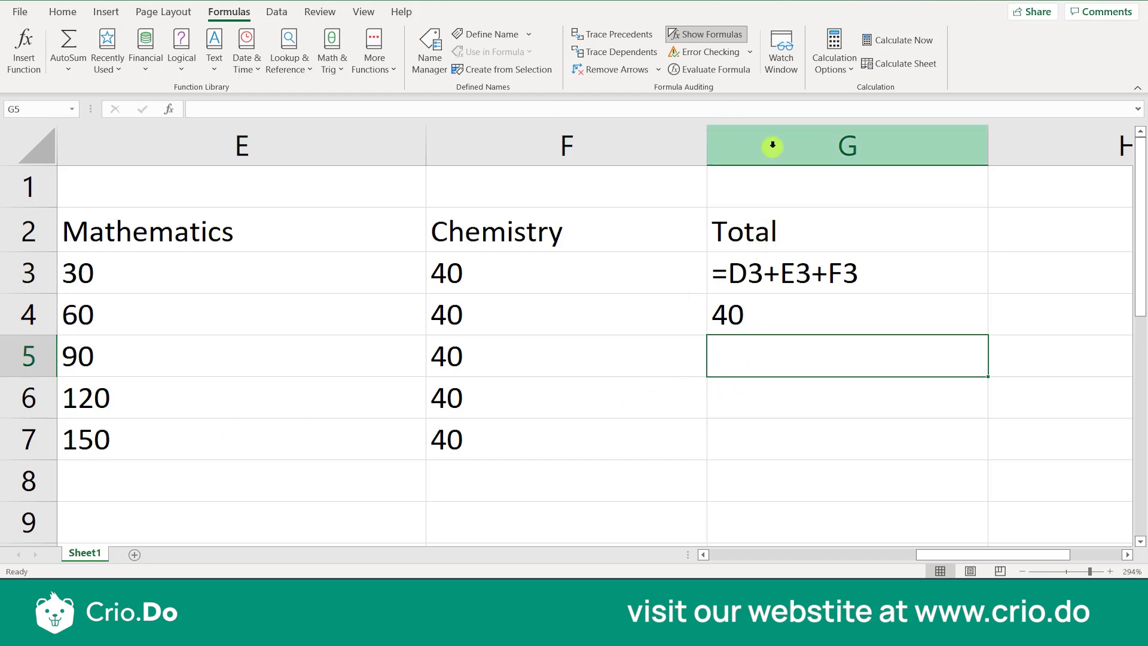
Turn off Show Formulas for the sheet and look over February's marks along row 4
click(706, 36)
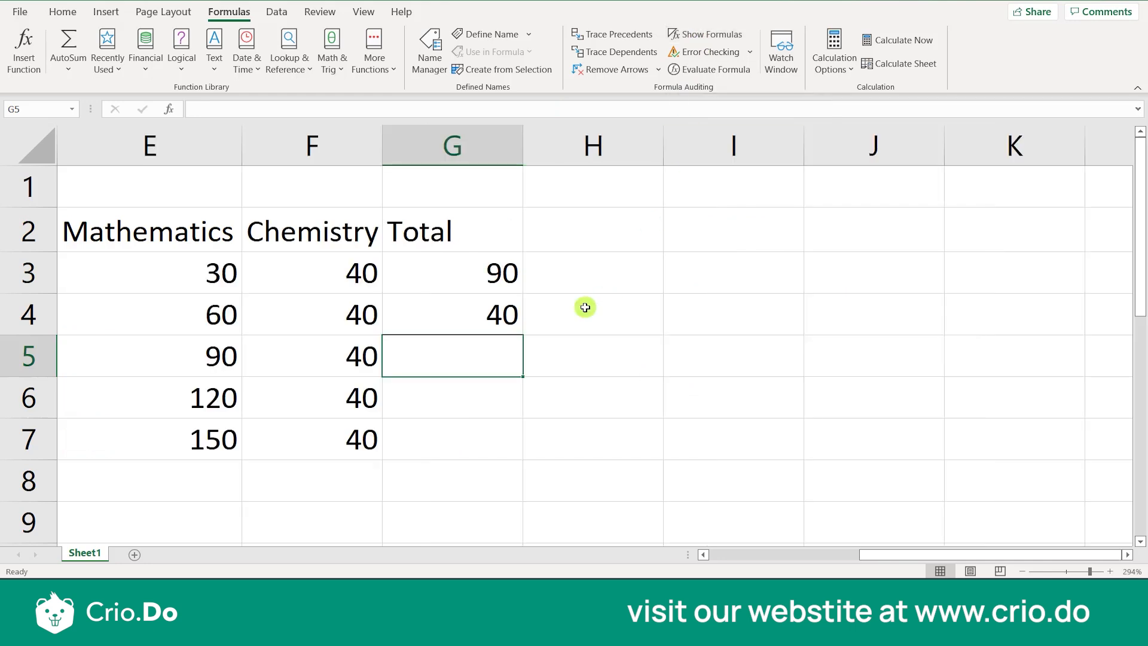
click(585, 308)
key(Left)
key(Left)
key(Left)
key(Left)
key(Left)
key(Left)
key(Left)
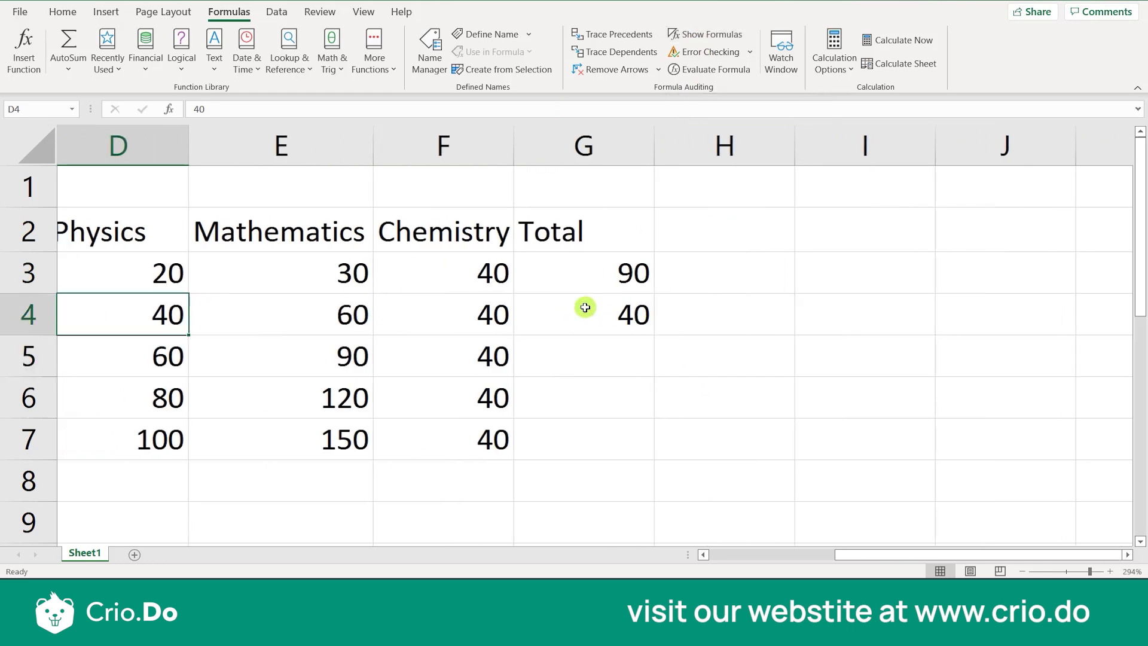
key(Right)
key(Right)
key(Right)
key(Right)
key(Right)
key(Right)
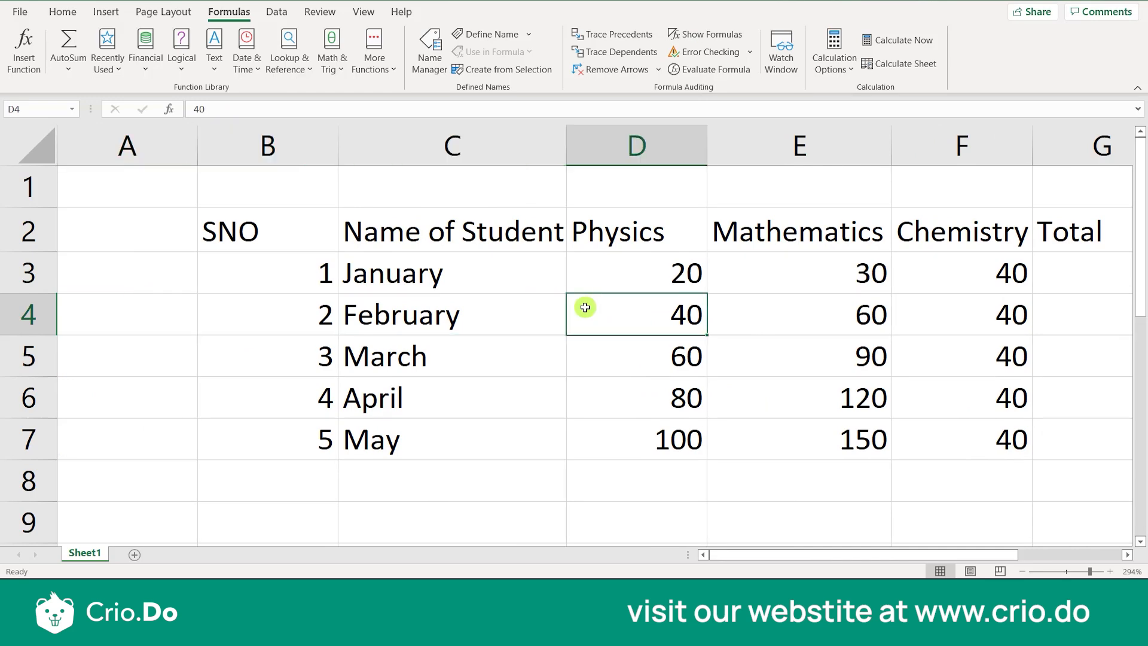
key(Right)
key(Right)
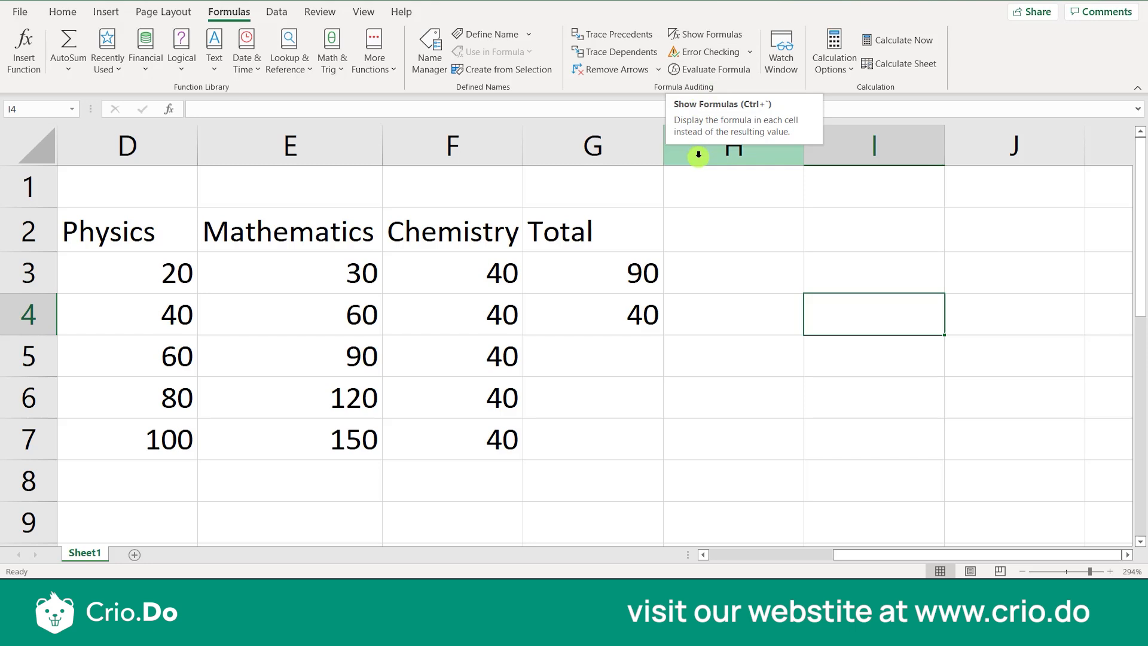
Compare the constant in G4 with January's total in G3 and with February's own subject marks
click(653, 298)
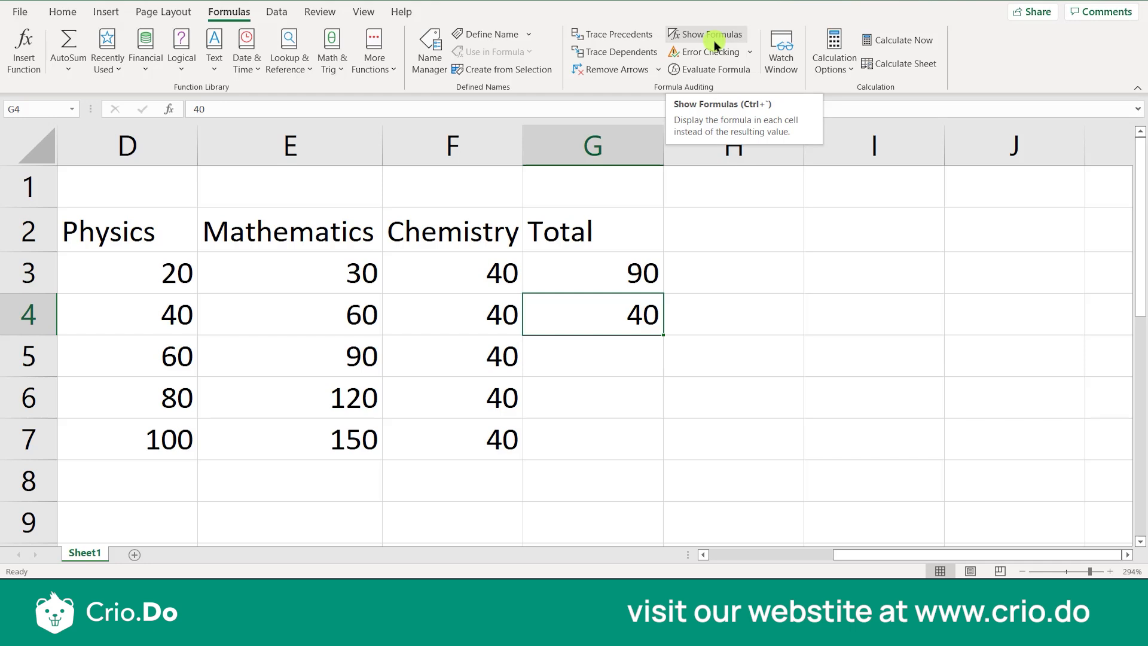
click(674, 316)
click(601, 315)
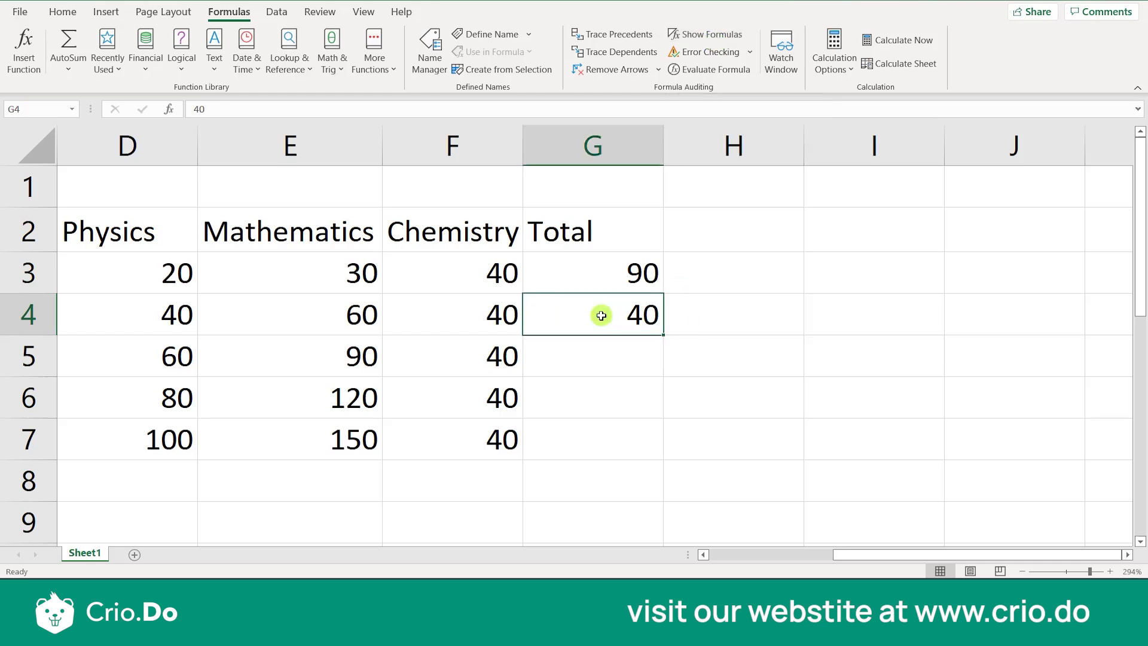
key(Up)
key(Down)
key(Left)
key(Left)
key(Left)
key(Left)
key(Left)
key(Left)
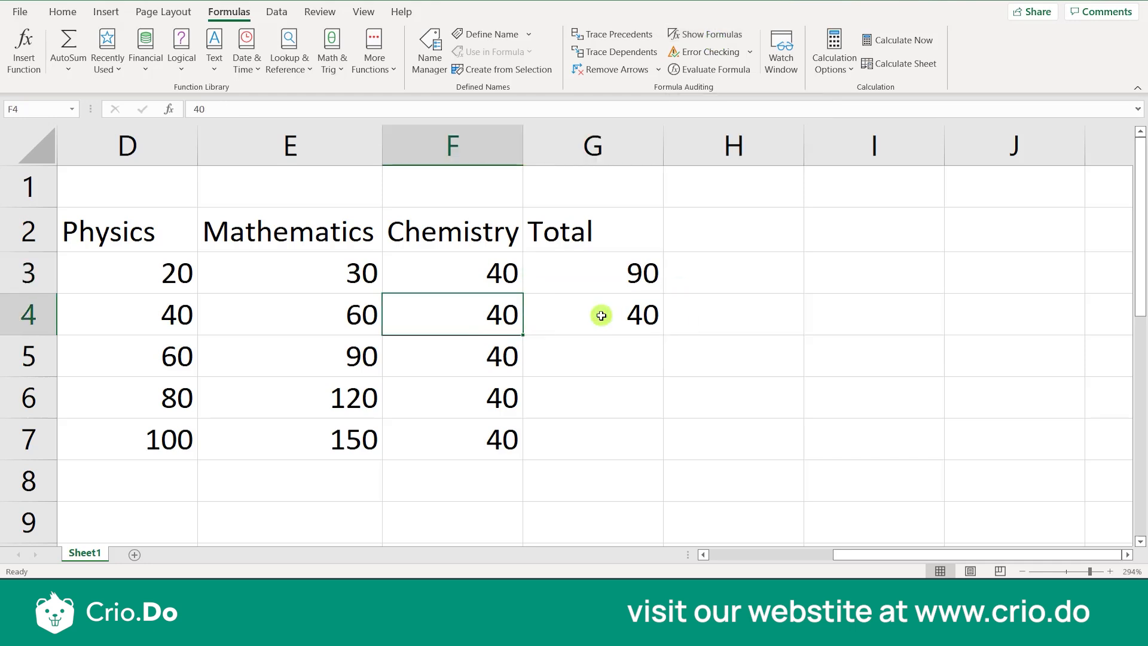
key(Right)
key(Right)
key(Right)
key(Right)
key(Right)
key(Right)
key(Right)
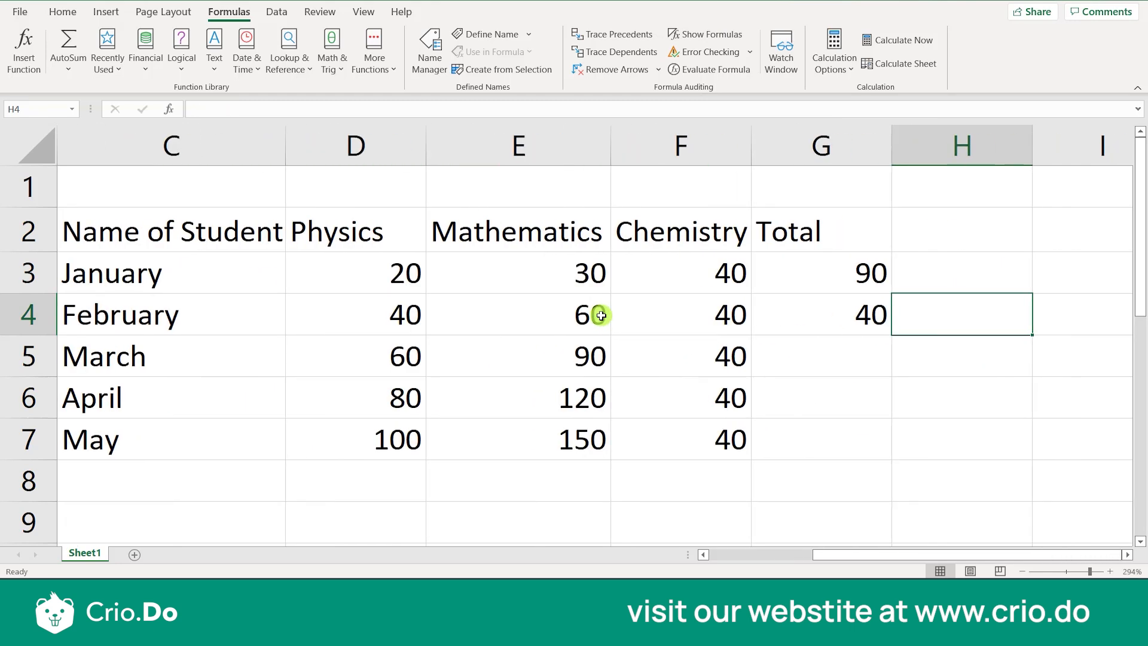
Replace the constant in February's Total cell, G4, with the formula =D4+E4+F4
click(829, 316)
key(Delete)
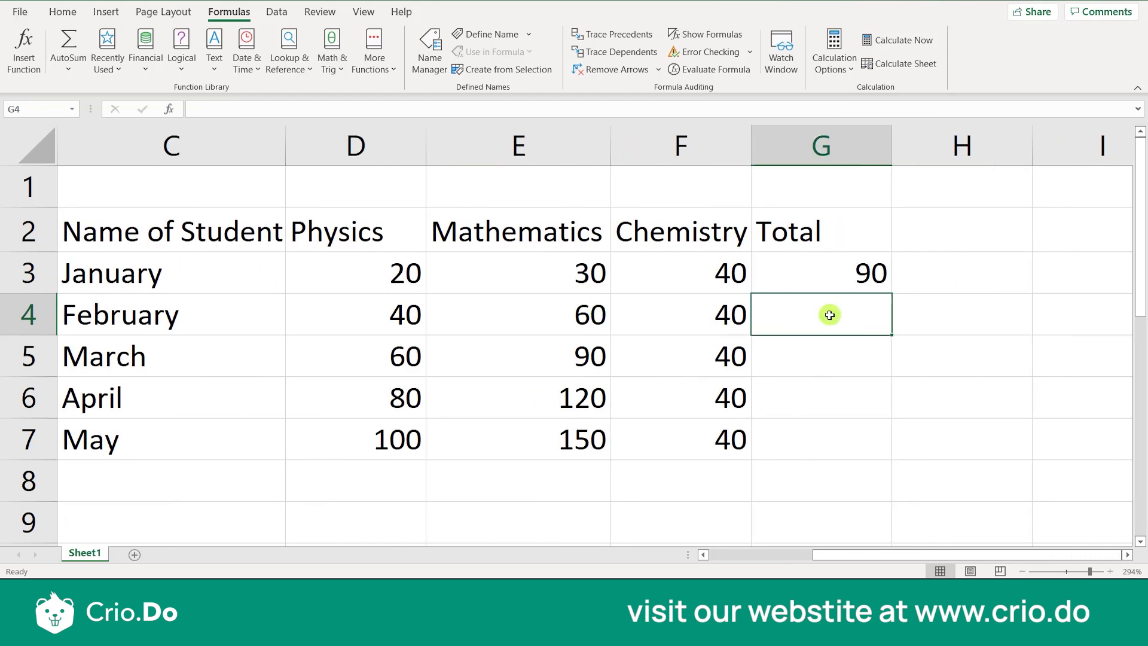
text(=)
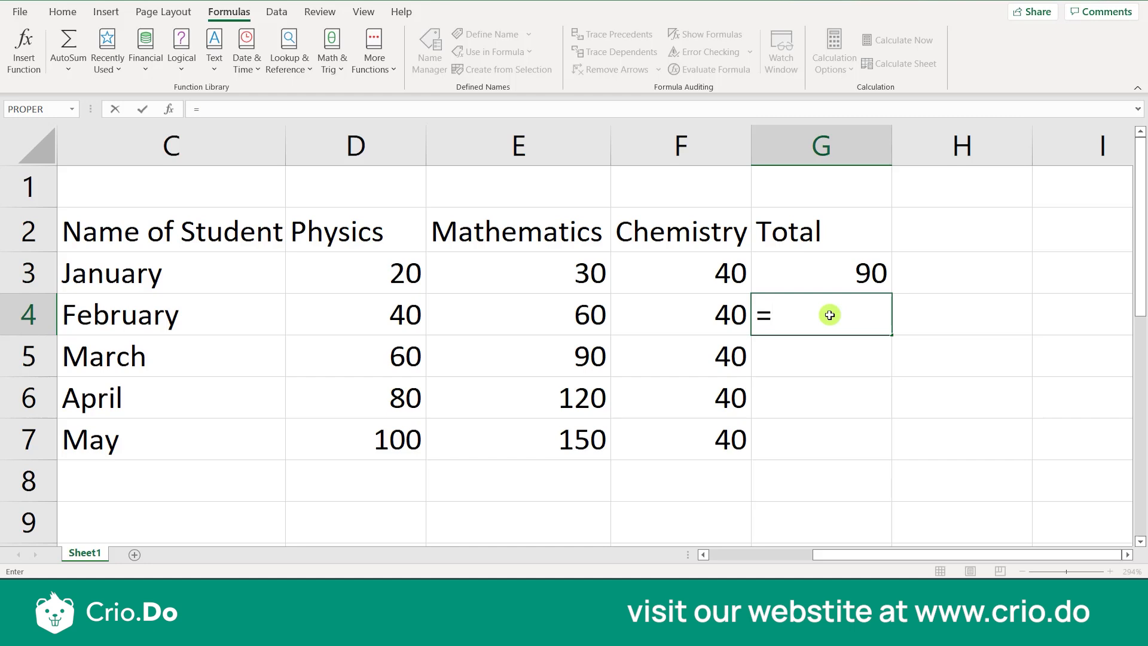
text(D4+)
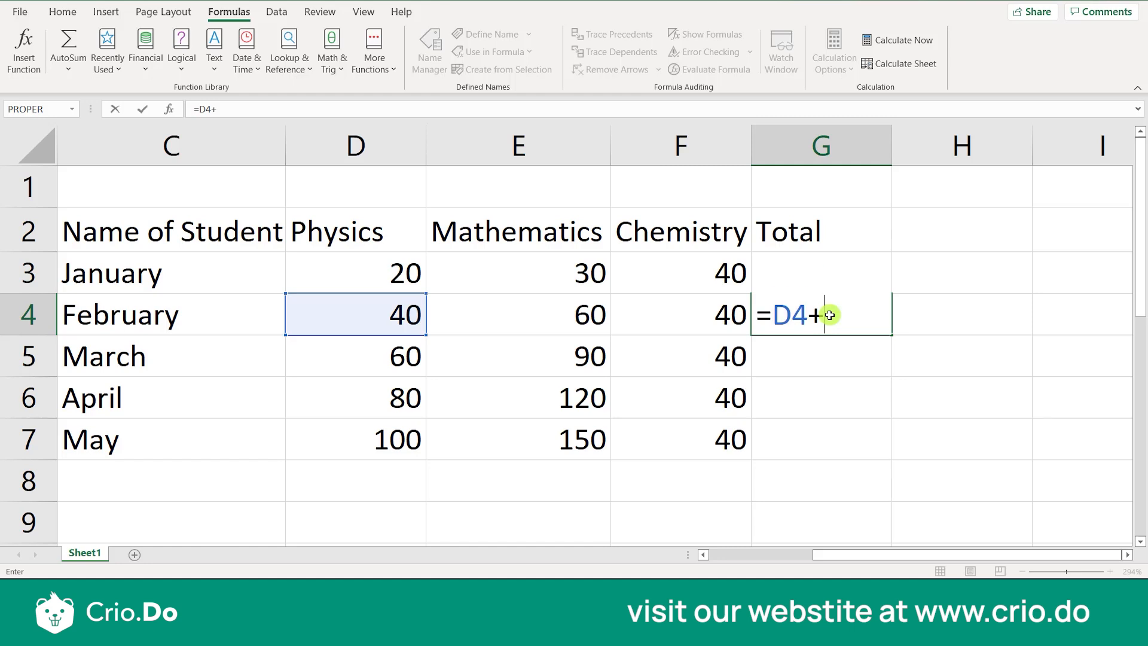
text(E4)
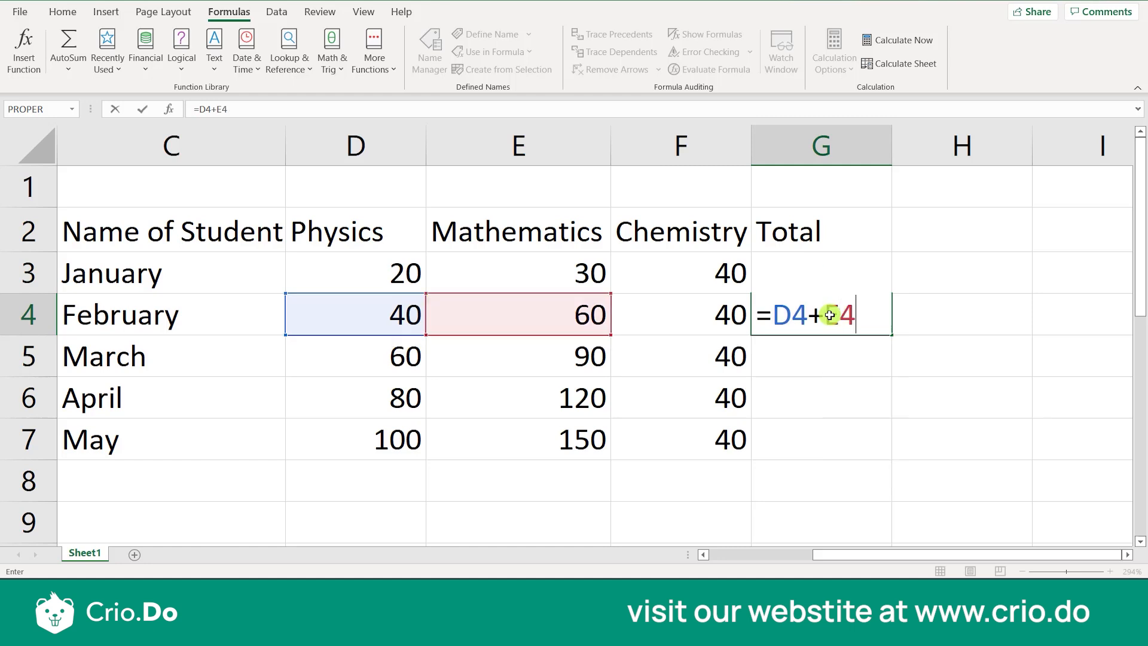
text(+F4)
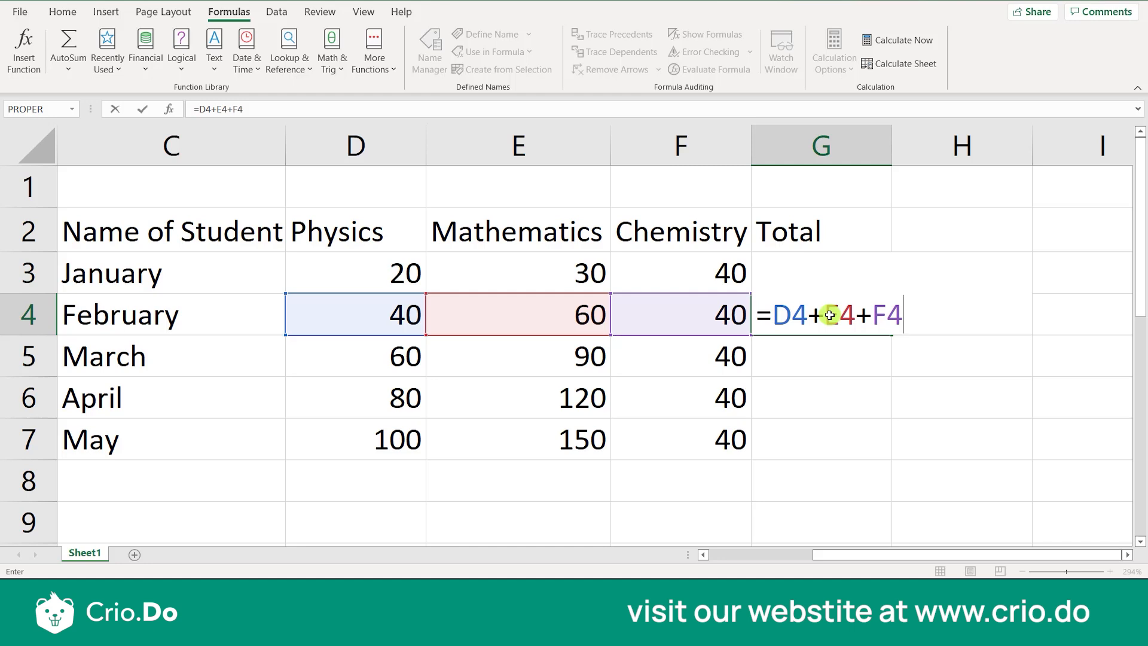
key(Return)
click(829, 316)
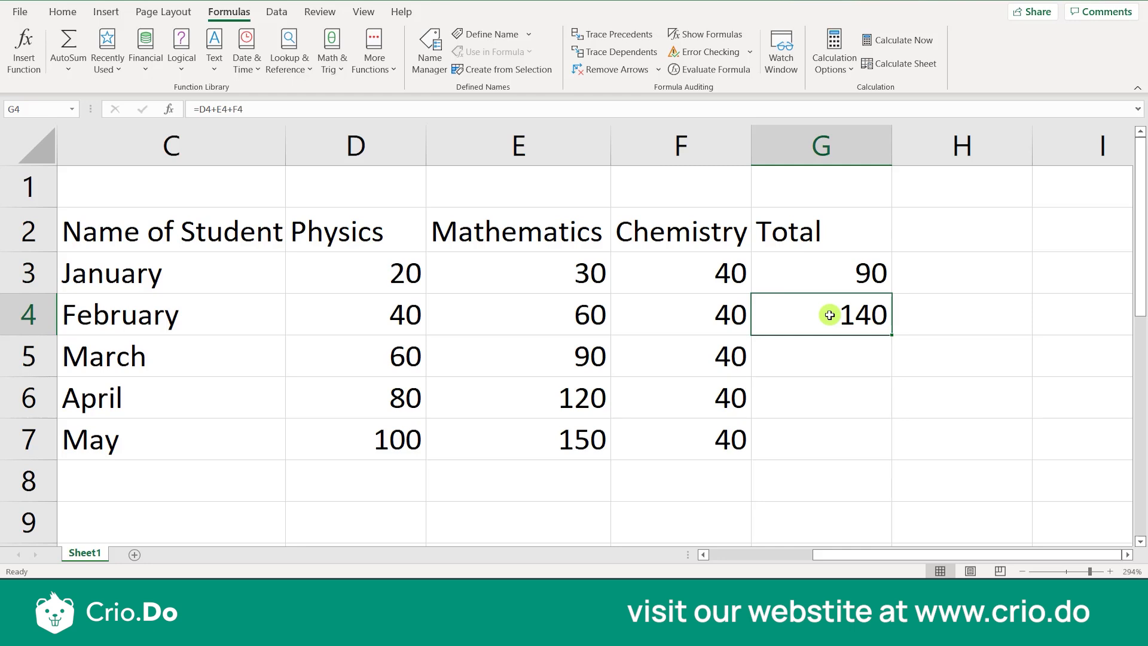
Clear the formula from February's Total cell, G4
click(825, 411)
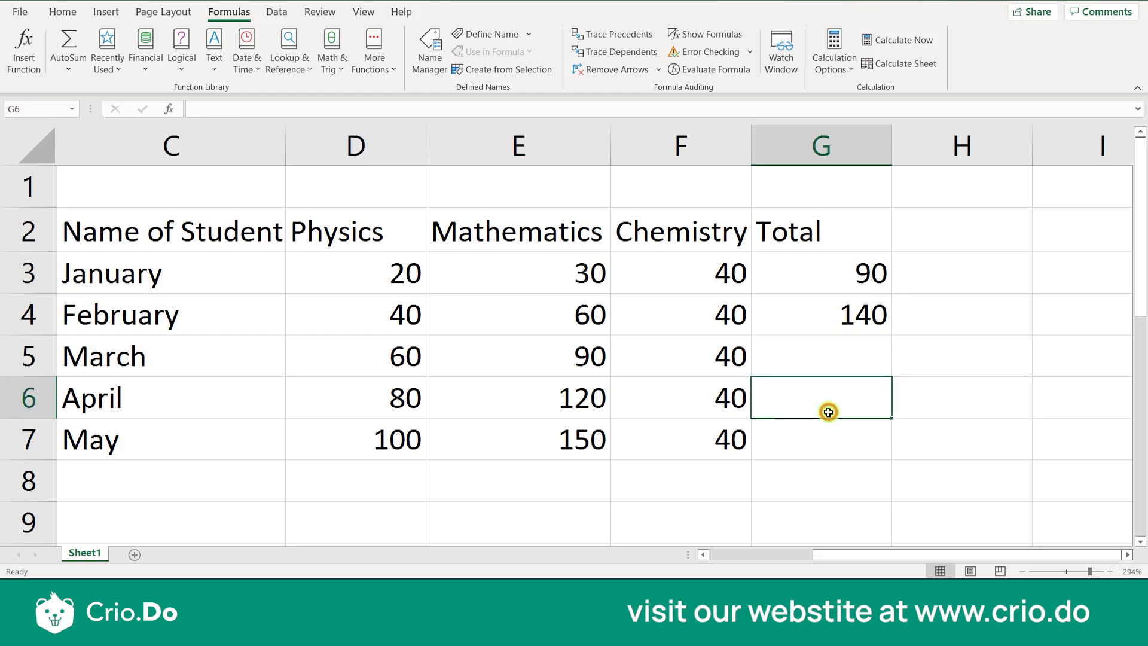
click(837, 332)
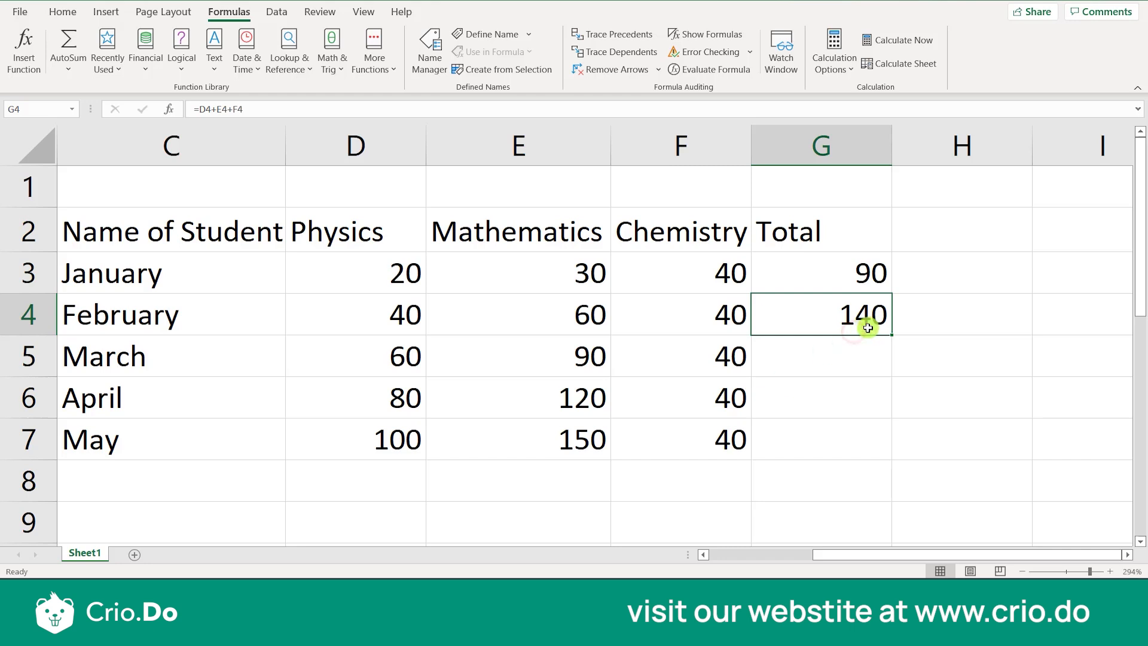
key(Delete)
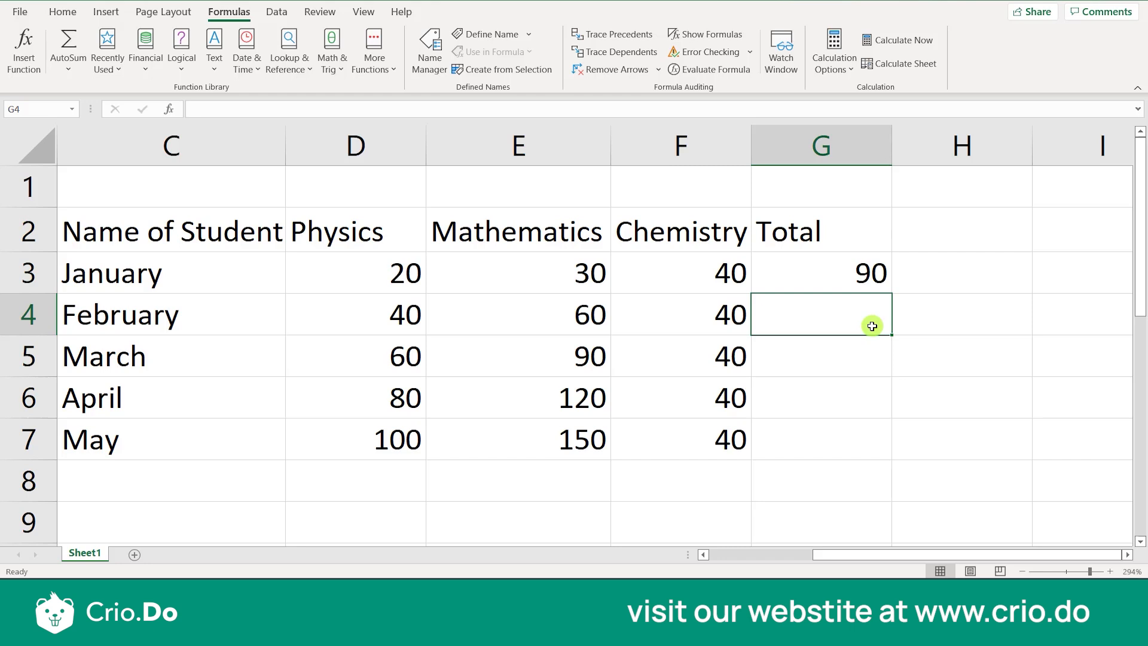
Examine January's Total formula in G3 and the empty Total cells G4 to G7 beneath it
click(868, 277)
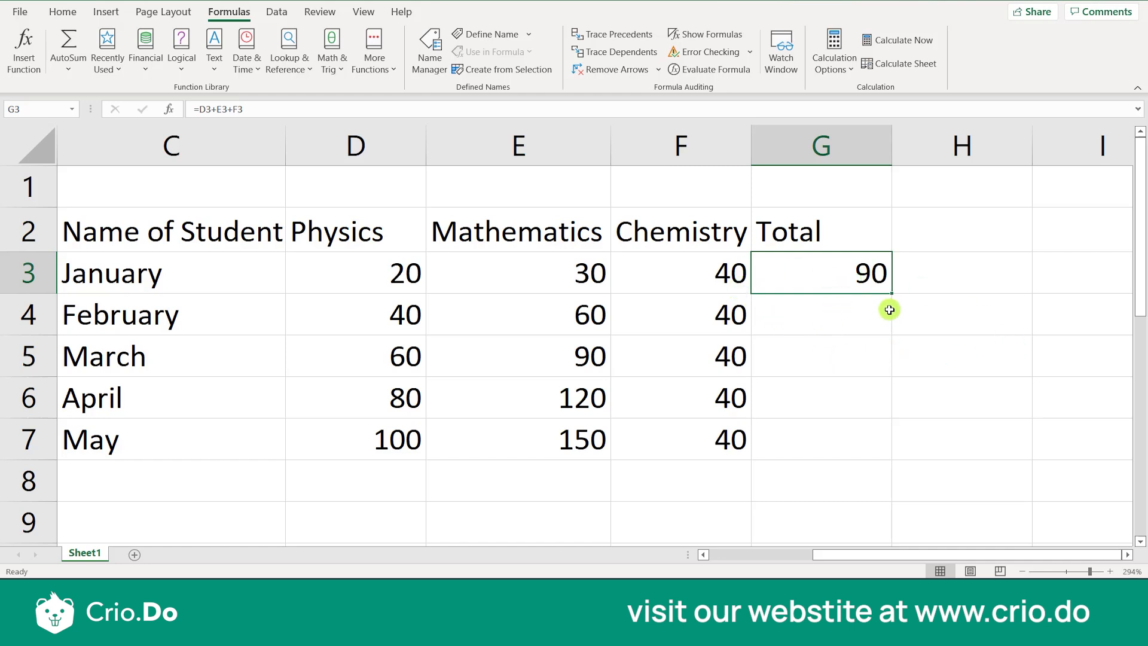
click(875, 347)
click(841, 269)
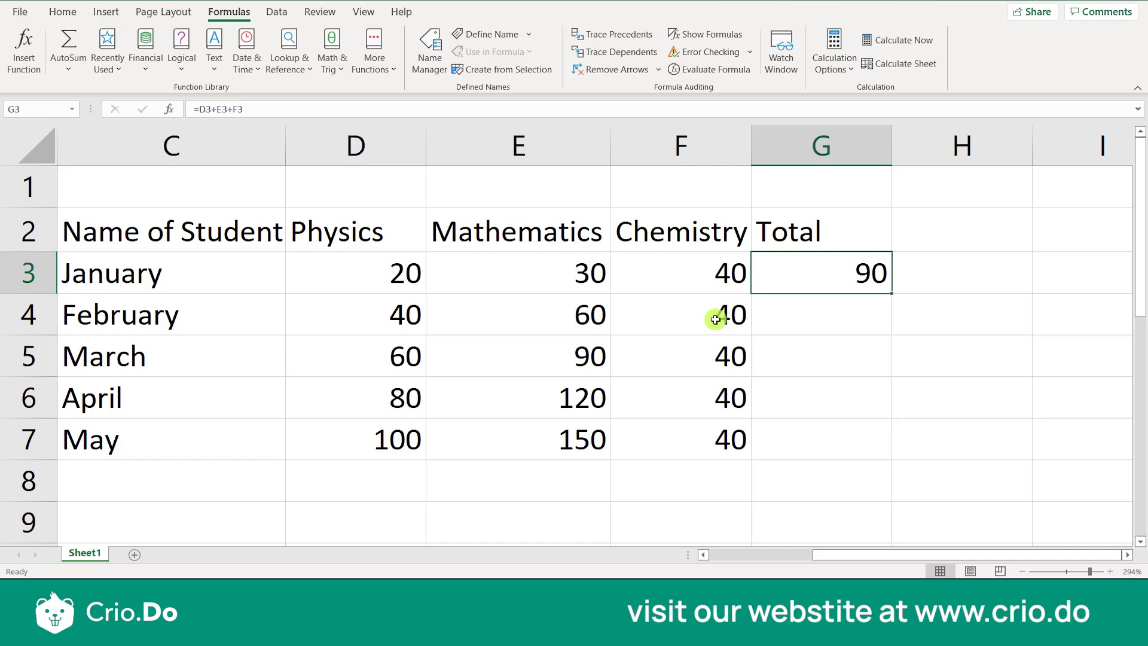
click(804, 323)
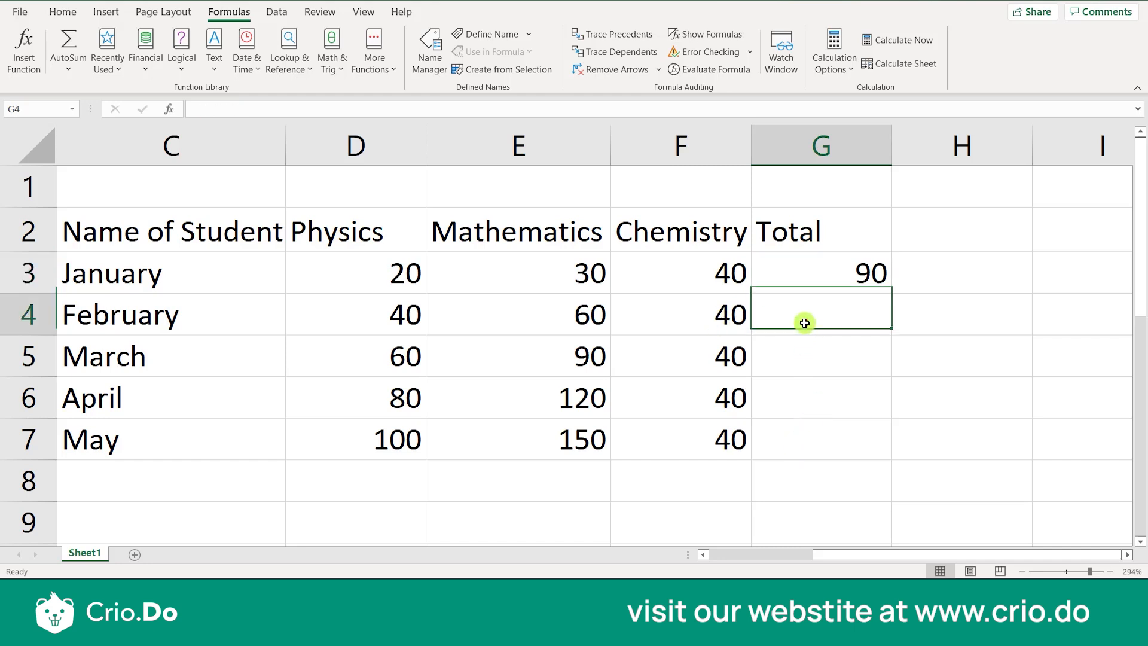
click(805, 359)
click(809, 385)
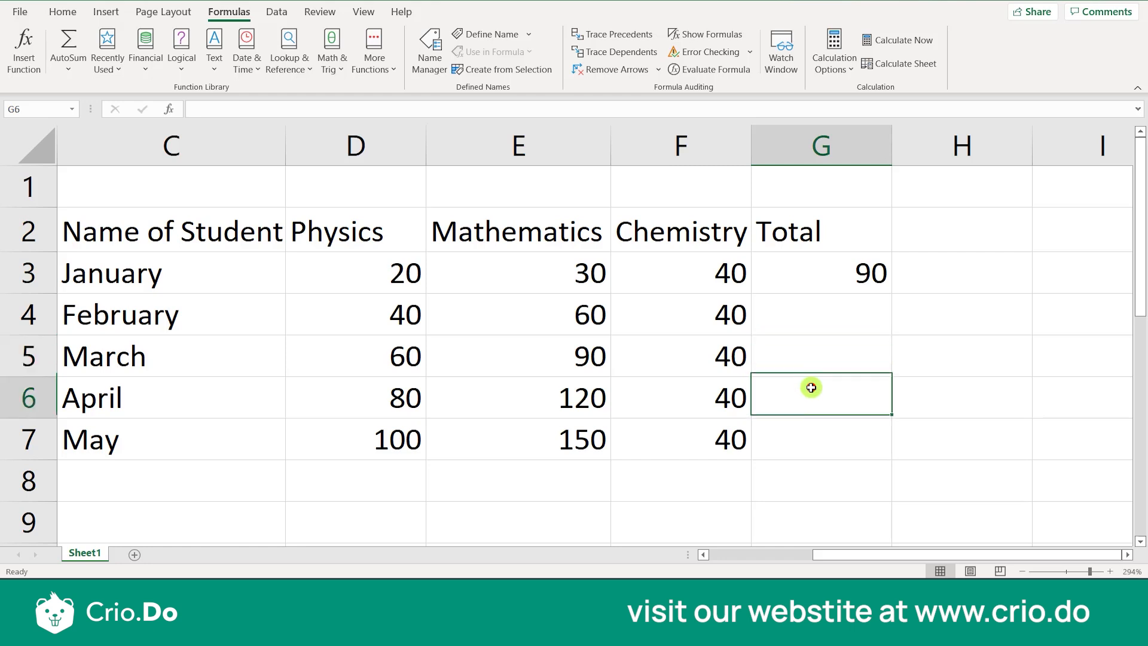
click(810, 429)
drag(811, 374, 829, 299)
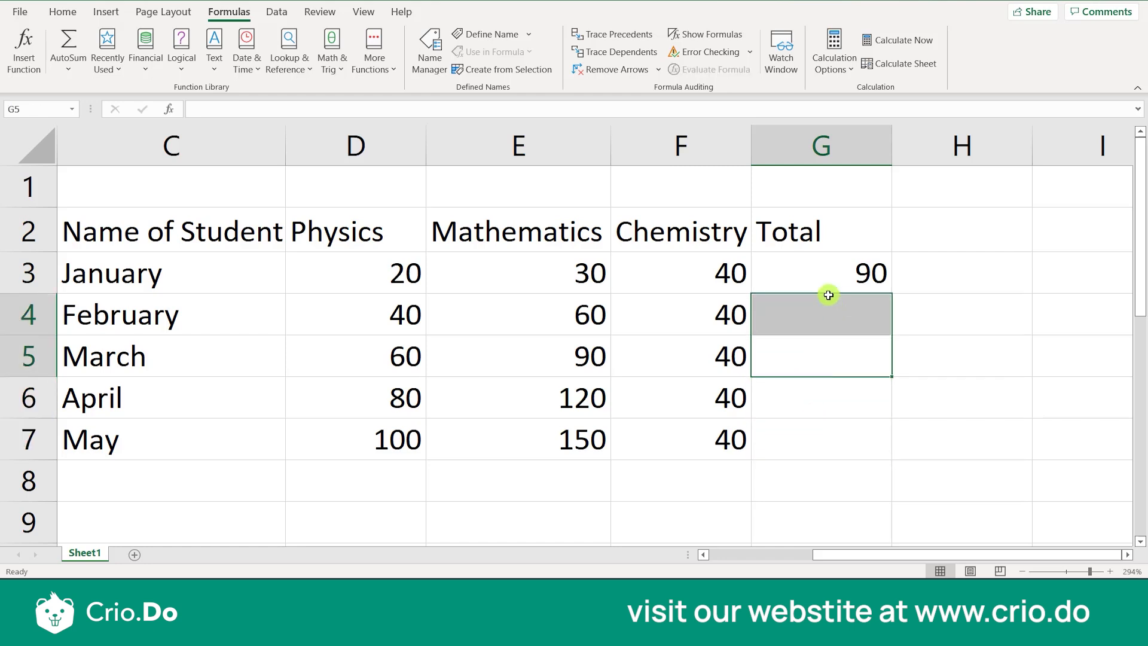
click(826, 280)
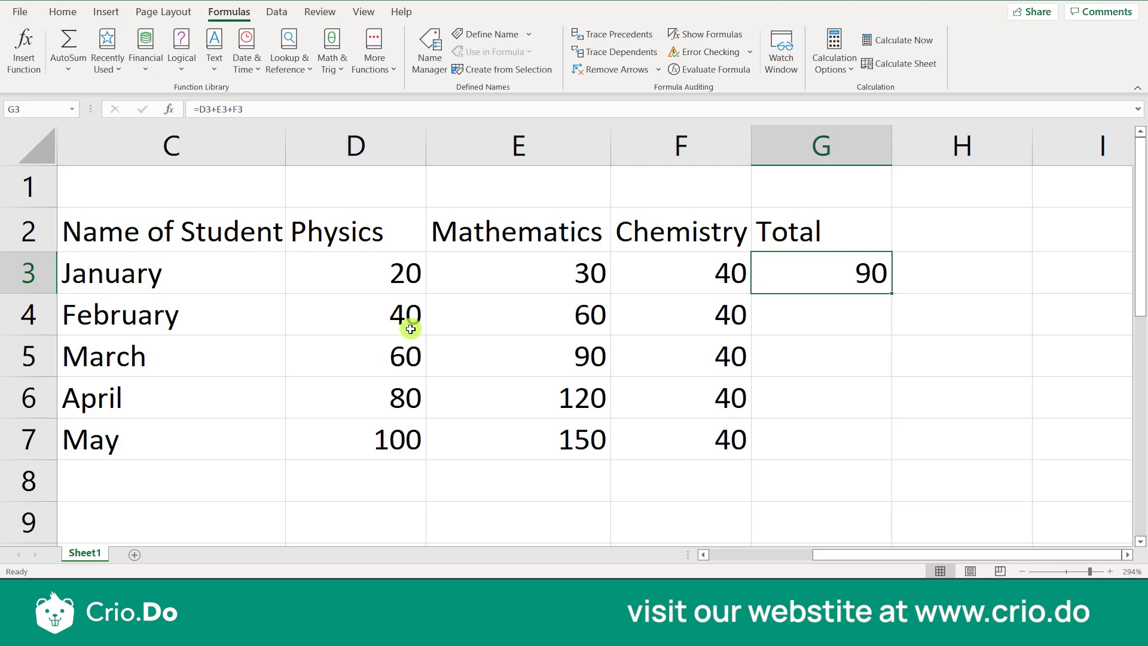
click(827, 390)
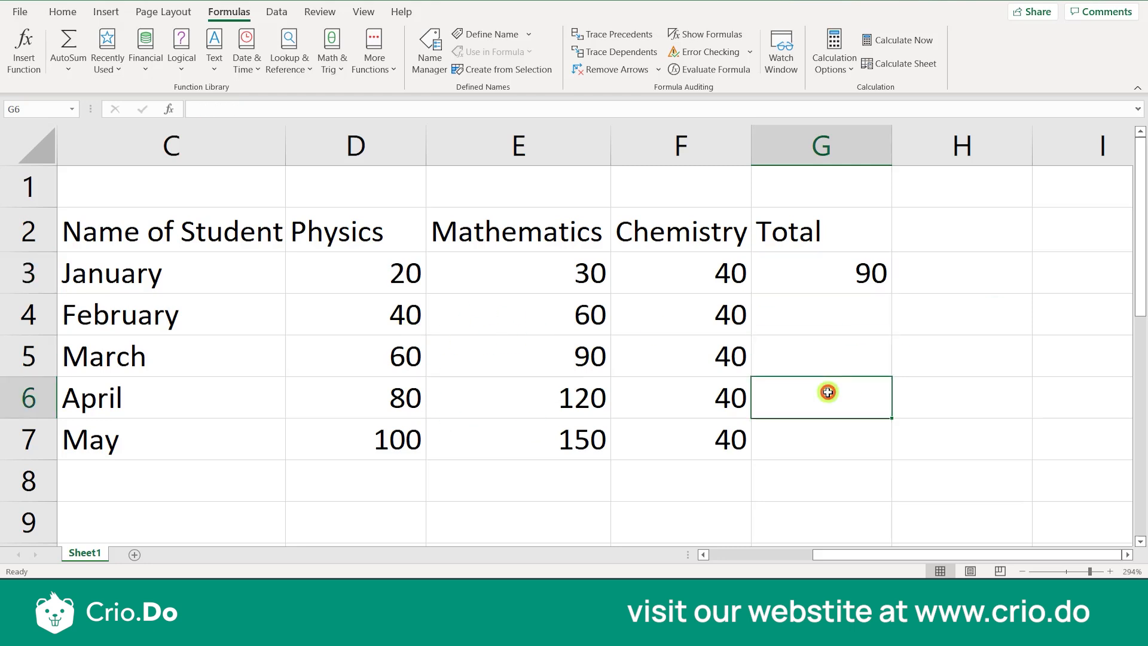
Fill January's Total formula from G3 down to May's row, G7, and inspect the copied formula in G4
click(830, 286)
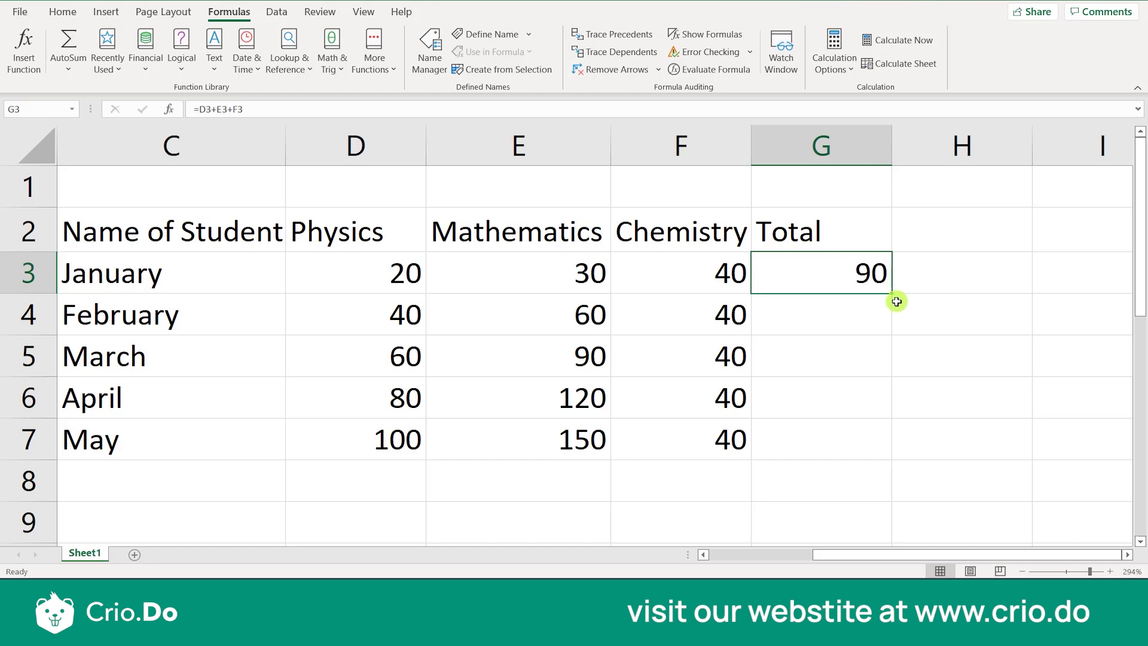
drag(891, 290, 900, 462)
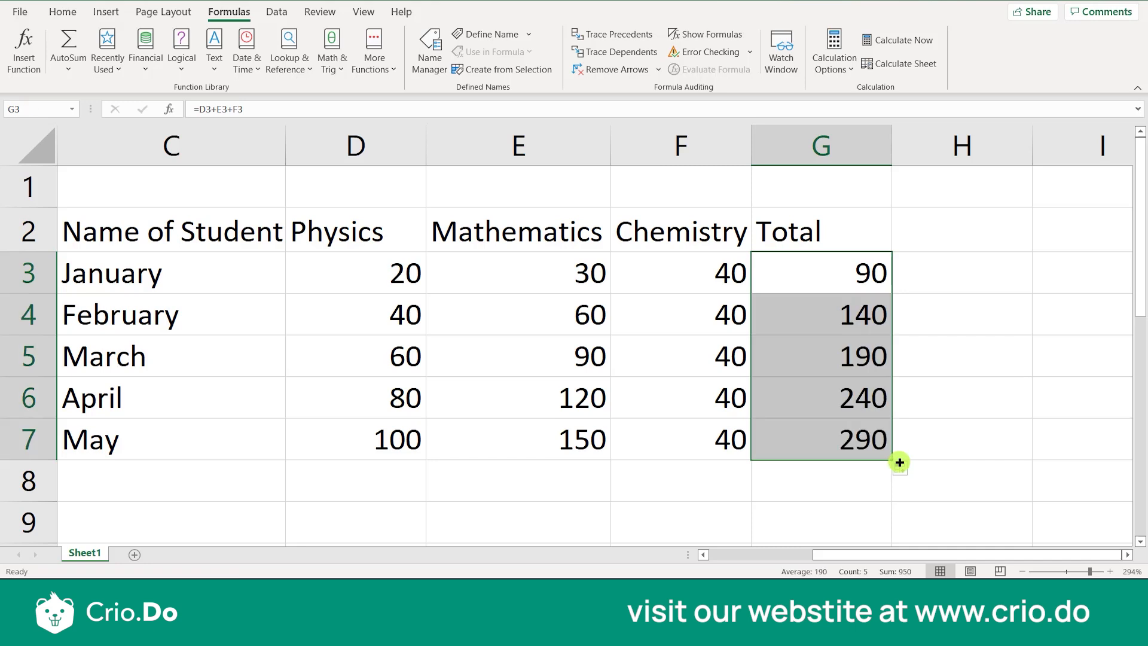
click(868, 342)
click(860, 318)
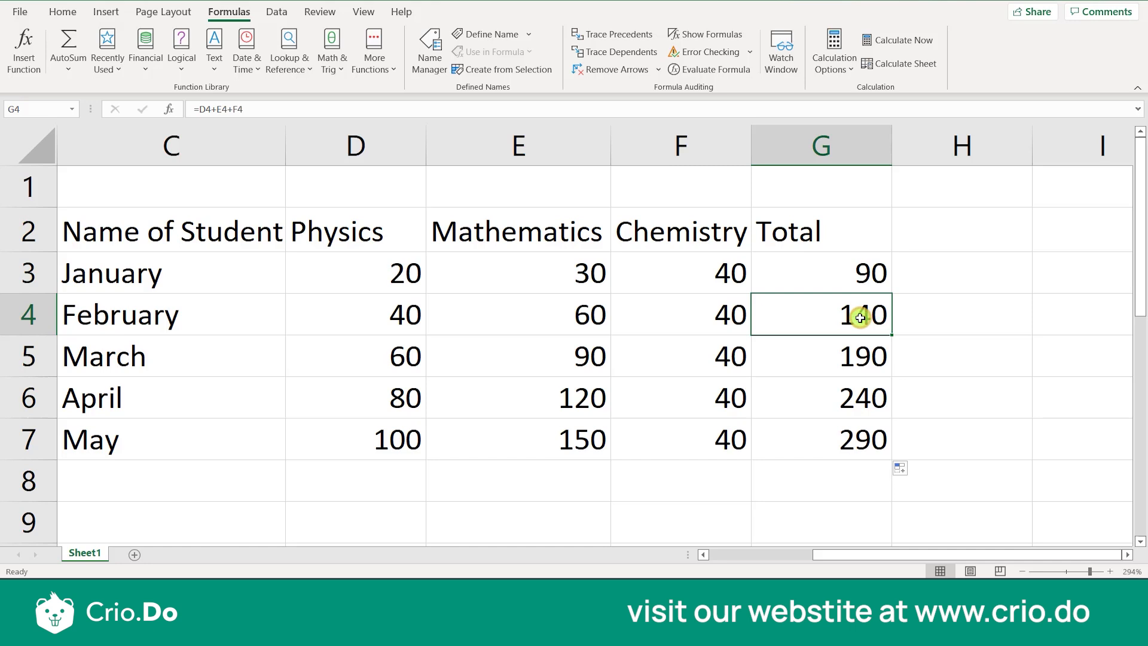
Turn on Show Formulas for the sheet and examine the filled Total formulas in G4 and G6
click(681, 35)
scroll(791, 332, right, 3)
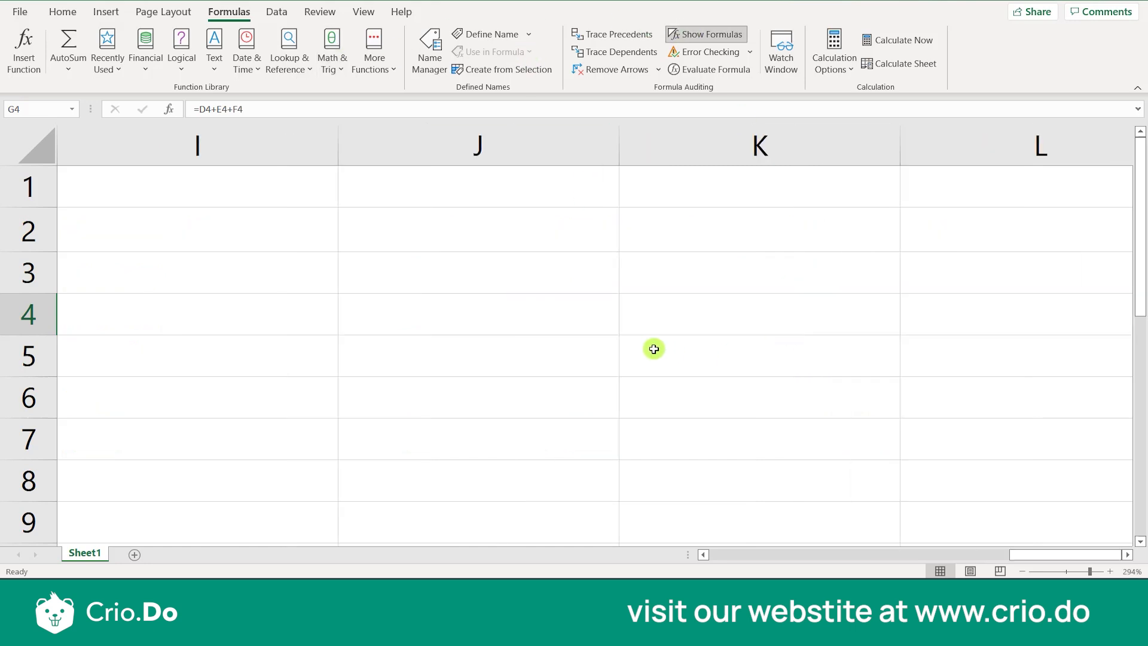
click(643, 346)
key(Left)
key(Left)
key(Left)
key(Left)
key(Left)
key(Left)
key(Left)
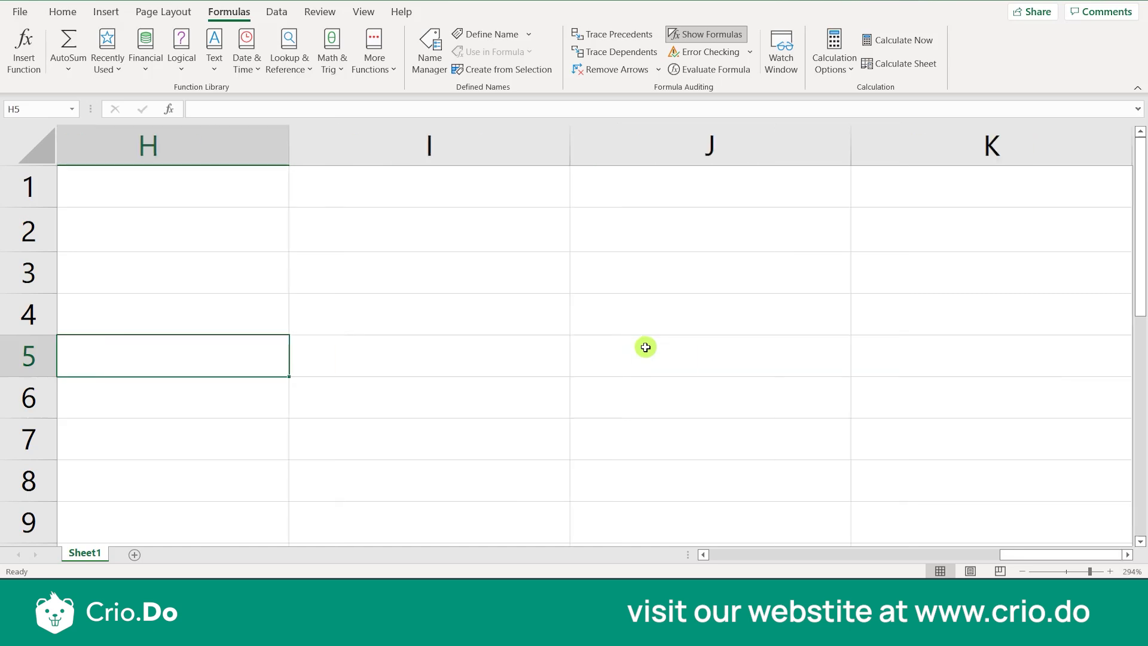
key(Right)
key(Right)
key(Right)
key(Right)
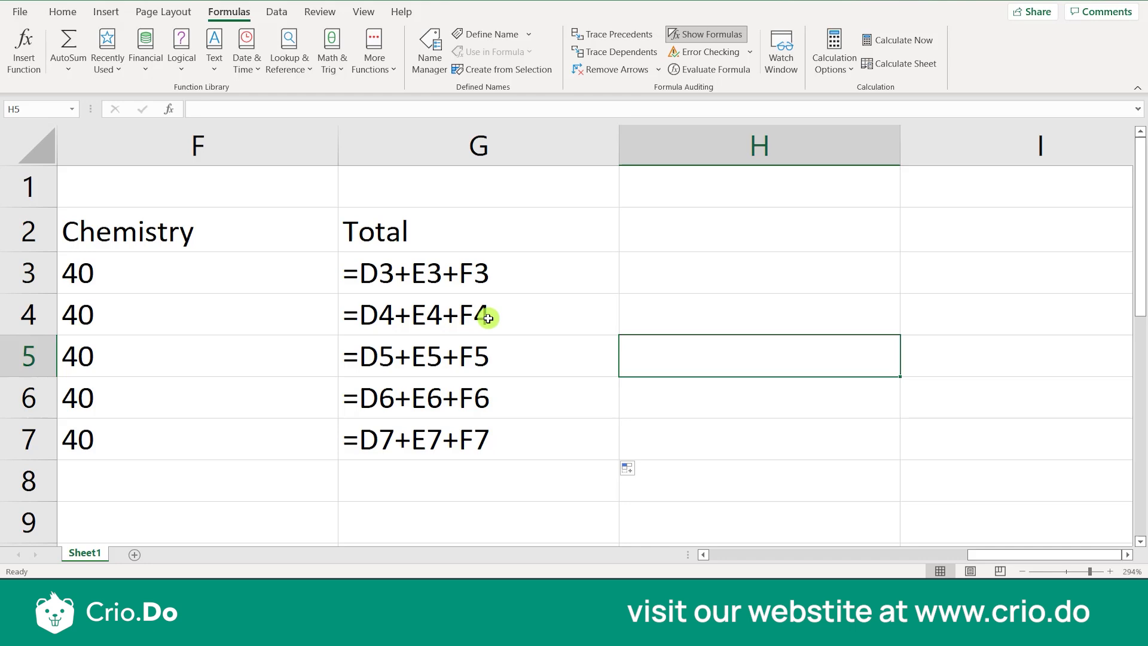
click(446, 323)
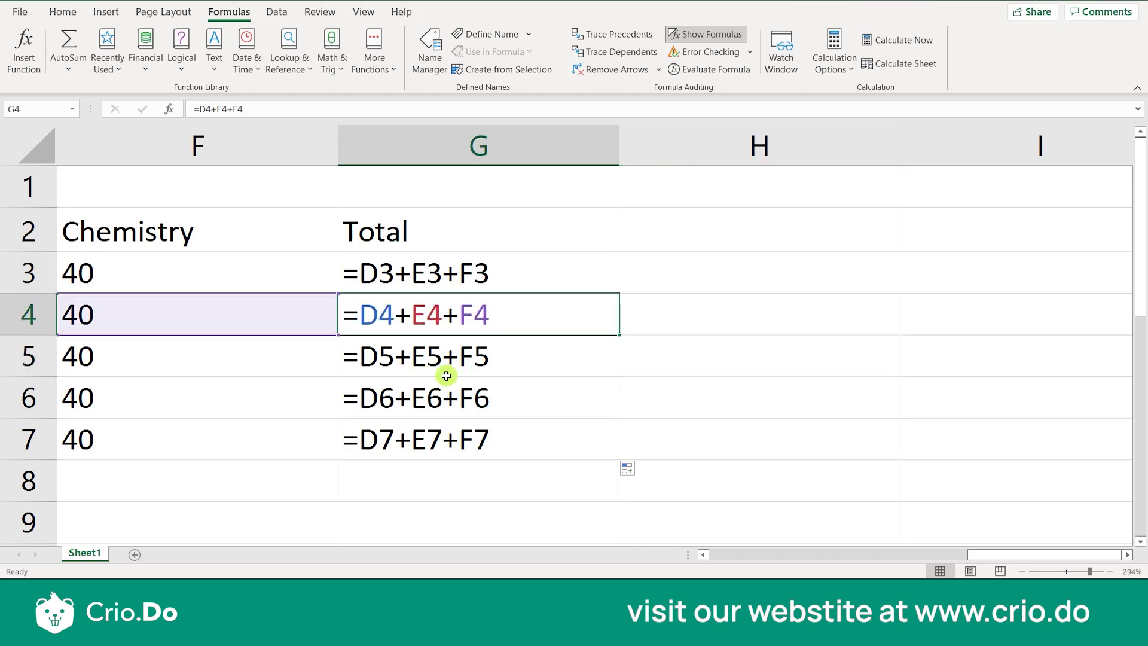
click(425, 403)
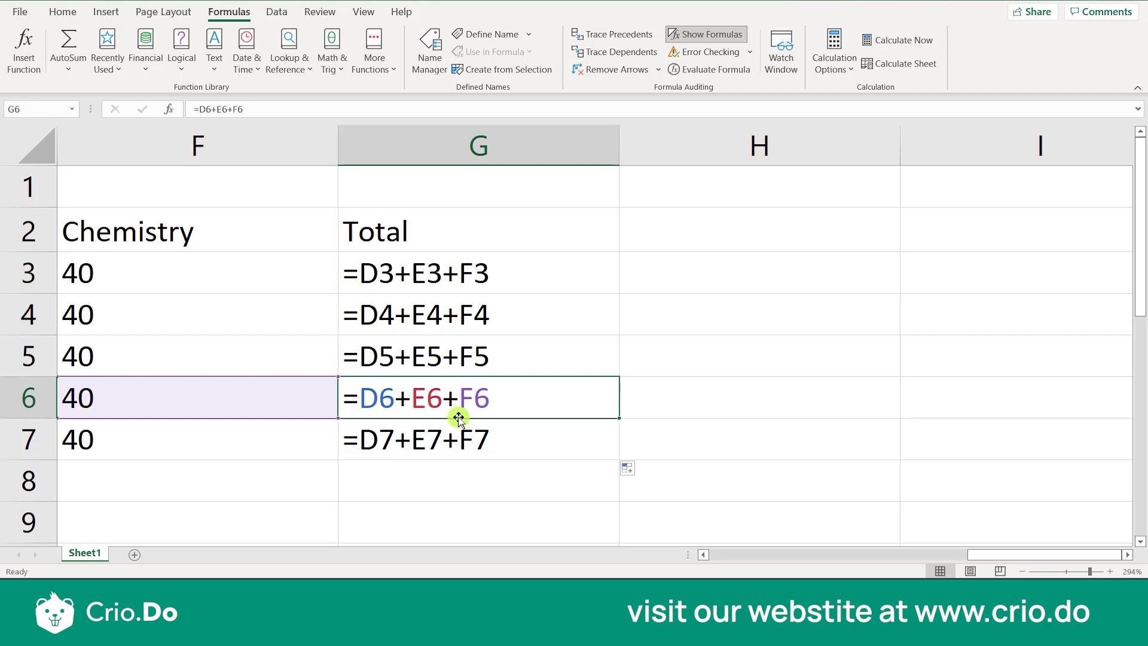
Examine the Total formulas for January and February in G3 and G4
click(528, 282)
key(Down)
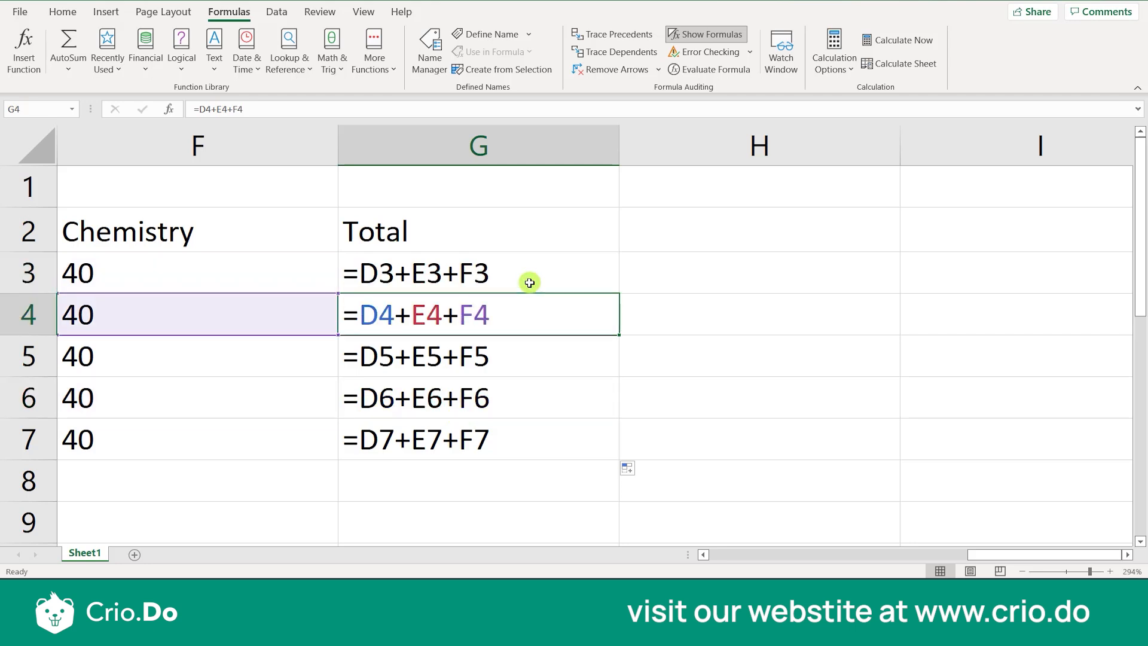
key(Up)
key(Up)
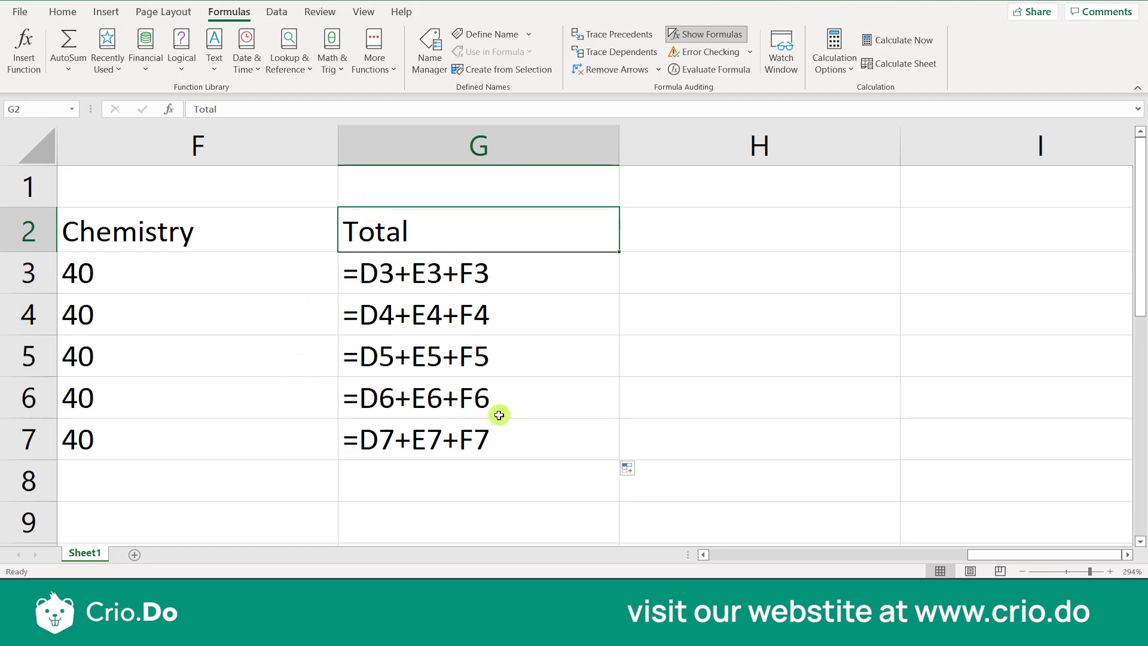
Write the note "Relative Cell Reference" in H4 and clear the cell again
click(664, 327)
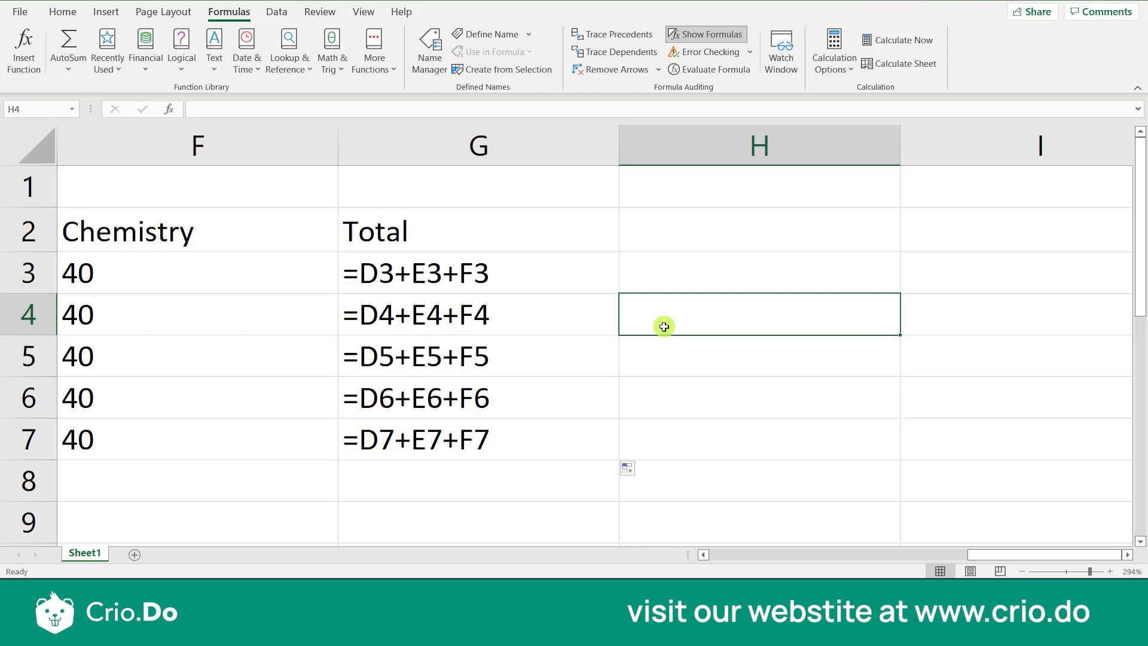
double_click(663, 326)
text(Rel)
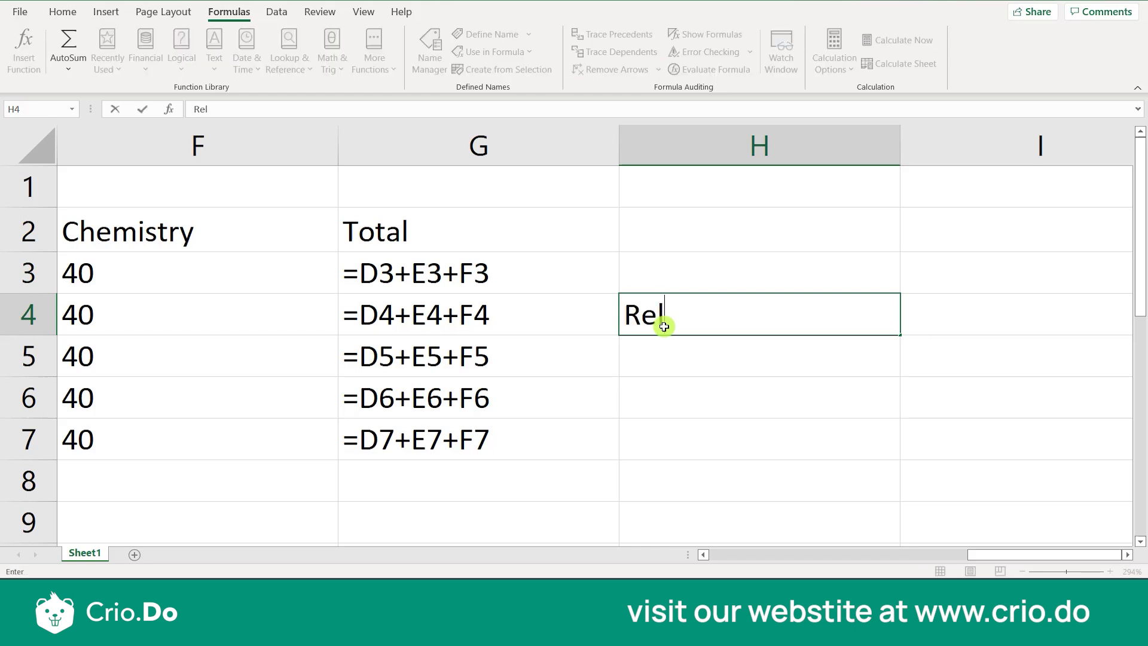
text(ative )
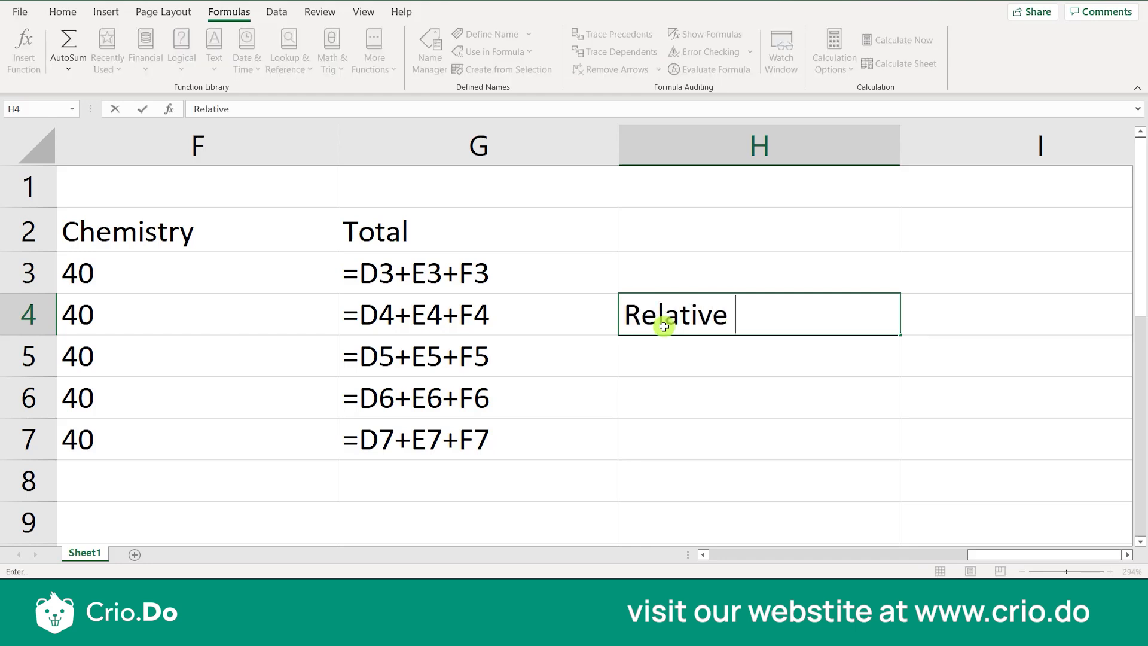
text(Cell R)
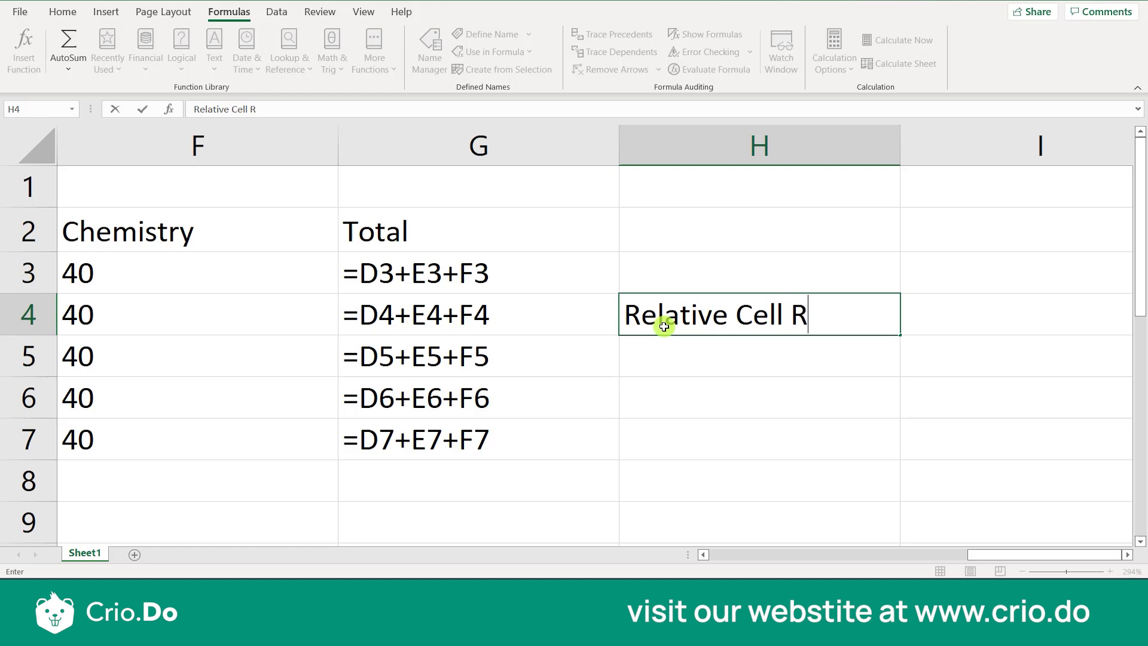
text(eference)
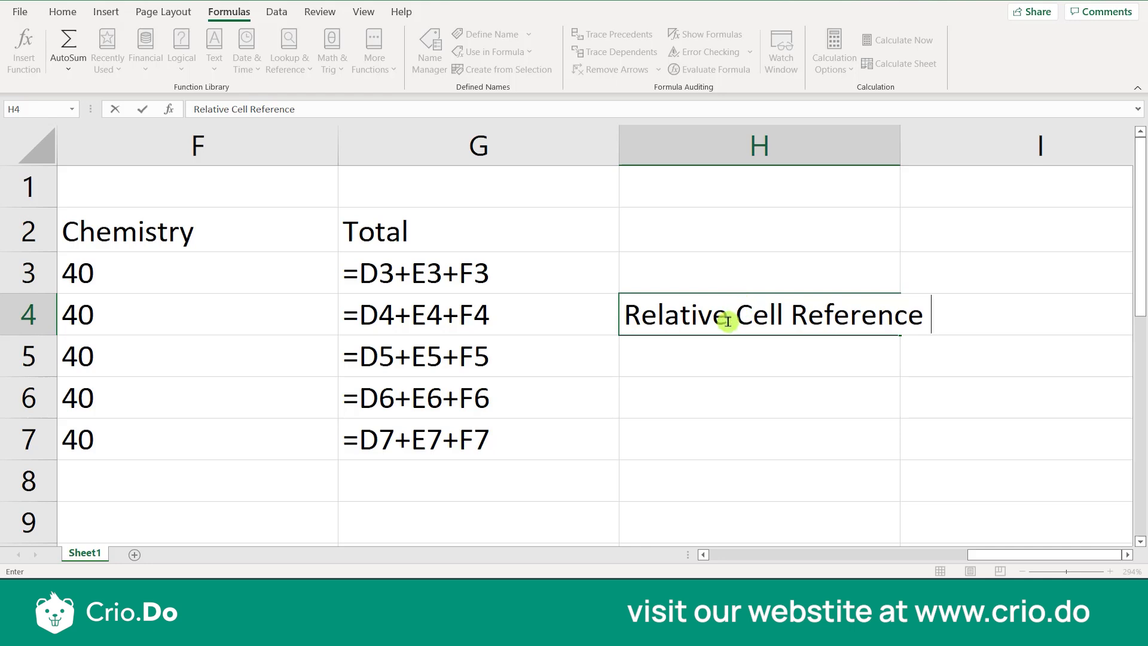
click(704, 392)
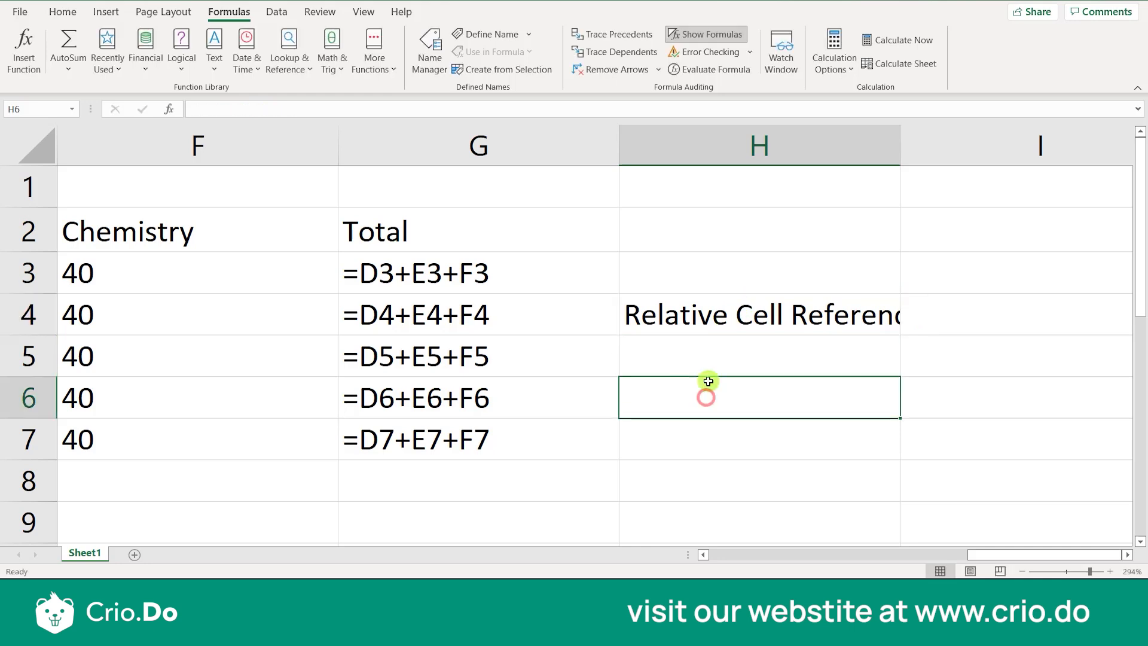
click(709, 328)
key(Delete)
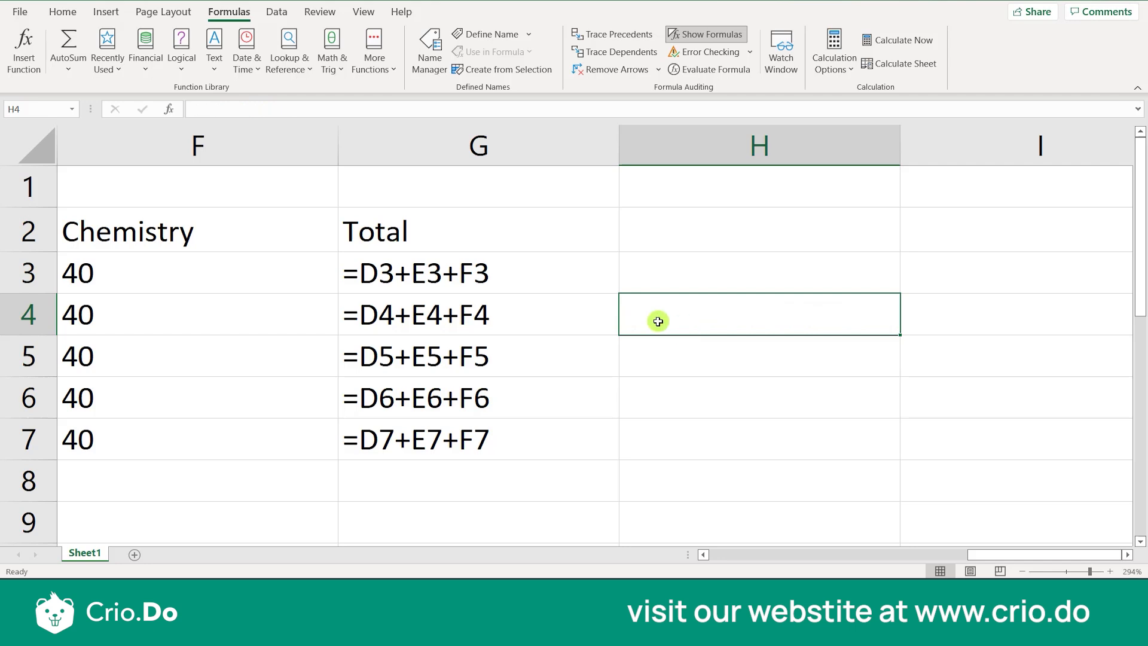
Compare the cell references in the Total formulas from G3 down to G7
click(569, 286)
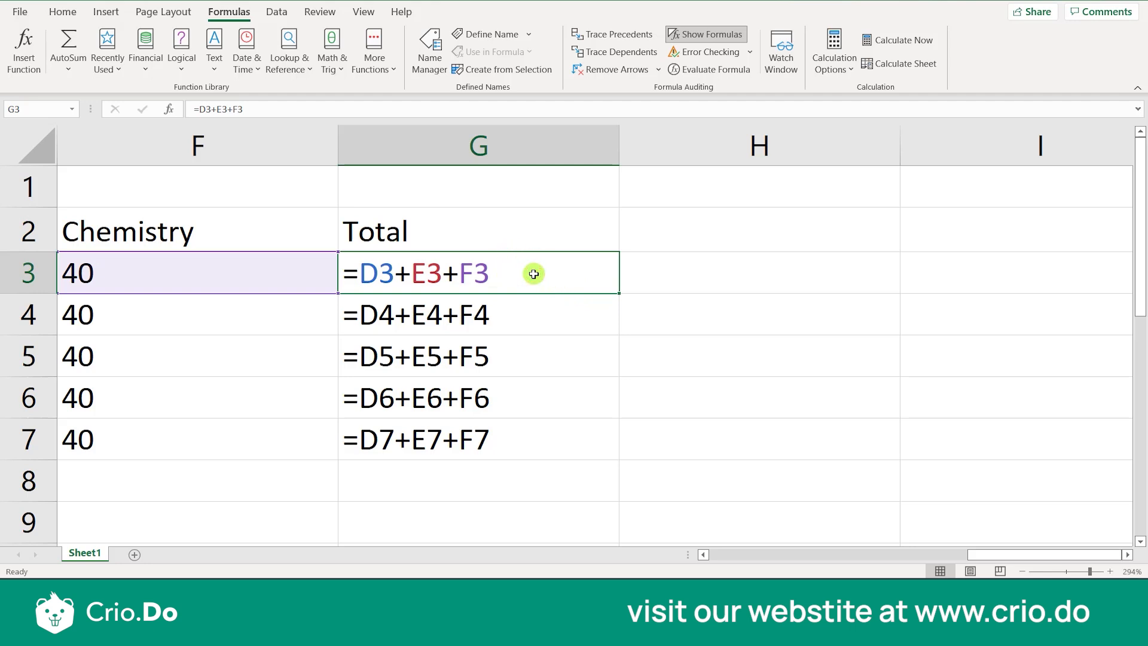
click(489, 402)
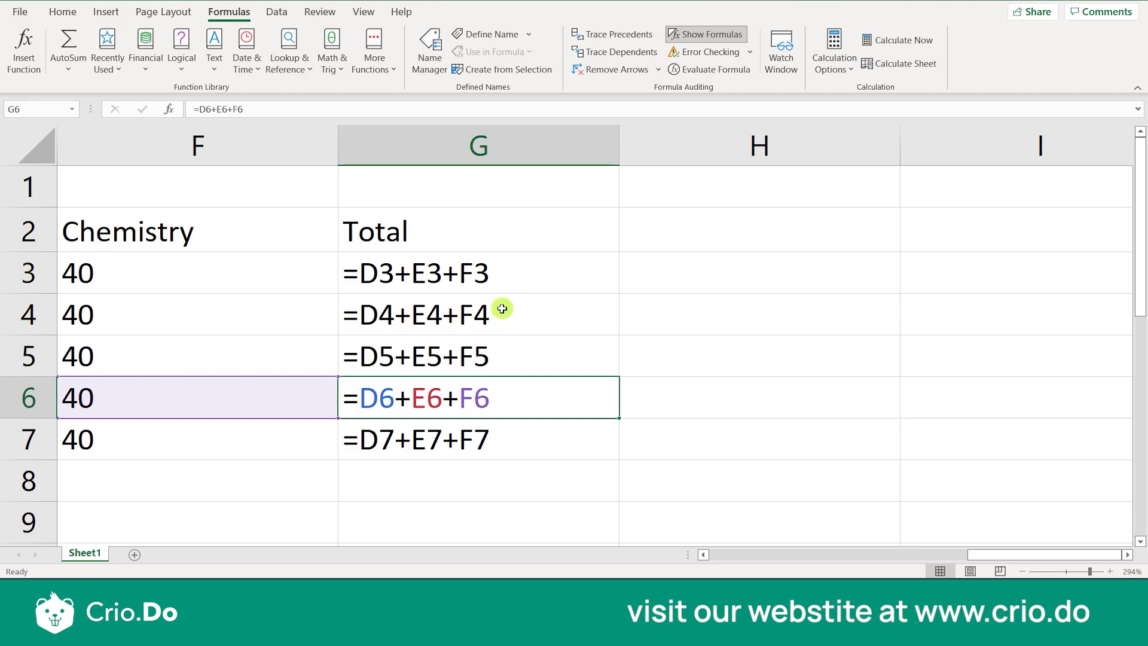
click(489, 453)
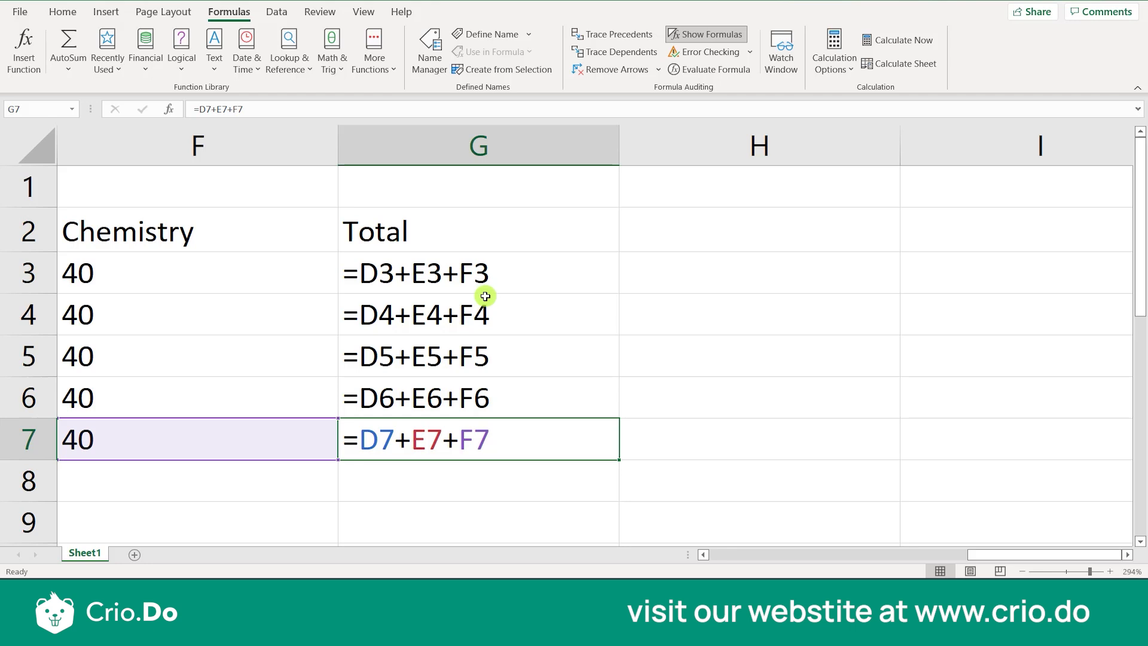
drag(488, 323, 479, 441)
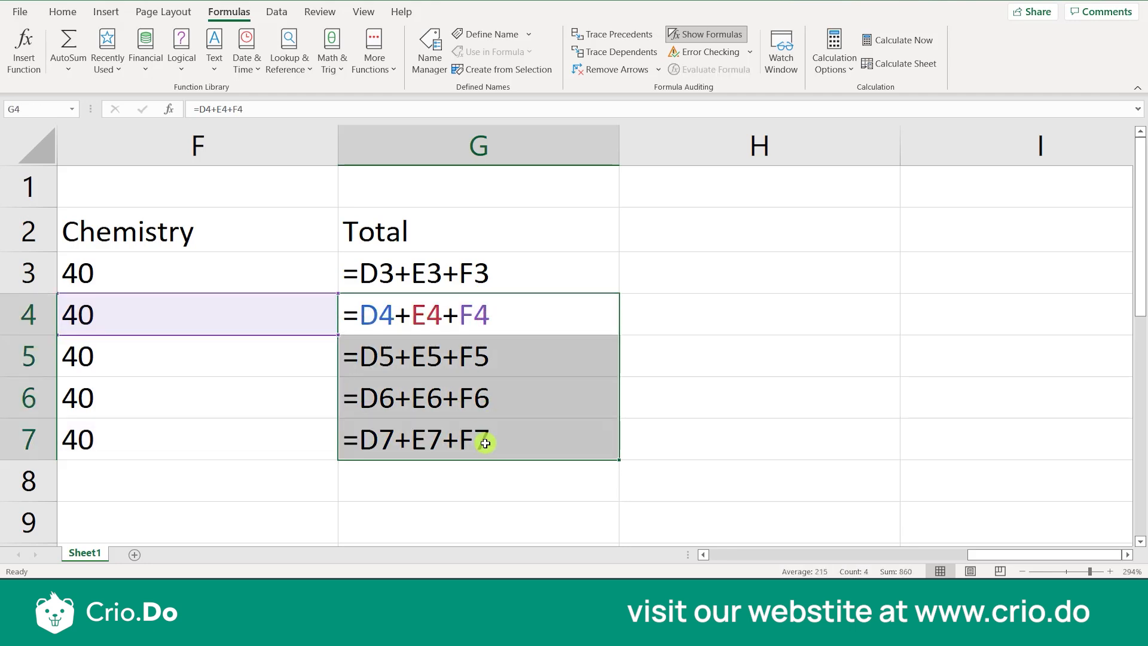
click(556, 426)
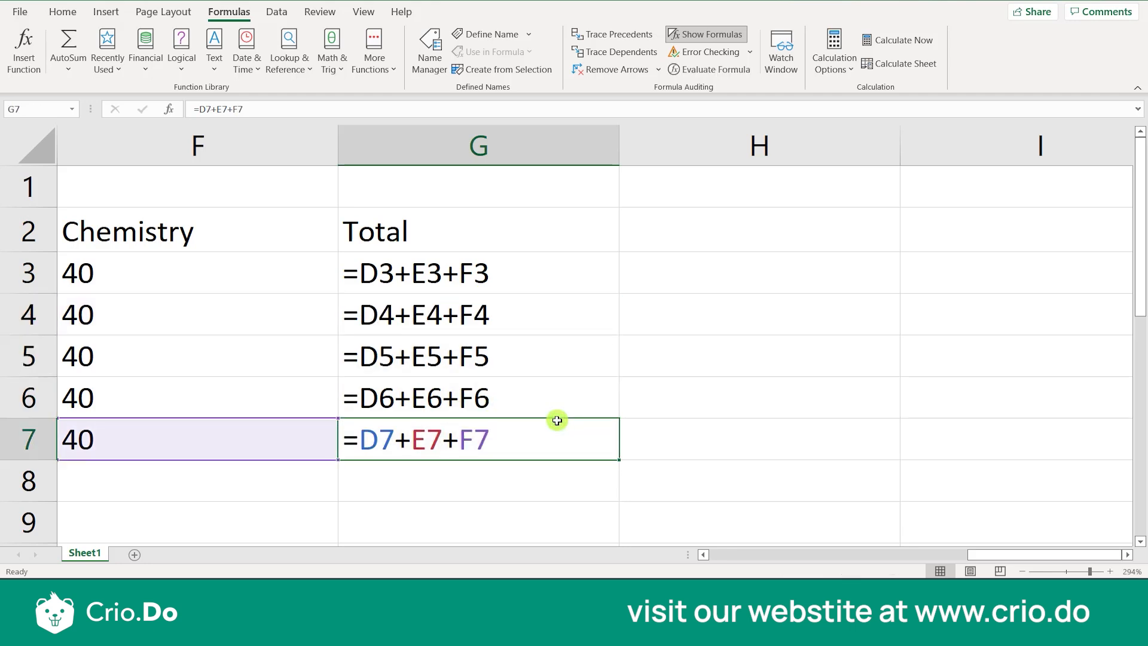
key(Up)
key(Up)
key(Up)
key(Up)
key(Down)
key(Down)
key(Left)
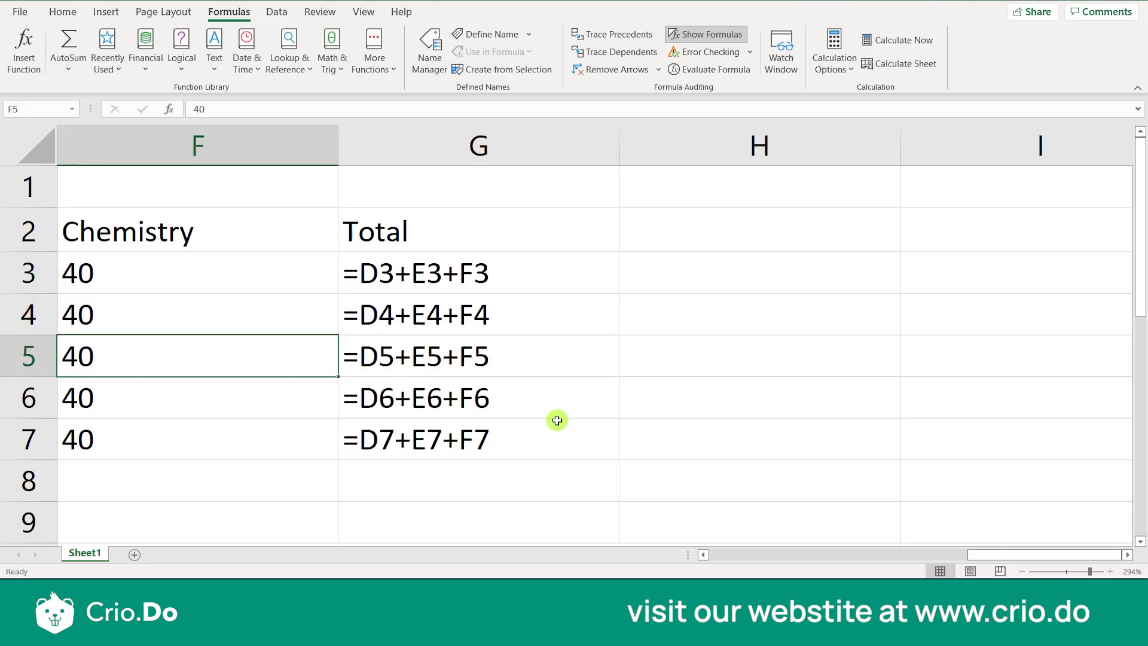
Delete the empty column A so the table starts at the sheet's first column
key(Home)
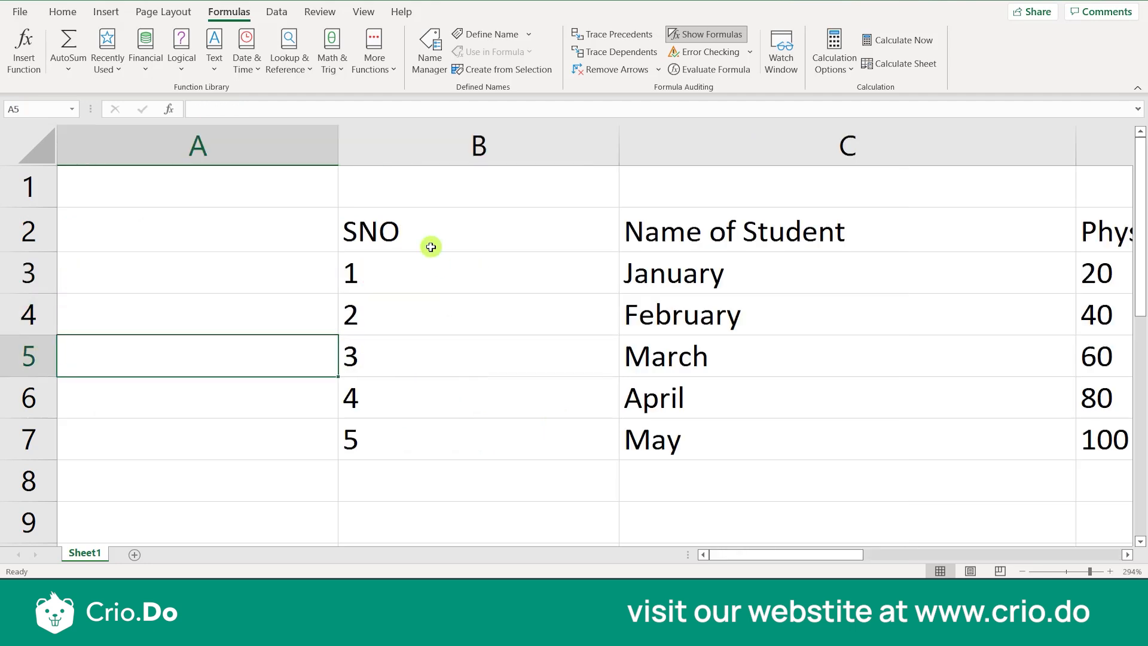
click(255, 152)
key(ctrl+minus)
click(346, 310)
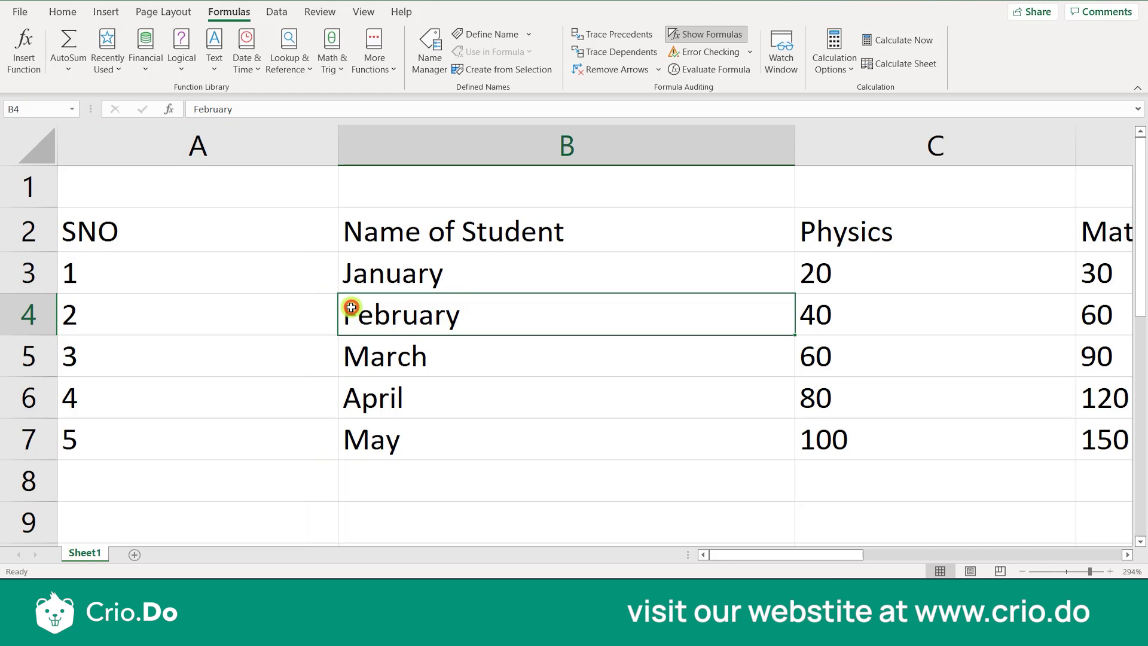
Auto-fit the SNO, Name of Student and Physics columns to their contents
double_click(333, 152)
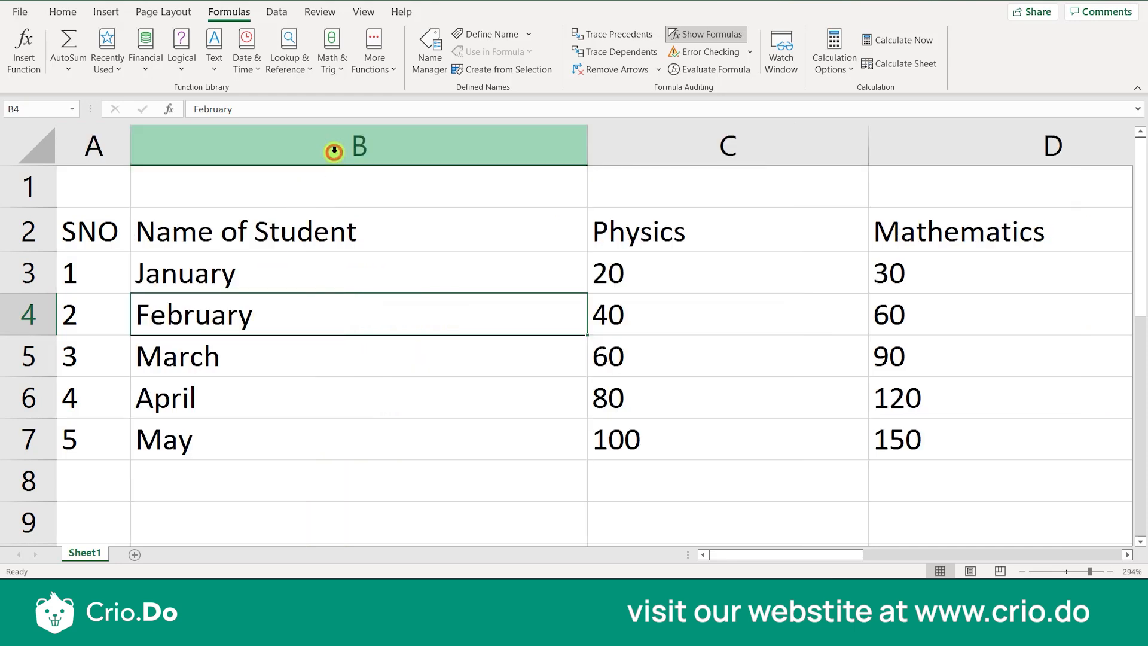
click(286, 275)
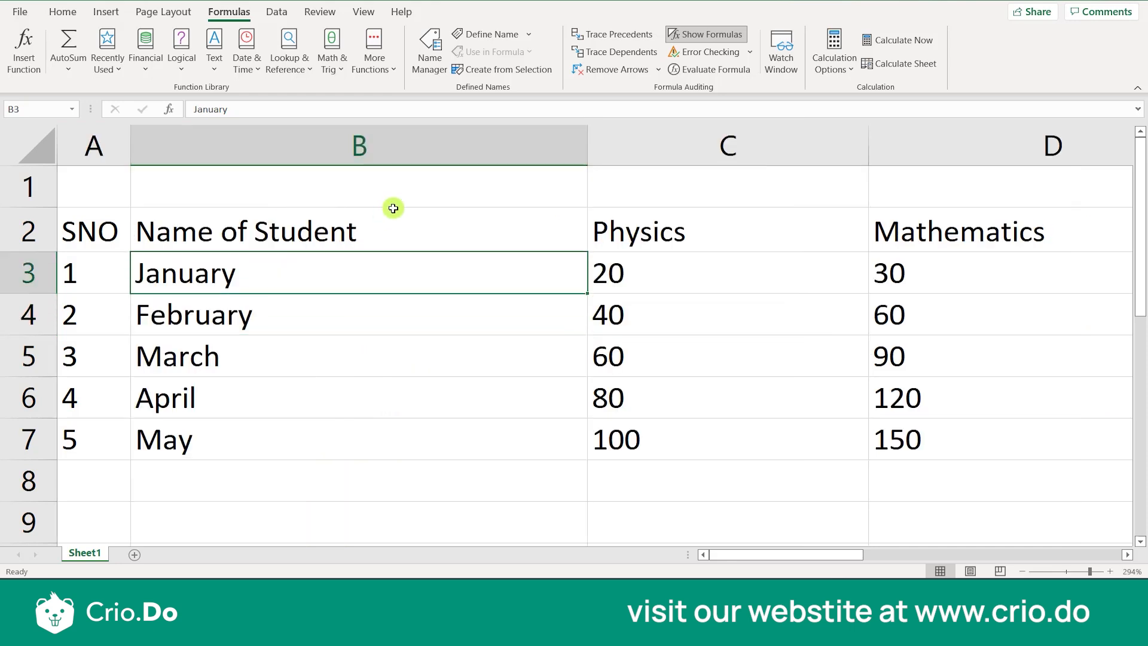
double_click(586, 153)
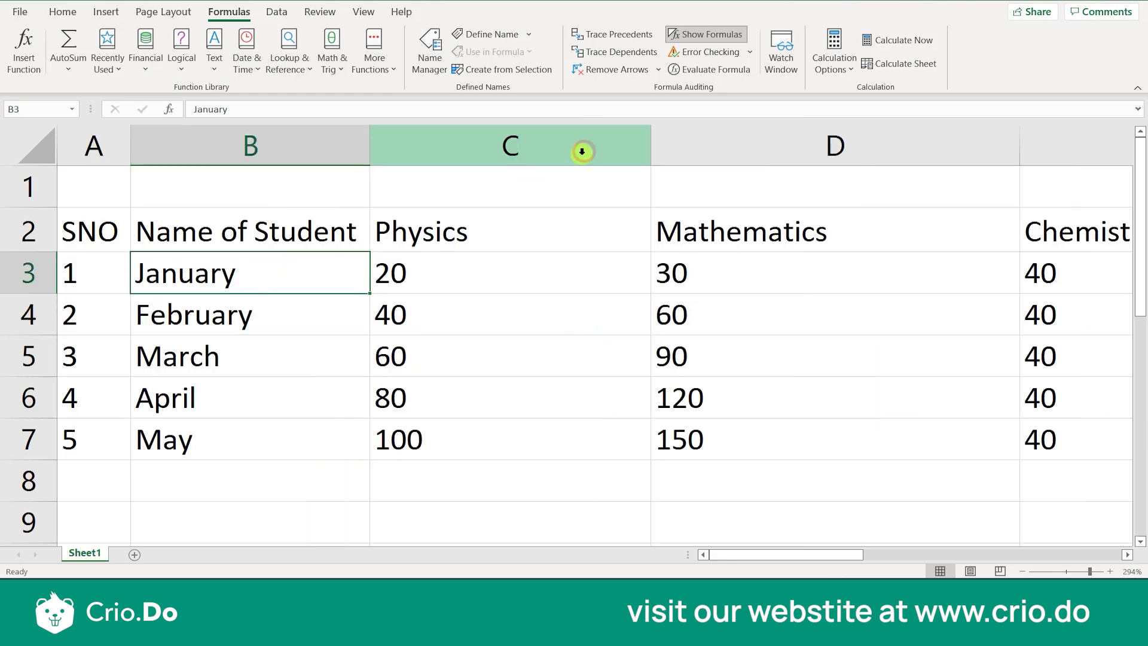
double_click(649, 157)
Turn off Show Formulas and widen the SNO, Name of Student and Physics columns to fit their headings and marks
click(673, 36)
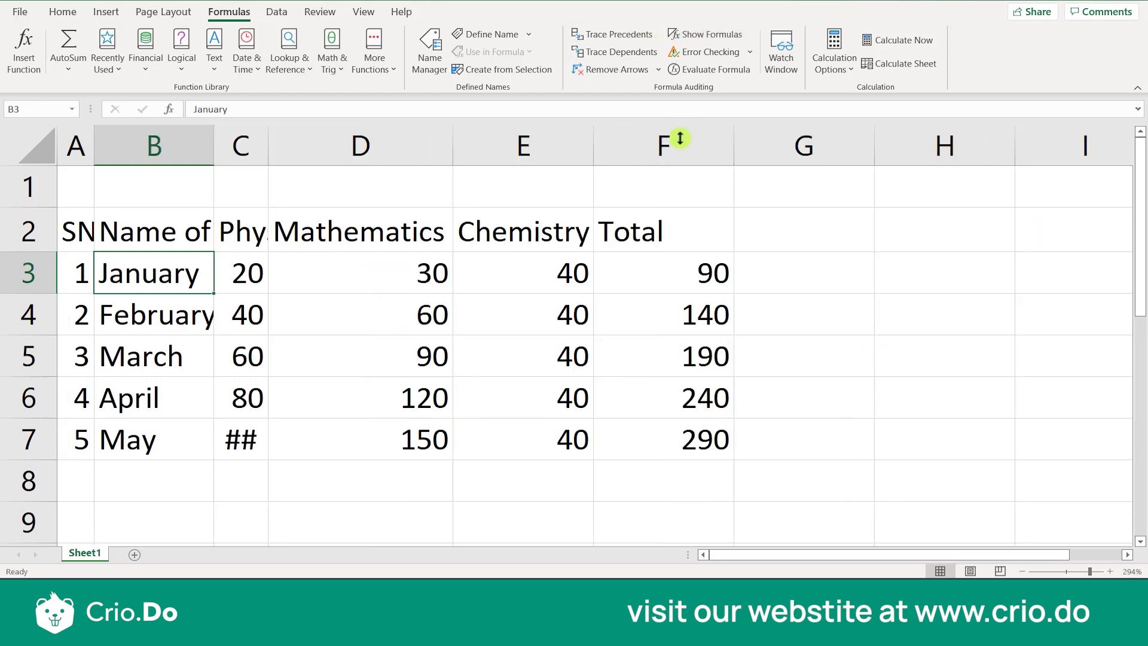
drag(271, 163, 316, 156)
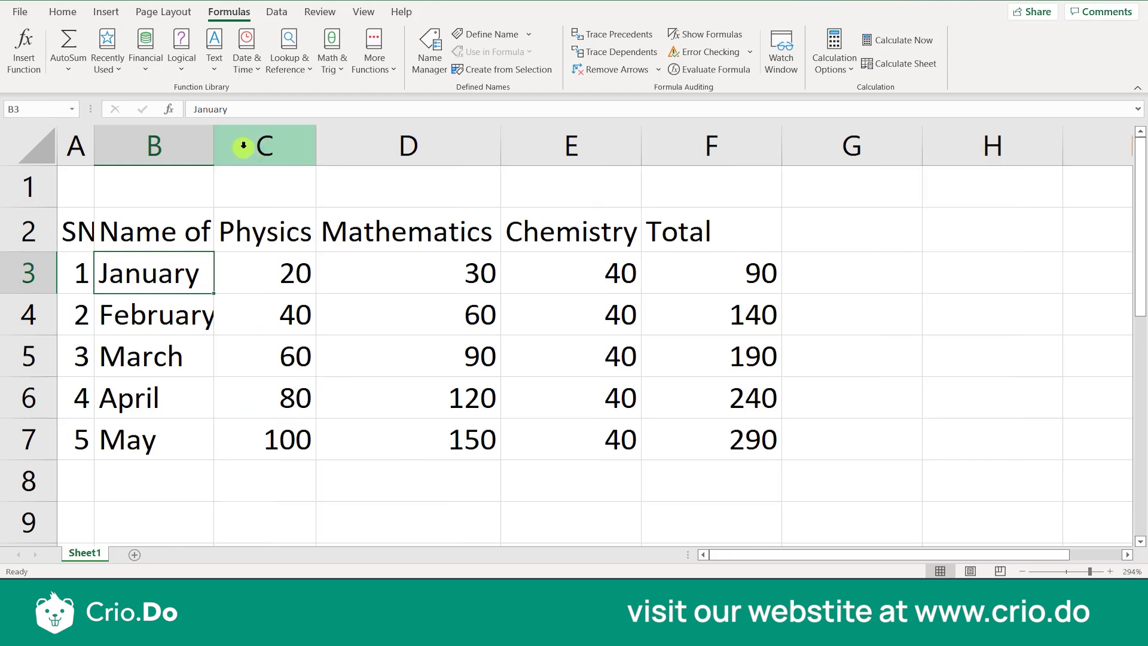
double_click(213, 145)
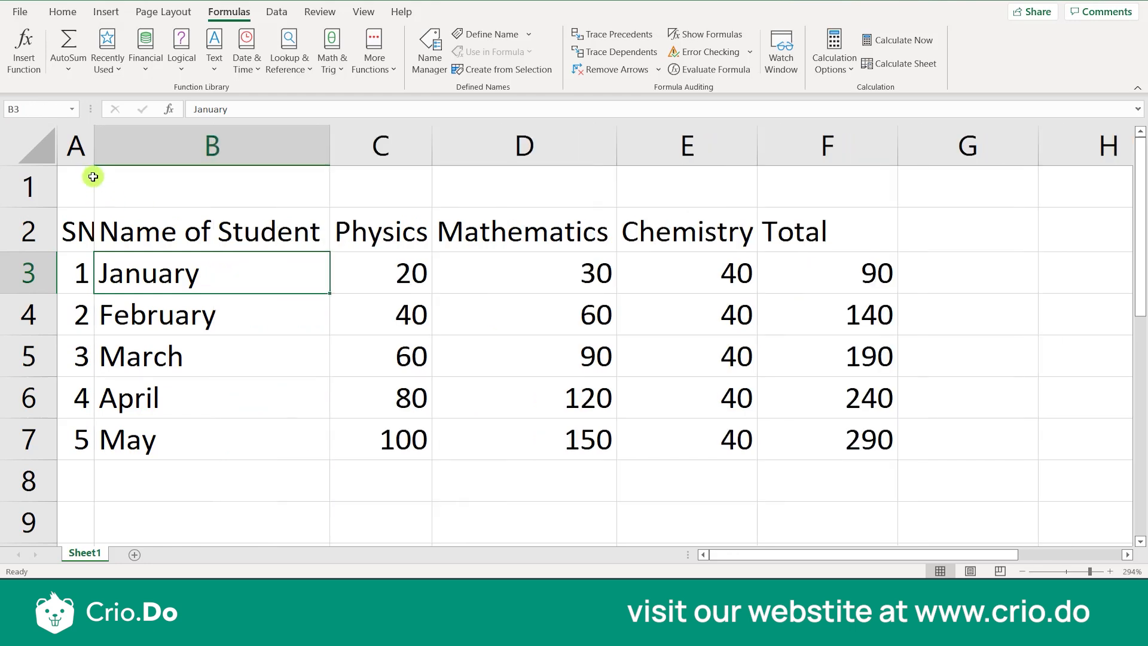
double_click(93, 146)
Examine the marks table and the Total formulas for January and February in F3 and F4
click(117, 272)
click(115, 231)
click(559, 269)
click(832, 254)
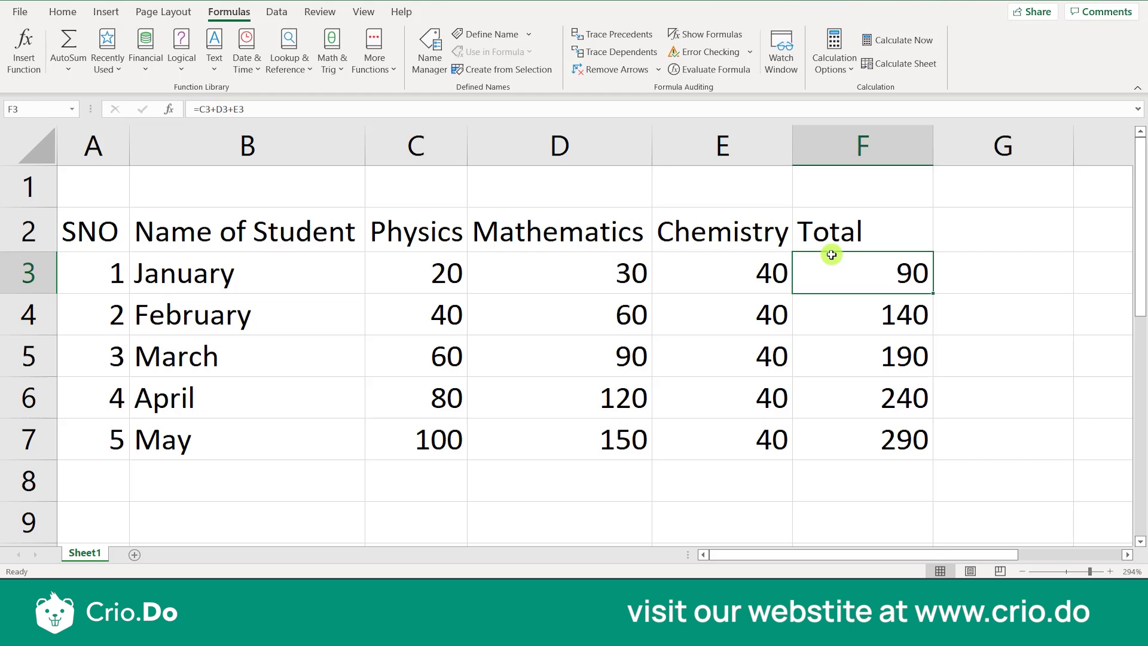
click(939, 245)
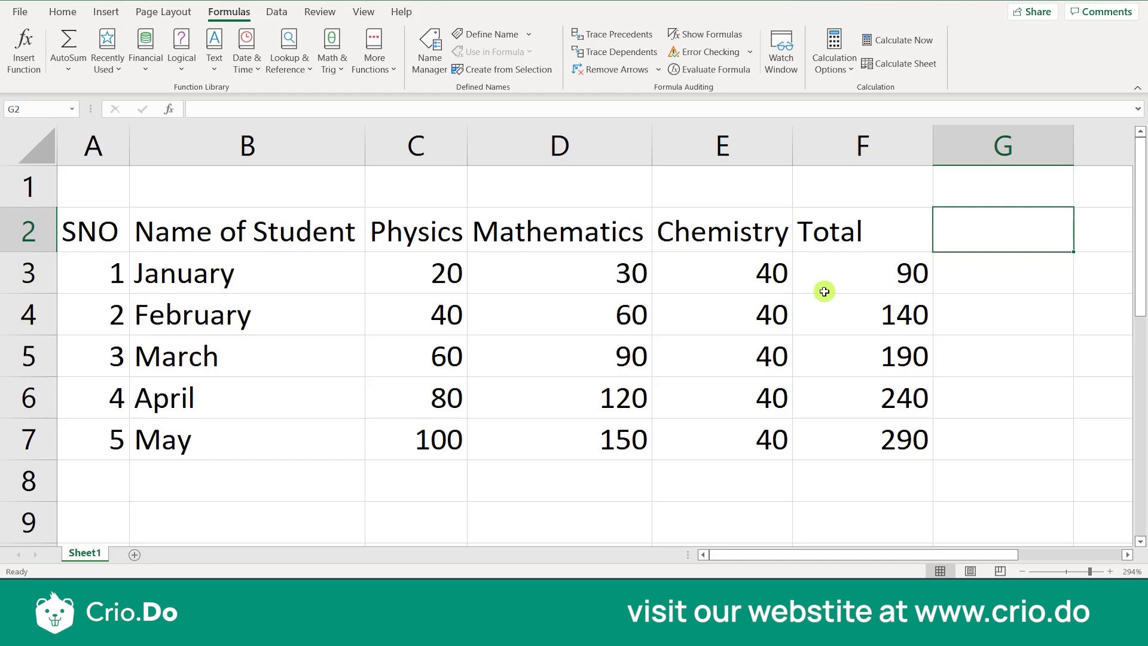
click(883, 314)
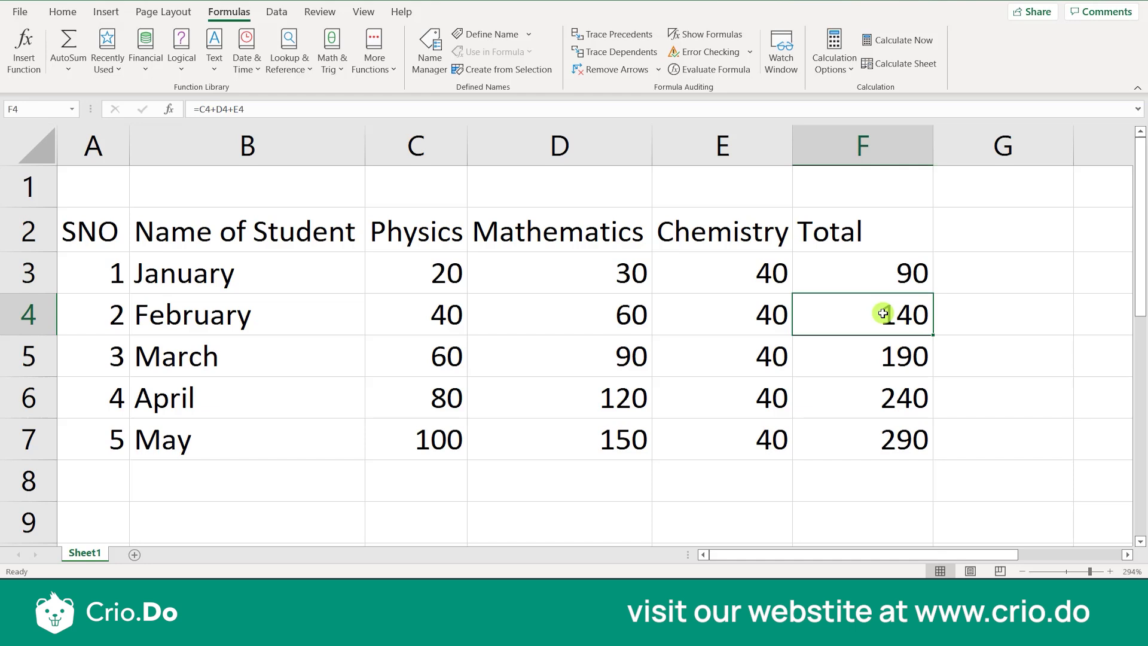
Enter the value 5 in cell G2, beside the Total heading
click(1003, 228)
key(Right)
key(Right)
key(Left)
key(Left)
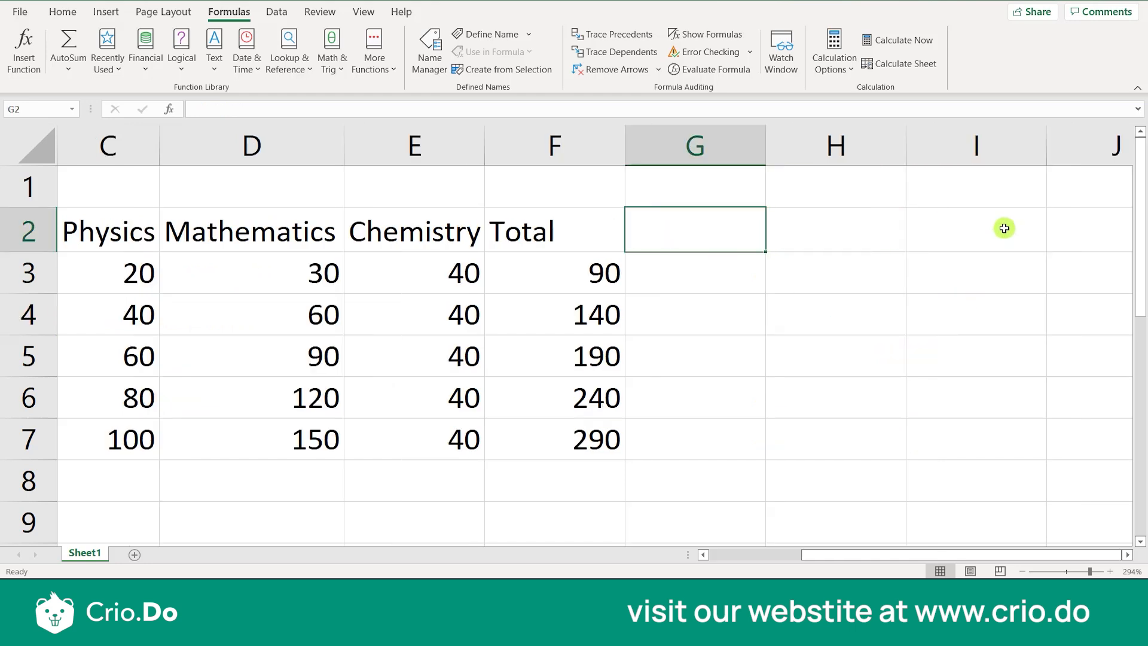
text(5)
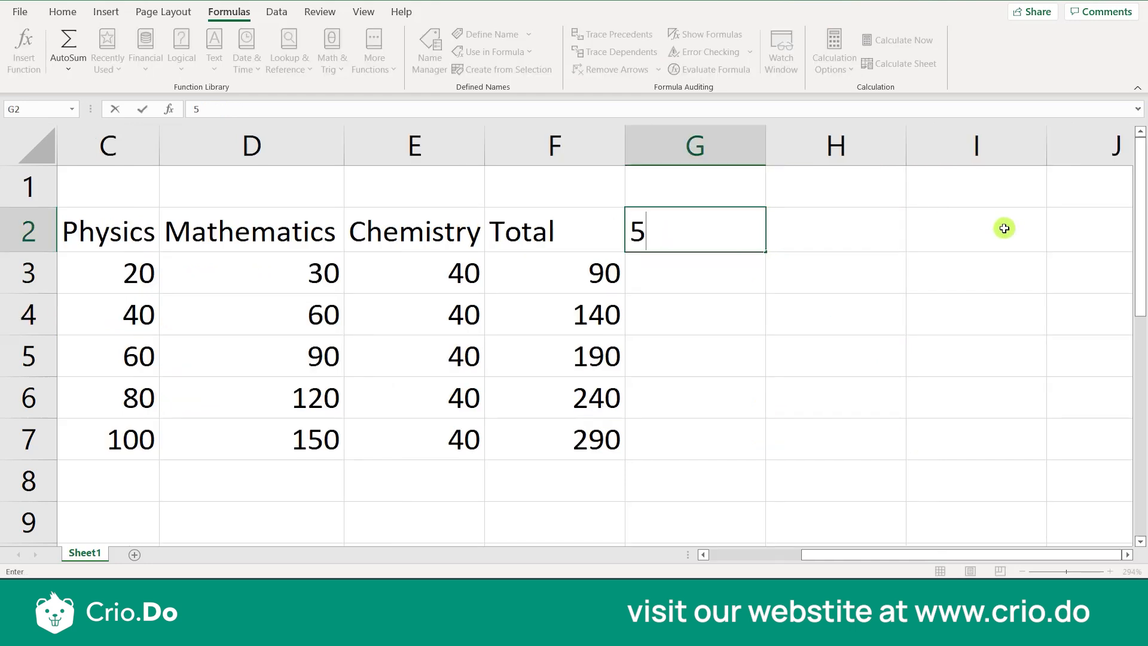
key(Return)
Examine each student's total in F3 to F7 against the single value in G2
click(608, 286)
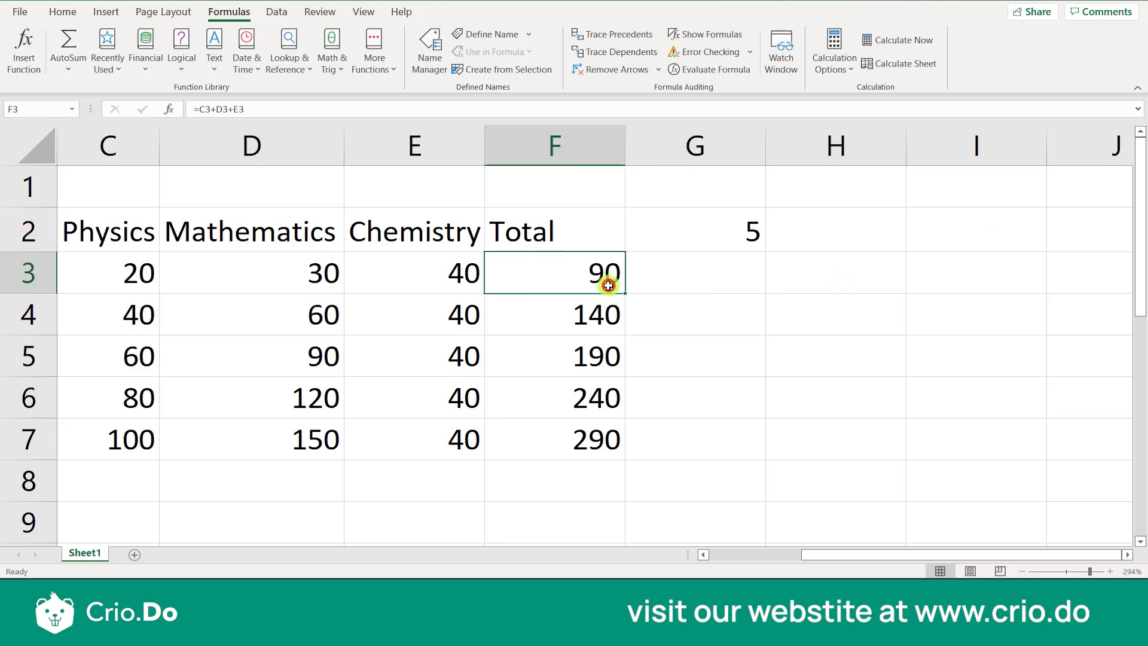
key(Down)
key(Up)
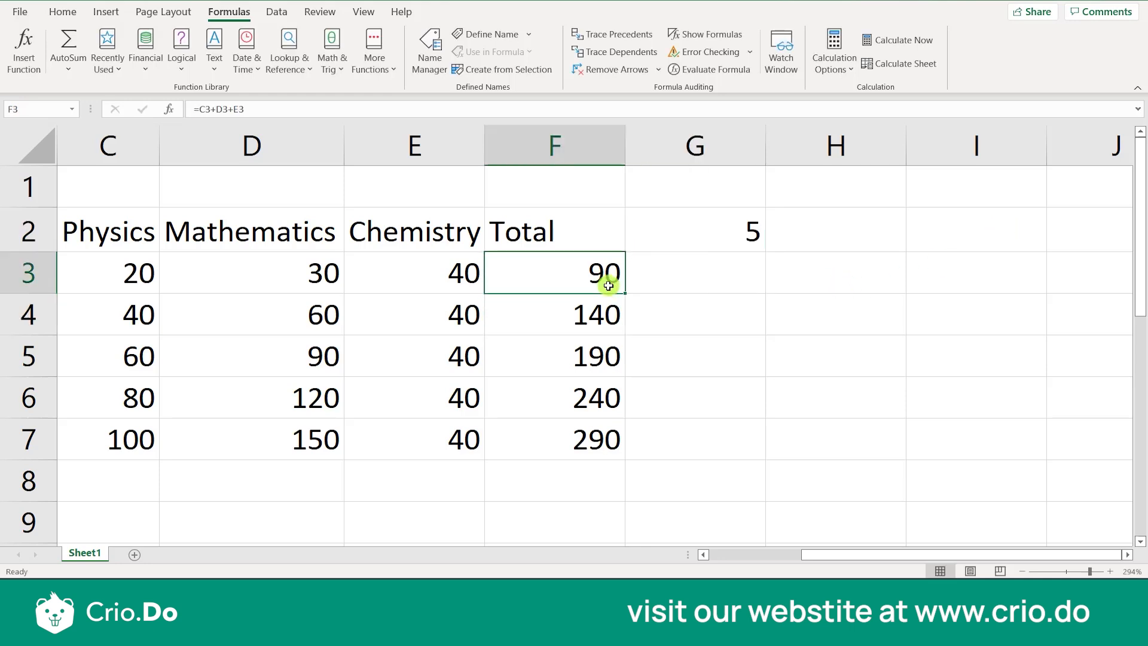
click(748, 224)
click(548, 308)
click(757, 226)
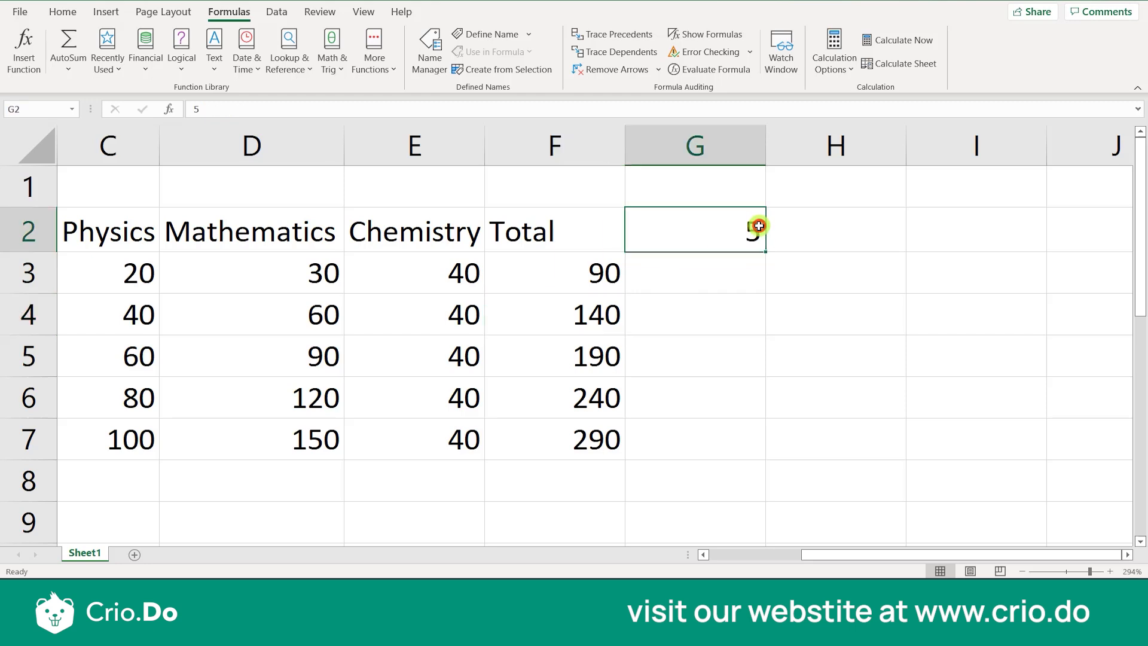
click(562, 368)
click(703, 218)
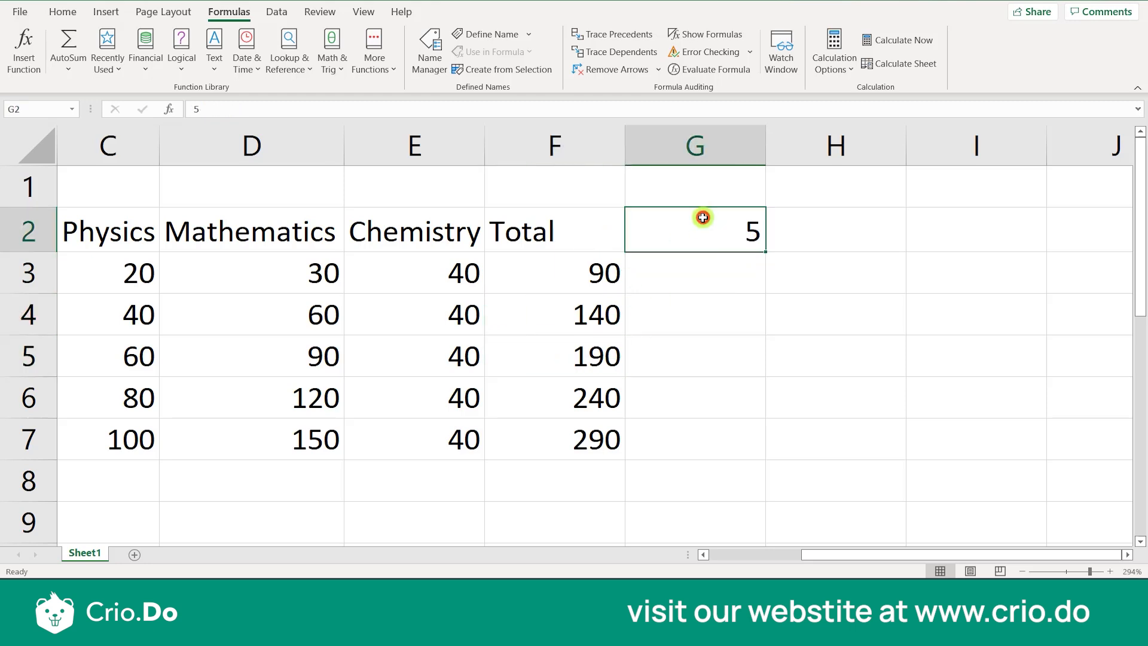
click(578, 409)
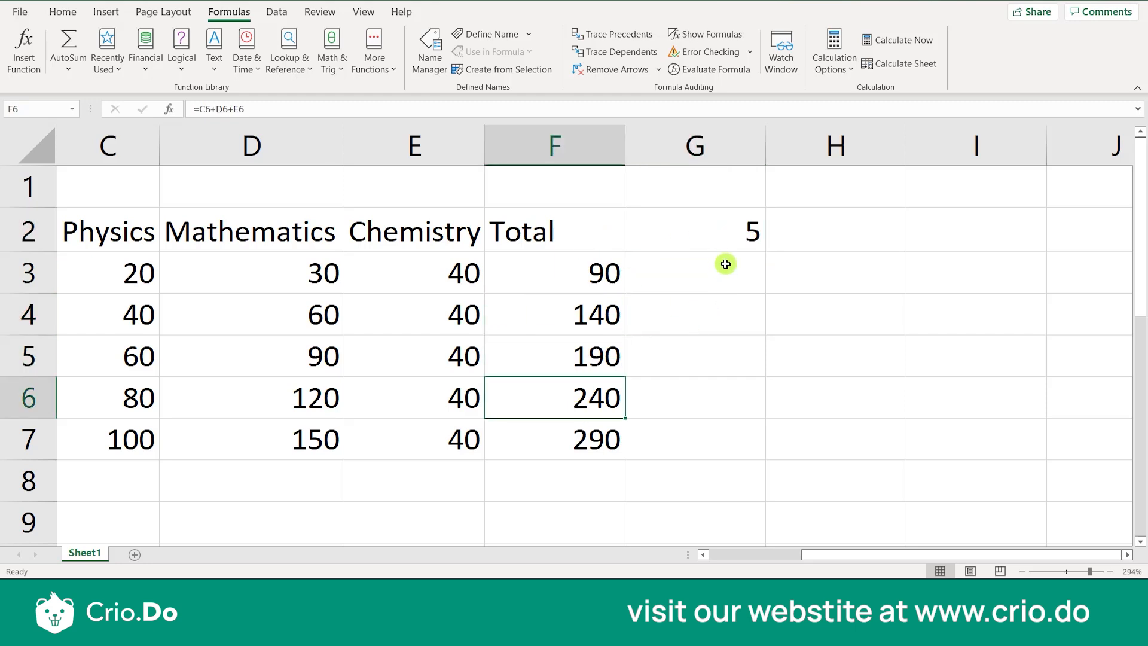
click(723, 238)
click(585, 447)
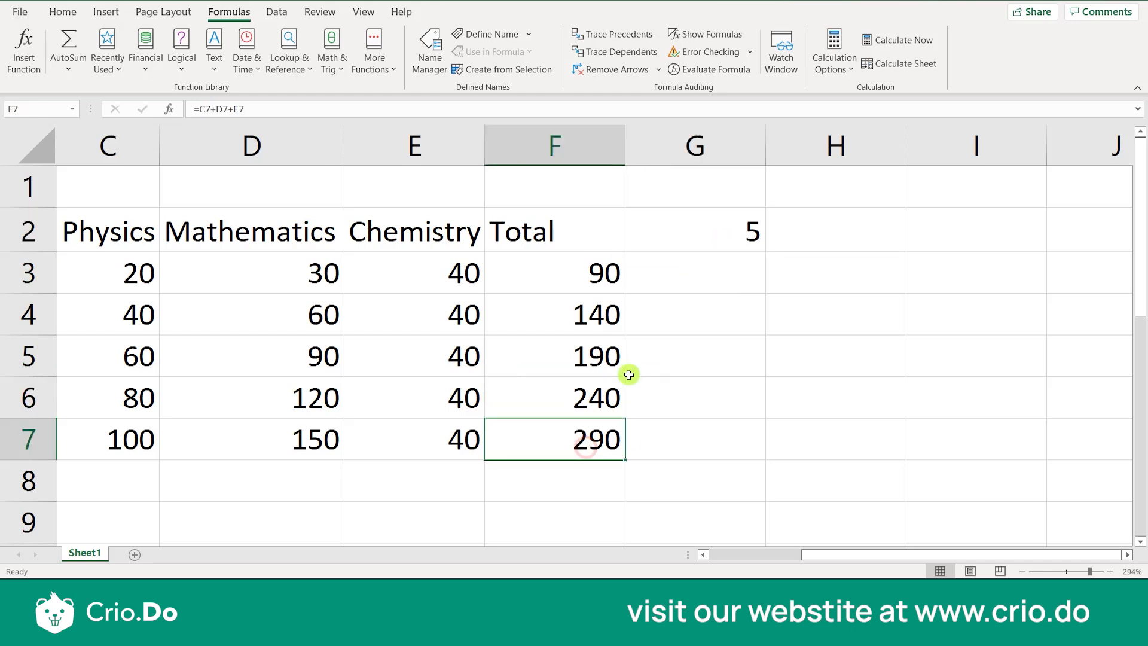
click(701, 238)
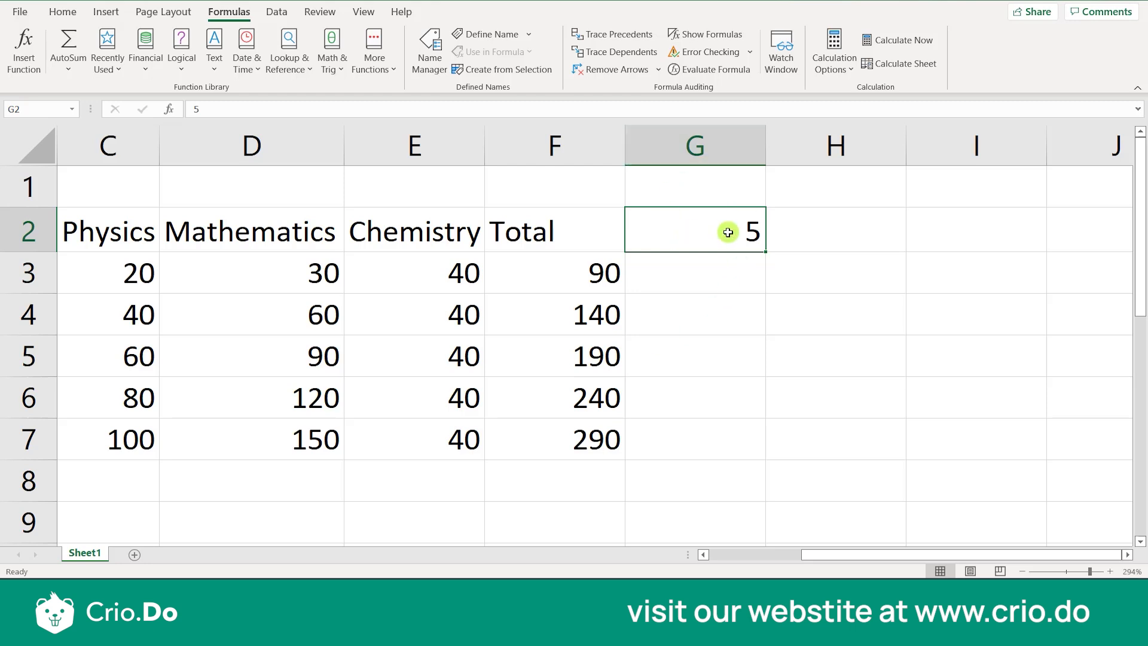
Enter the heading Fixed in G1, above the value in G2, and review the totals in F3 to F7
click(718, 182)
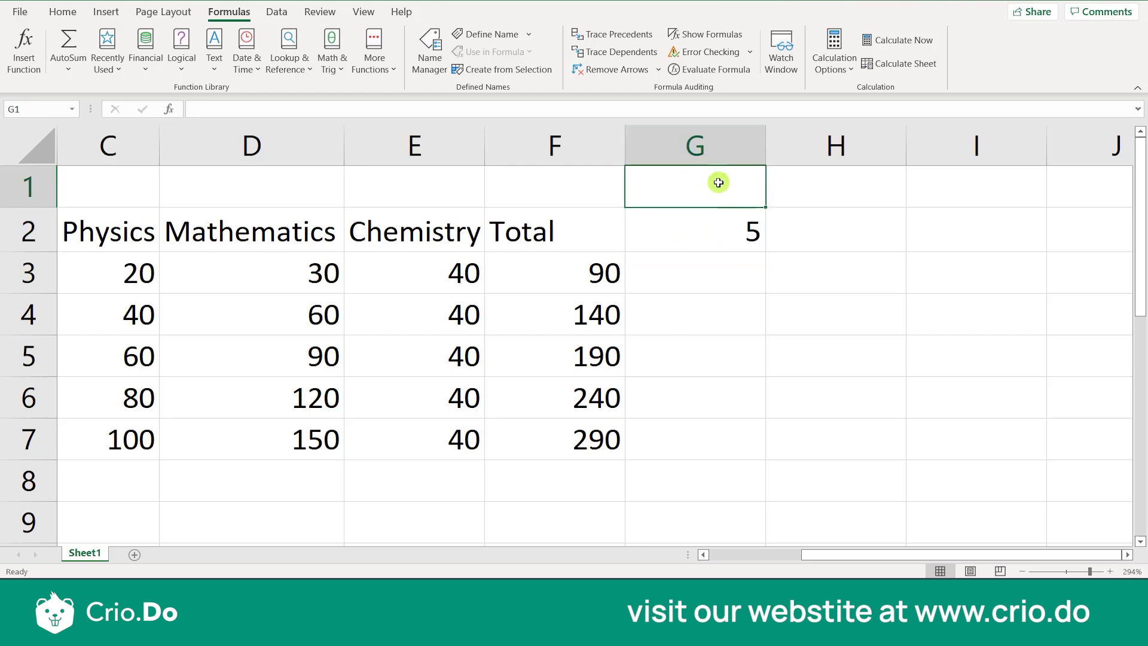
text(Fix)
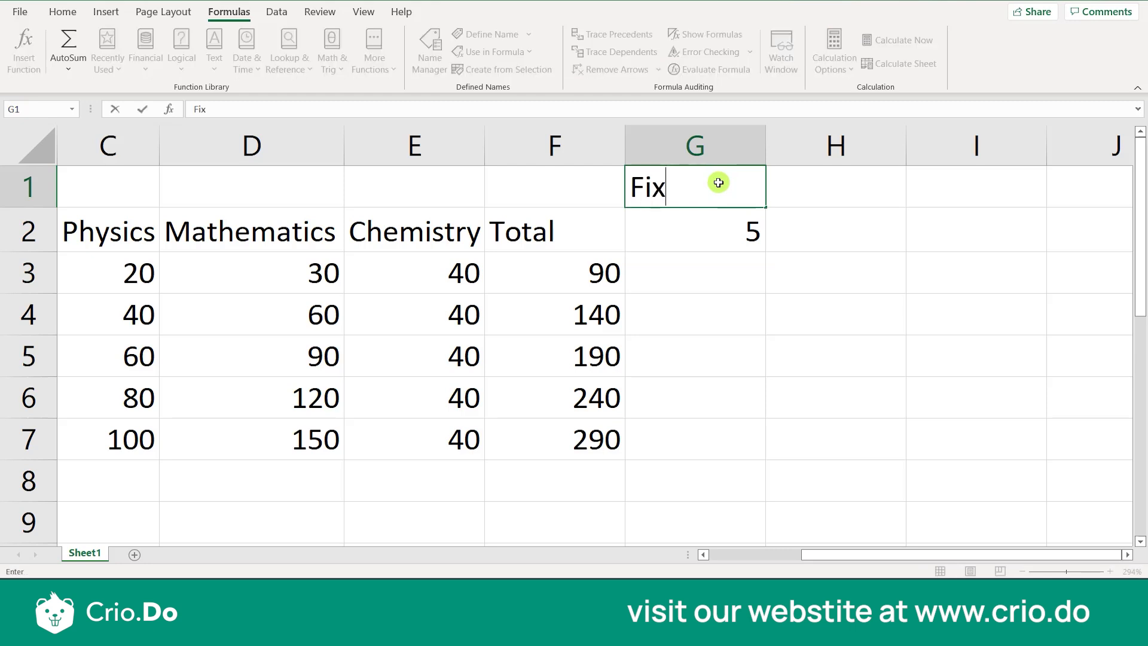
text(ed)
click(585, 270)
click(587, 329)
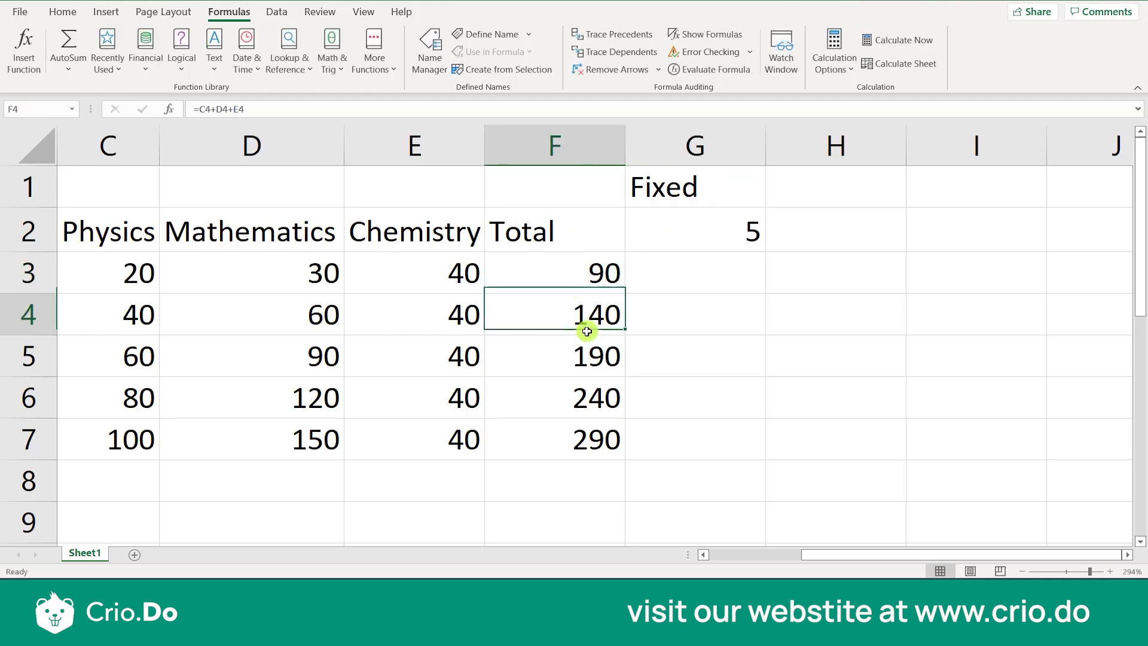
drag(565, 269, 590, 441)
click(662, 357)
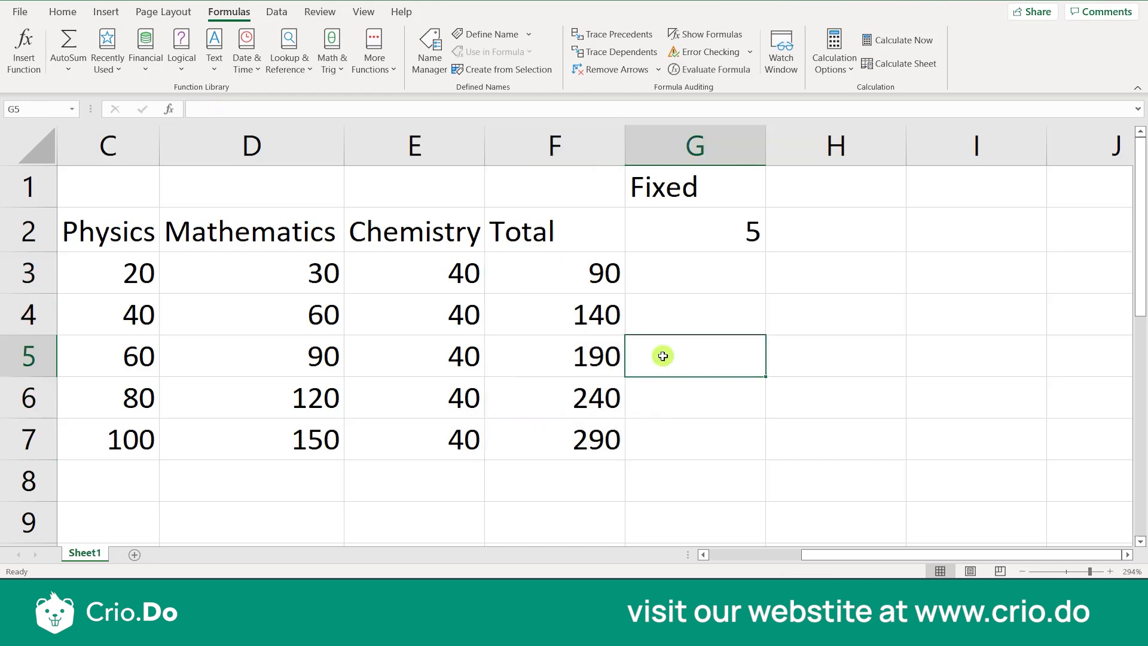
Multiply the first student's total by the fixed value with the formula =F3*G2 in G3
click(690, 277)
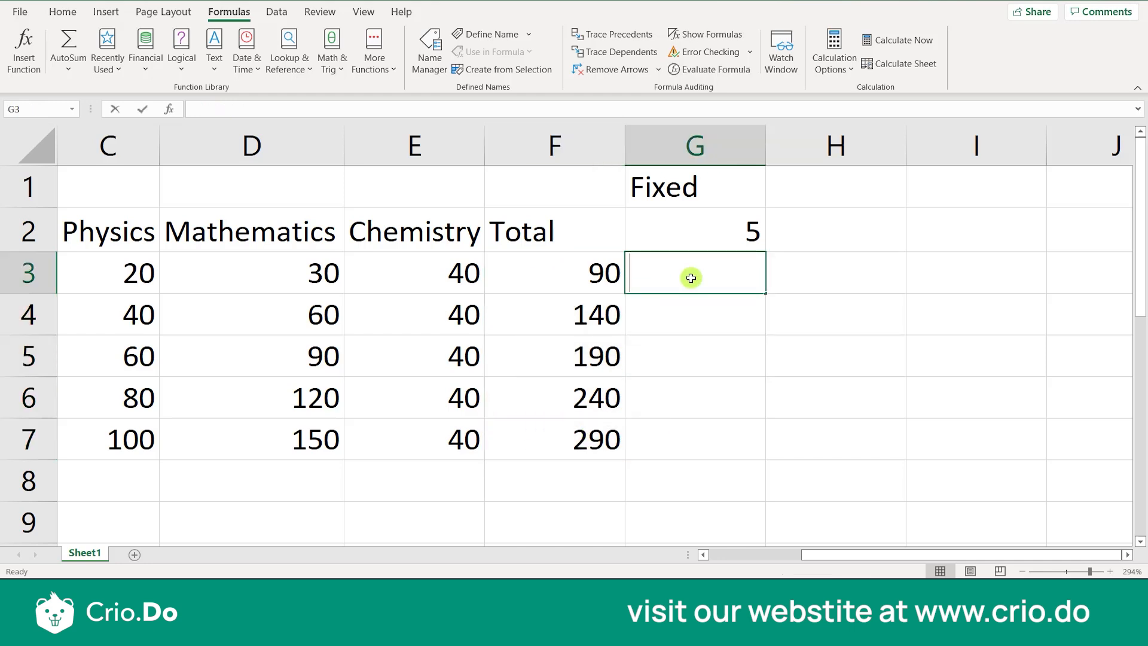
text(=)
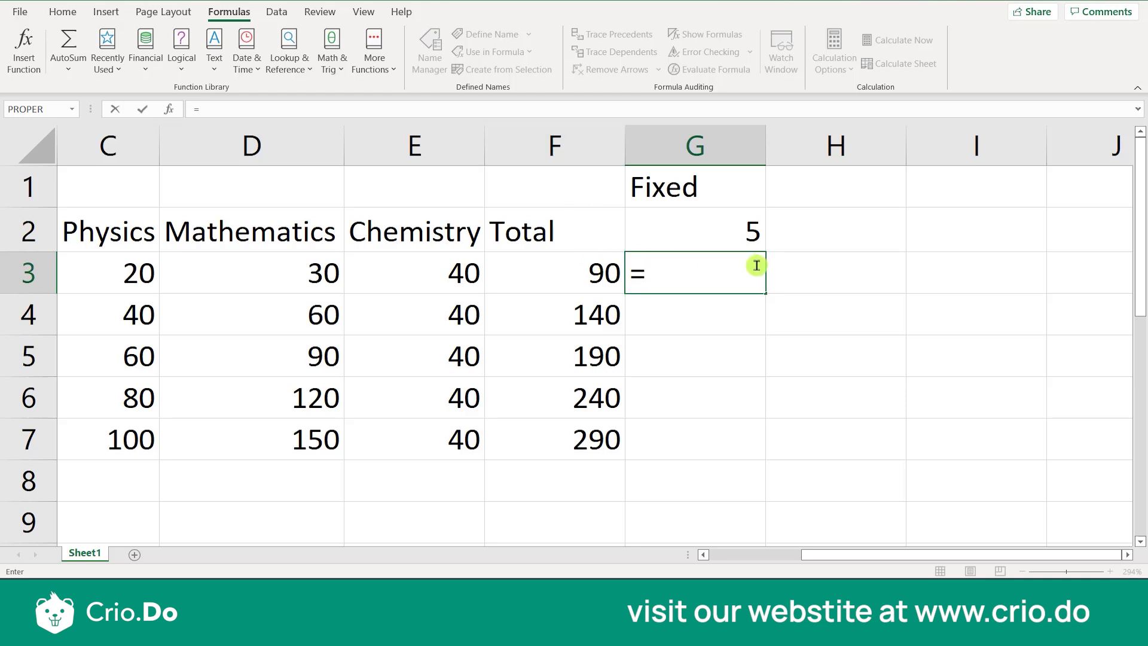
text(f3)
key(BackSpace)
key(BackSpace)
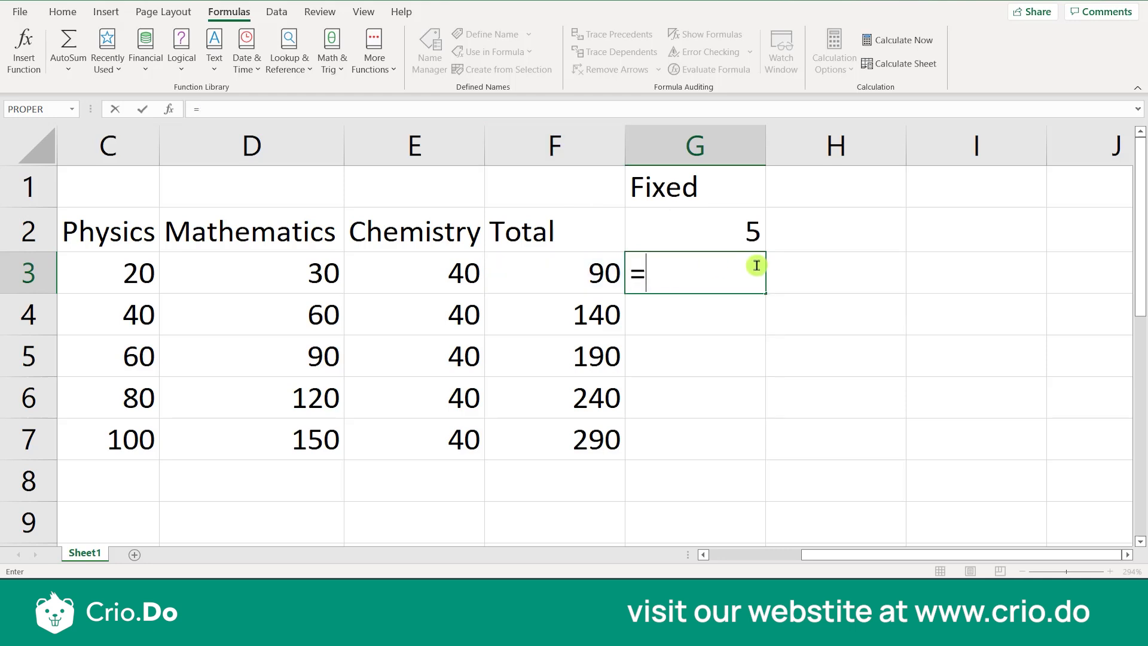
text(F3)
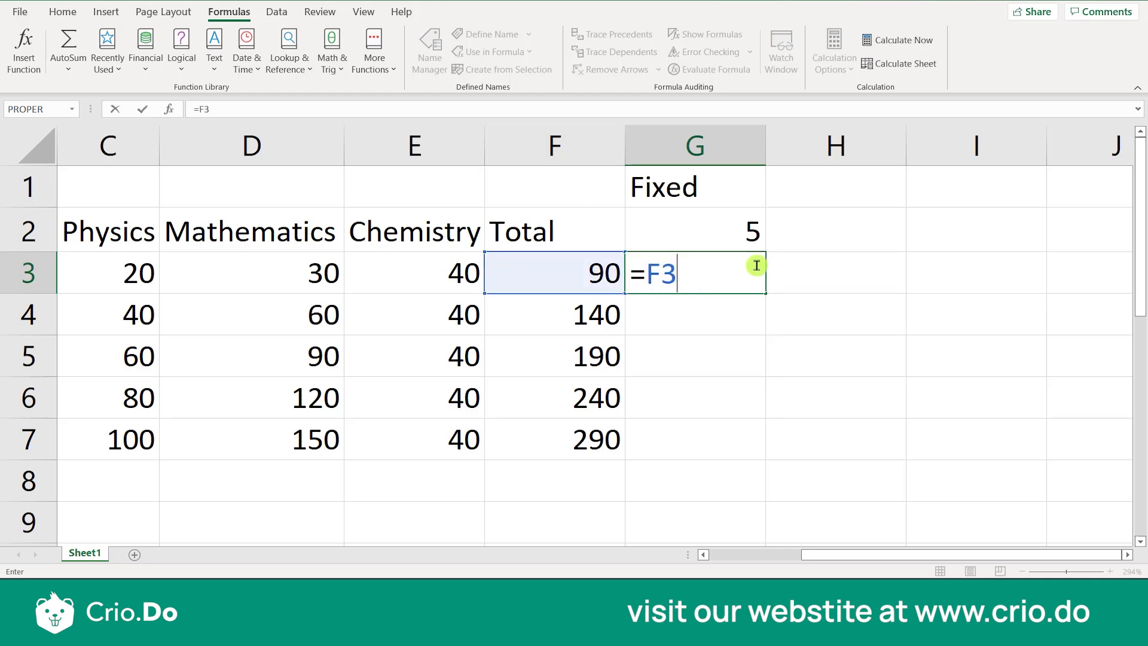
text(*)
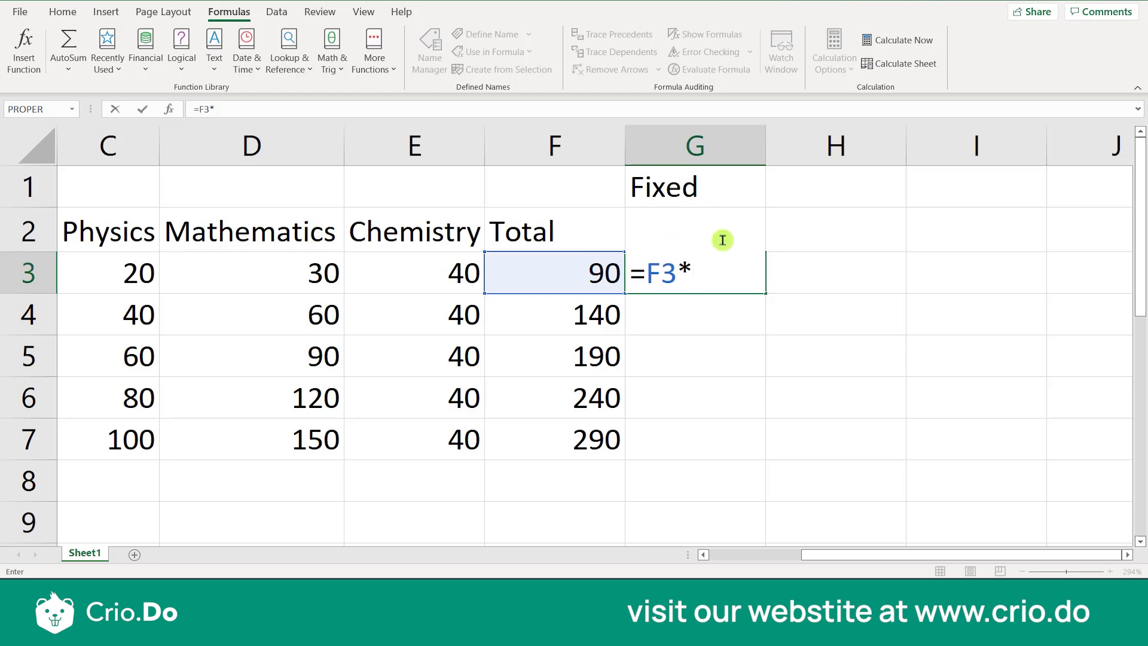
text(G2)
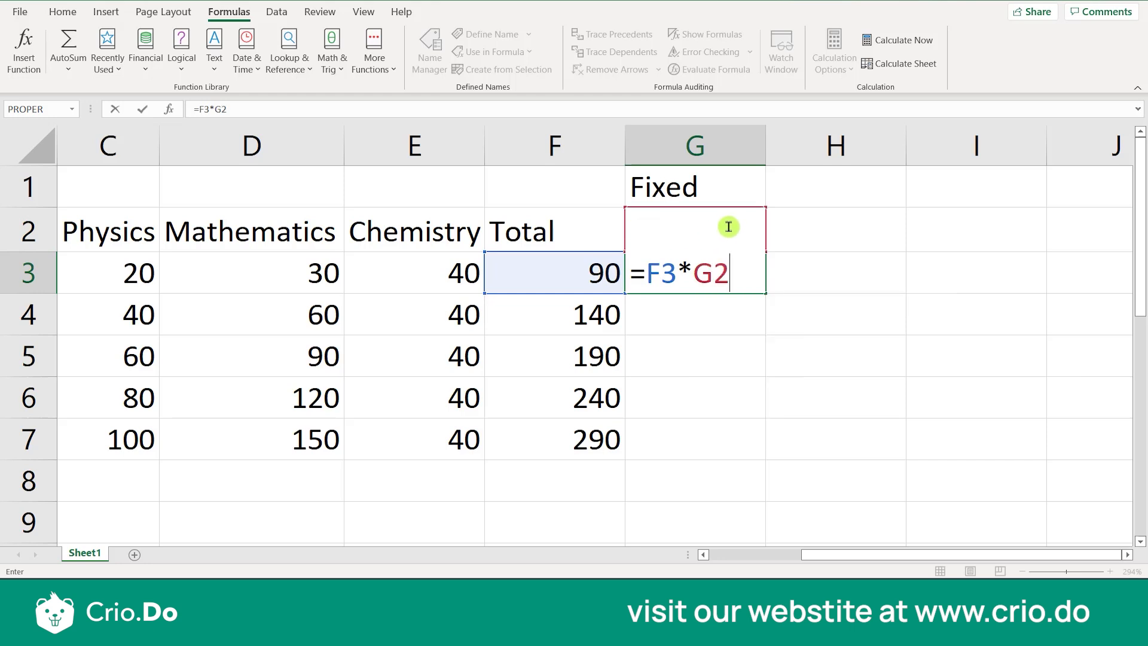
key(Return)
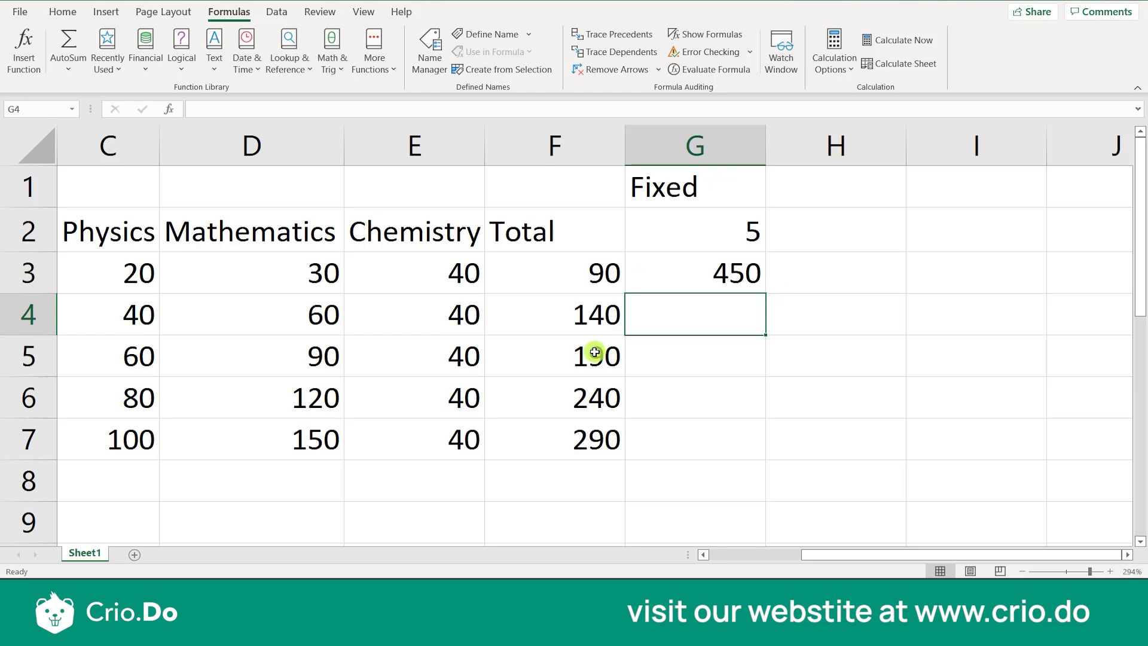
Try the formula =F4*G2 in G4 for the second student's total and clear the cell
text(=)
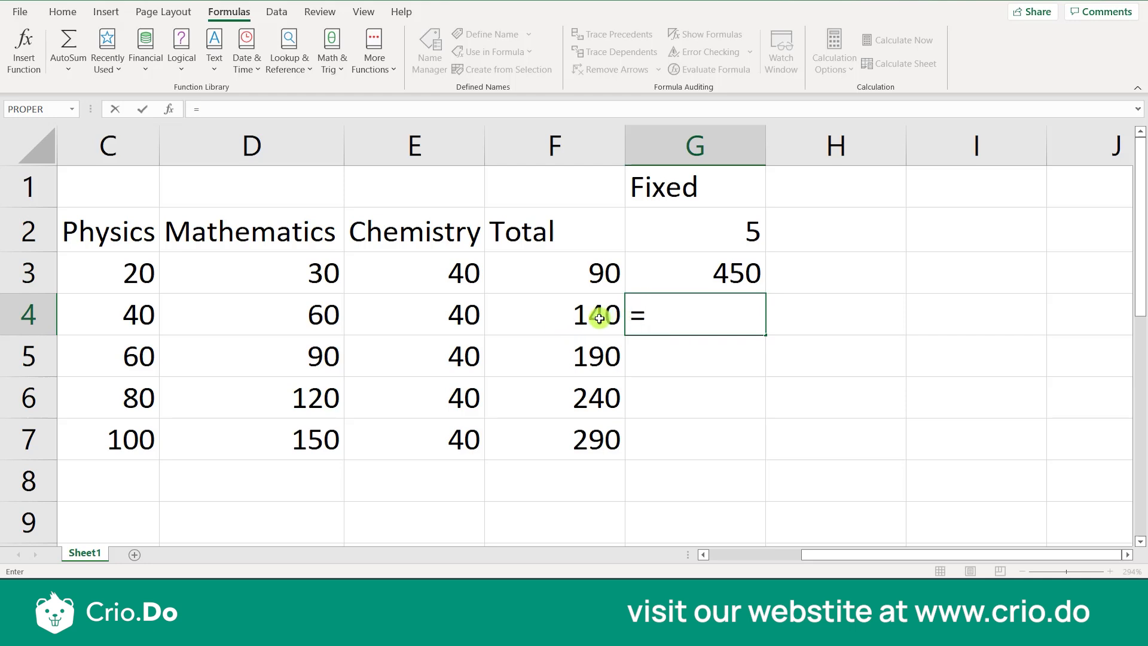
text(F)
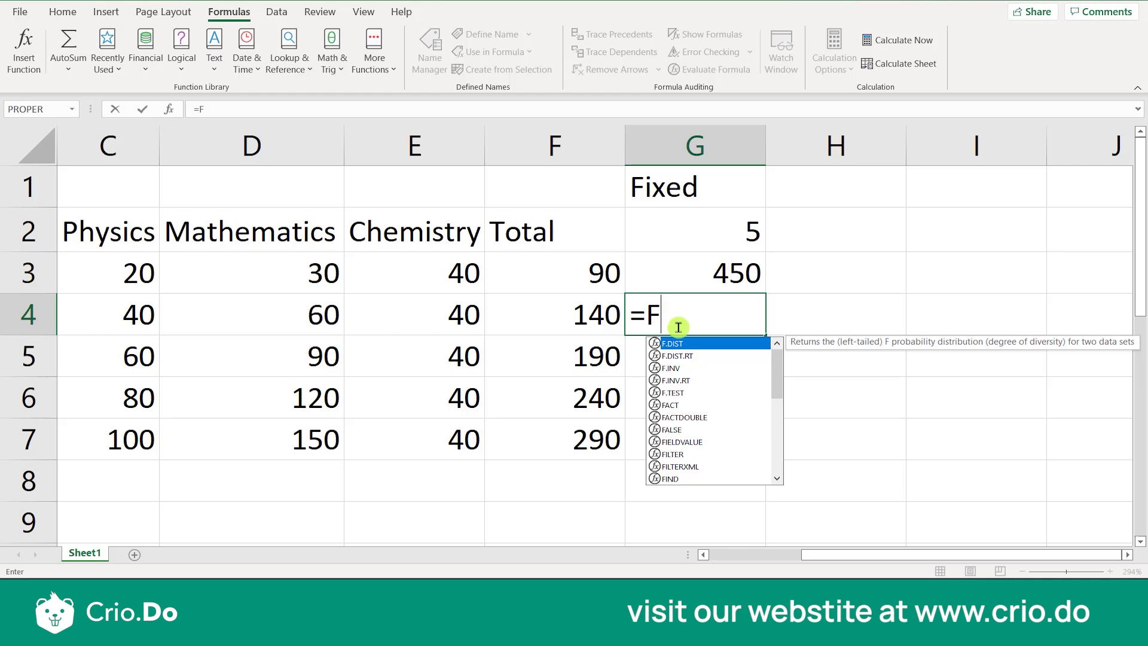
text(4)
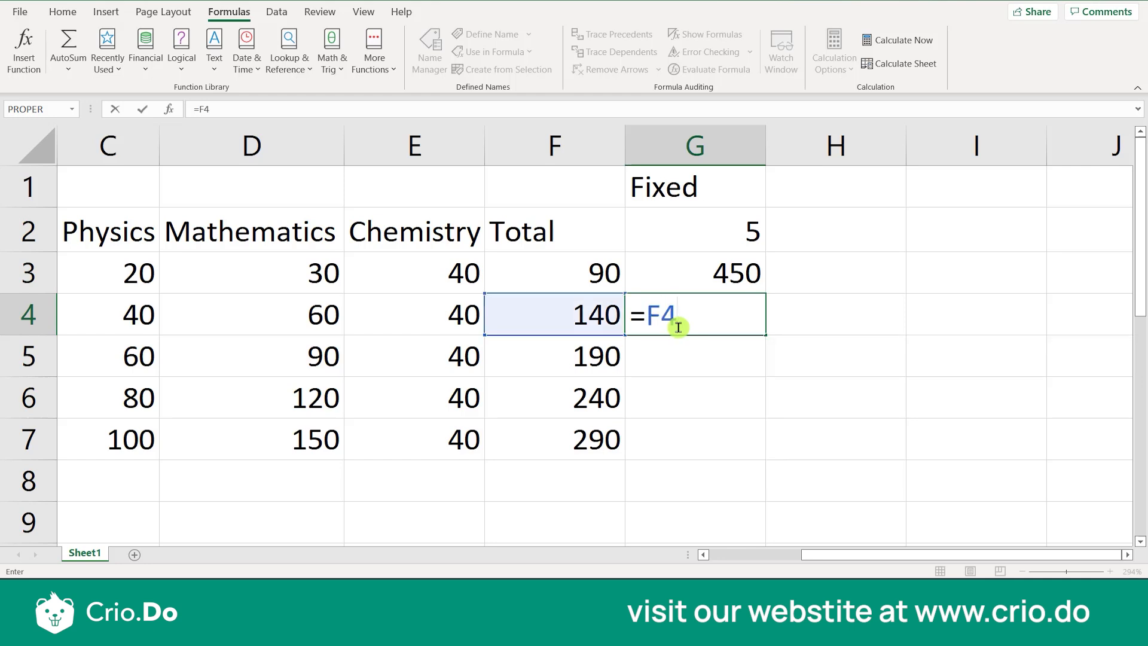
text(*G)
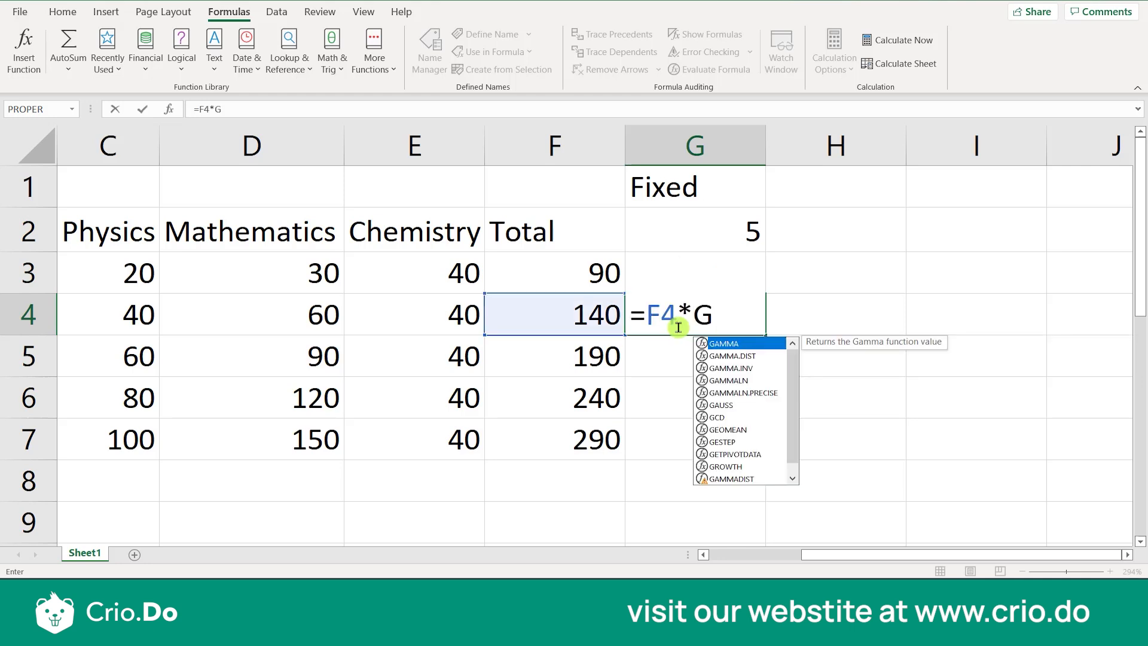
text(2)
key(Return)
click(678, 327)
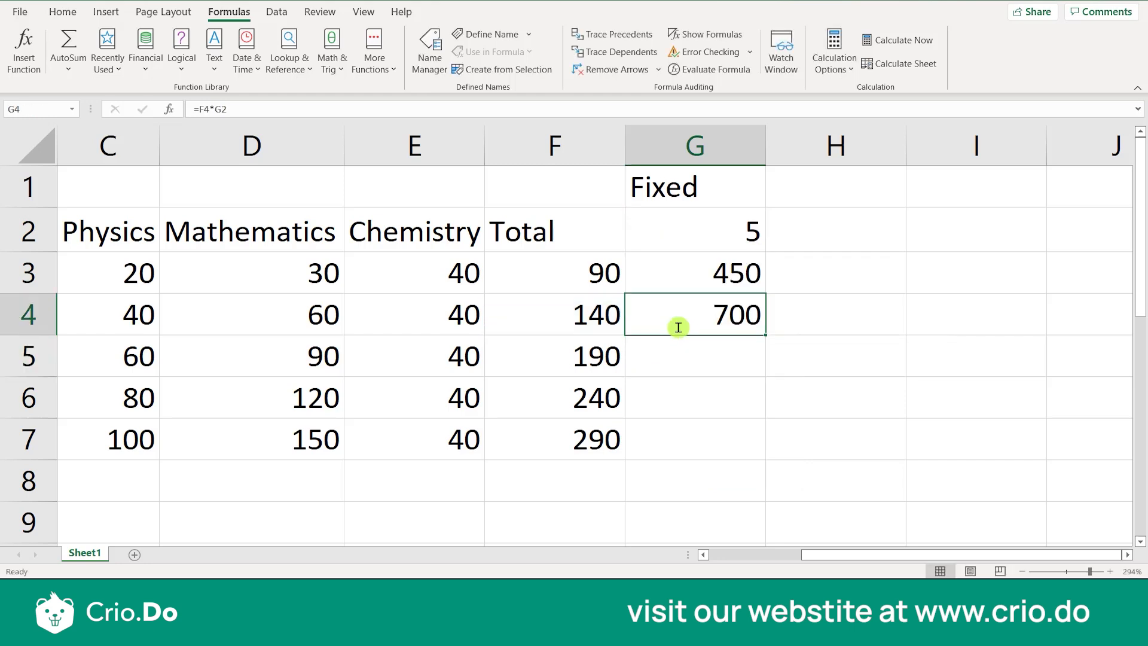
key(Delete)
Fill the G3 formula down through G7 and widen column G to fit its contents
click(742, 265)
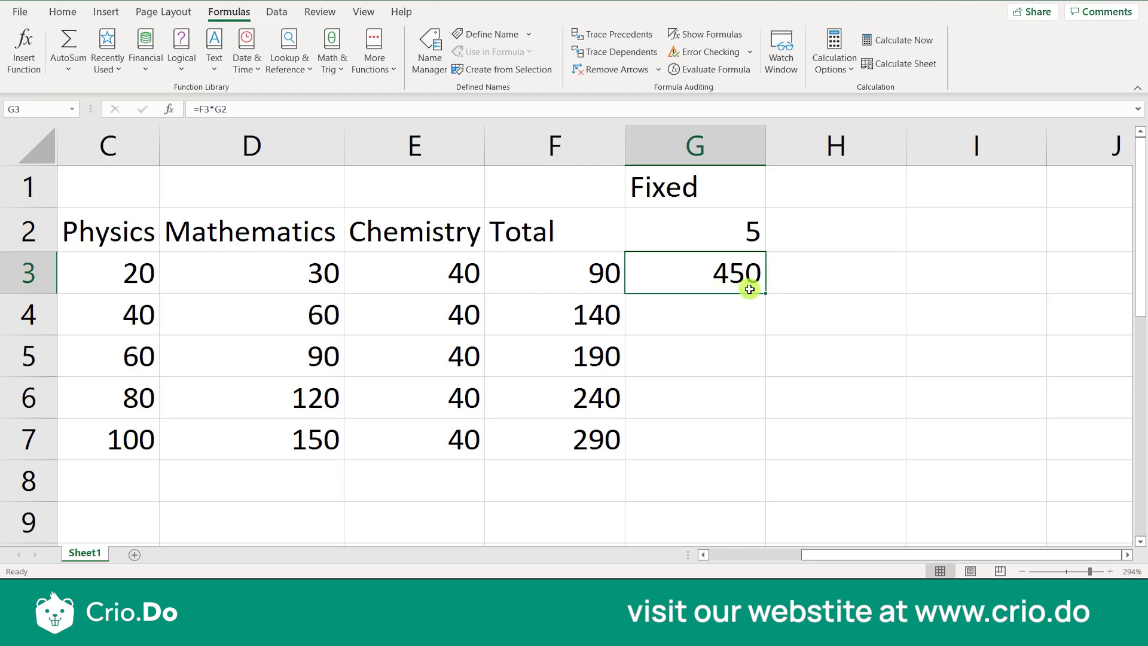
drag(766, 292, 757, 470)
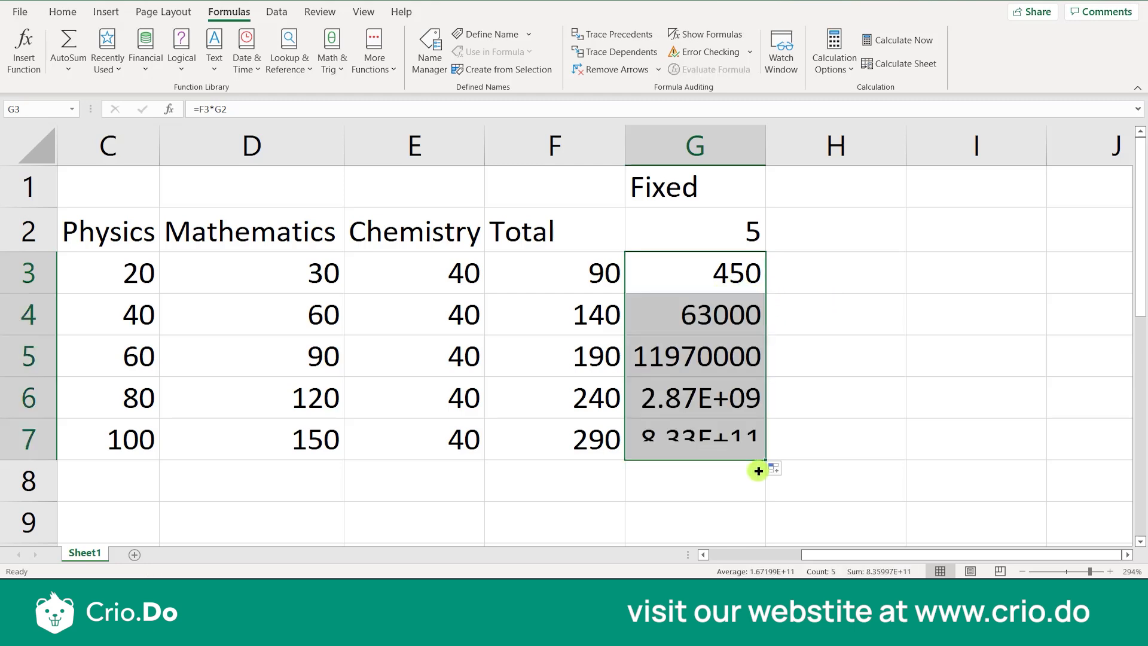
double_click(765, 152)
Turn on Show Formulas and bring the Total and Fixed columns' formulas into view
click(769, 355)
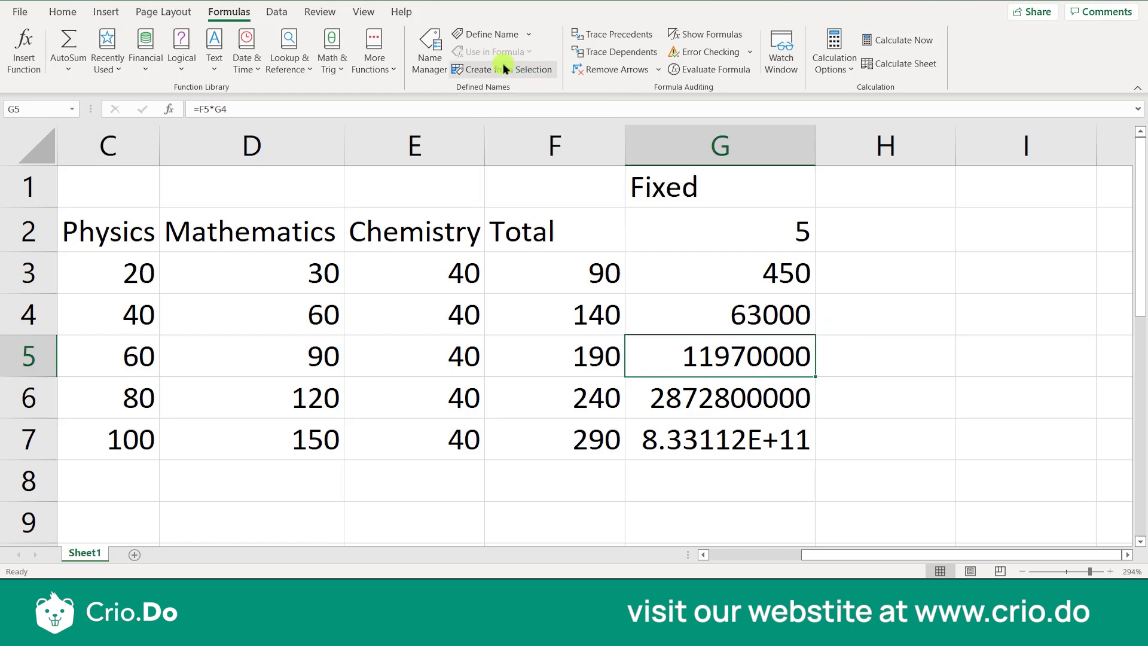
key(ctrl+grave)
key(ctrl+grave)
key(ctrl+grave)
click(752, 332)
key(Right)
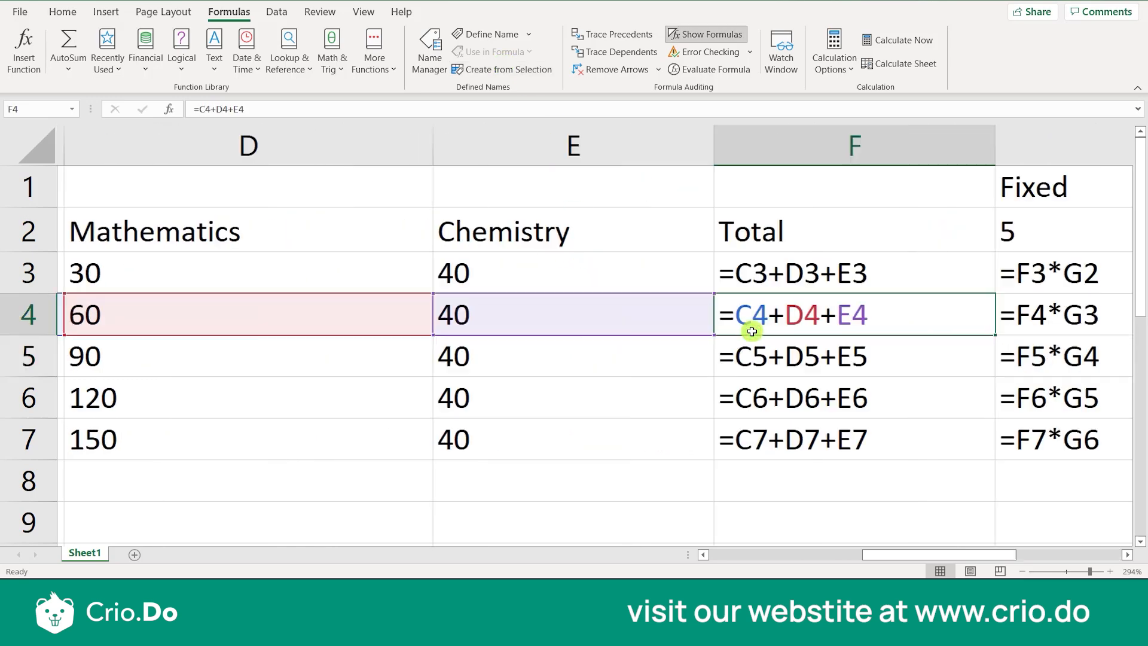
key(Right)
key(Right)
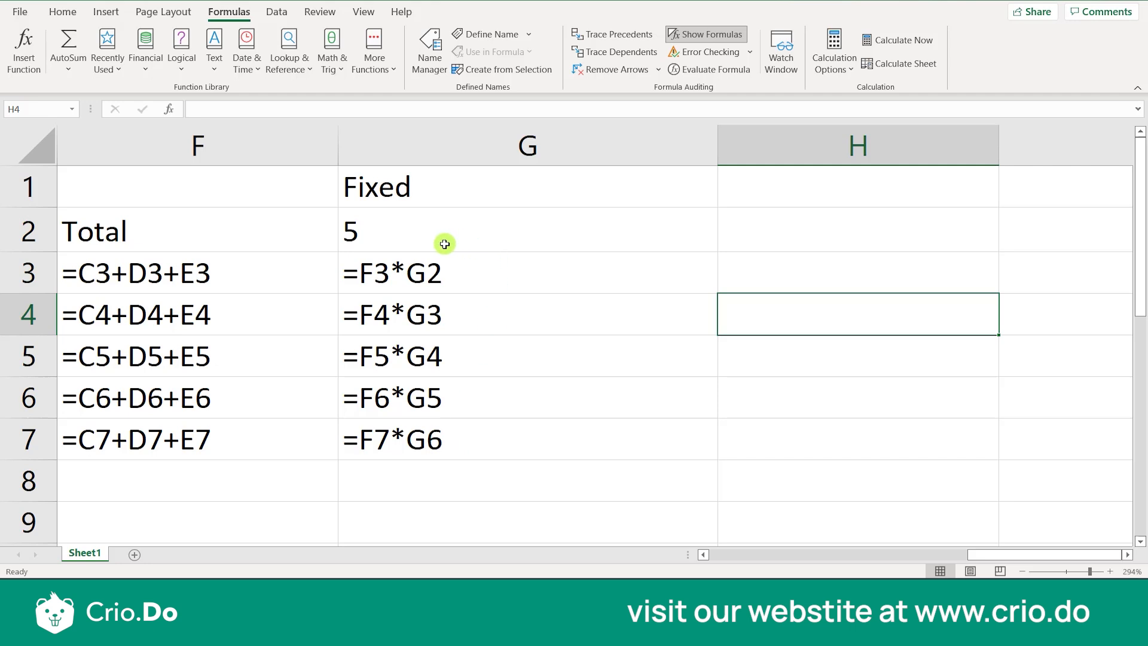
Examine which cells the formulas in G3 to G7 reference, compared with the fixed value in G2
click(375, 232)
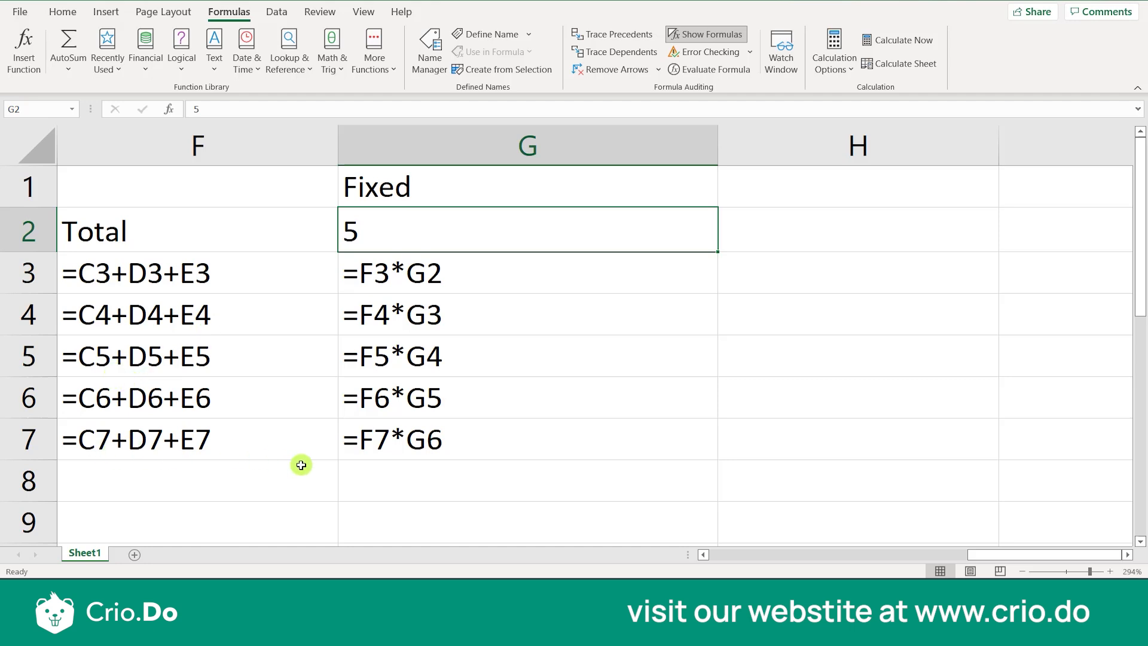
drag(495, 285, 489, 443)
click(540, 348)
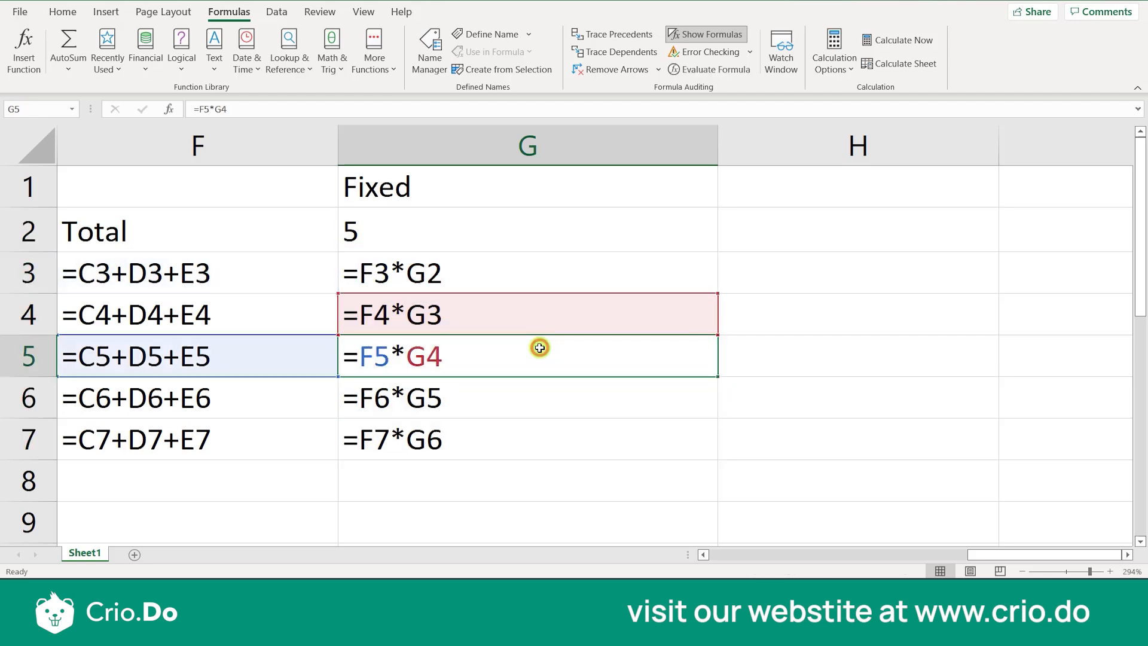
click(760, 251)
click(689, 260)
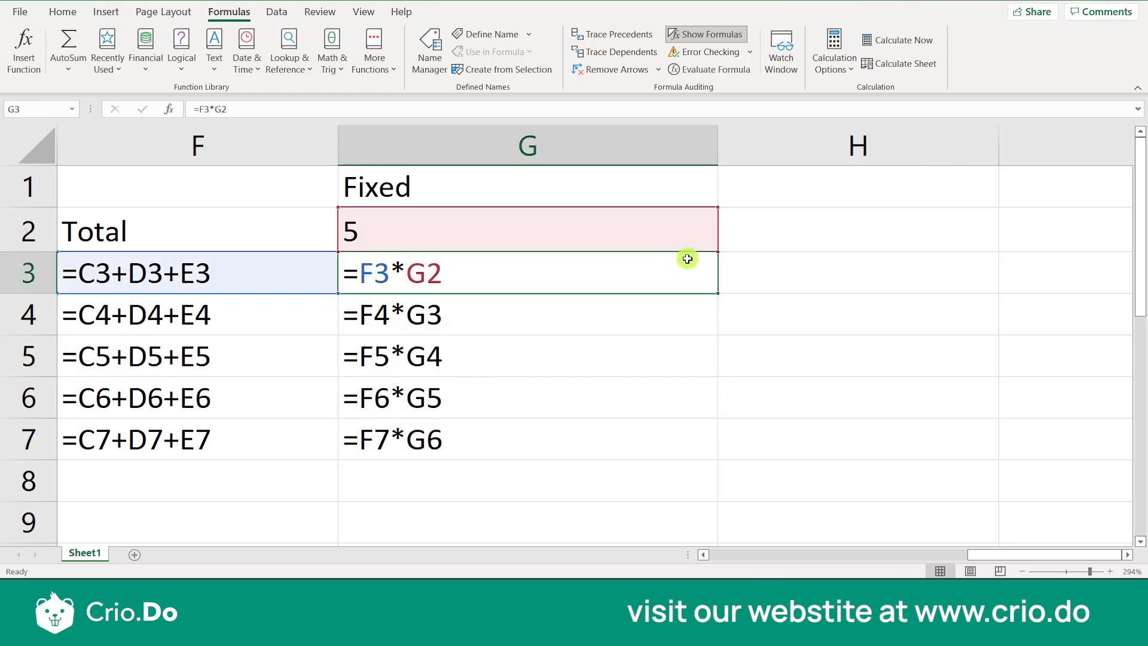
click(782, 273)
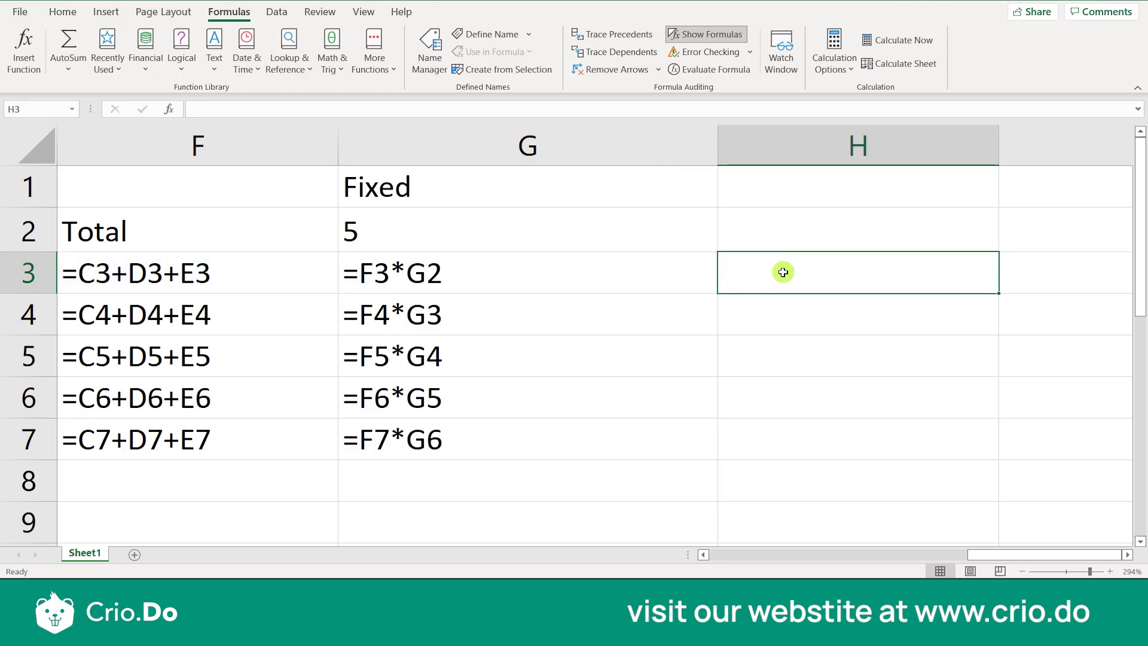
click(671, 269)
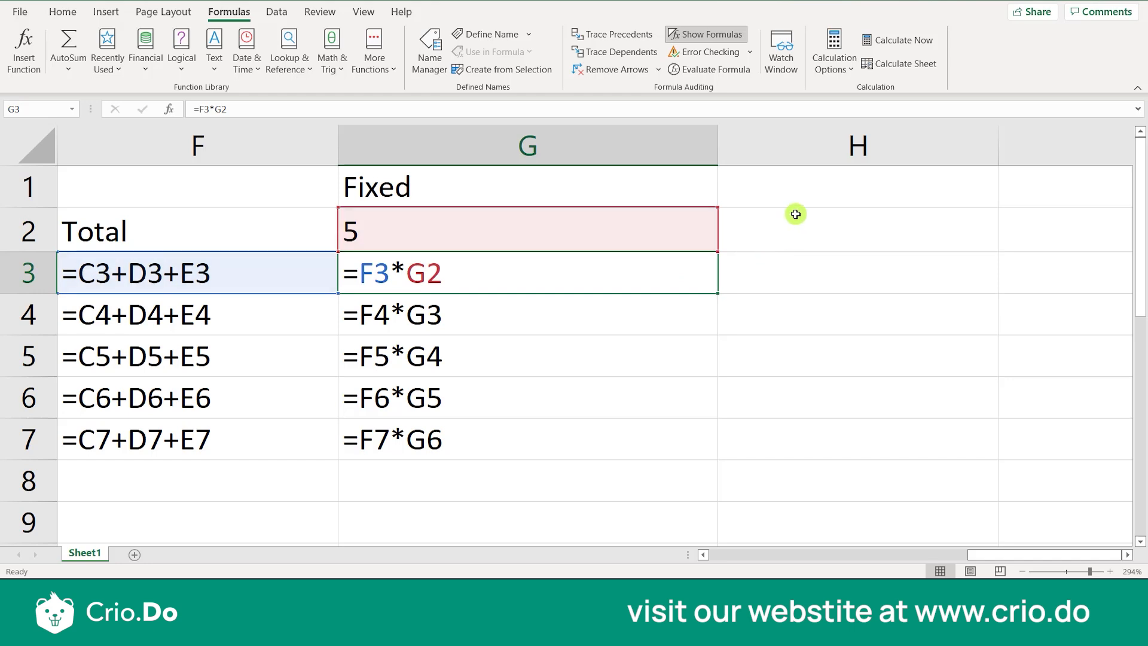
Enter the text Absolute Cell Reference in H1 and clear it from the cell
click(802, 191)
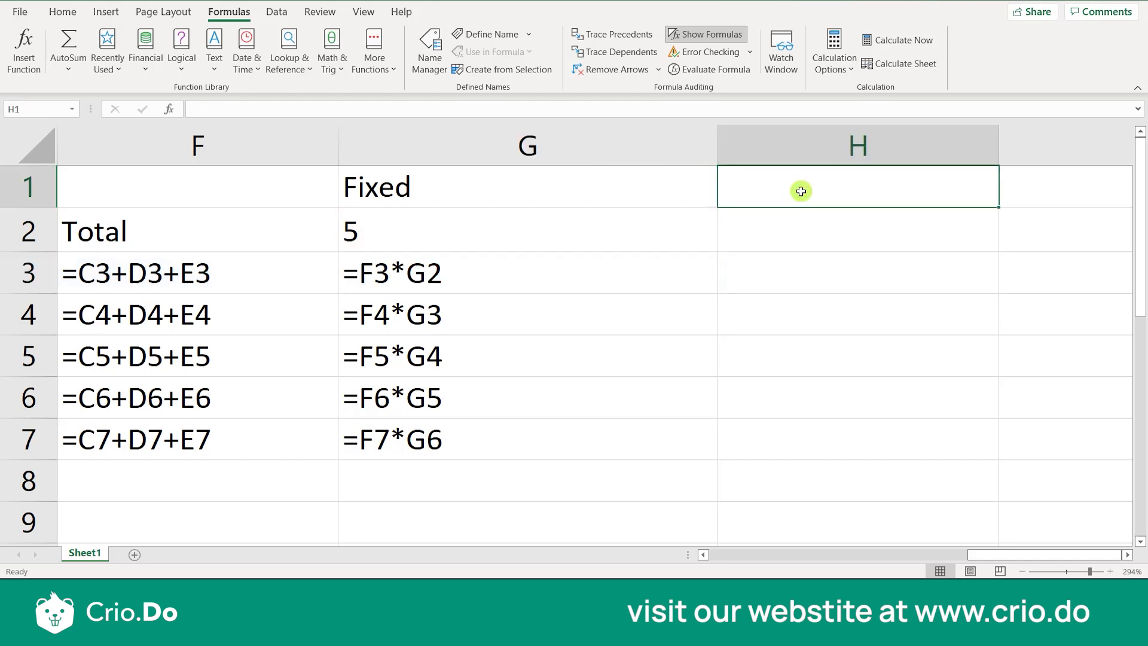
text(Ab)
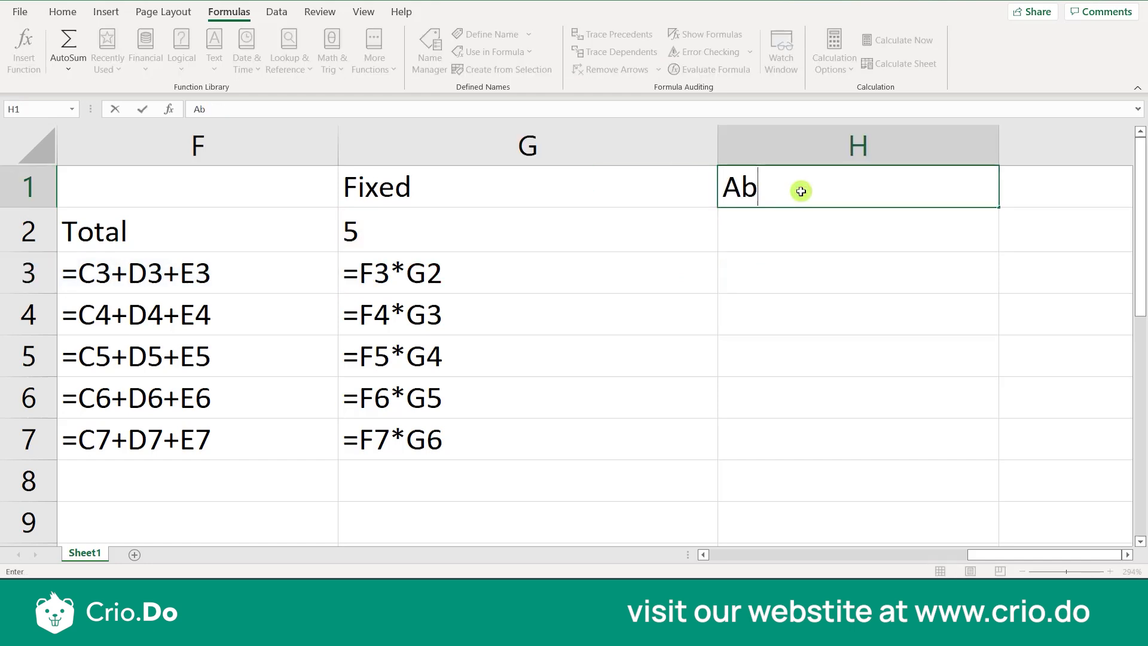
text(solute Cell Ref)
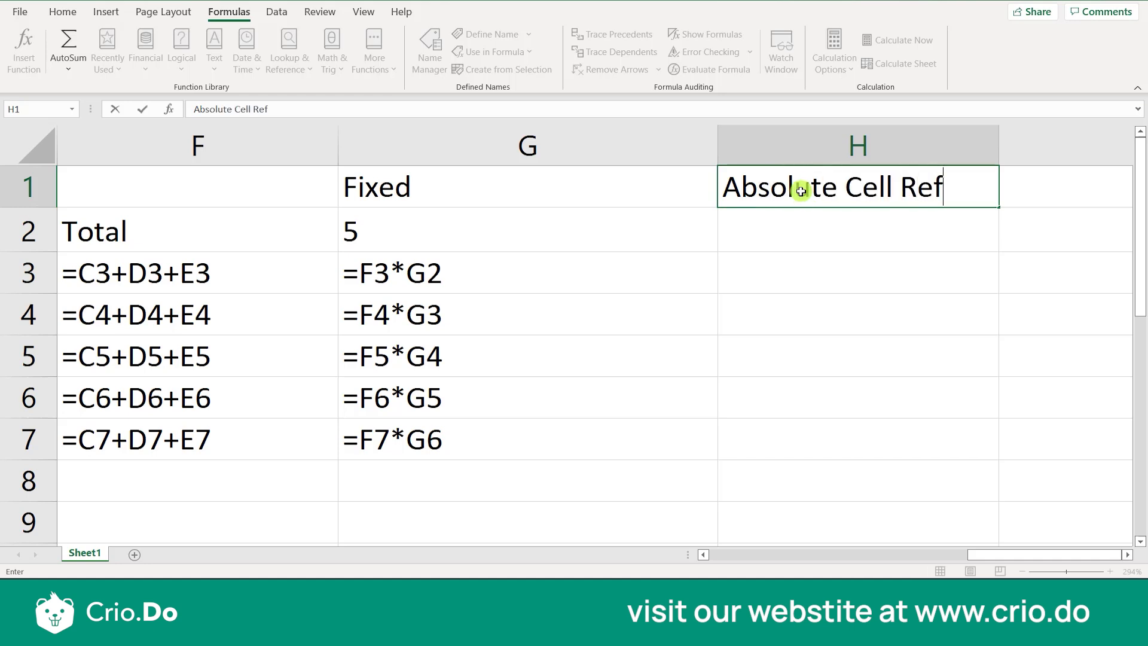
text(erence)
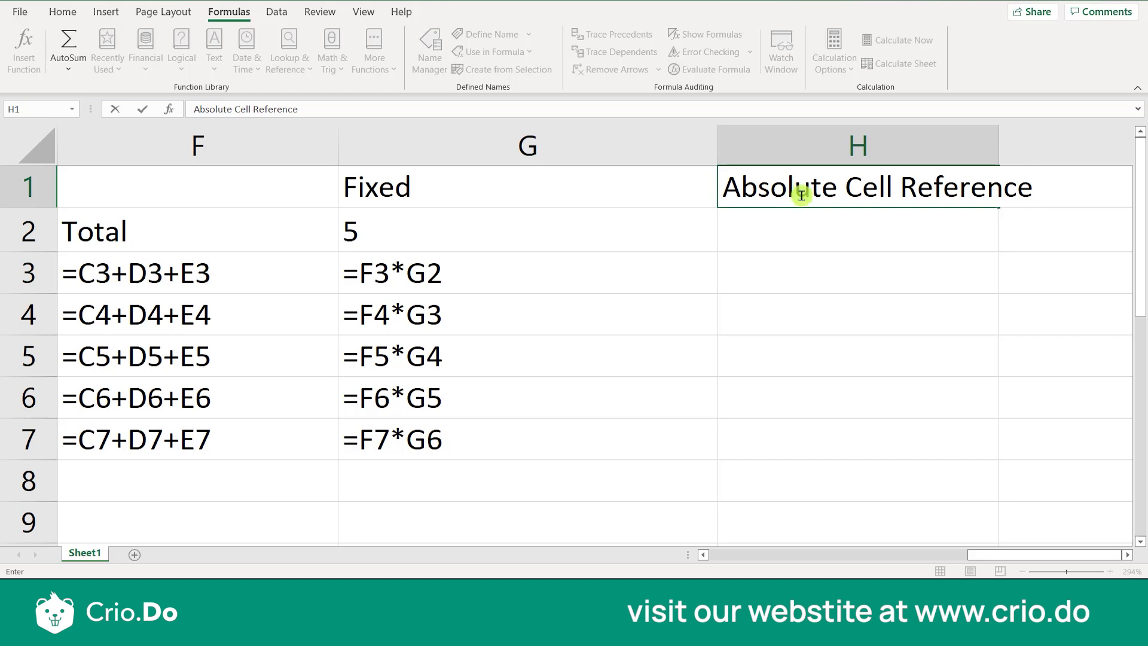
click(788, 256)
click(800, 200)
key(Delete)
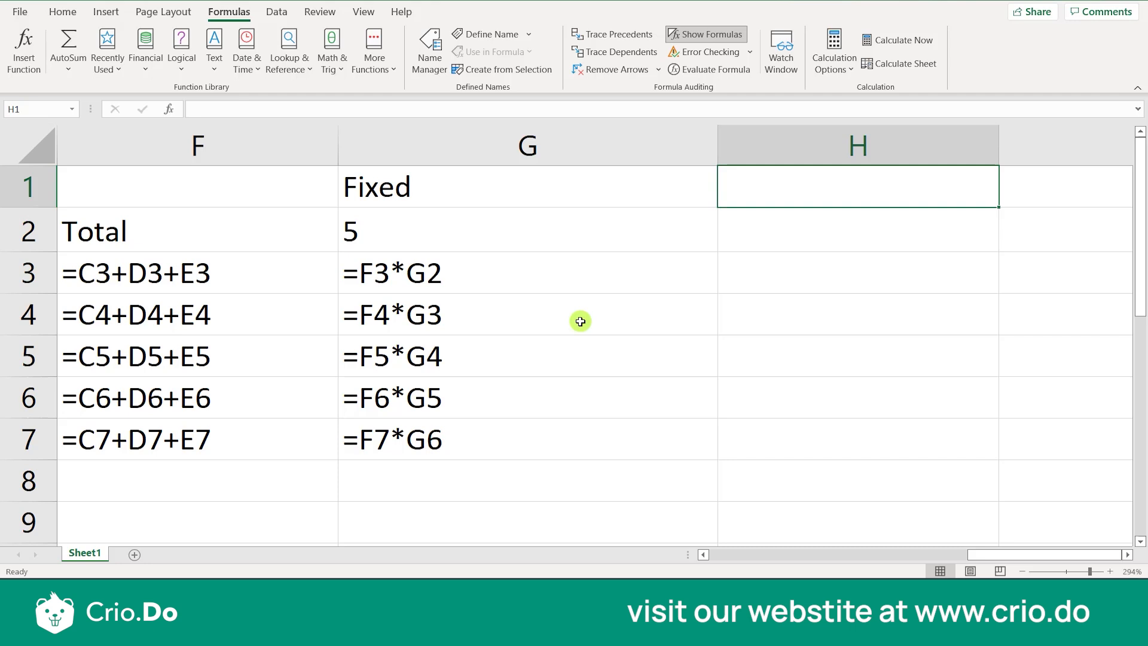
Examine the fixed value in G2 and the reference to it in the G3 formula
click(418, 240)
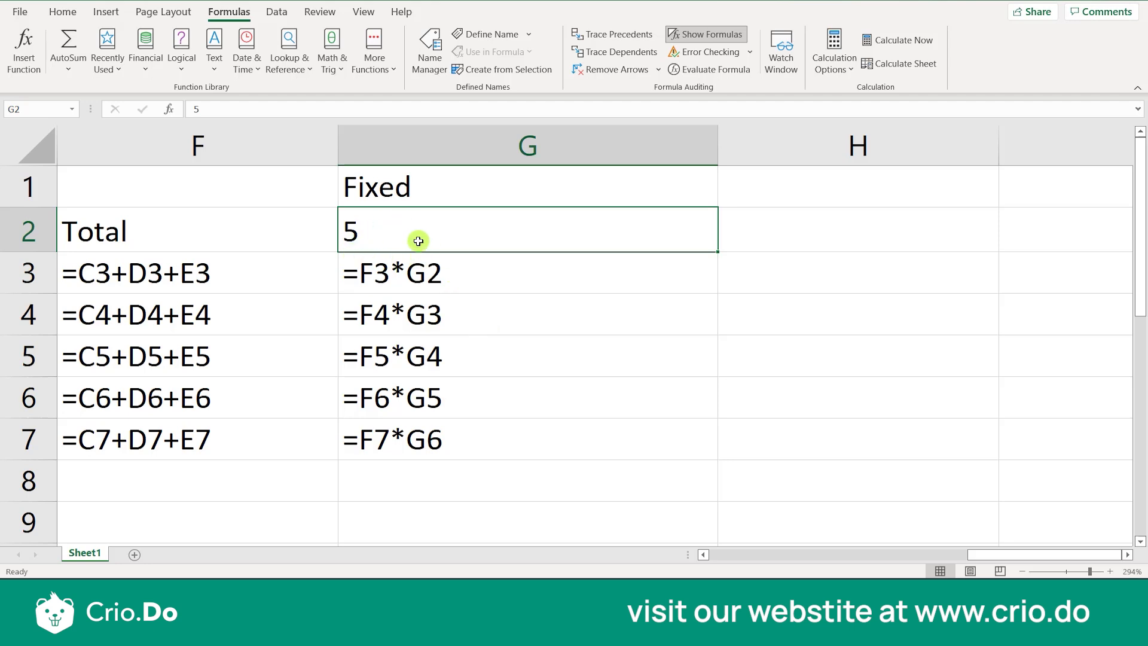
click(755, 286)
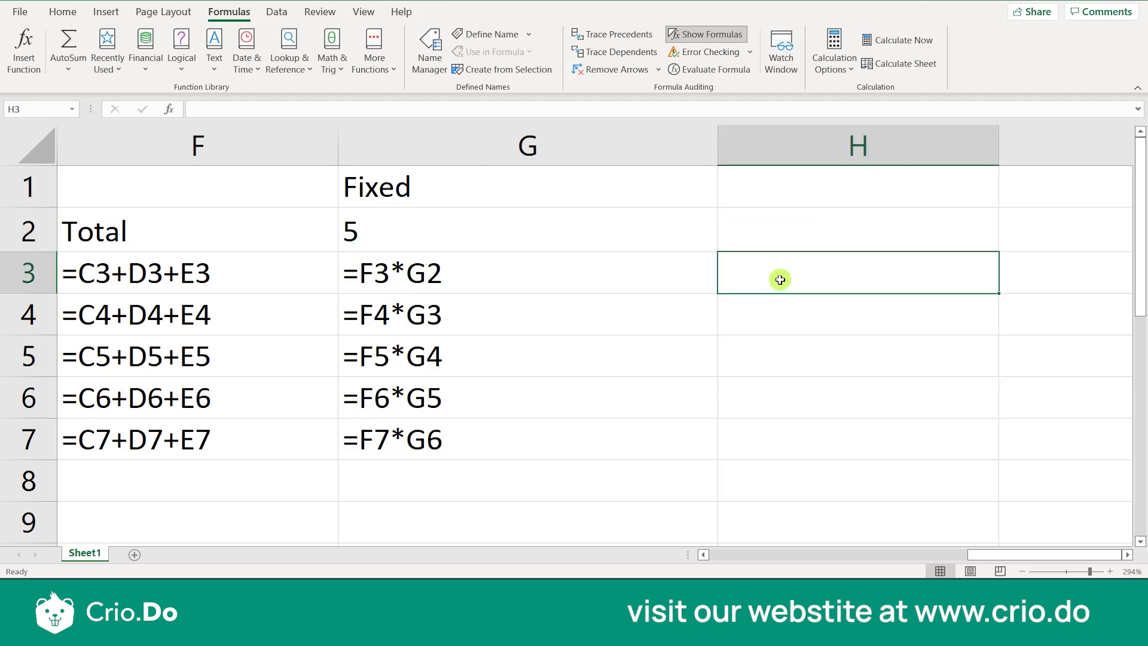
click(576, 281)
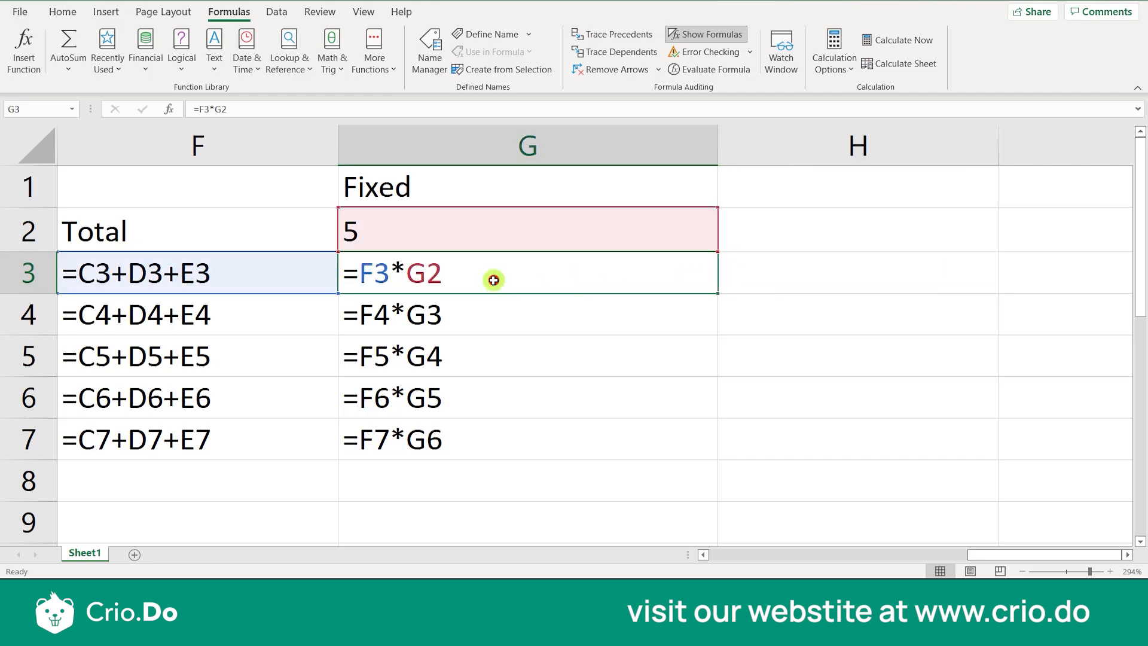
Examine the F3 and G2 references in the G3 formula, comparing the changing total with the fixed value
double_click(453, 281)
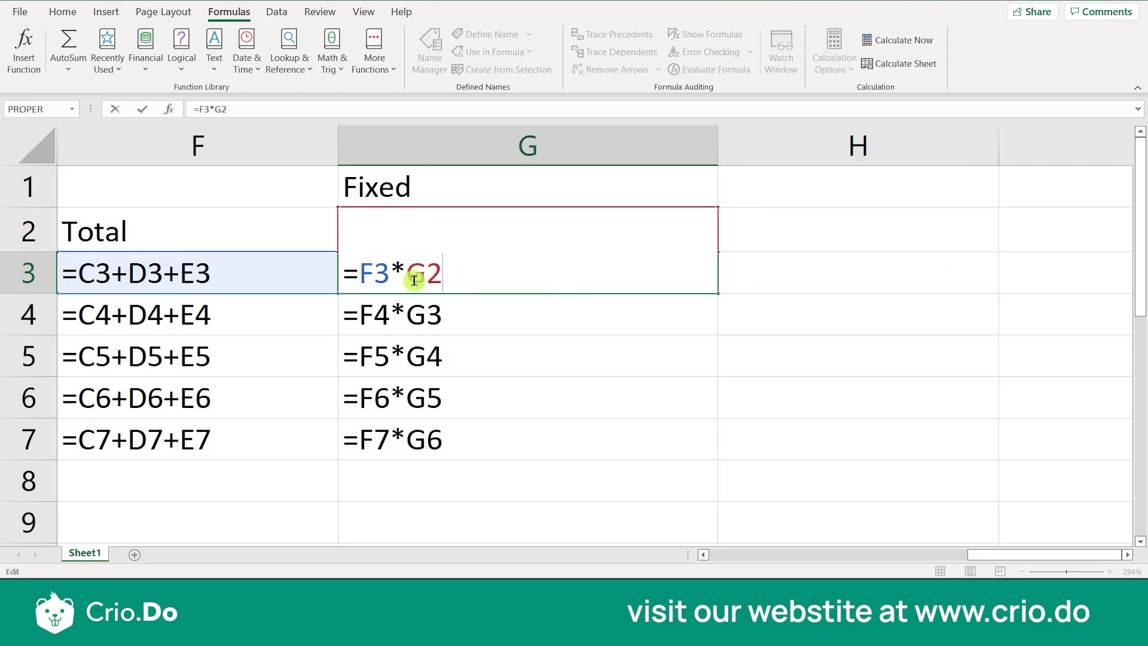
drag(407, 282, 459, 279)
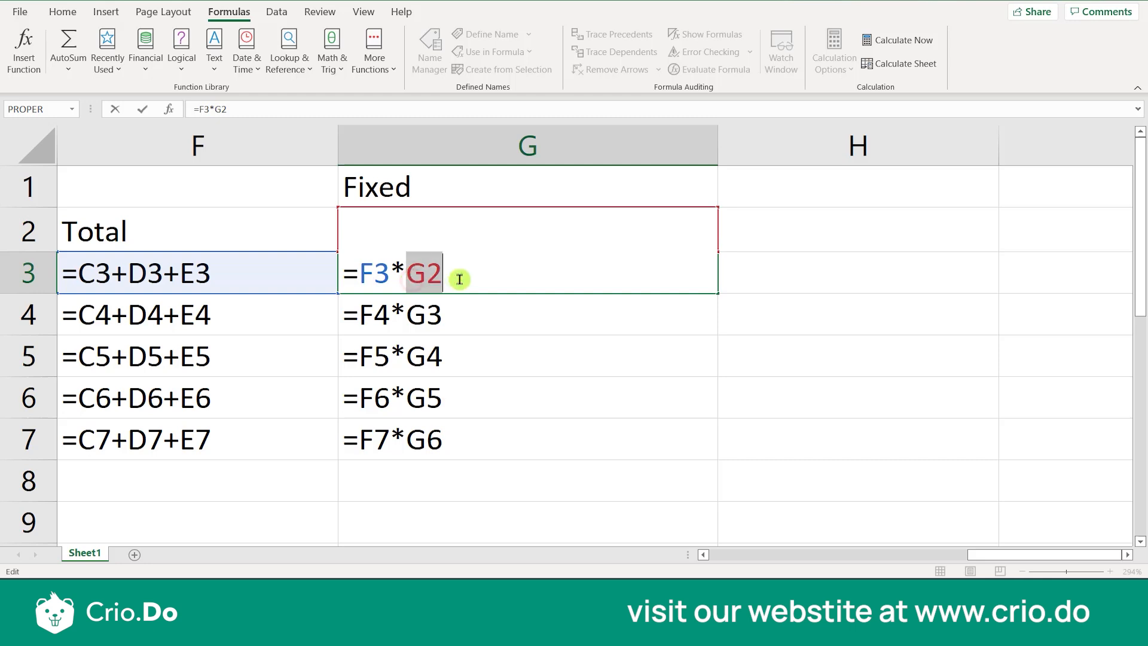
click(387, 275)
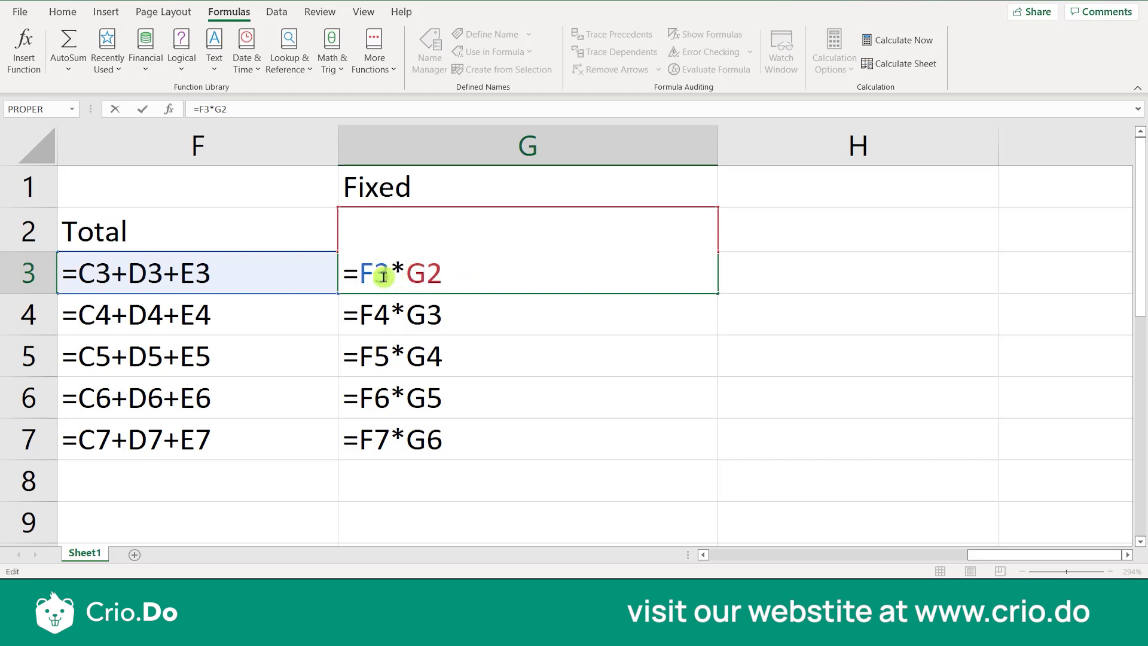
drag(386, 276, 362, 276)
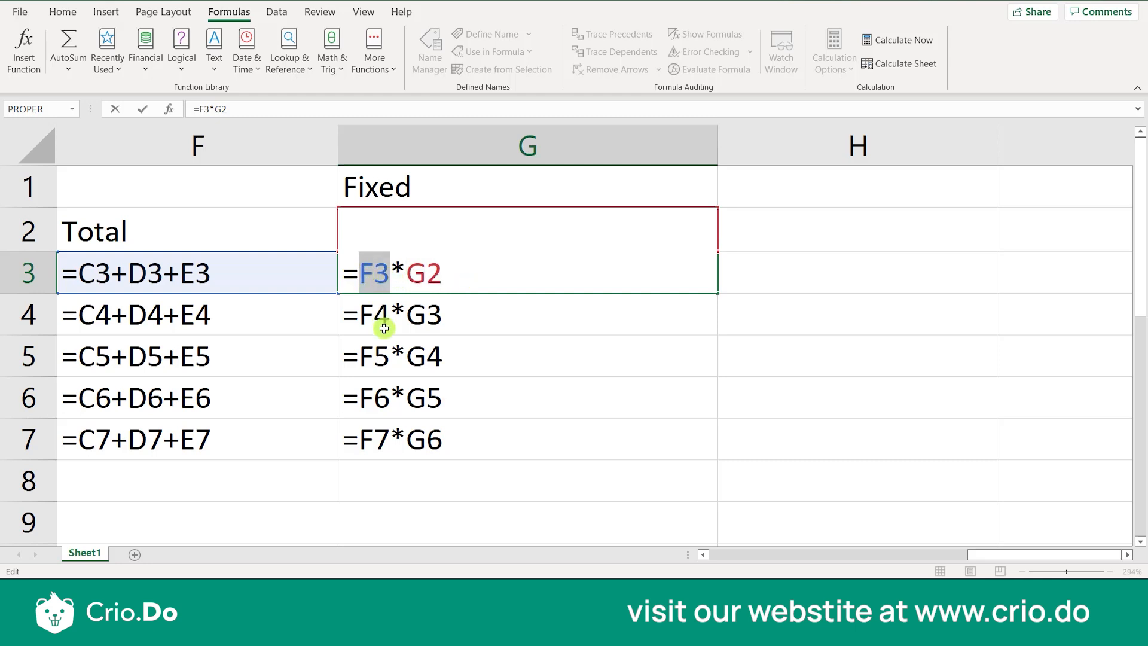
click(364, 275)
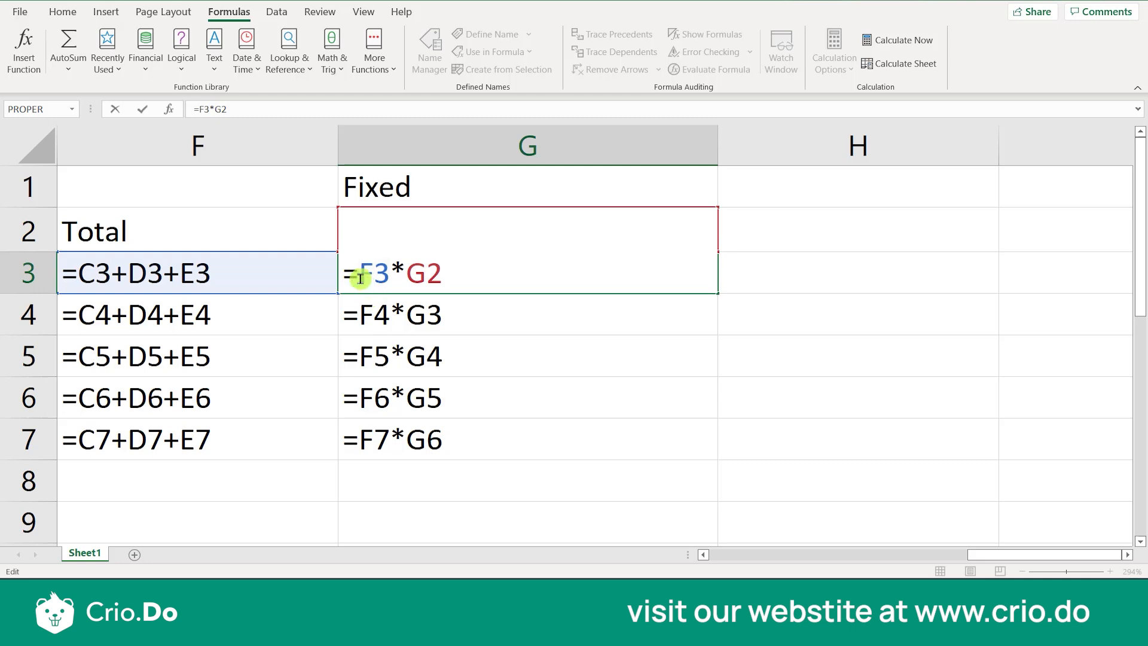
drag(360, 279, 389, 277)
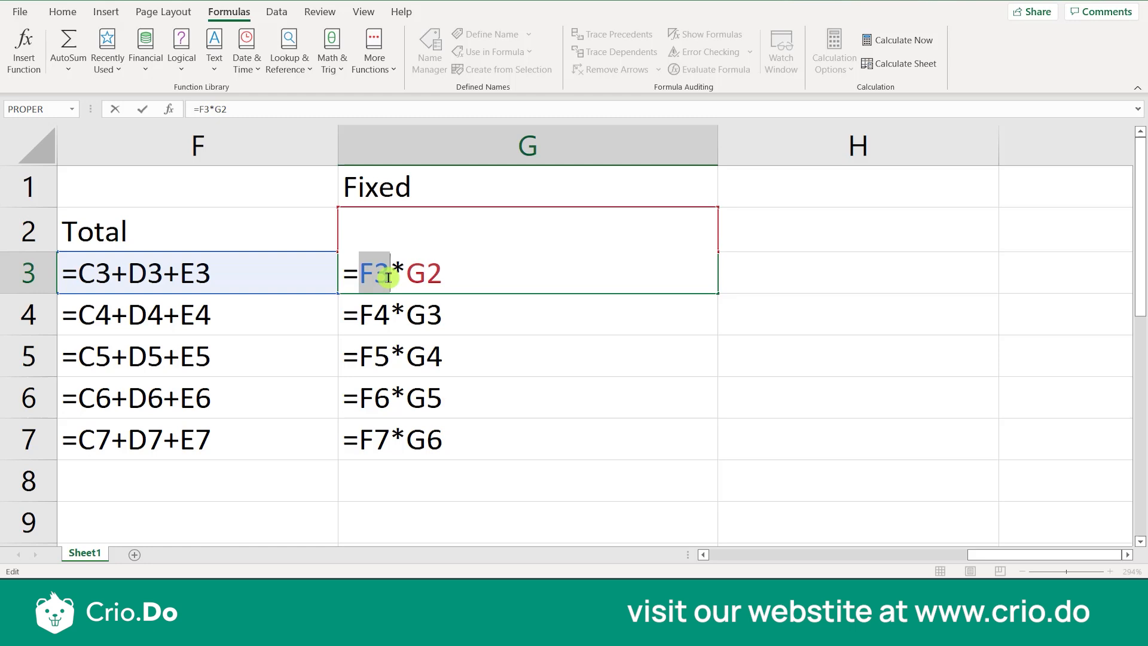
drag(450, 274, 400, 273)
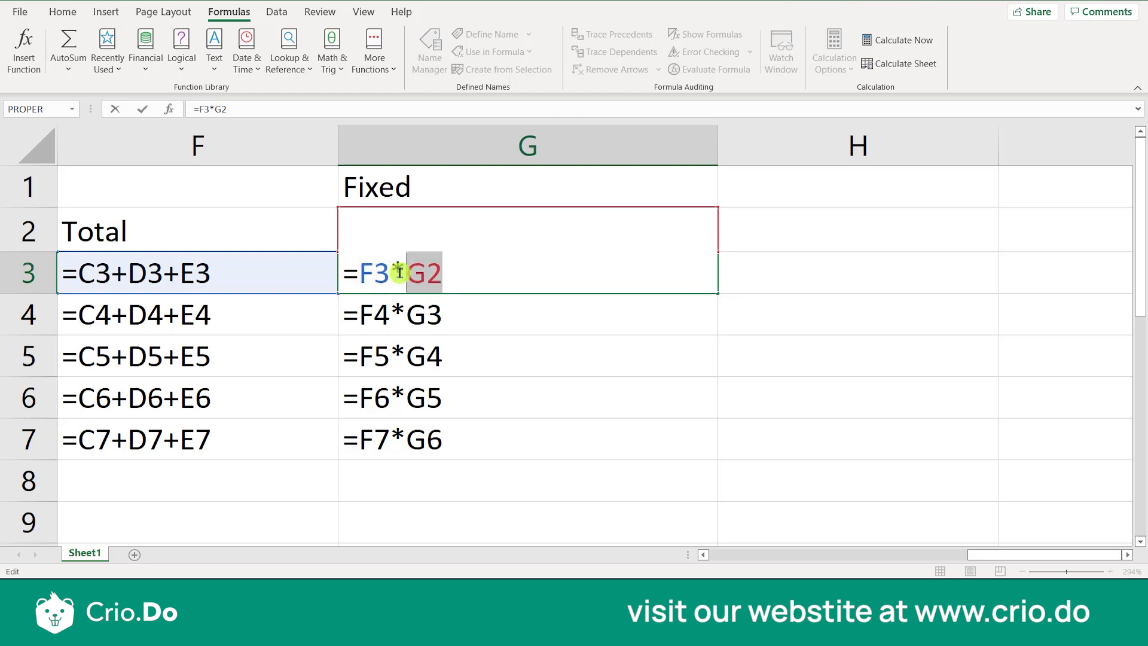
click(426, 274)
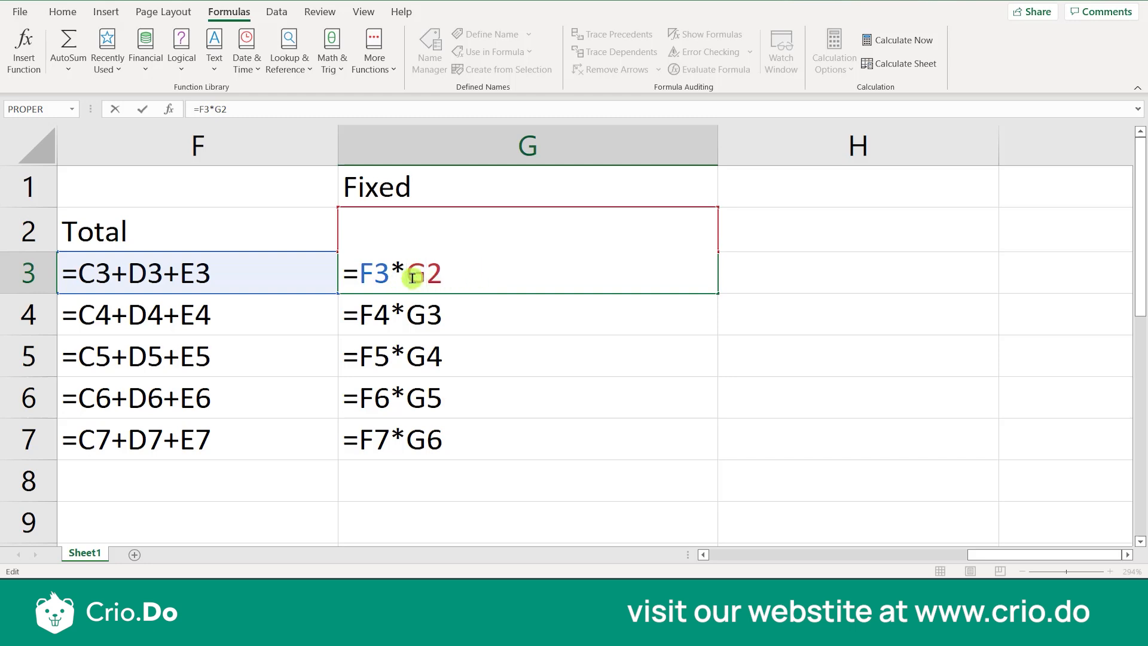
drag(413, 277, 451, 275)
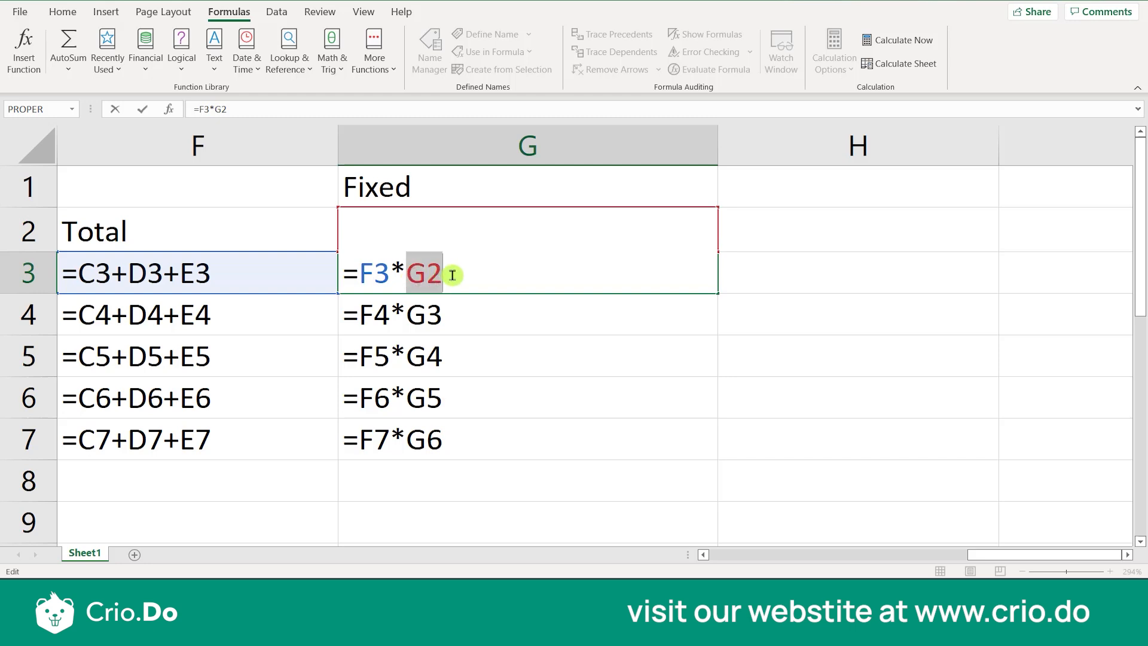
click(364, 278)
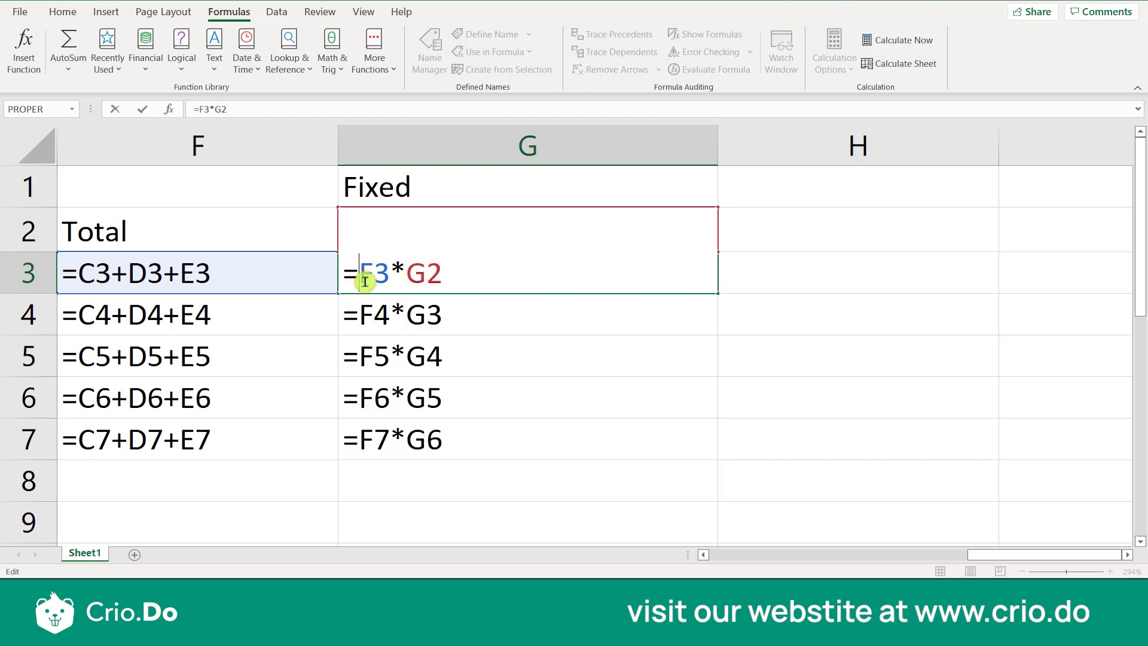
drag(365, 281, 389, 281)
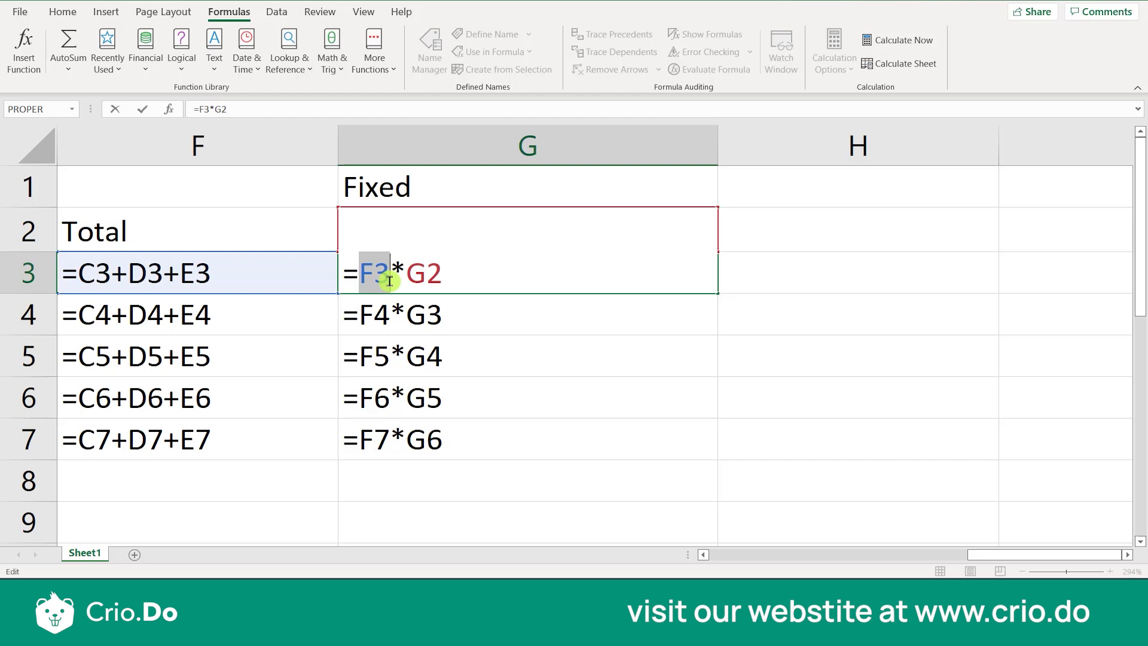
drag(447, 276, 407, 276)
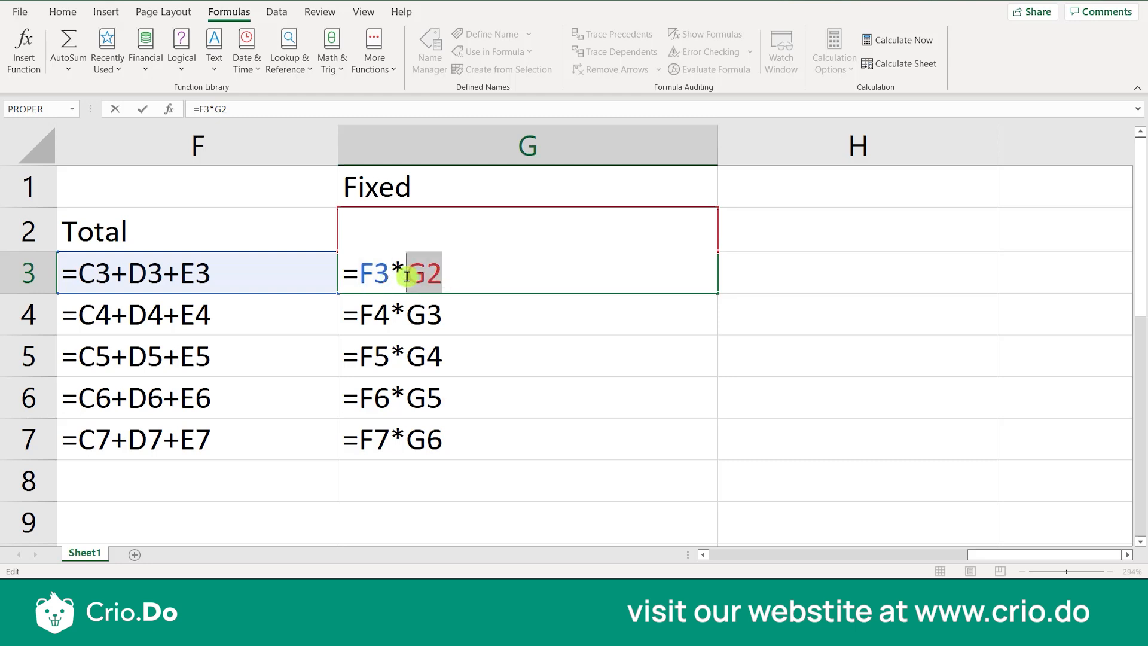
Make the G2 reference in cell G3 absolute so that the formula reads =F3*$G$2
click(487, 277)
click(406, 275)
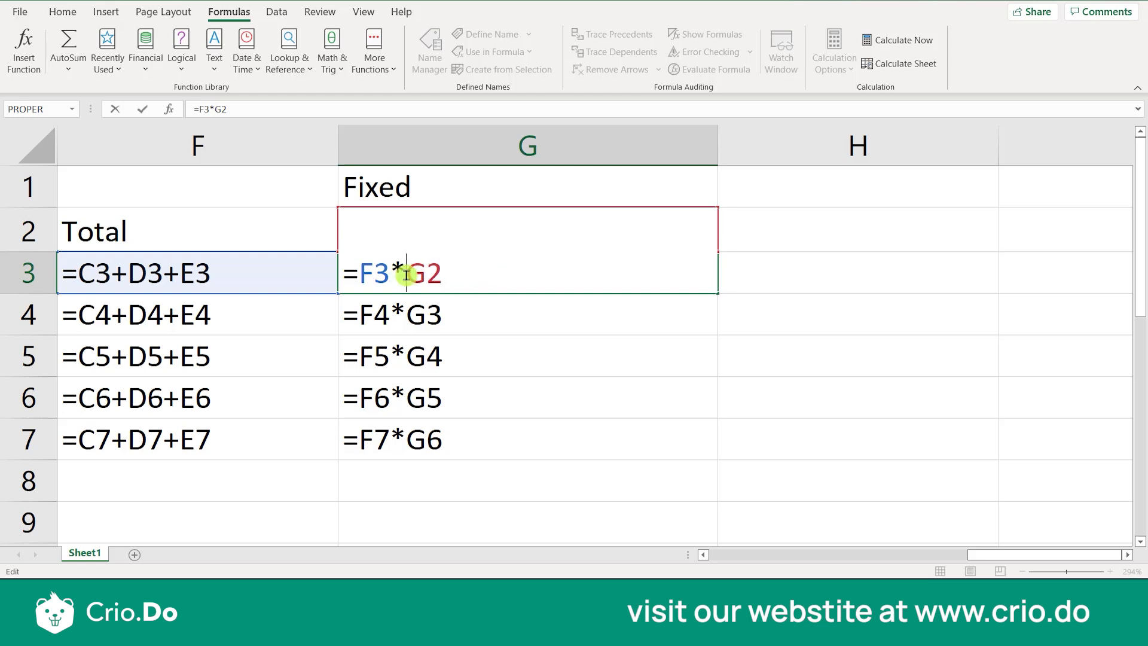
text($G)
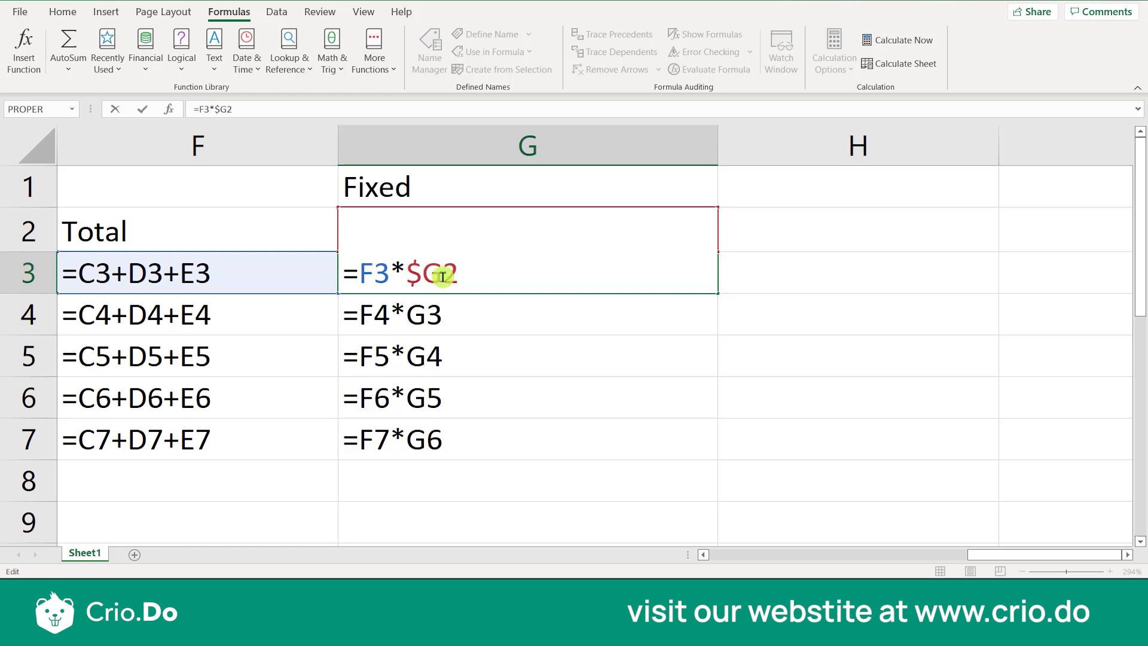
text($)
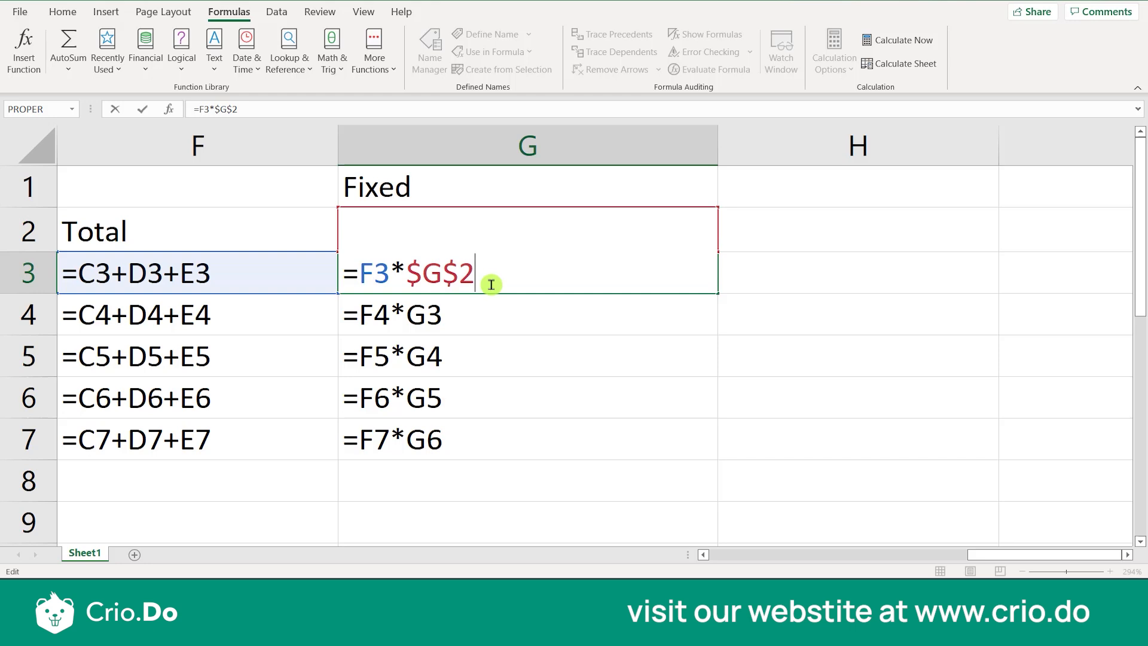
key(Return)
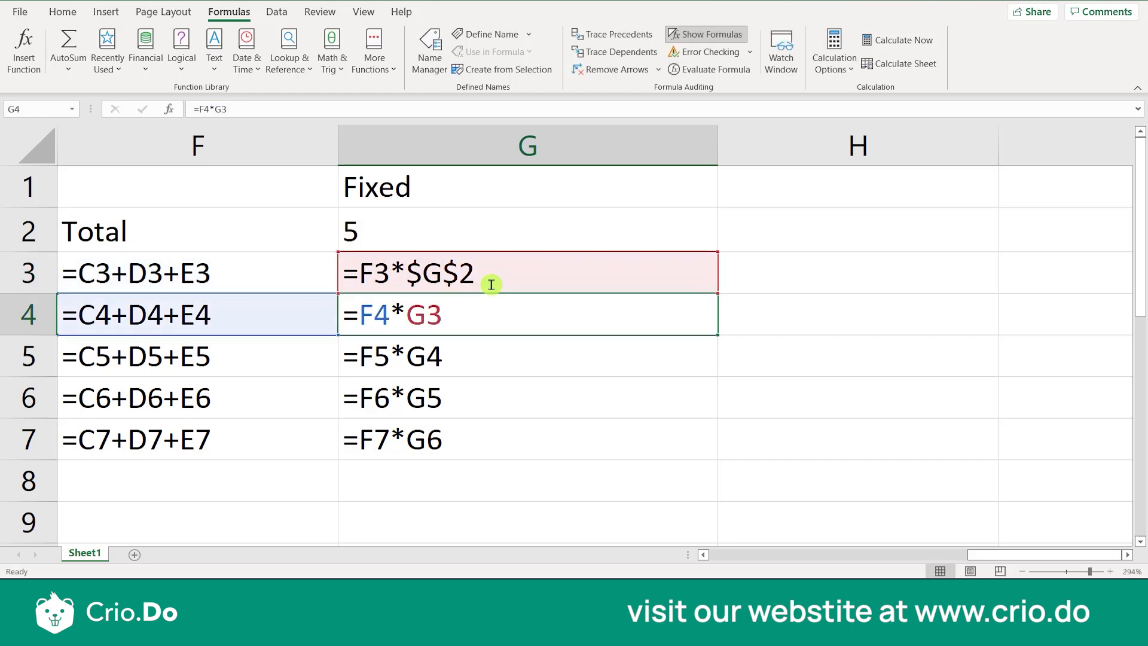
Fill the G3 formula down through G7
click(491, 285)
click(649, 281)
drag(718, 293, 699, 451)
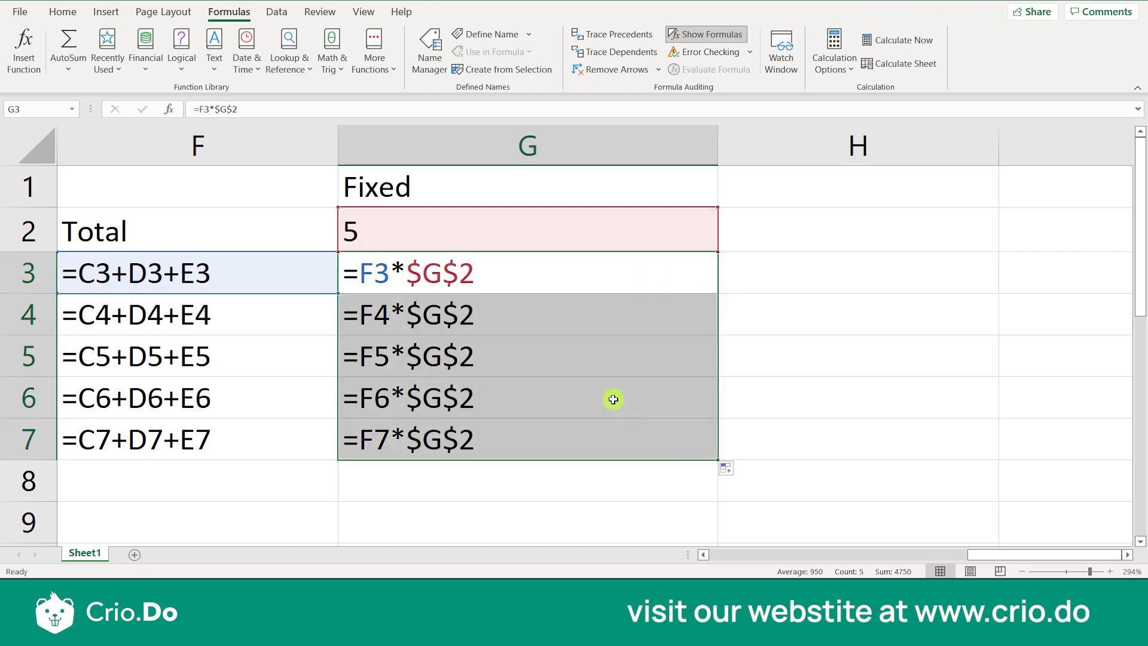
Examine the total and fixed-value references in each of the formulas from G3 to G7
click(613, 399)
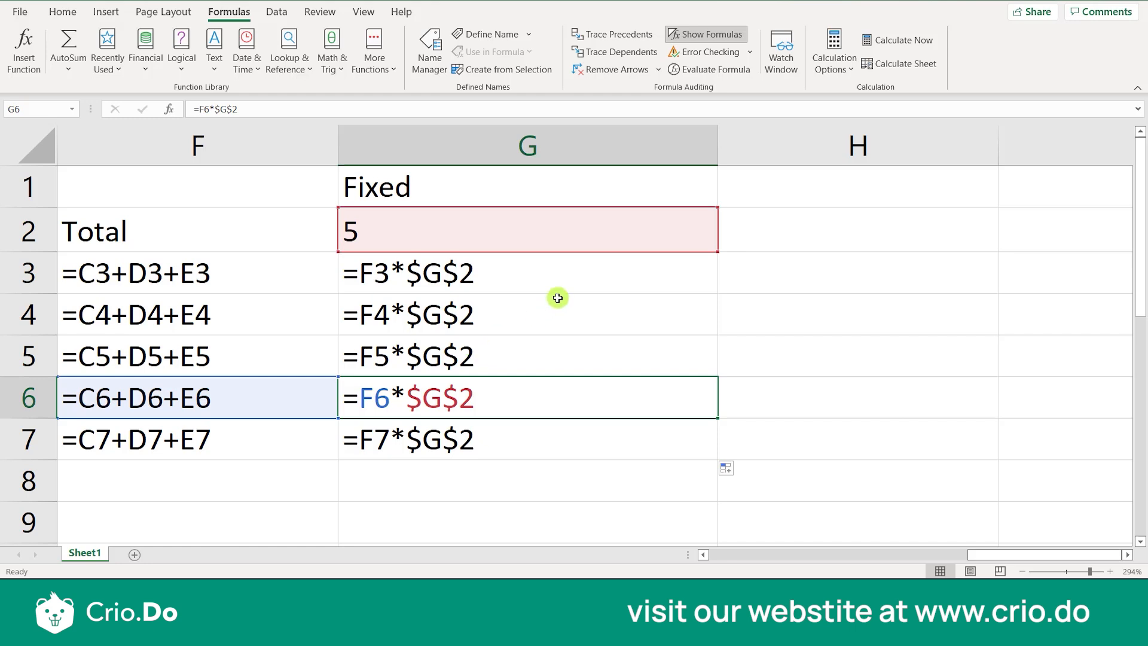
click(385, 291)
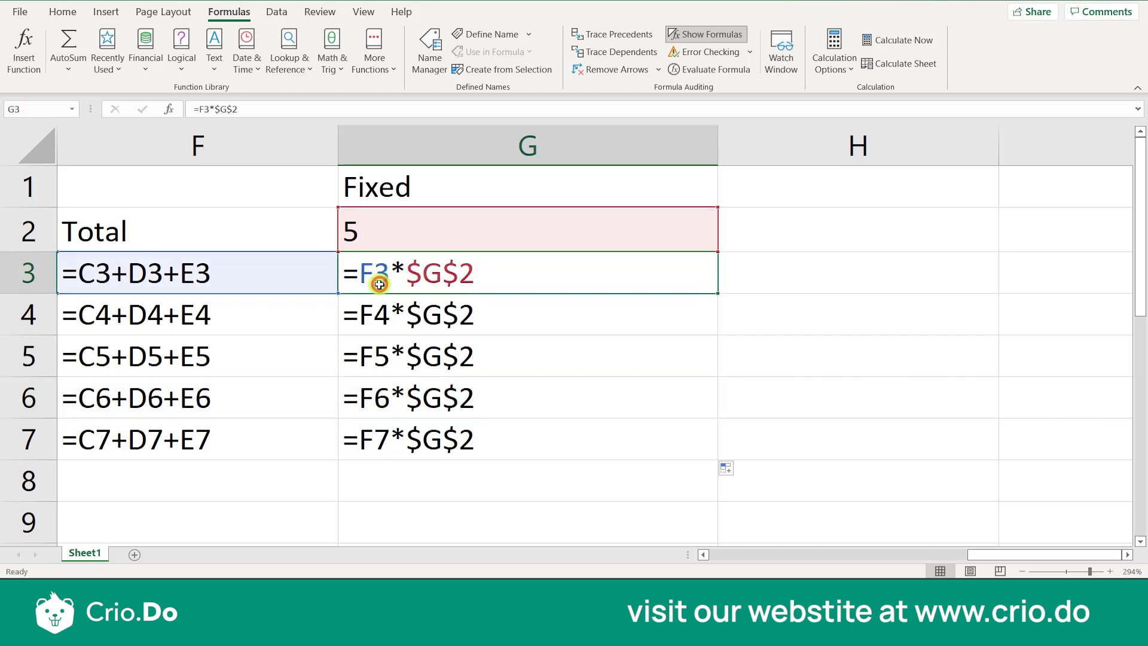
click(384, 329)
click(376, 365)
click(375, 400)
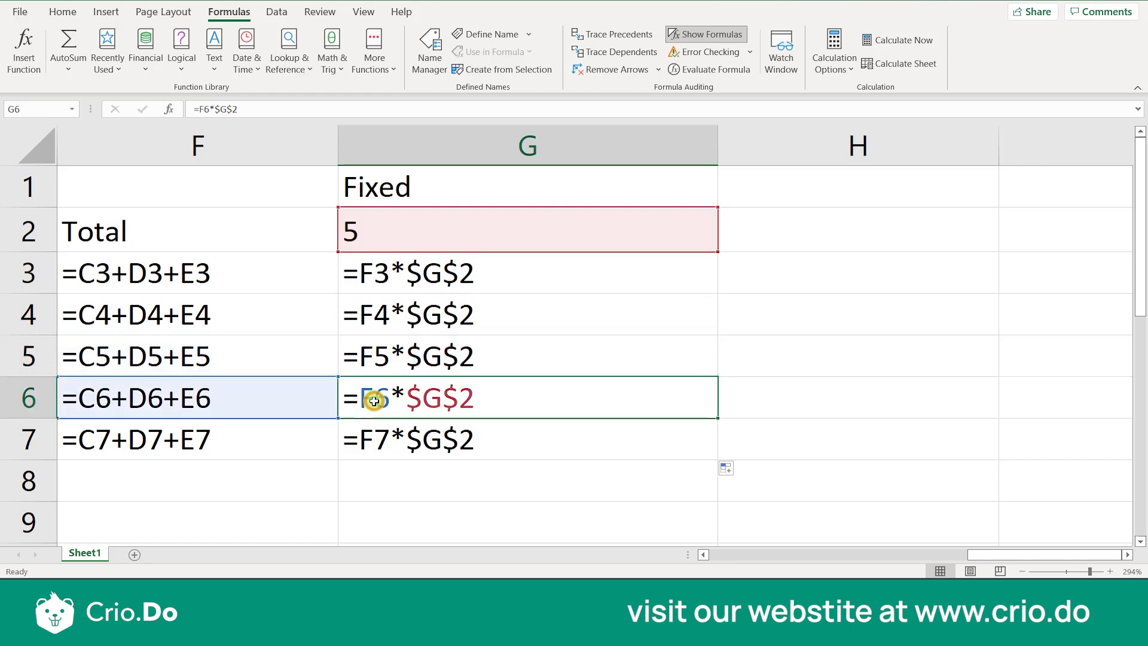
click(374, 443)
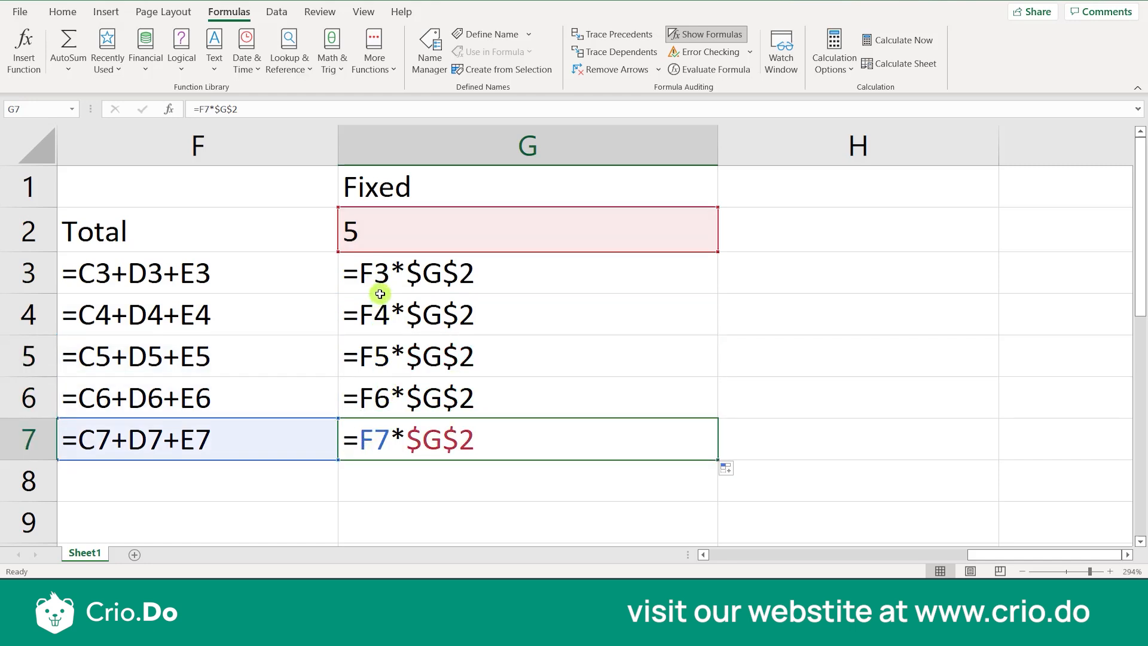
click(452, 284)
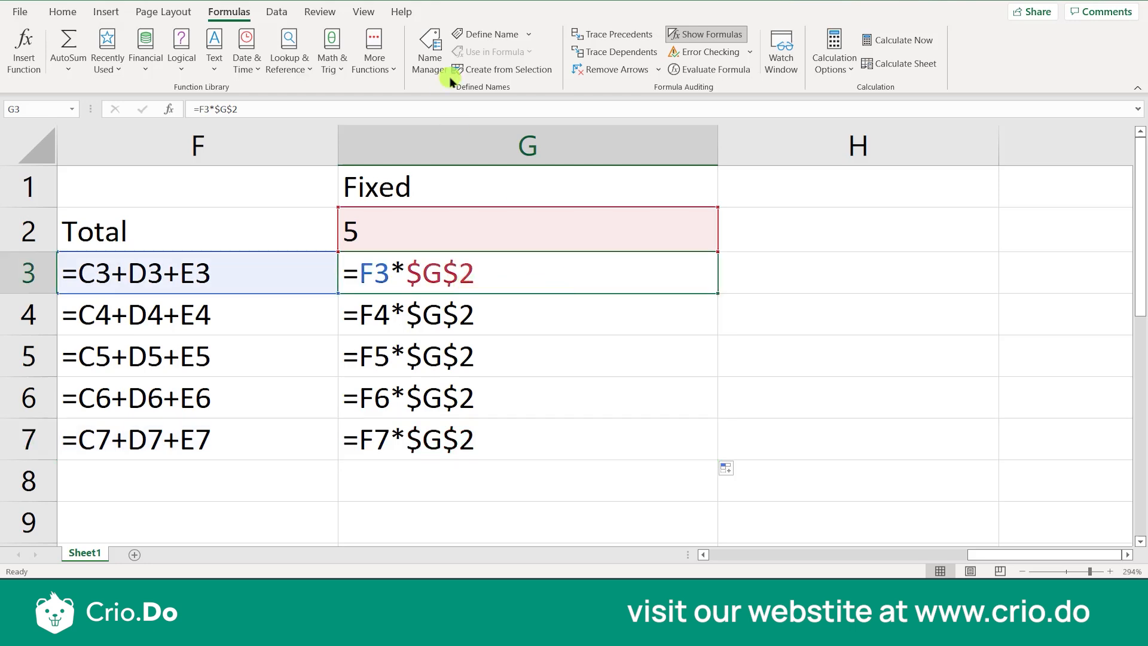
Turn off Show Formulas and examine the fixed value in G2 and the calculated result in G3
click(685, 36)
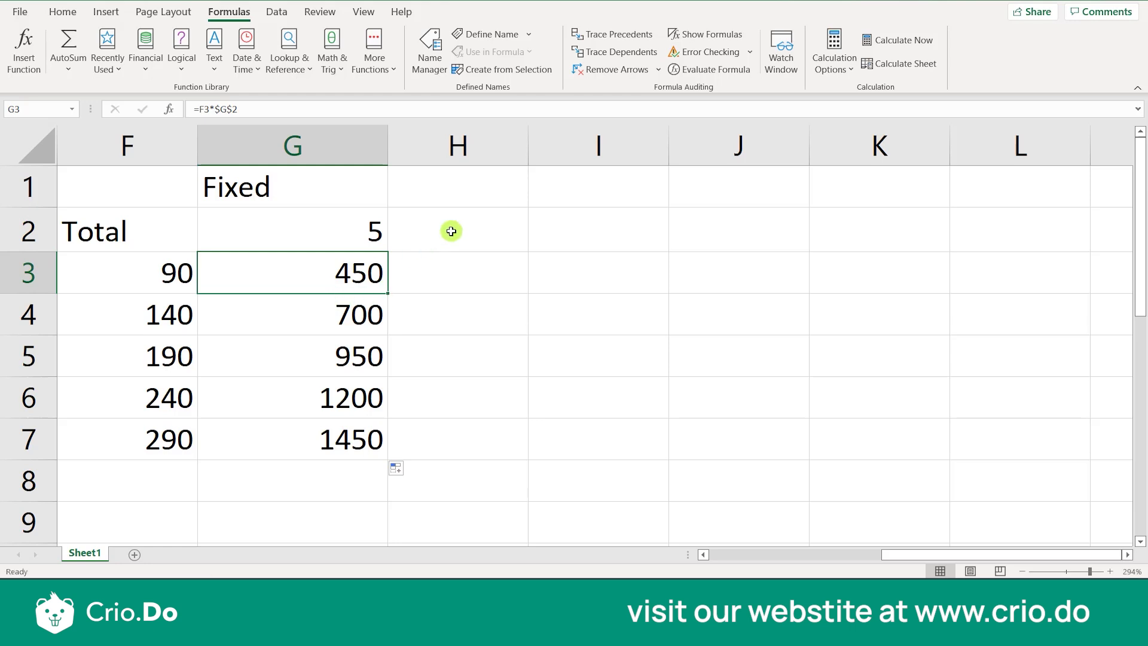
click(476, 218)
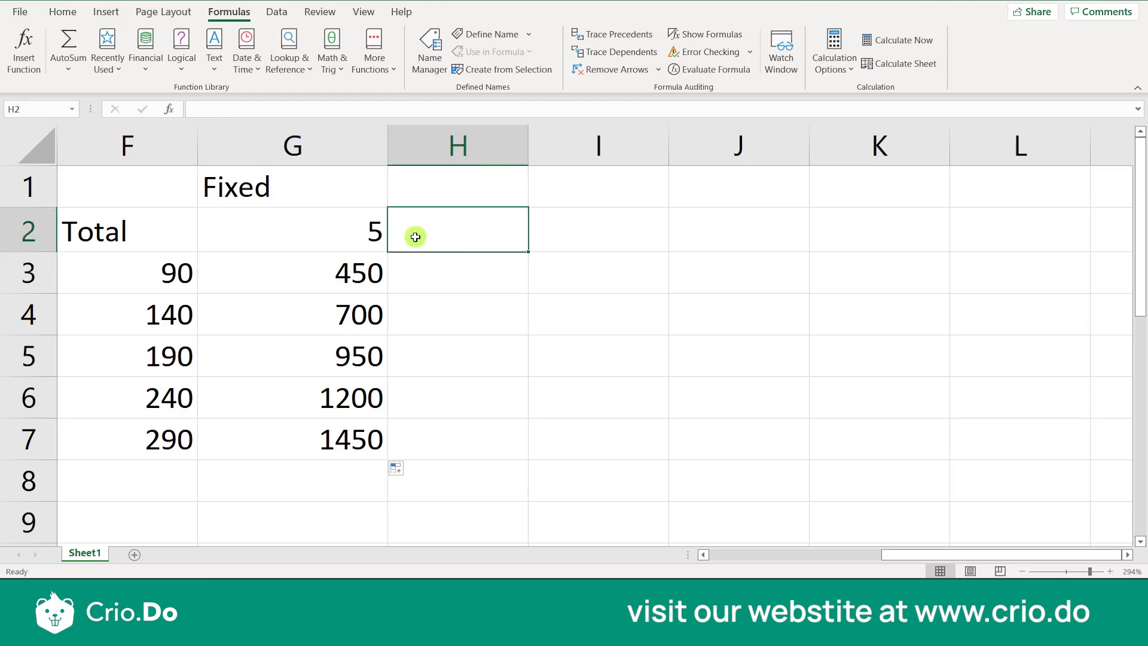
click(350, 236)
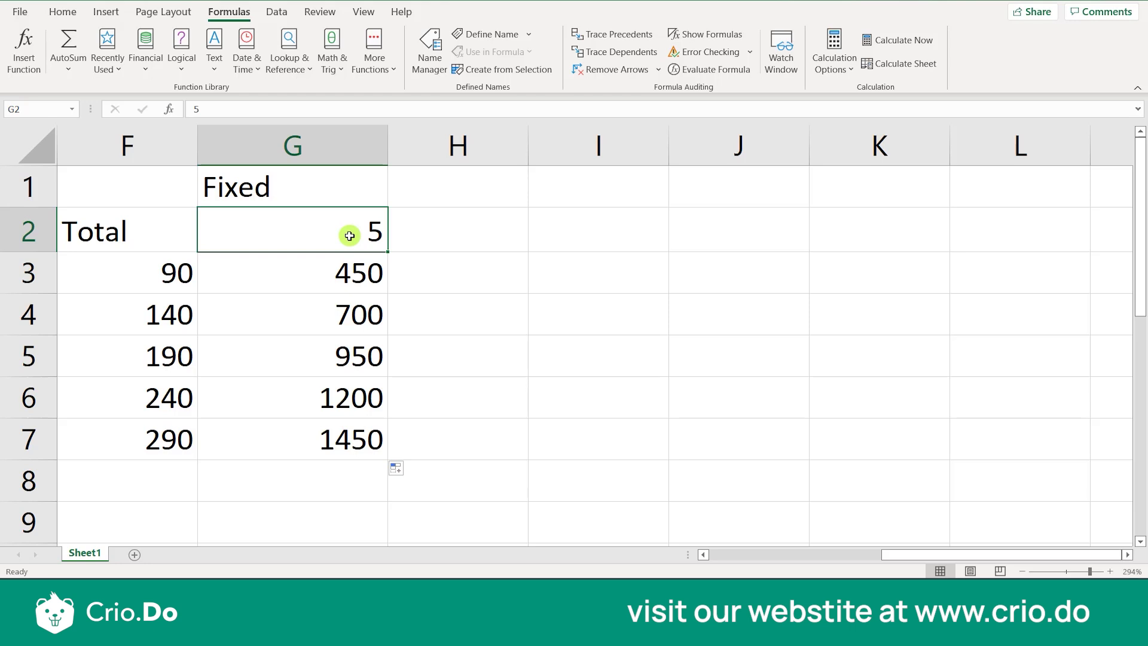
click(329, 286)
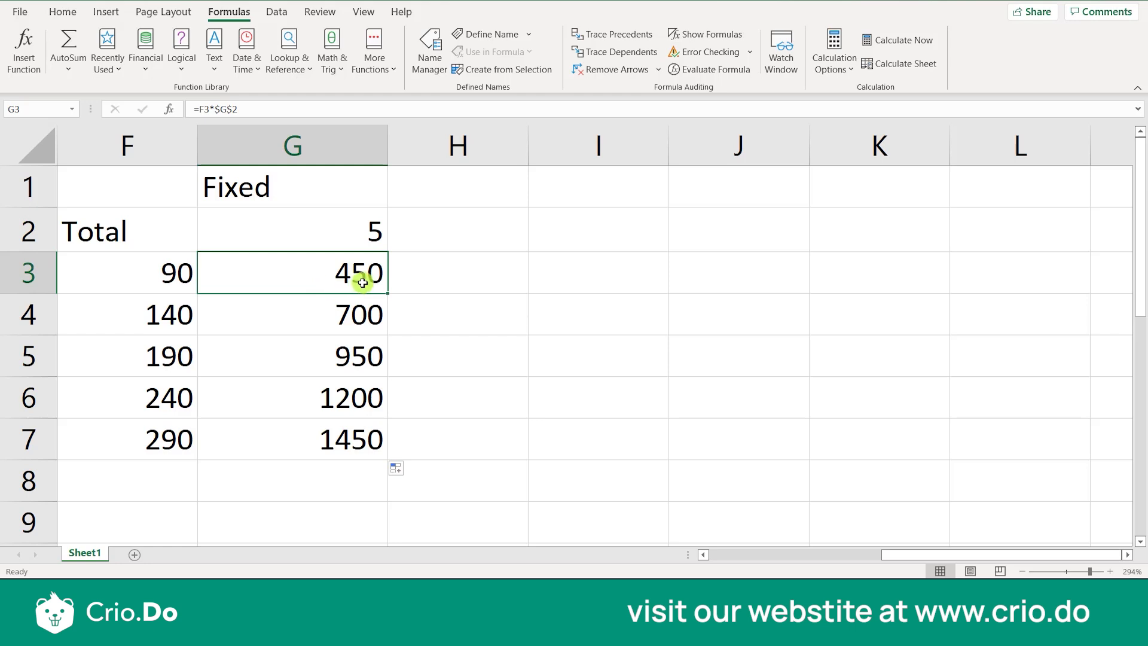
click(405, 326)
click(333, 283)
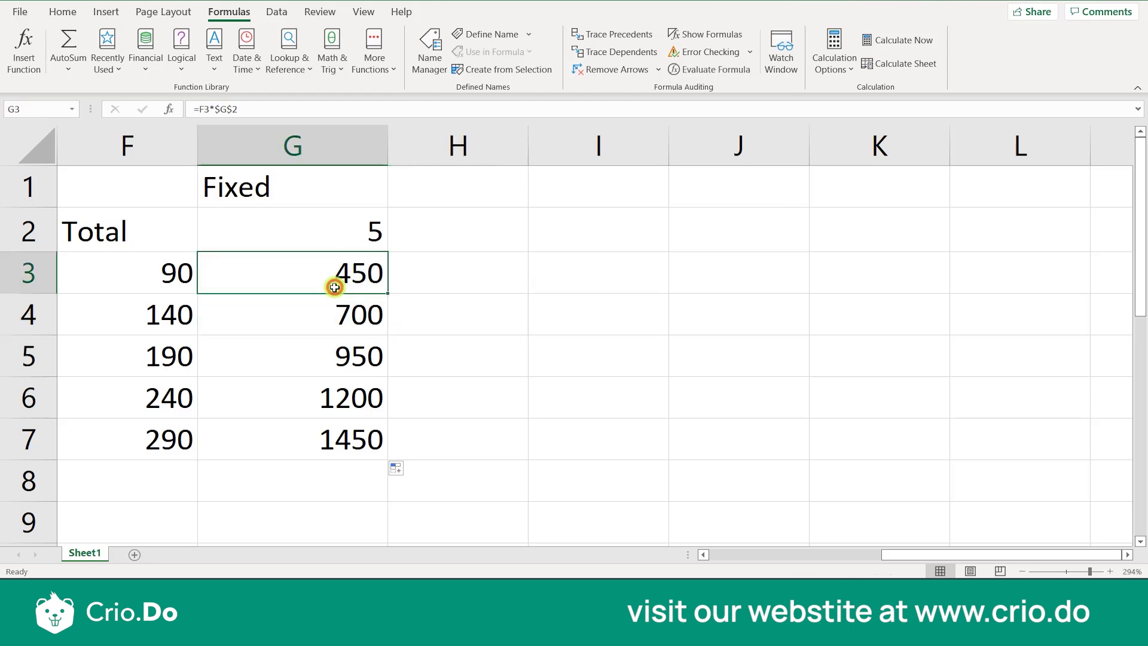
double_click(334, 287)
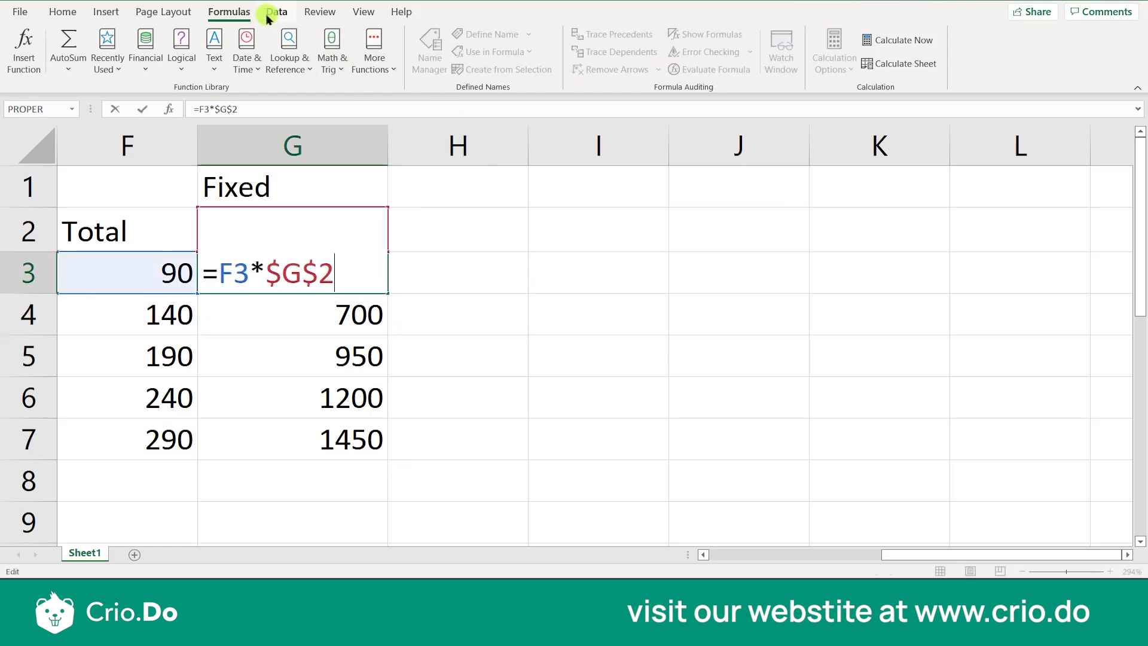
click(418, 339)
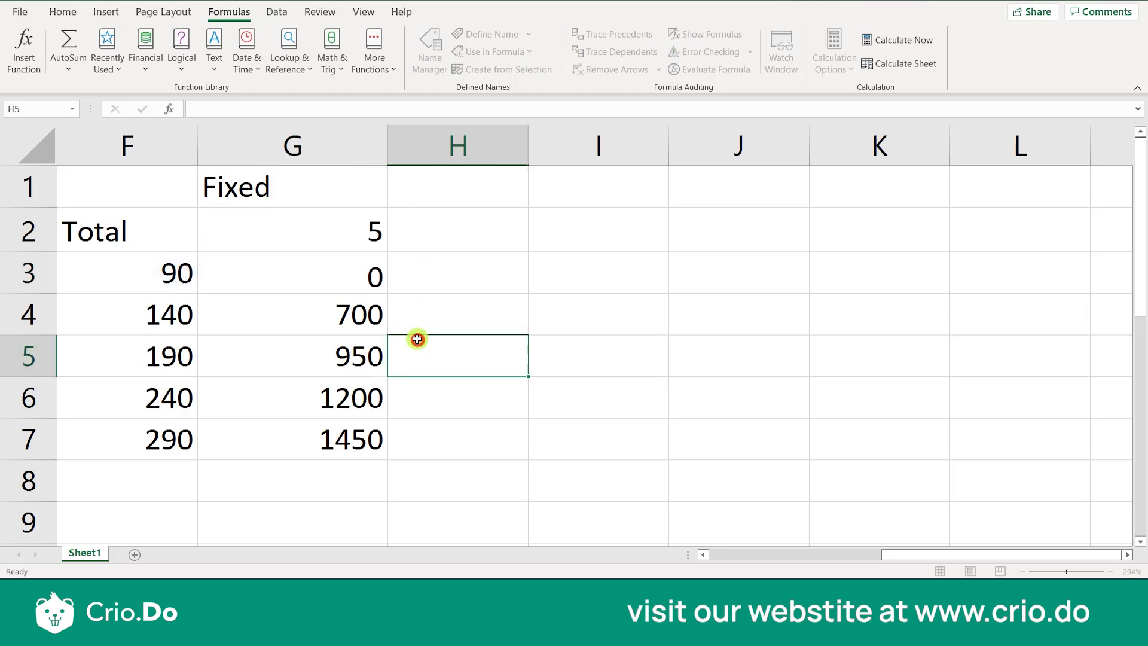
click(337, 287)
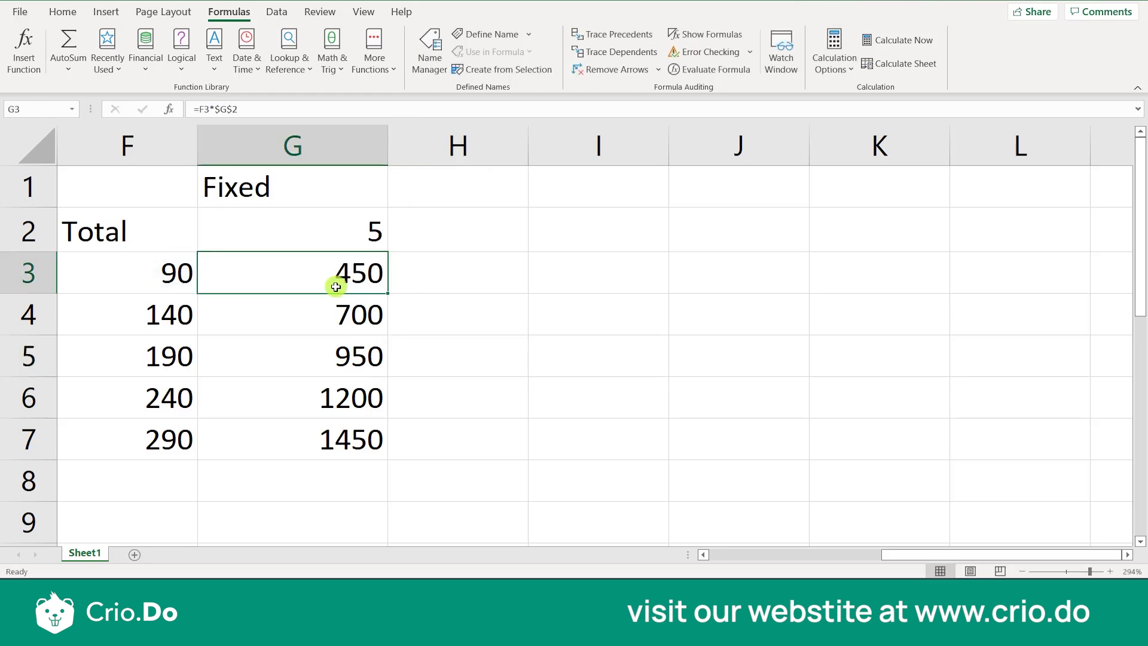
Turn Show Formulas back on for the Total and Fixed columns
key(ctrl+grave)
click(478, 308)
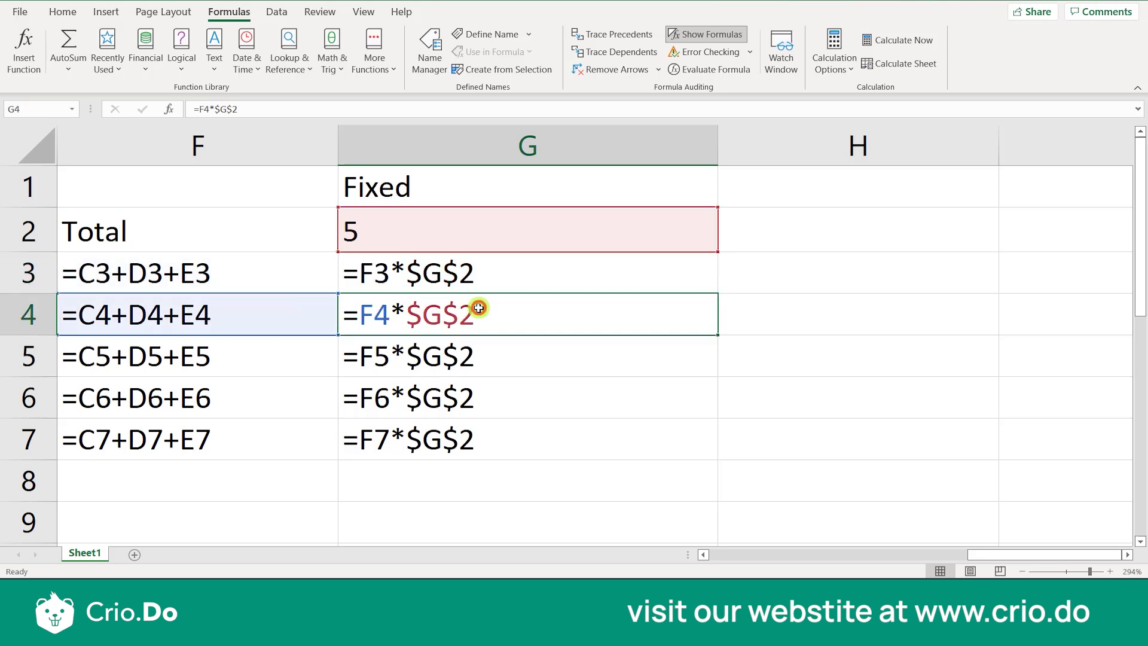
click(479, 278)
click(754, 276)
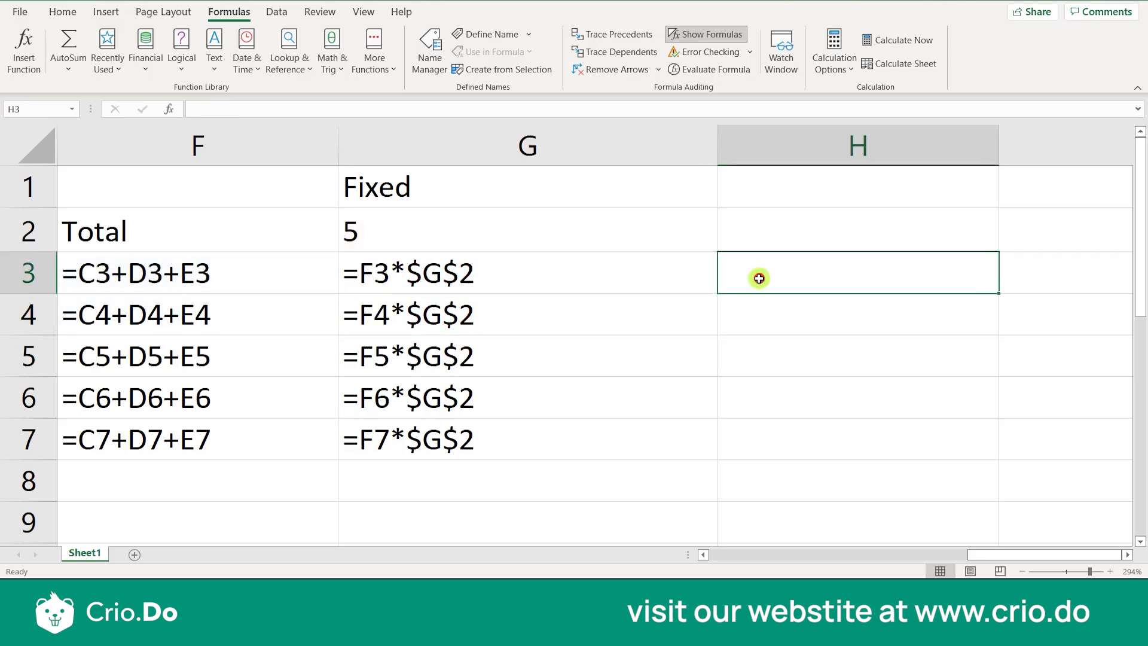
Re-enter the fixed-value reference in the G3 formula as G2 and convert it to absolute so the formula is =F3*$G$2
double_click(502, 273)
key(BackSpace)
key(BackSpace)
key(BackSpace)
key(BackSpace)
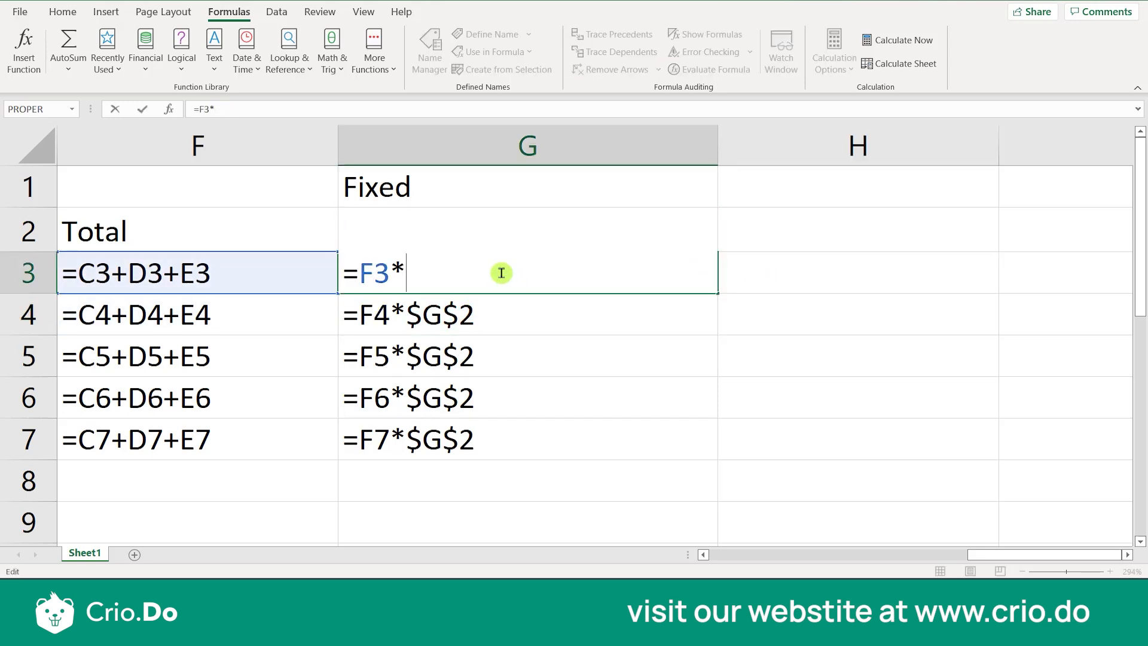
text(G2)
click(411, 270)
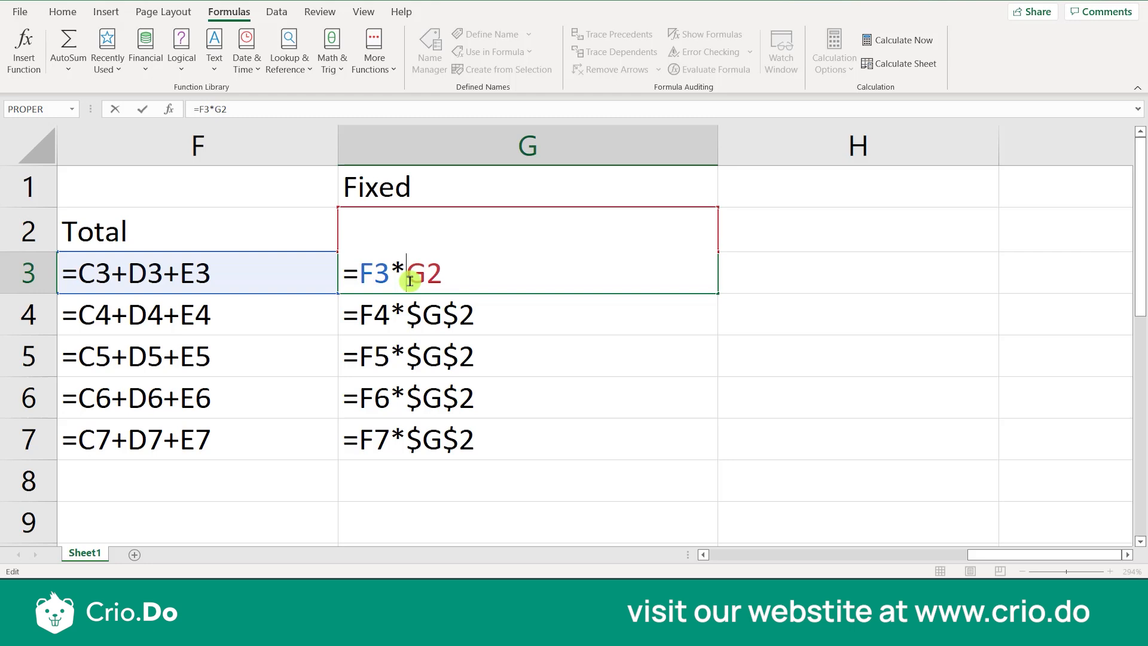
key(F4)
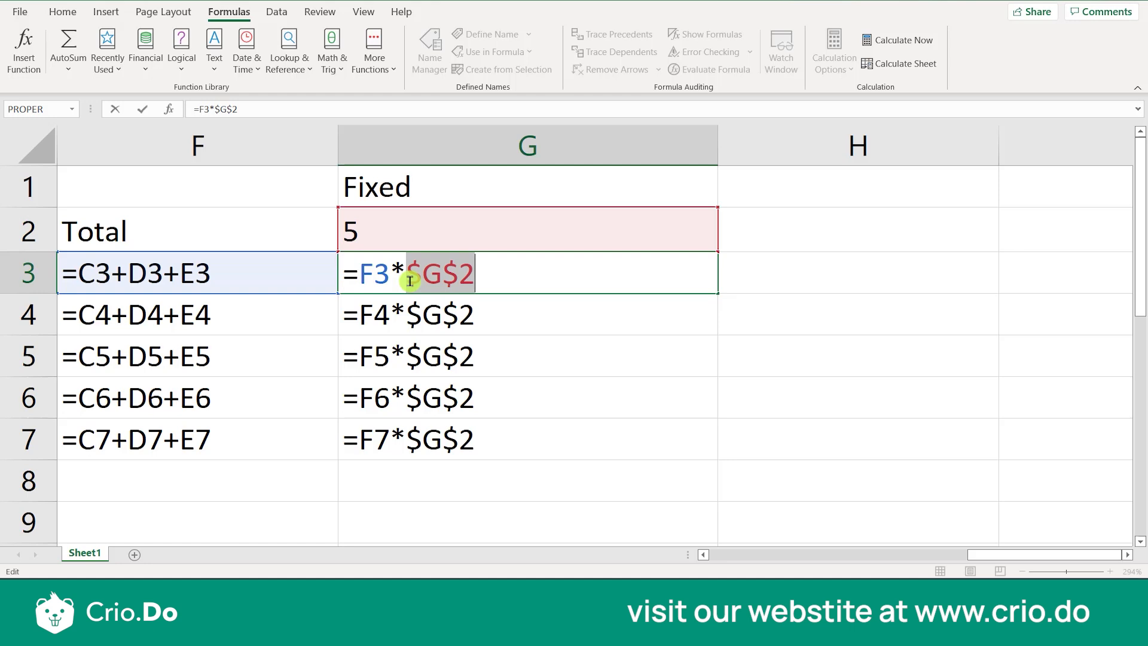
click(415, 317)
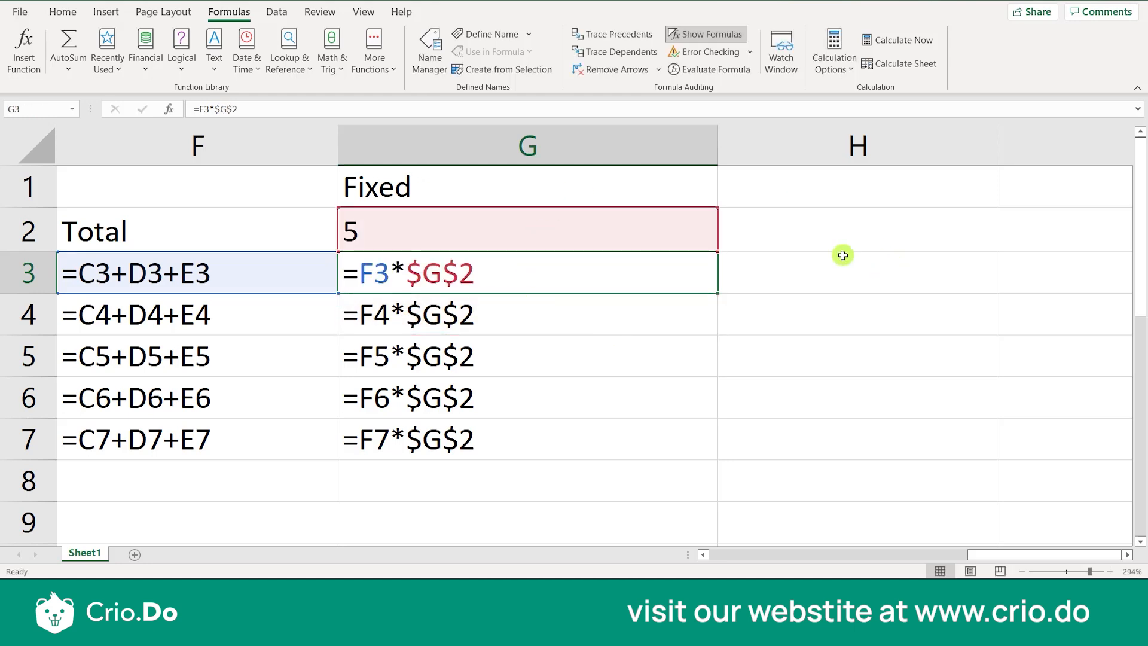
Enter a reference to G4 in cell H3 and convert it to the absolute reference =$G$4
click(800, 261)
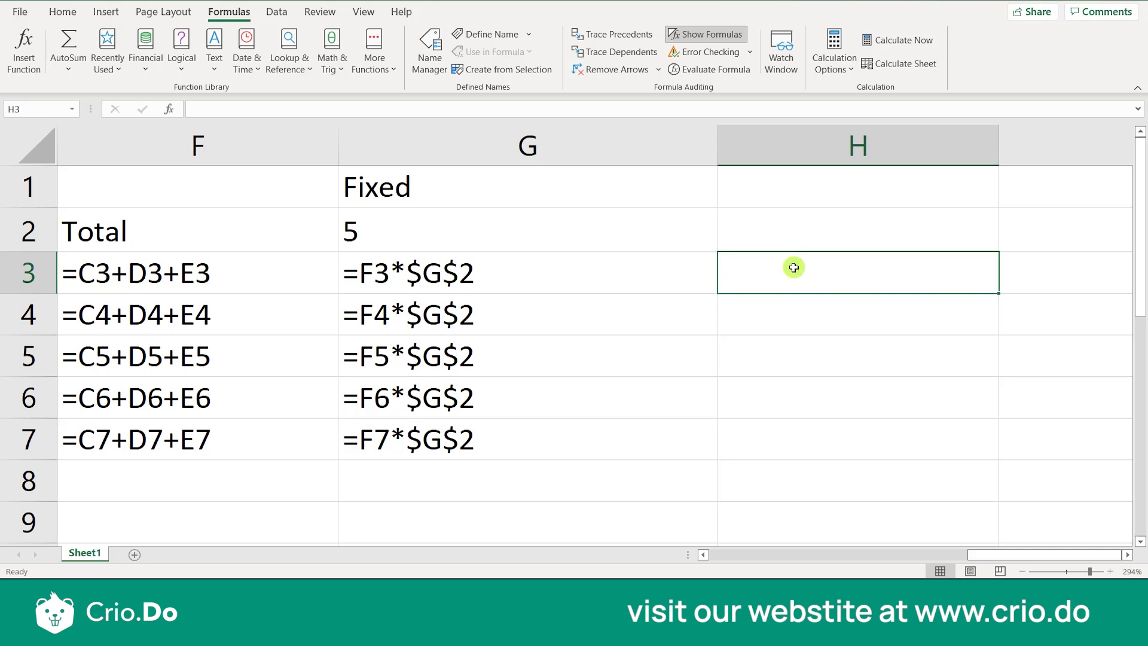
text(=G)
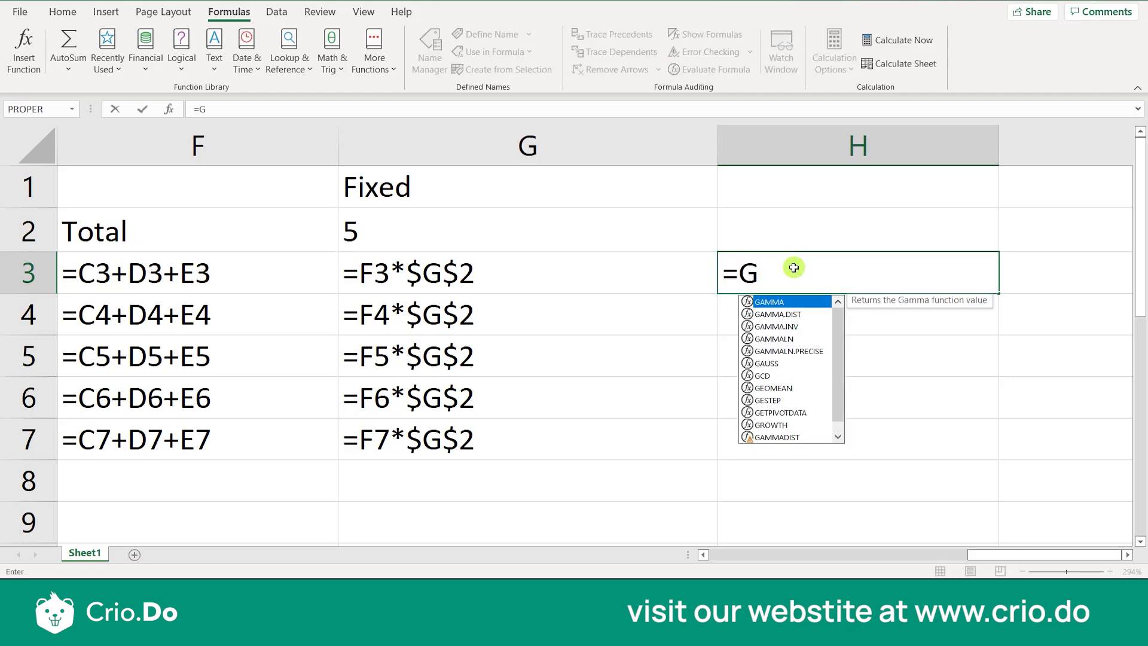
text(4)
click(740, 274)
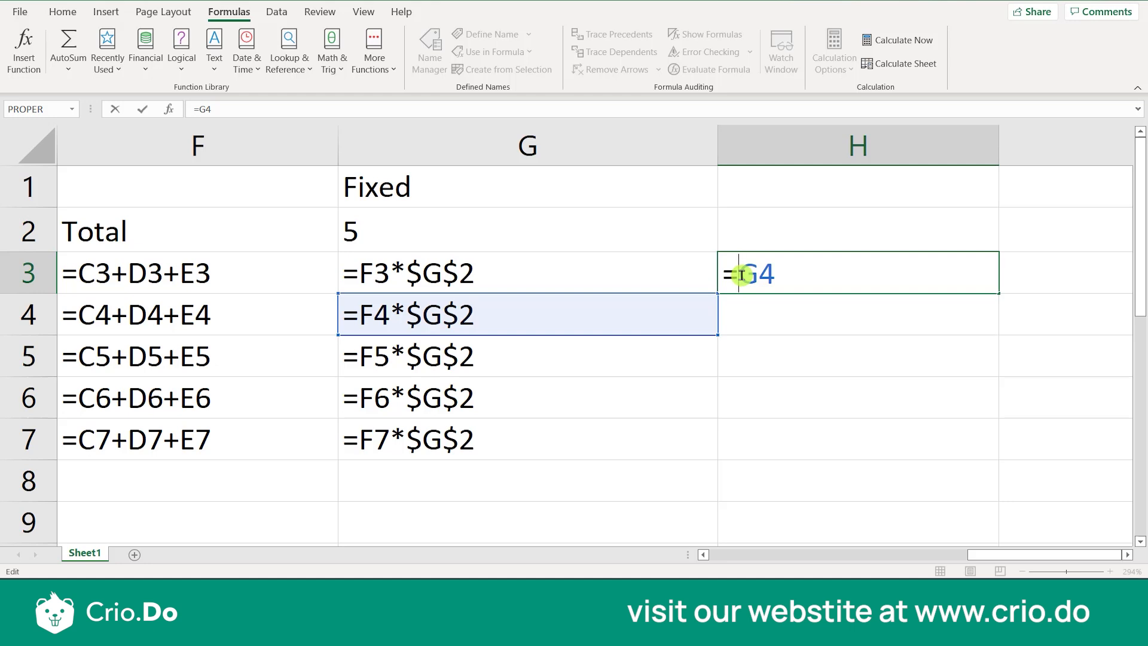
key(F4)
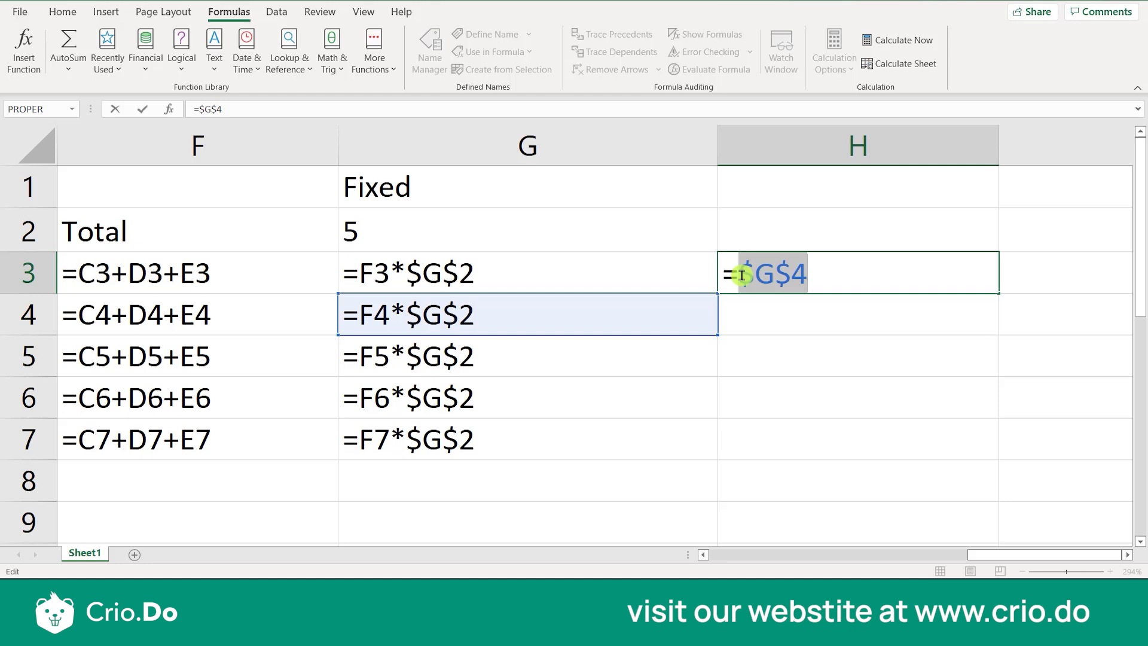
click(752, 277)
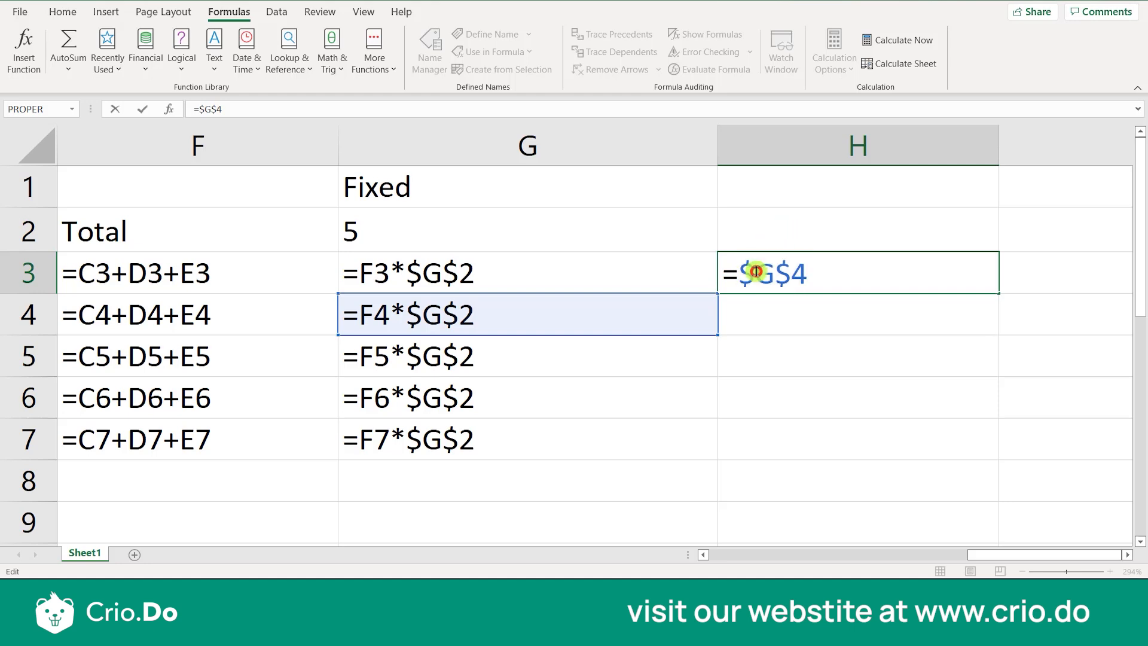
Label cell H1 as Absolute and enter F4 in cell H2
click(796, 184)
text(Absolute)
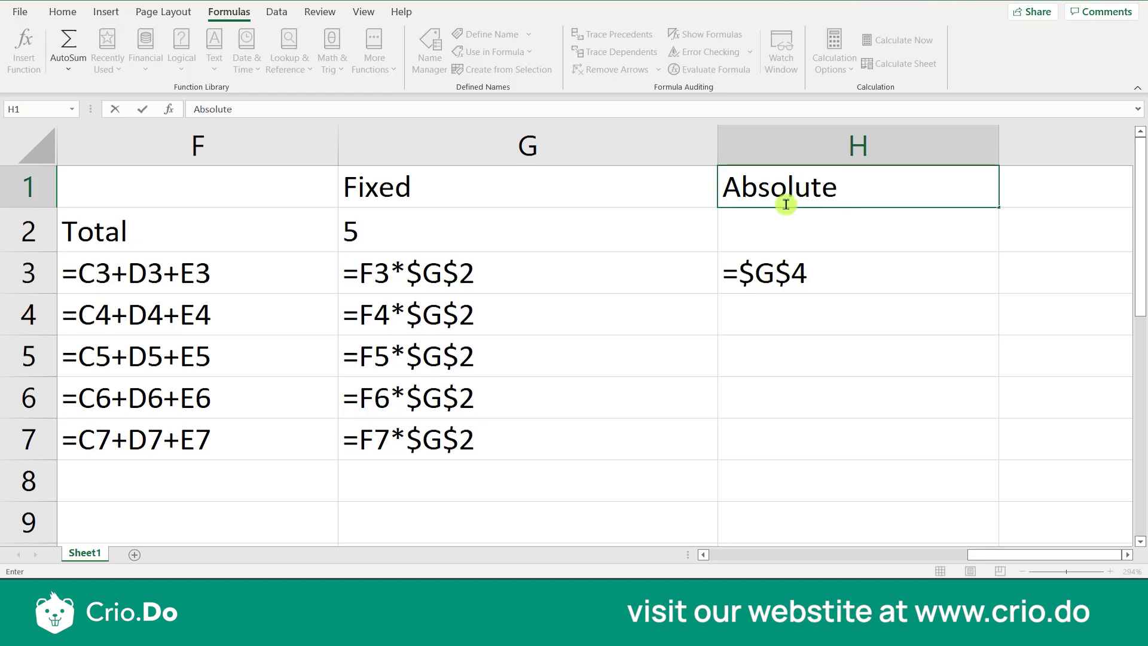
click(778, 234)
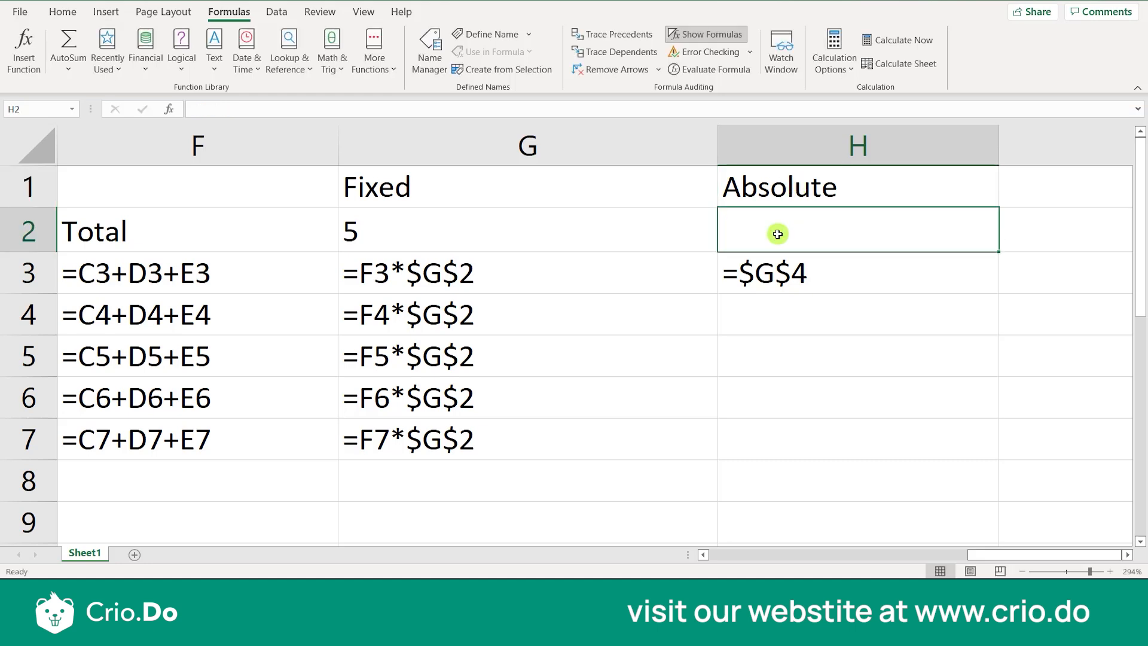
text($$)
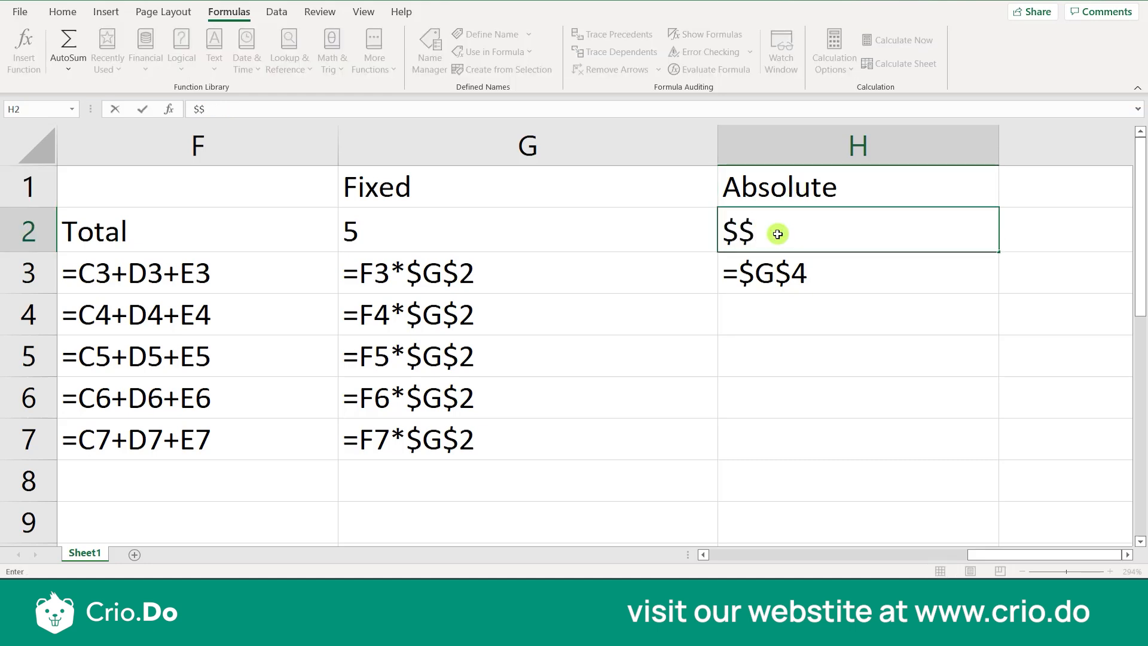
key(BackSpace)
key(BackSpace)
text(F4)
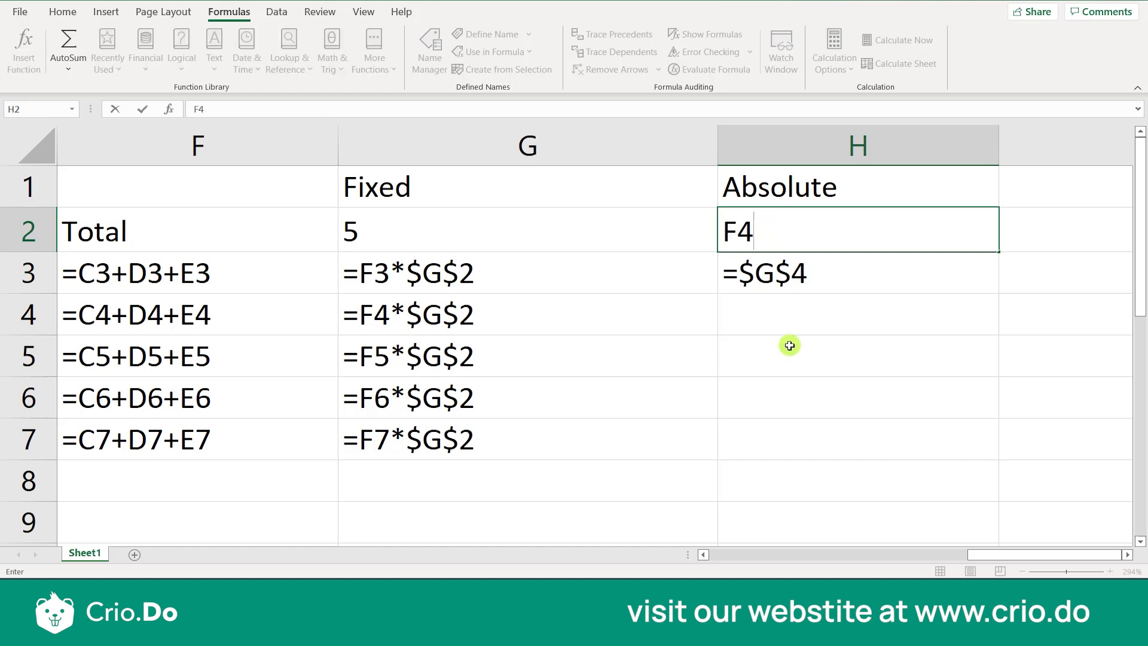
Delete the contents of cells H1 through H3
click(779, 192)
drag(782, 222, 782, 264)
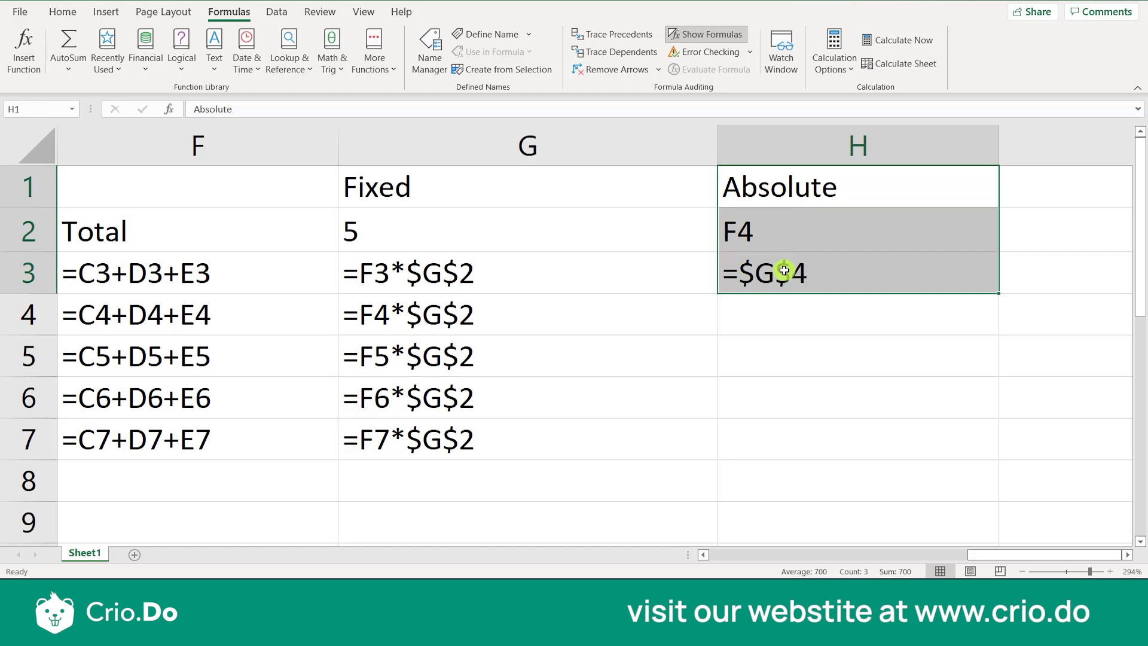
key(Delete)
Examine the absolute reference $G$2 in the formulas from G4 to G7
click(619, 312)
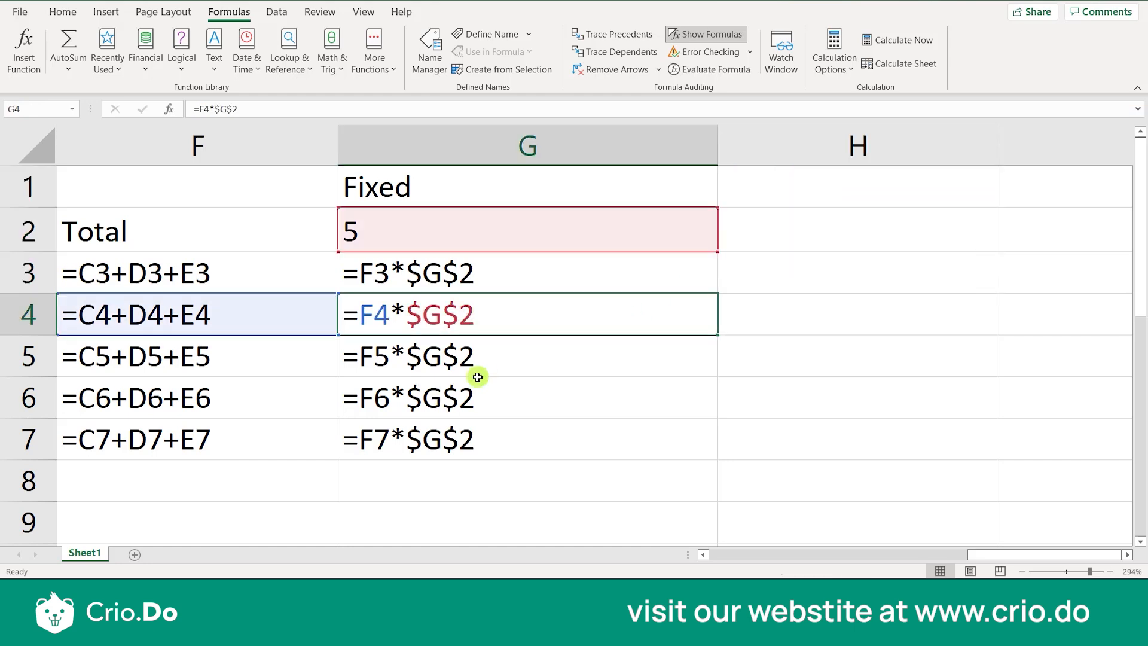
click(450, 436)
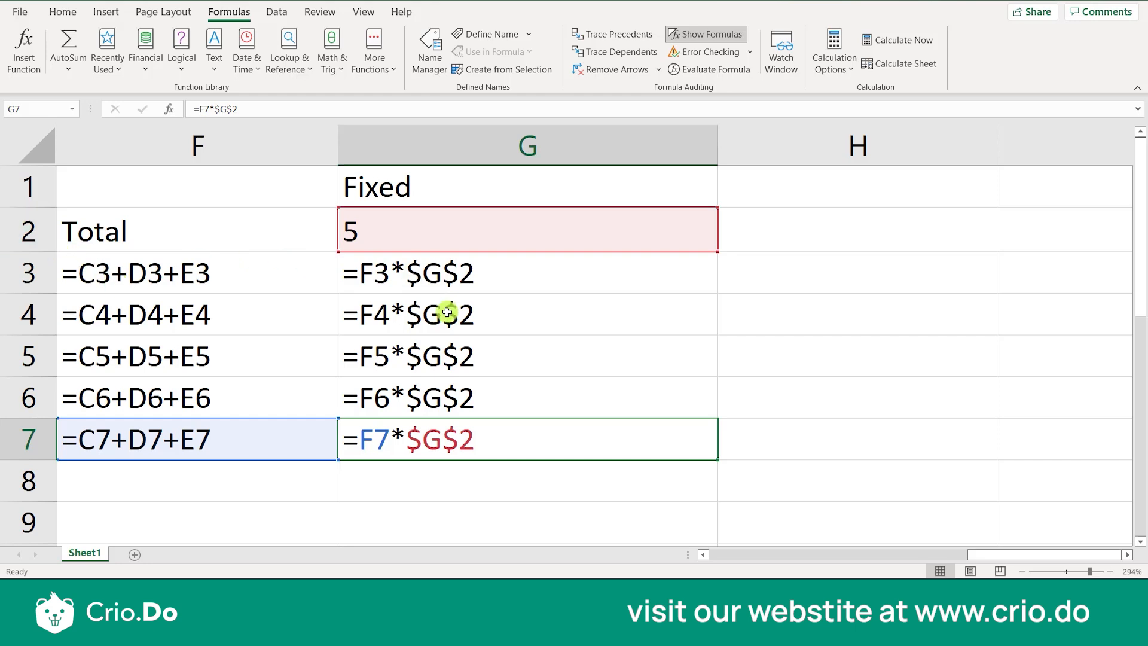
click(495, 396)
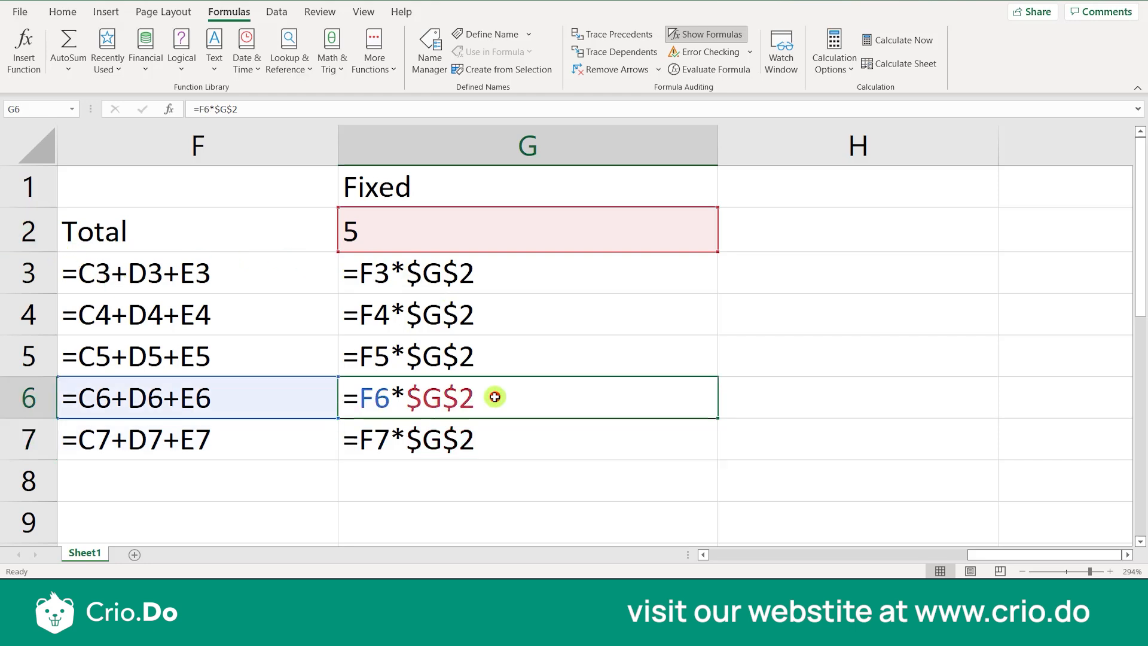
click(551, 365)
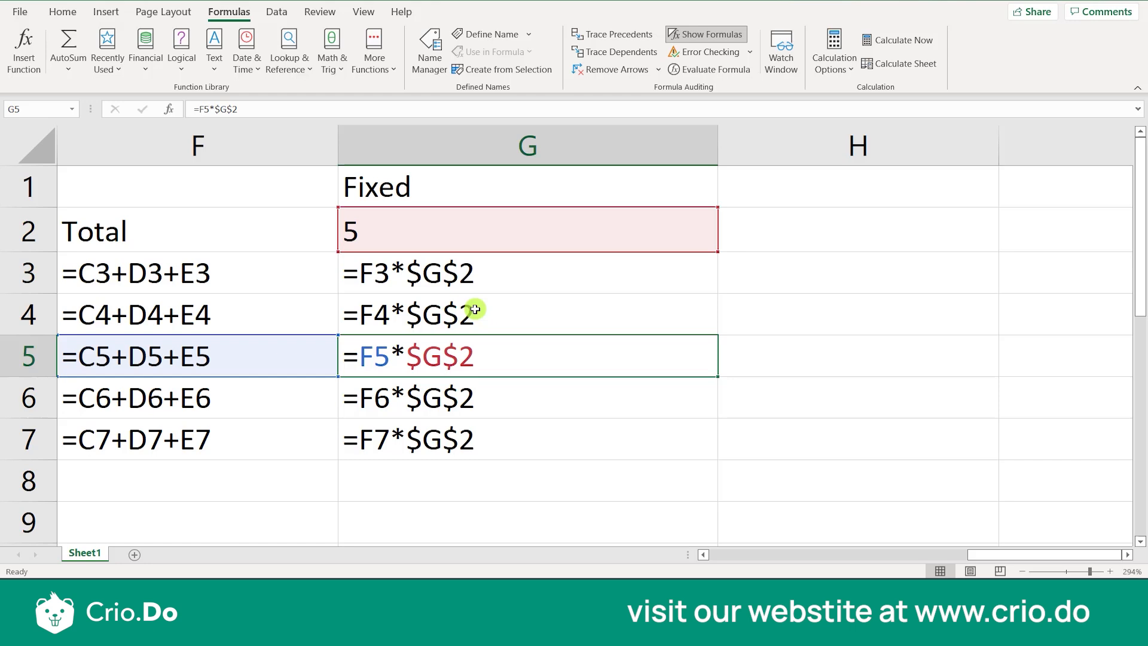
key(alt)
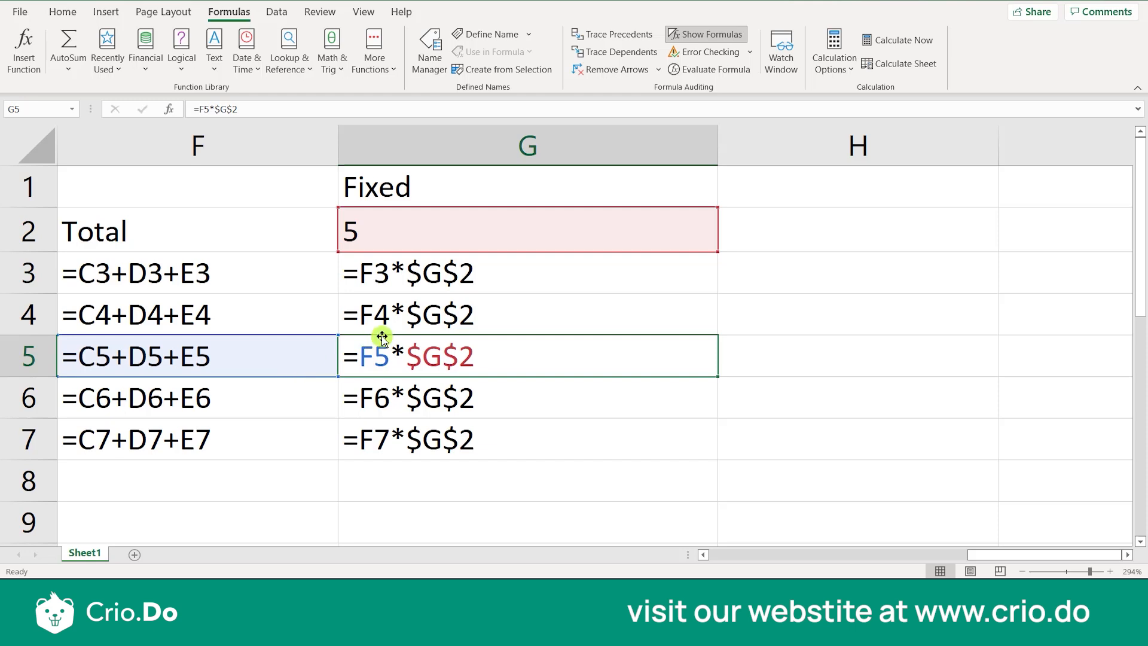
click(414, 325)
Enter 10 in cell B10, in the empty area below the student table
key(Down)
key(Down)
key(Down)
key(Down)
key(Down)
key(Down)
key(Down)
key(Down)
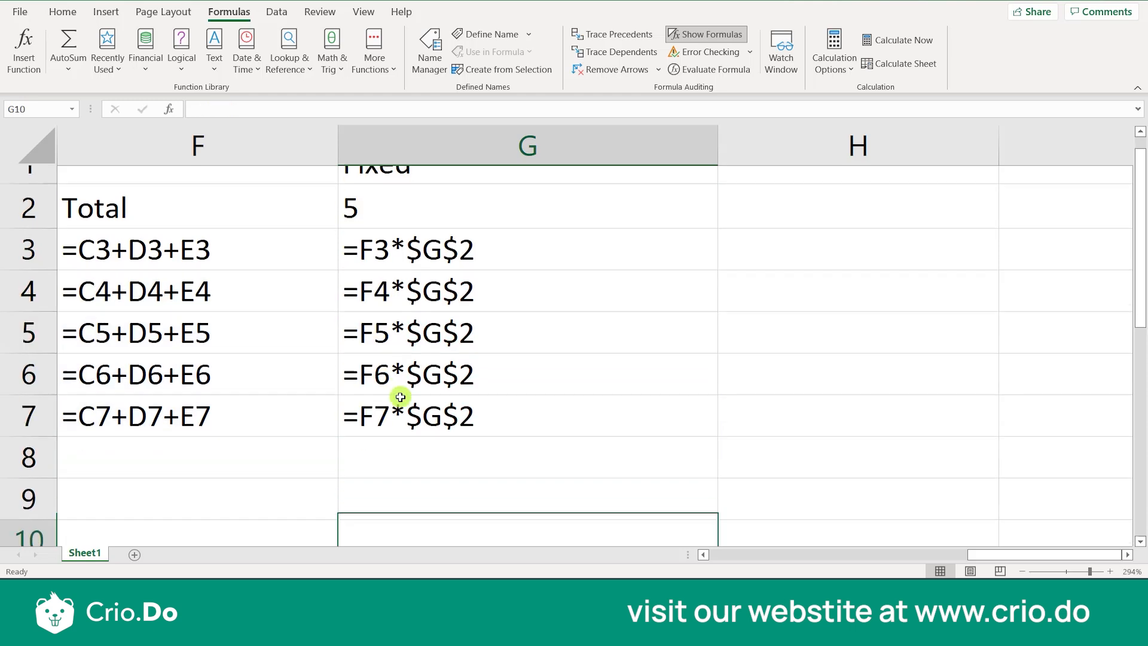
key(Down)
key(Left)
key(Home)
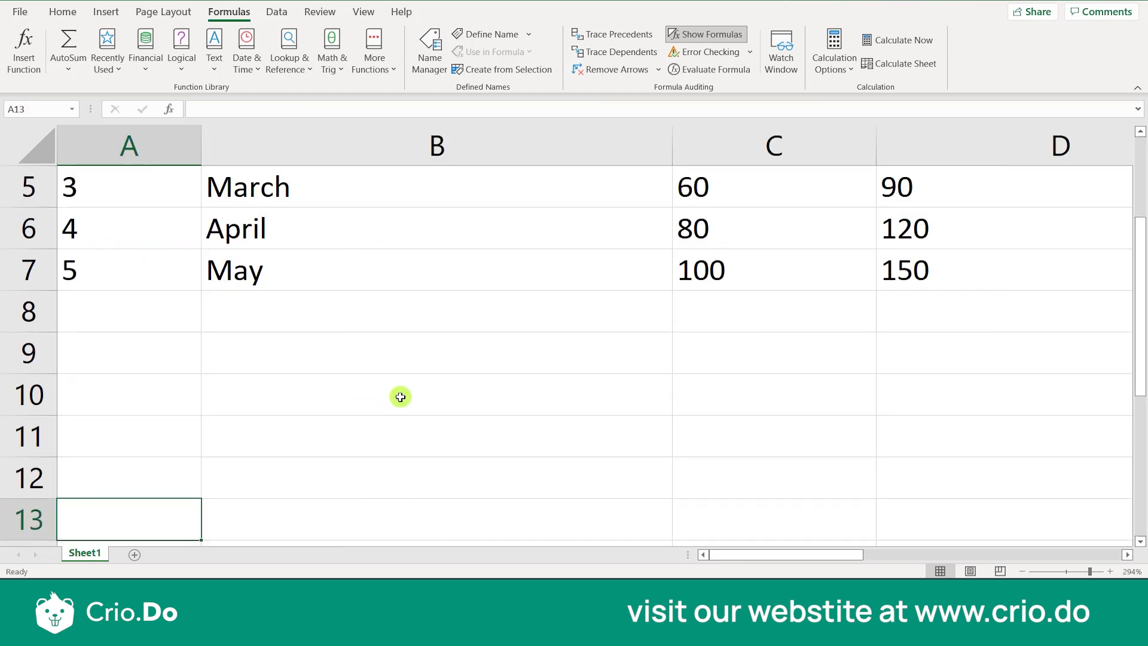
key(Up)
key(Up)
key(Up)
key(Up)
key(Right)
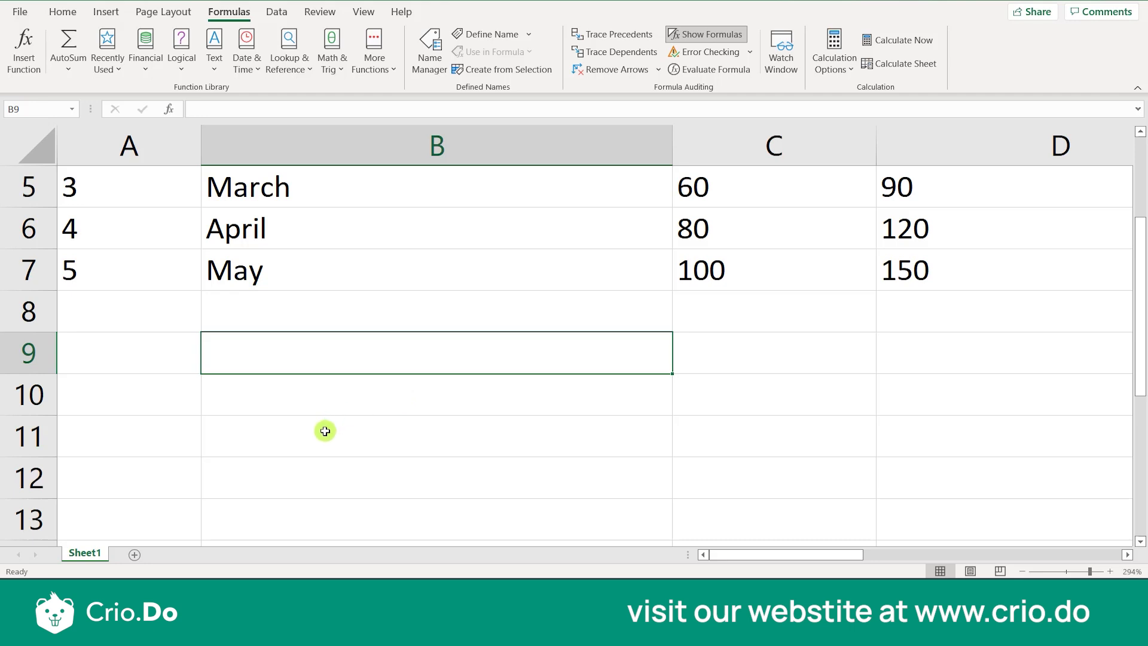
click(325, 406)
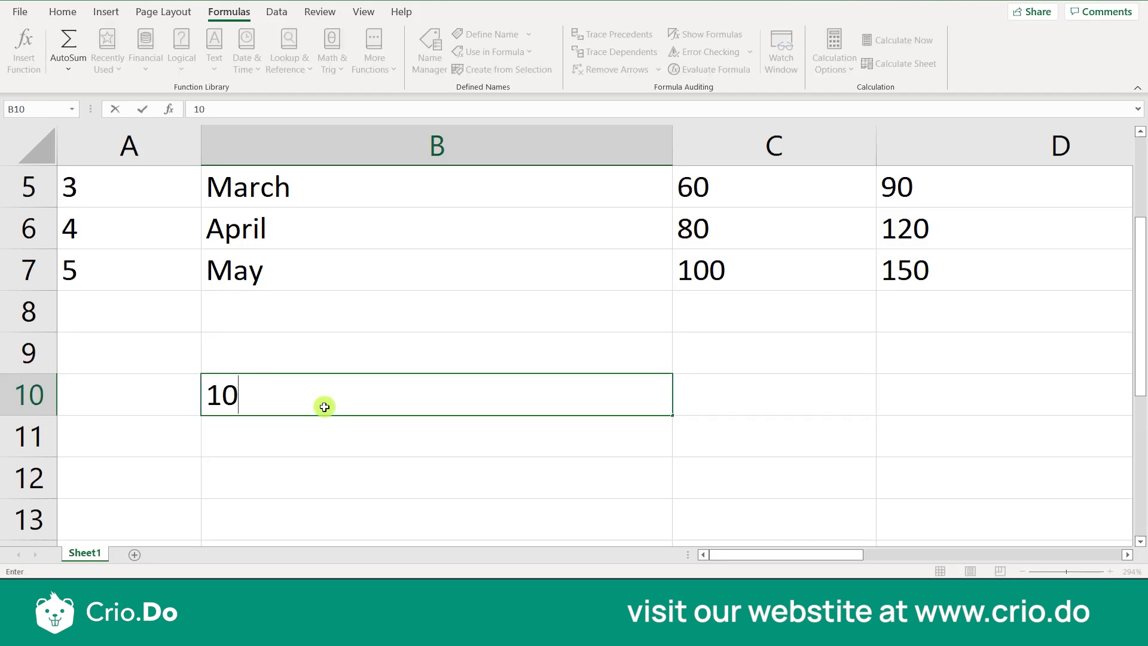
key(Tab)
Enter the values 5, 100, 15 and 20 across row 9 in cells C9 to F9
key(Up)
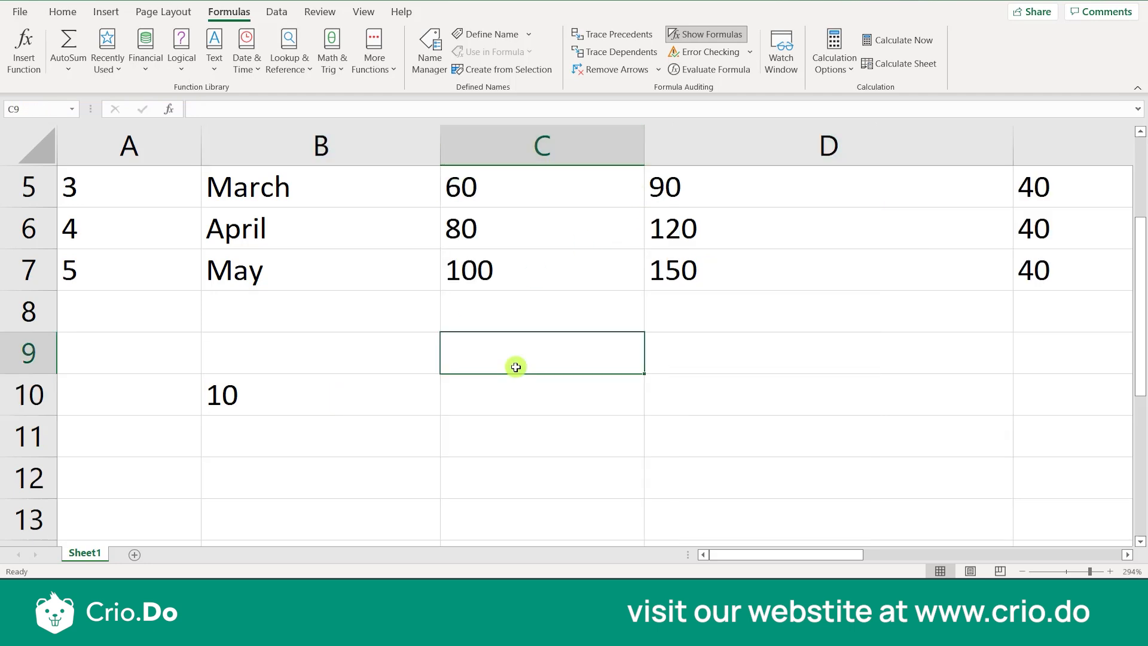
text(5)
key(Tab)
text(100)
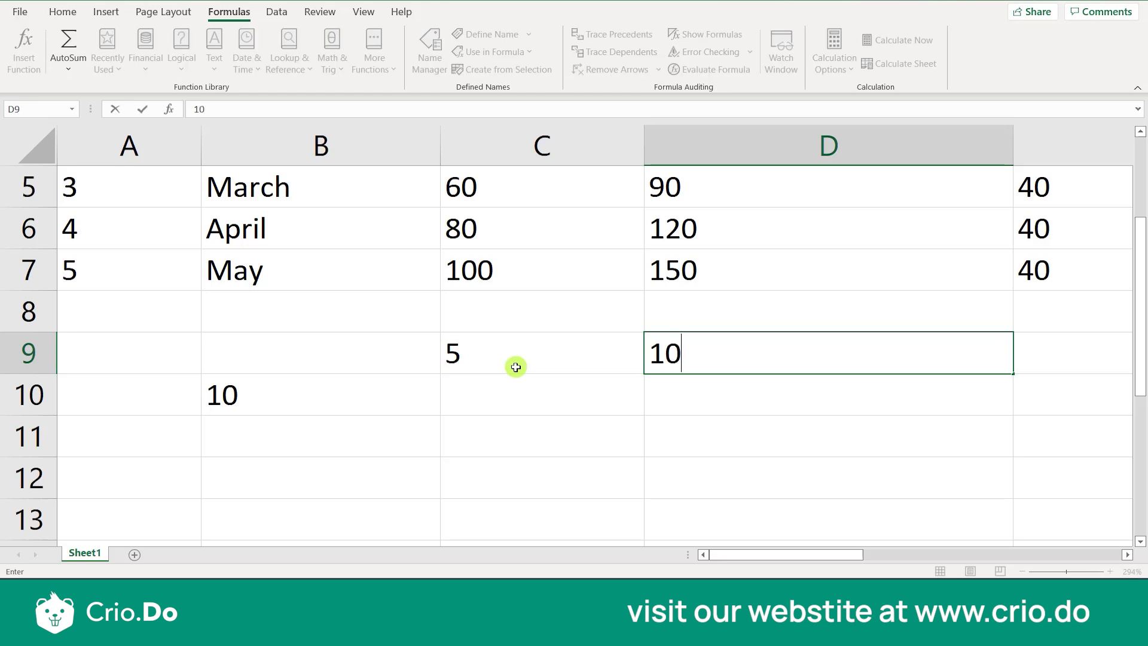
key(Tab)
text(15)
key(Tab)
text(20)
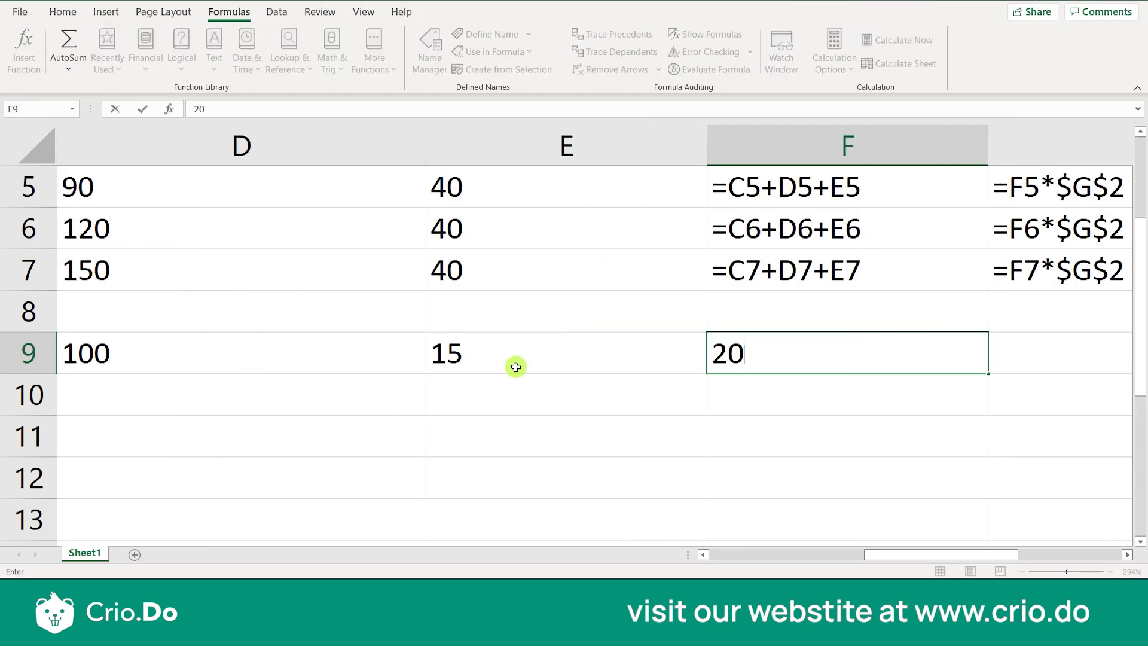
click(209, 482)
key(Left)
key(Left)
key(Left)
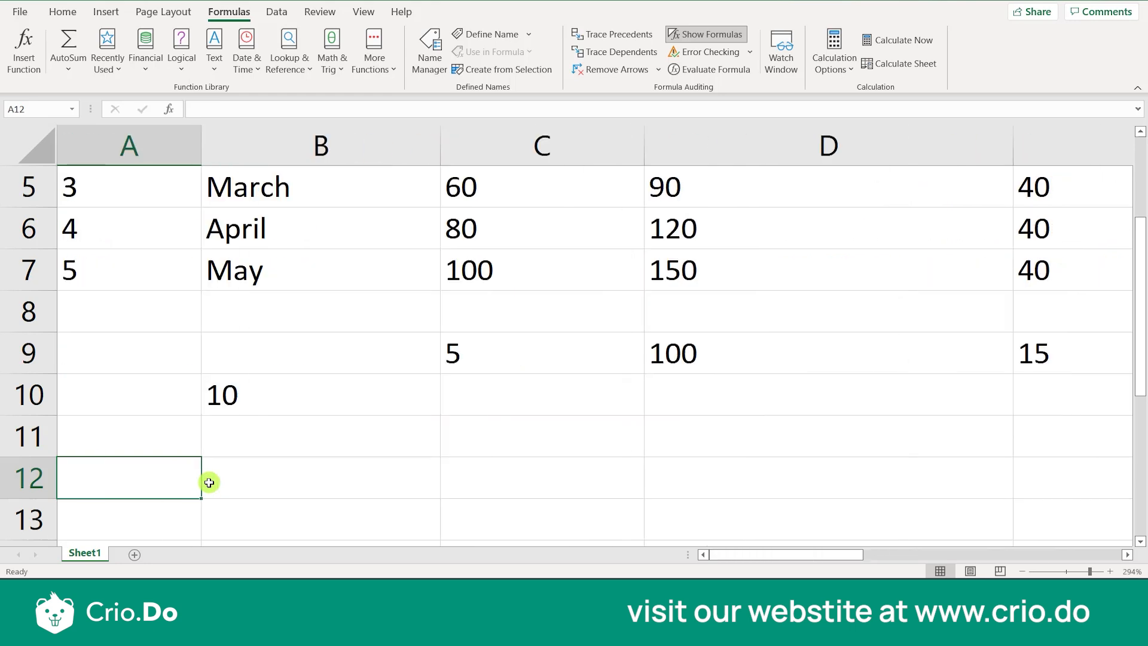
Add a new worksheet and enter 10 in its cell C5
click(131, 558)
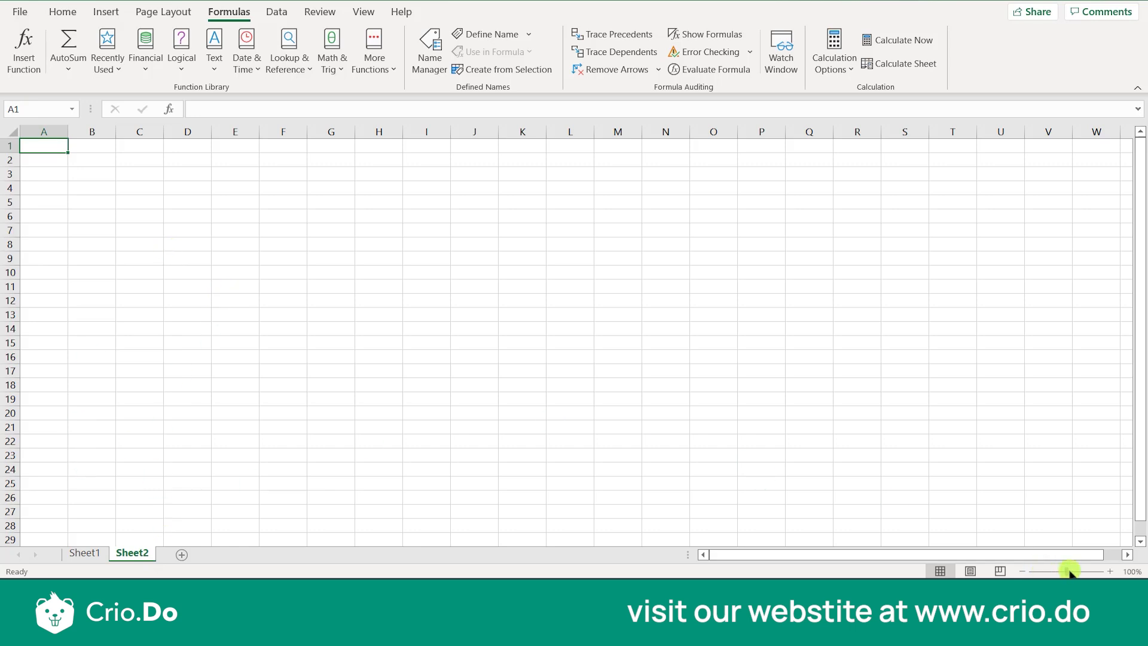
drag(1067, 572, 1072, 571)
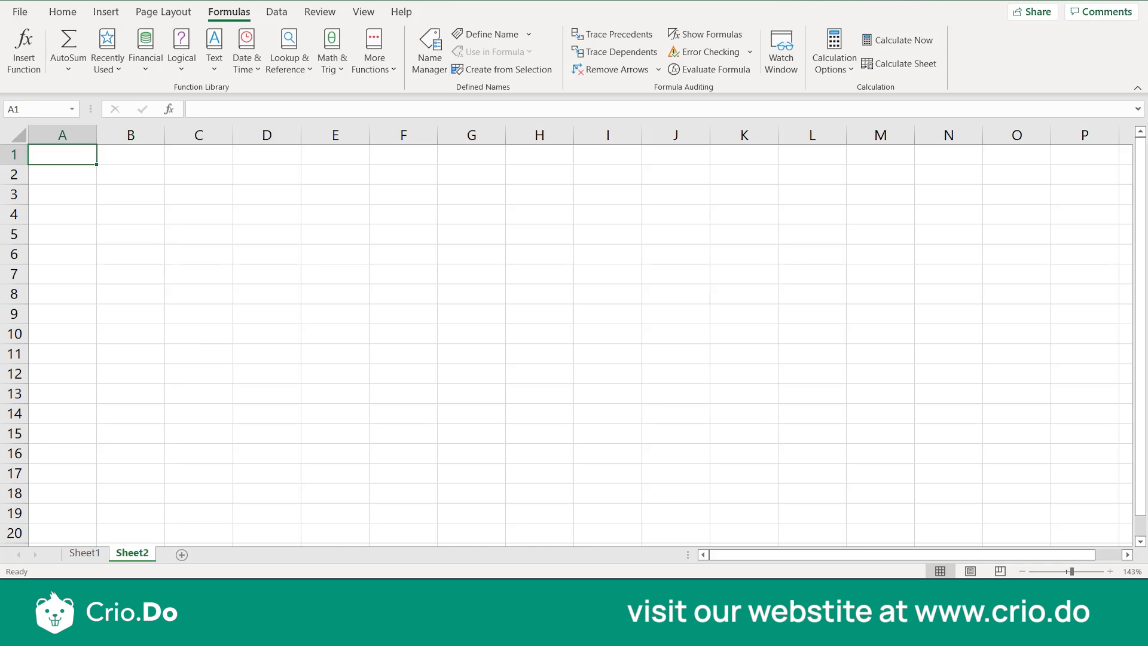
click(92, 556)
click(228, 395)
click(133, 551)
click(219, 241)
key(Right)
key(Left)
text(10)
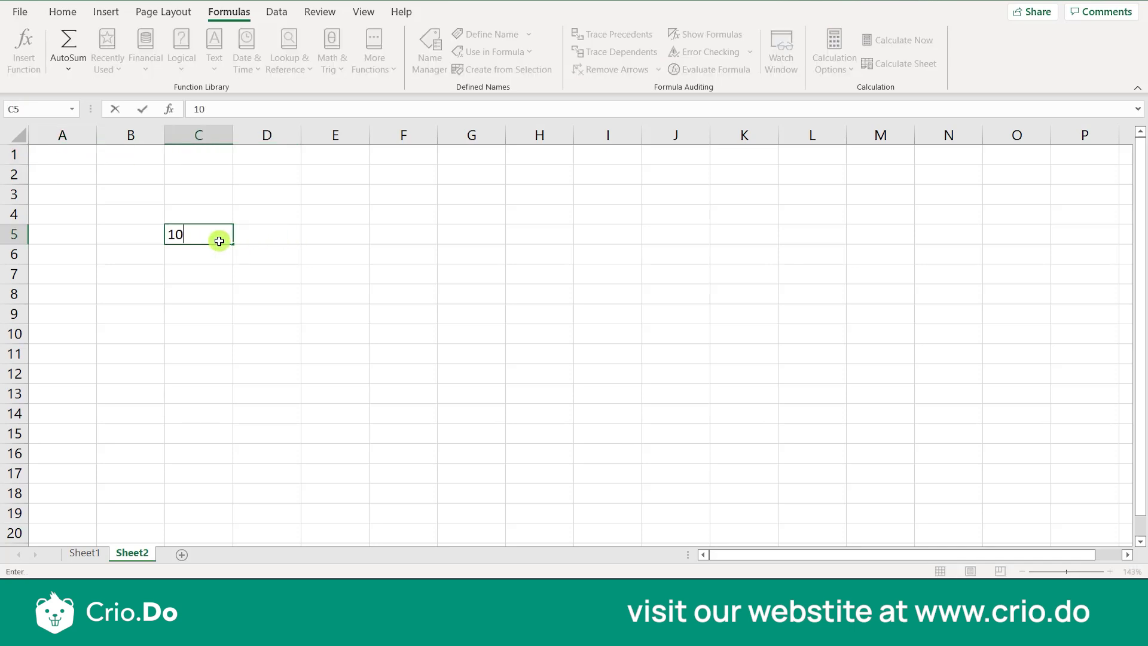
key(Tab)
Enter the values 5, 100, 15 and 20 across row 4 in cells D4 to G4 of Sheet2
key(Up)
text(5)
key(Tab)
text(100)
key(Tab)
text(15)
key(Tab)
text(20)
key(Down)
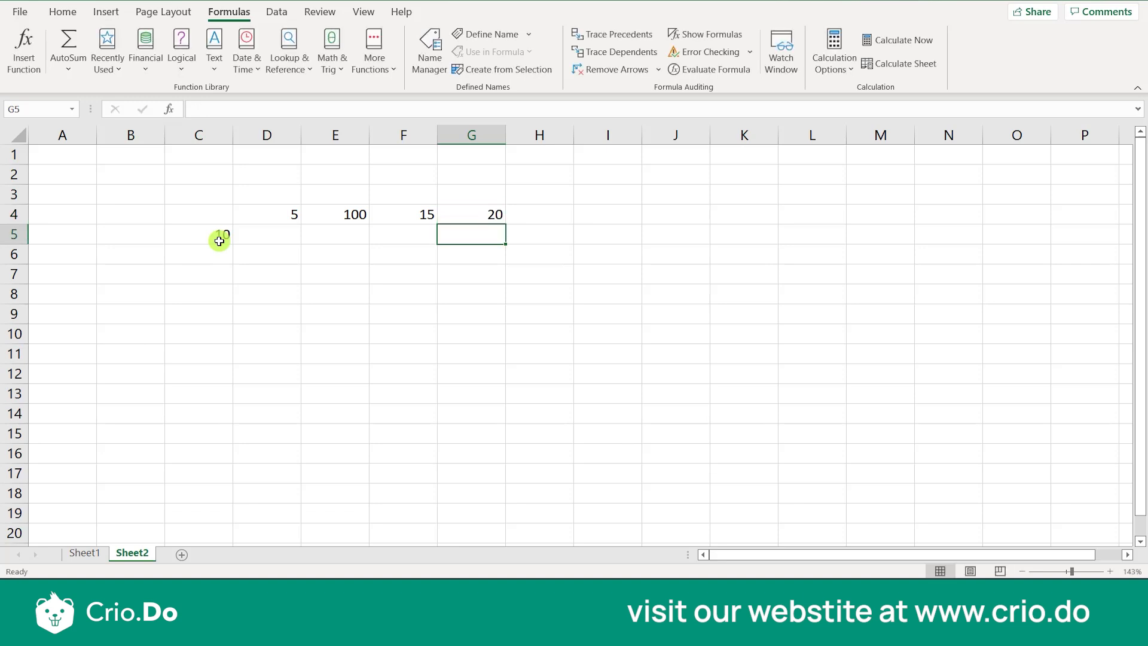
Examine the cells D5 to G5 below the row of numbers and the value in C5
click(254, 245)
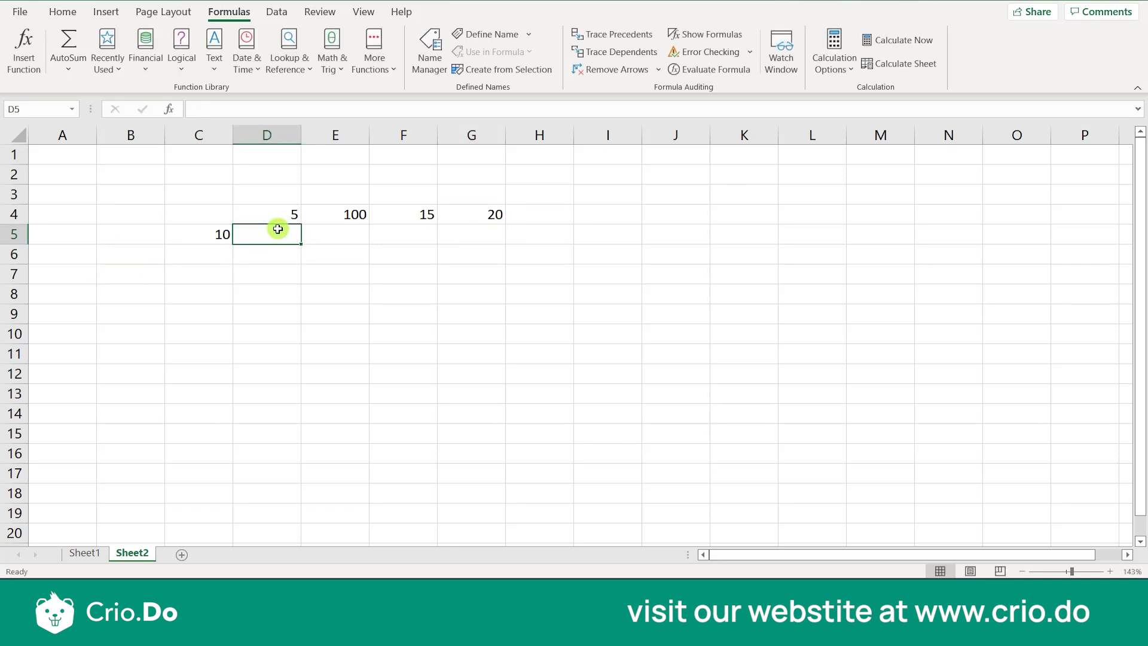
text(=)
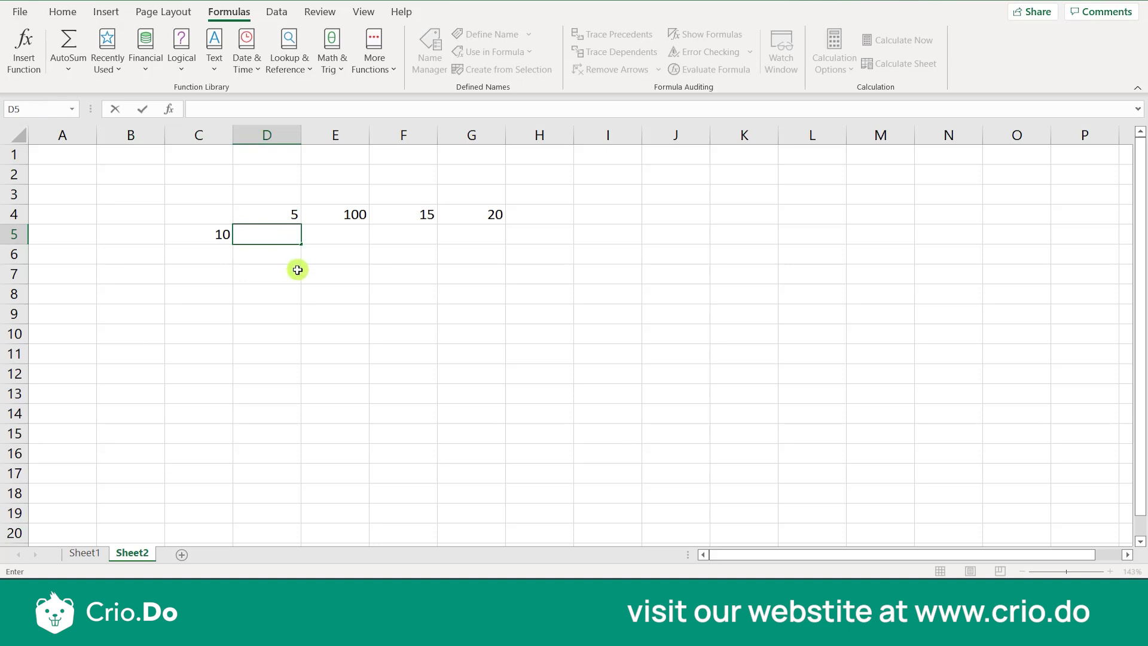
drag(346, 239, 403, 238)
click(403, 239)
click(465, 238)
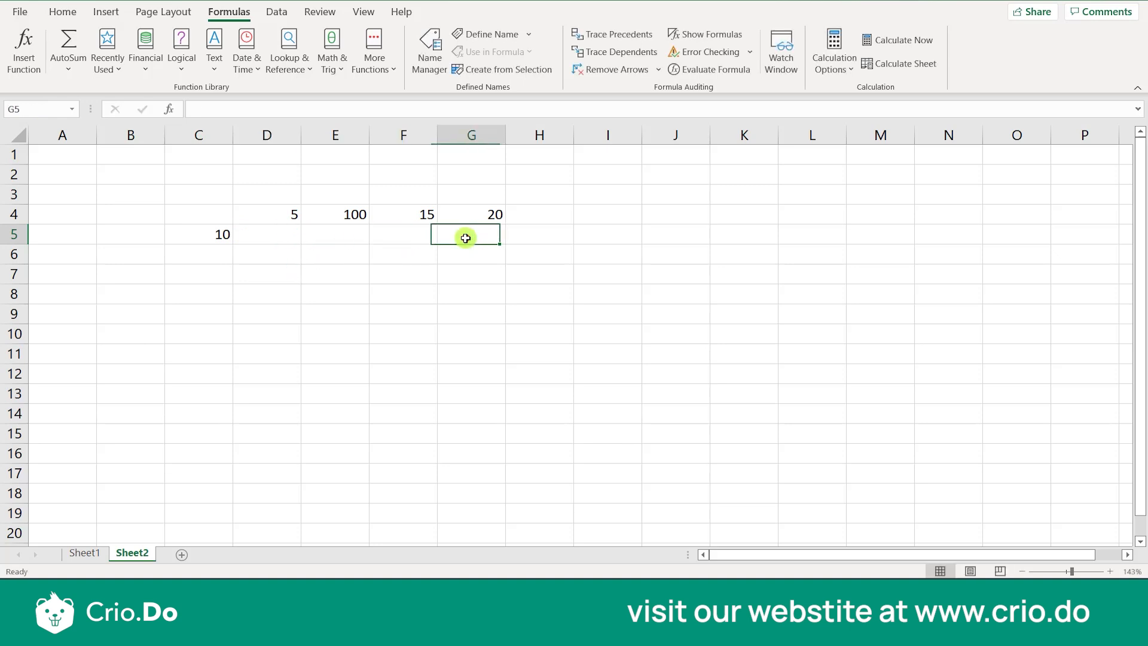
click(209, 238)
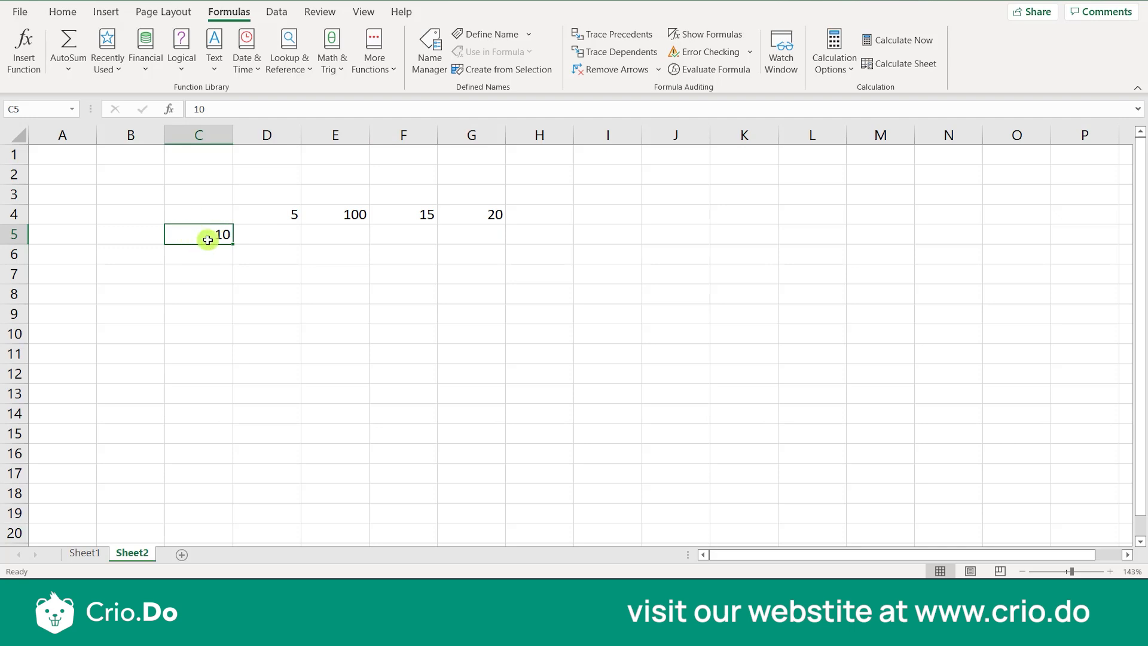
click(279, 215)
click(320, 214)
click(380, 214)
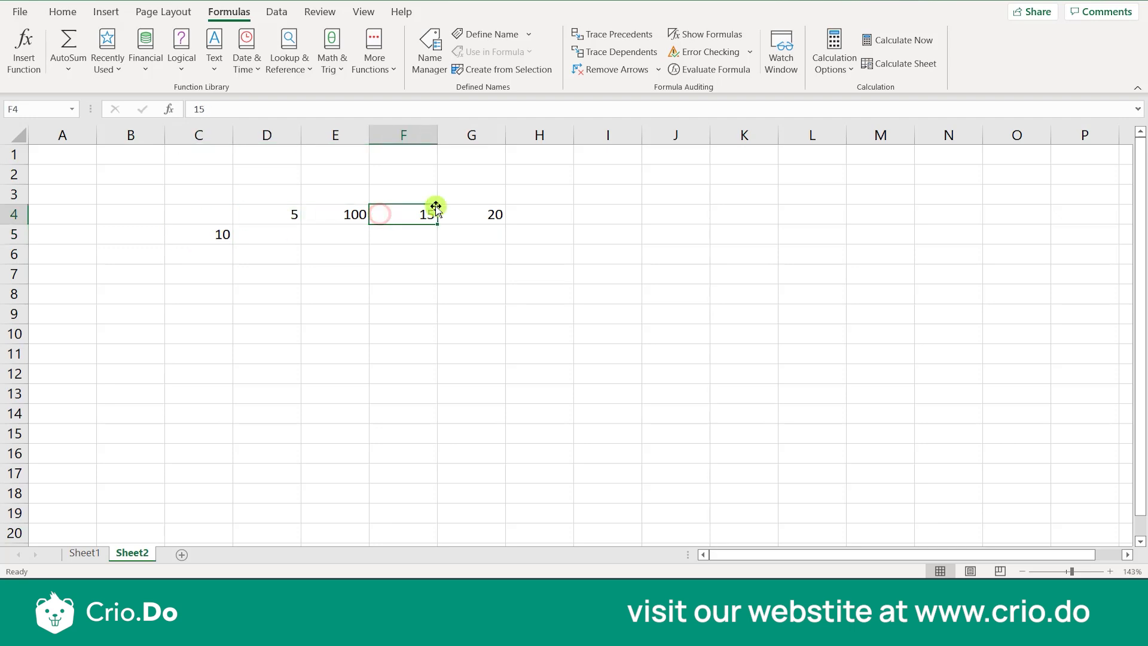
click(464, 206)
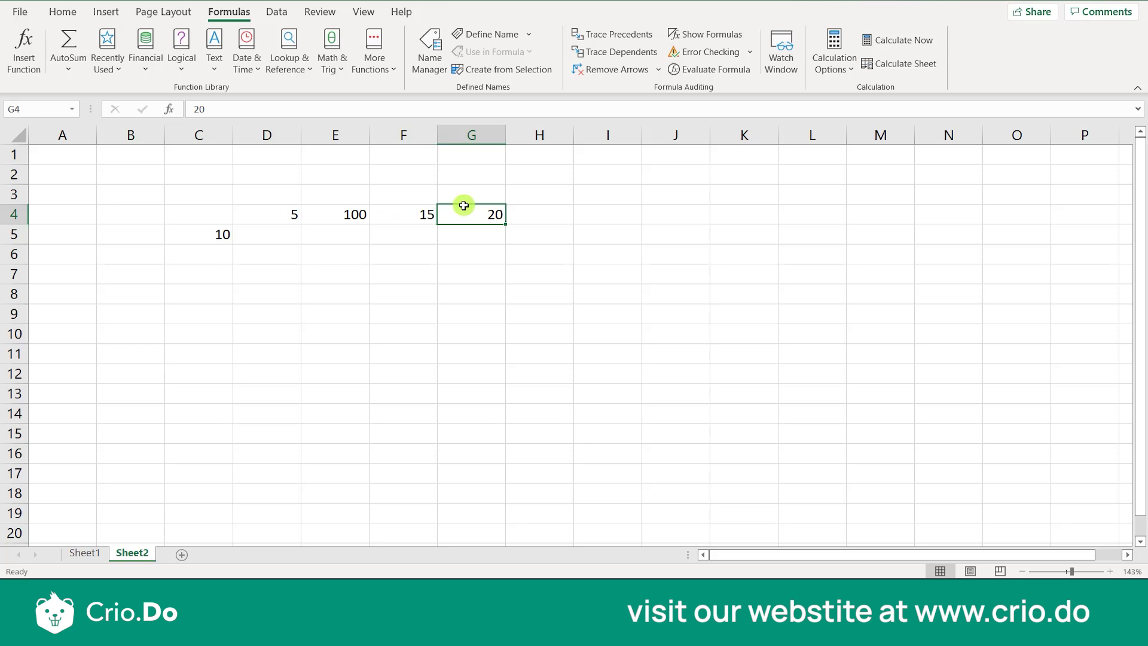
Enter the values 20, 30 and 40 down column C in cells C6 to C8
click(217, 254)
text(20)
key(Return)
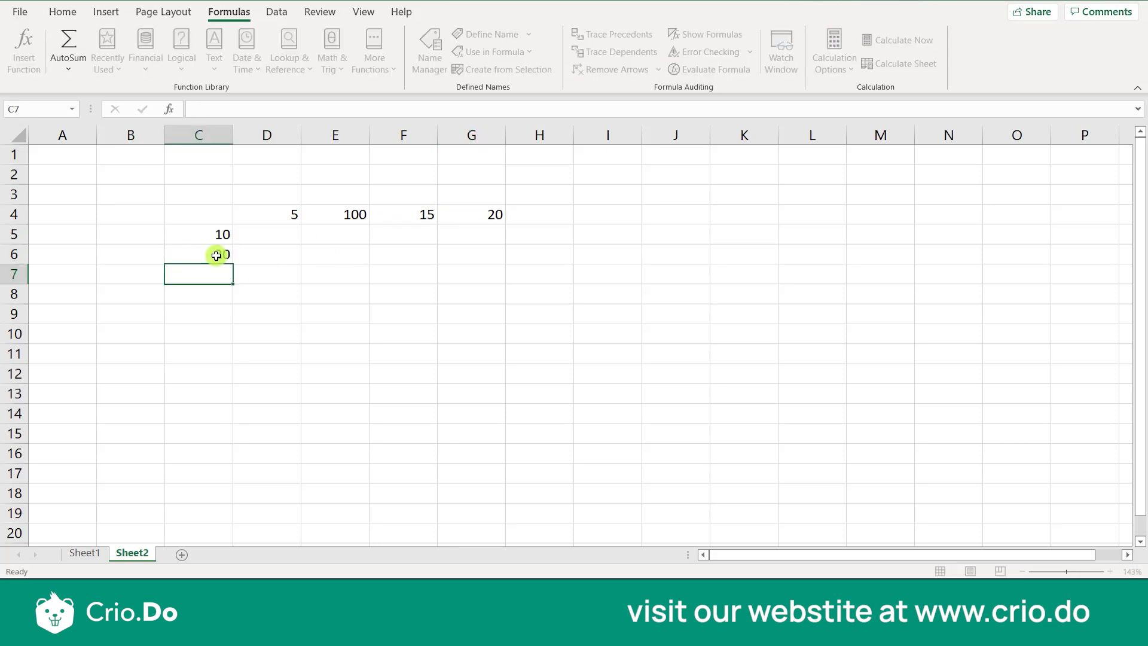
text(30)
key(Return)
text(40)
click(246, 306)
Examine how the value in C5 pairs with the numbers in row 4 and the empty cells below them
click(217, 241)
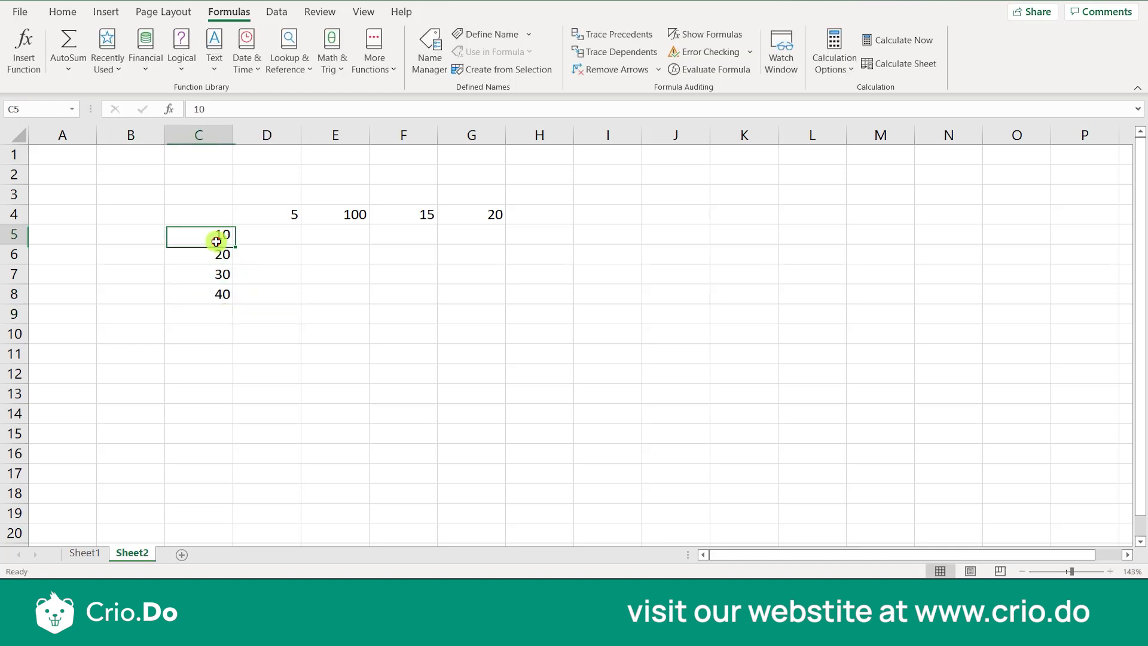
click(264, 217)
click(214, 236)
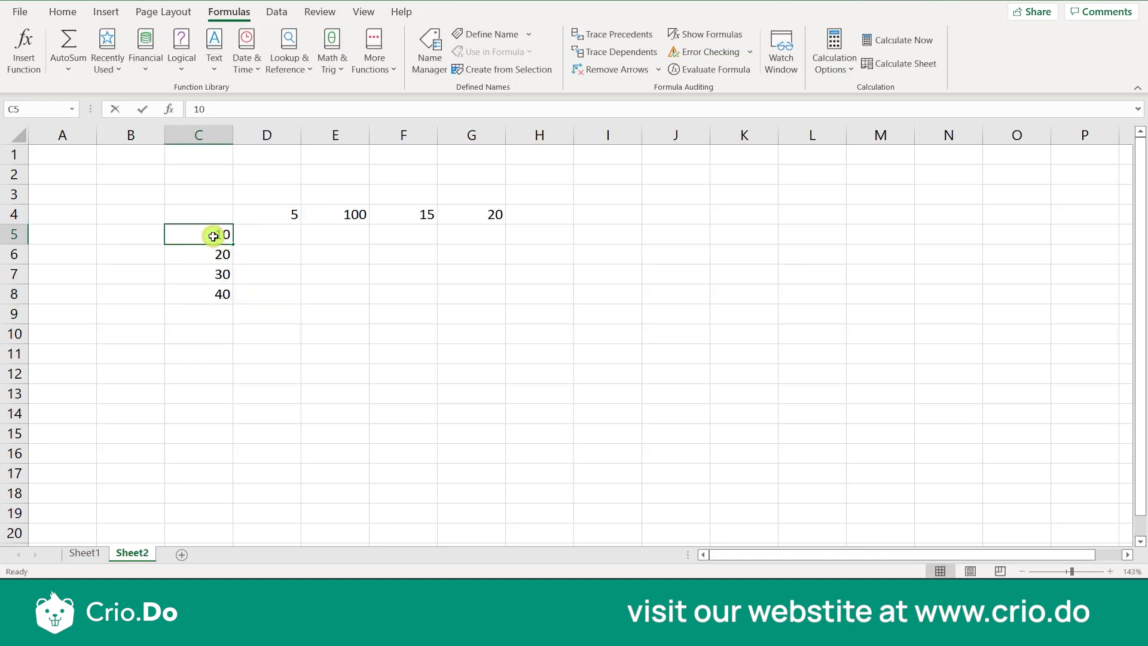
click(336, 246)
click(336, 236)
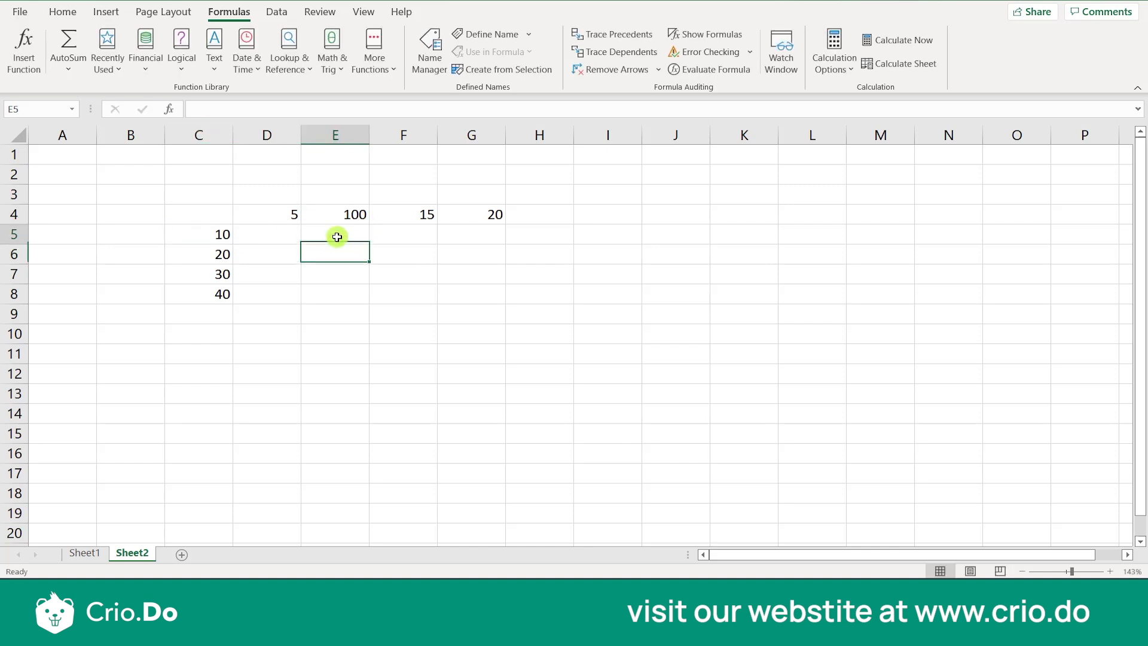
double_click(209, 238)
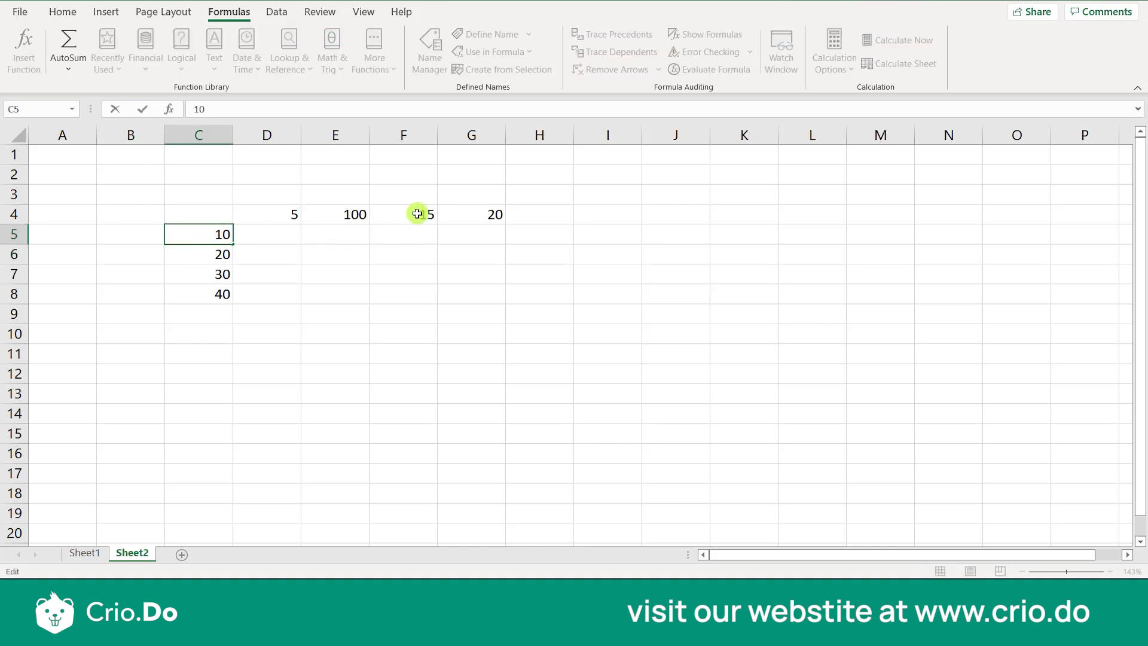
double_click(418, 214)
double_click(404, 240)
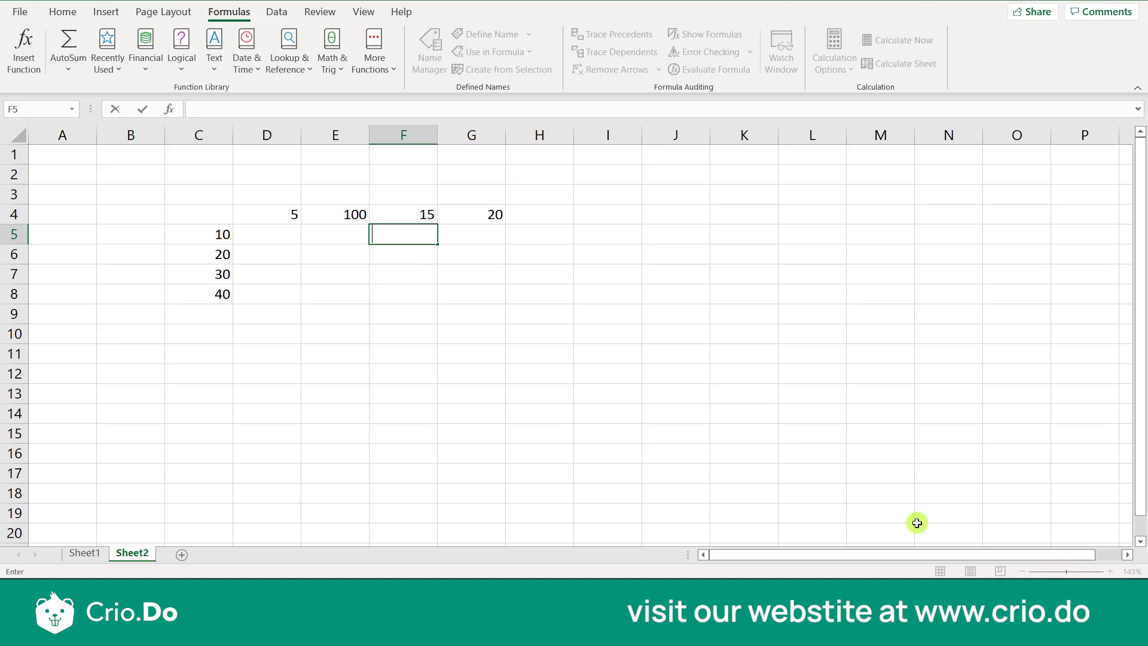
Enter the text entries 10*5, 10*100, 10*15 and 10*20 across row 5 in cells D5 to G5
click(837, 489)
drag(1074, 572, 1079, 572)
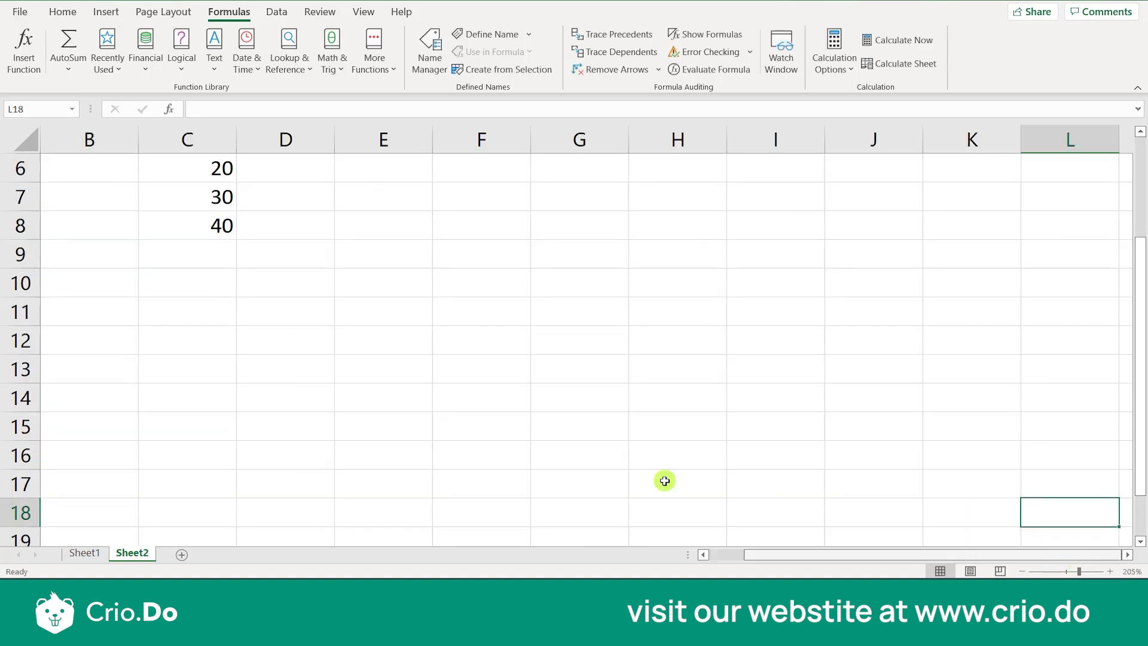
scroll(623, 420, up, 1)
click(306, 245)
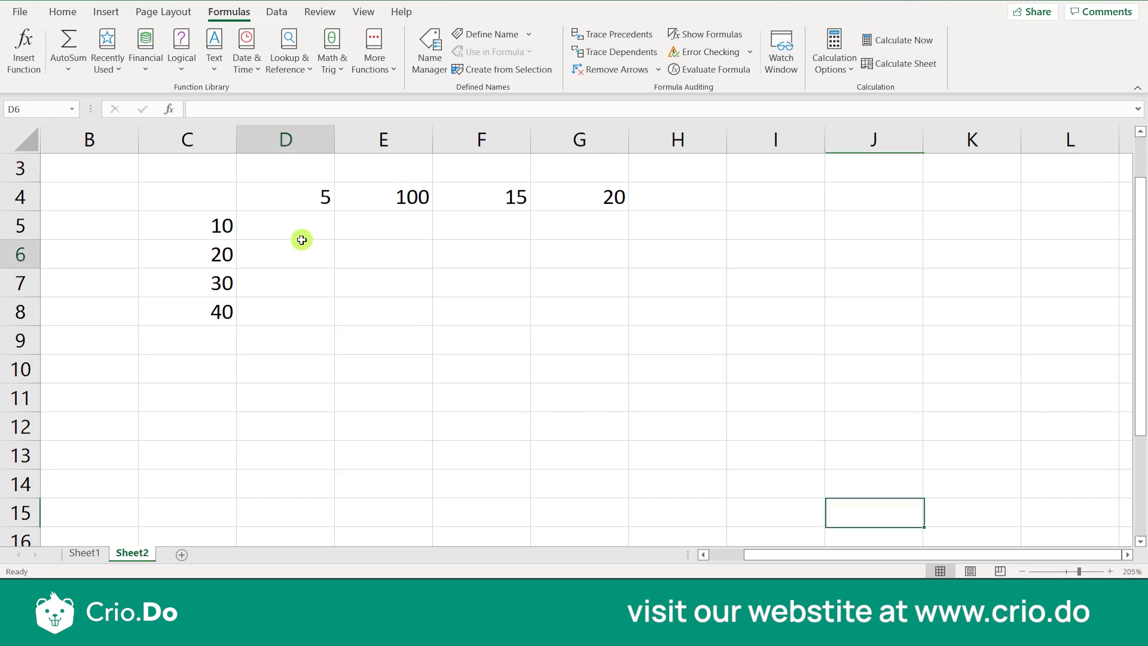
click(304, 230)
key(Return)
click(304, 230)
text(10*)
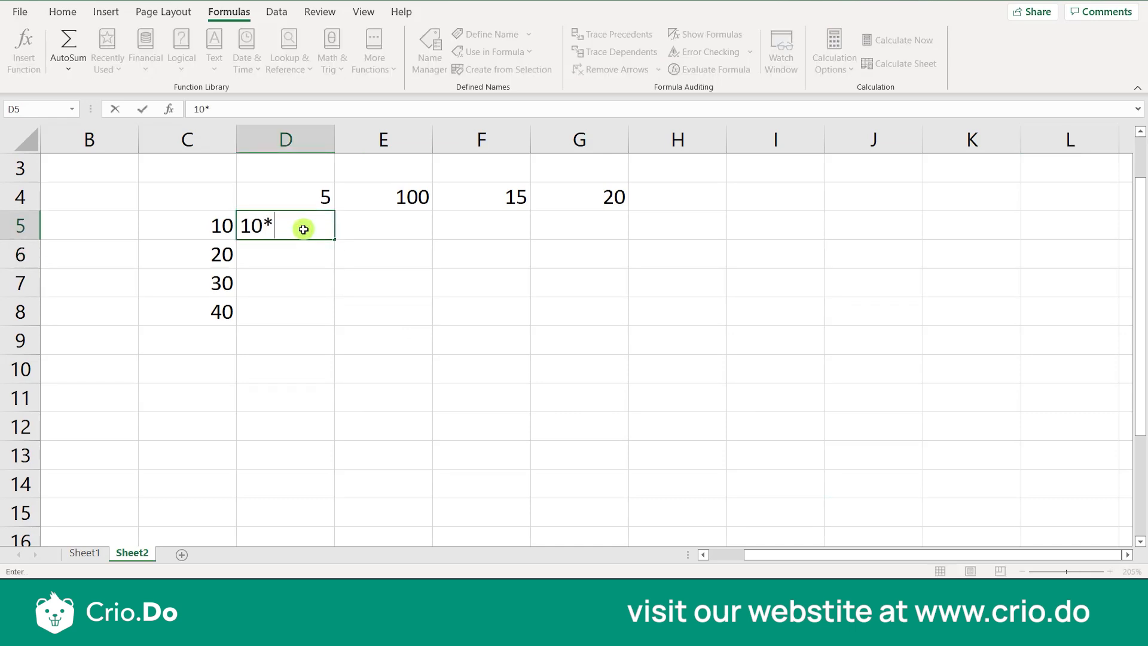
key(Tab)
text(10)
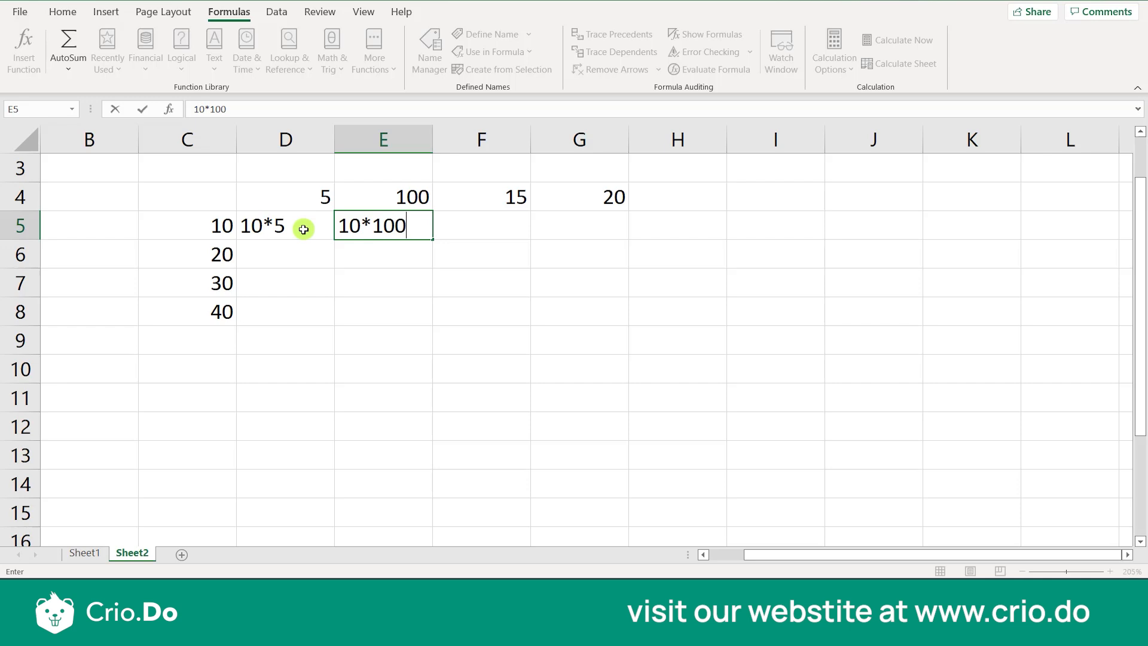
key(Tab)
text(10*15)
key(Tab)
text(10)
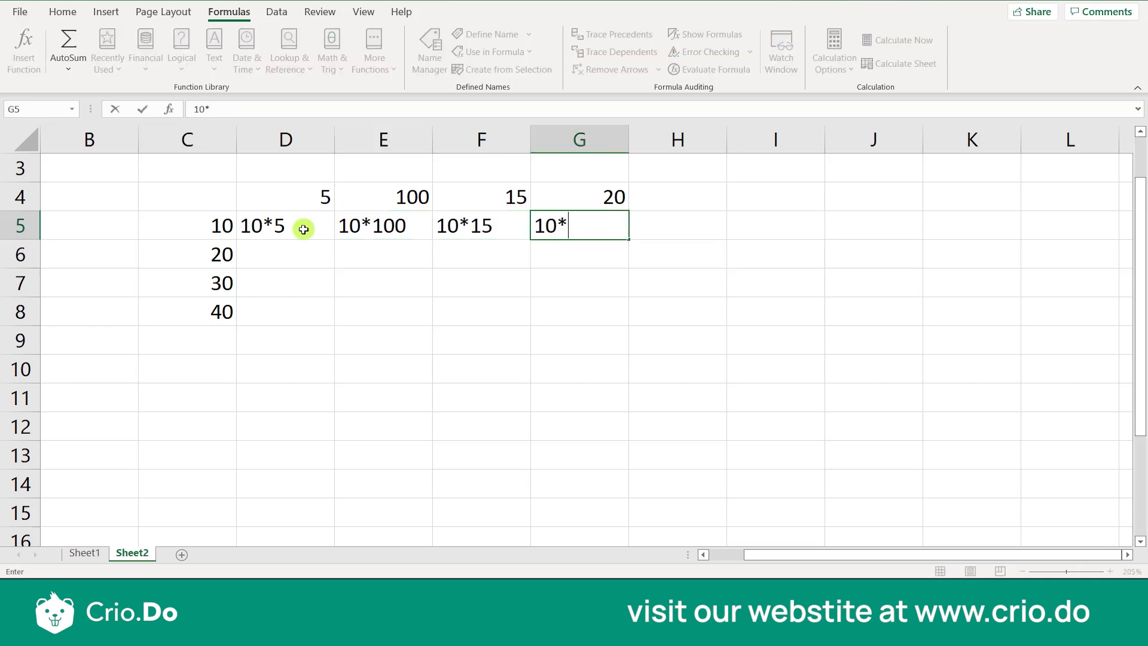
key(Return)
Enter the text entries 20*5, 20*100, 20*15 and 20*20 across row 6 in cells D6 to G6
text(20)
key(Tab)
text(20*100)
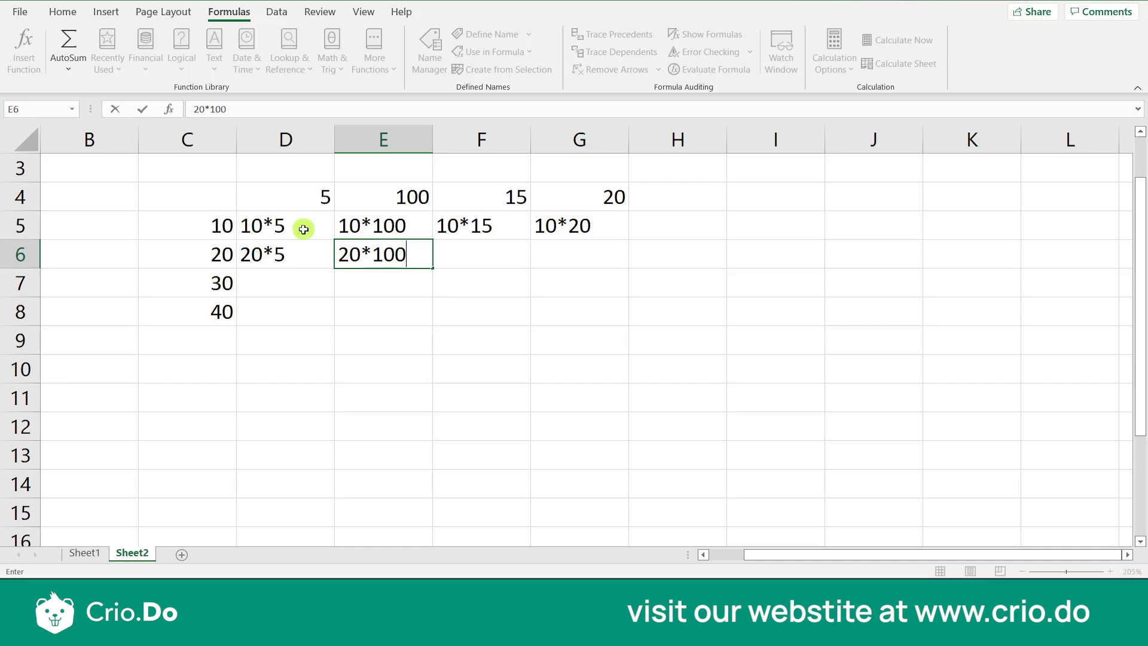
key(Tab)
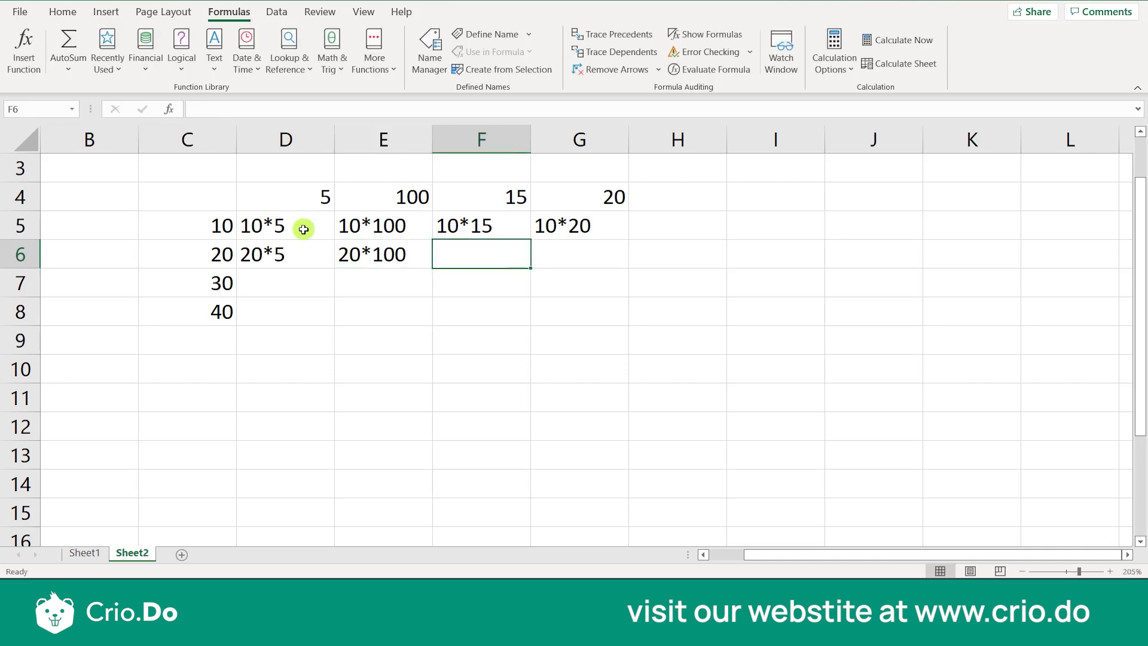
text(20)
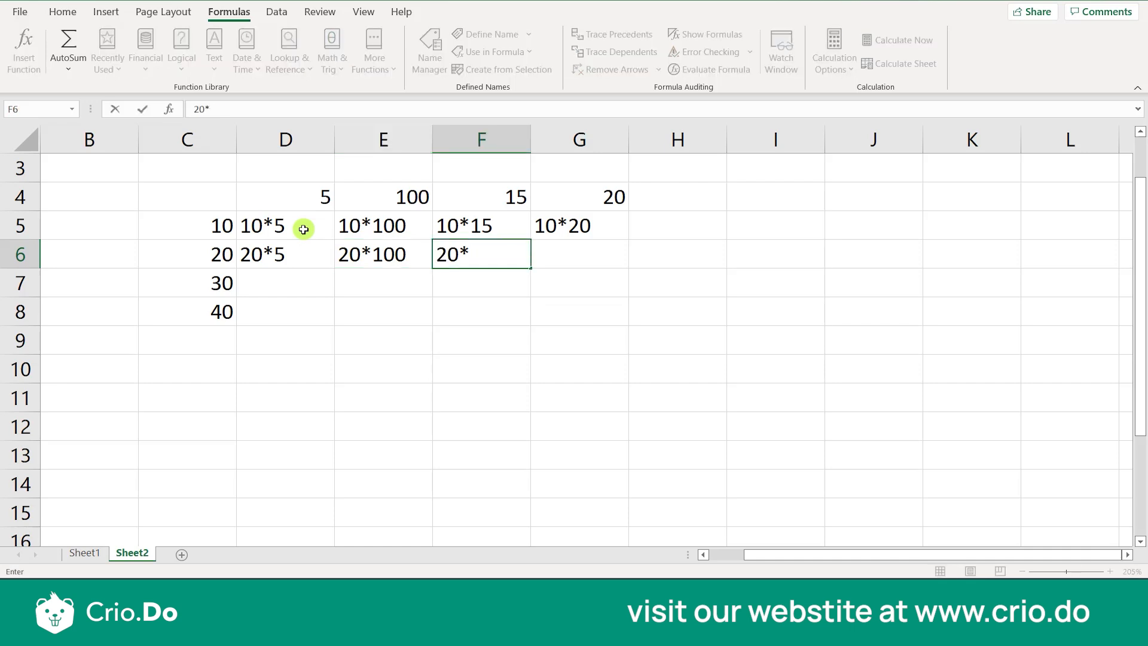
text(*15)
key(Tab)
text(2)
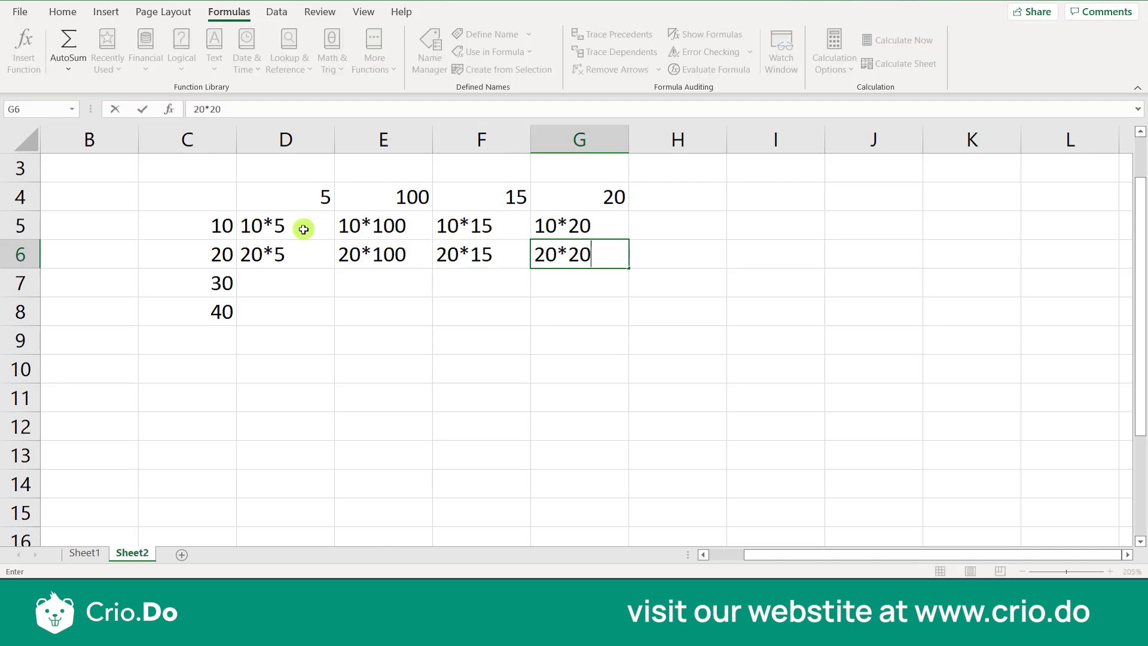
key(Return)
Enter the text entries 30*5, 30*100, 30*15 and 30*20 across row 7 in cells D7 to G7
key(Left)
key(Left)
key(Left)
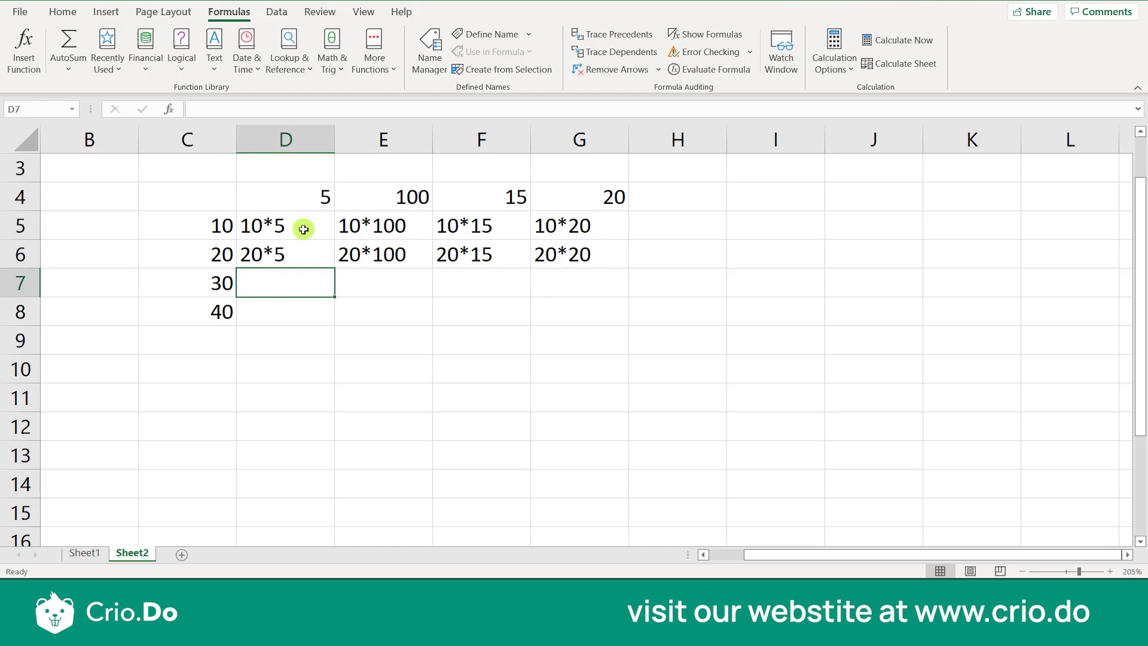
text(30*5)
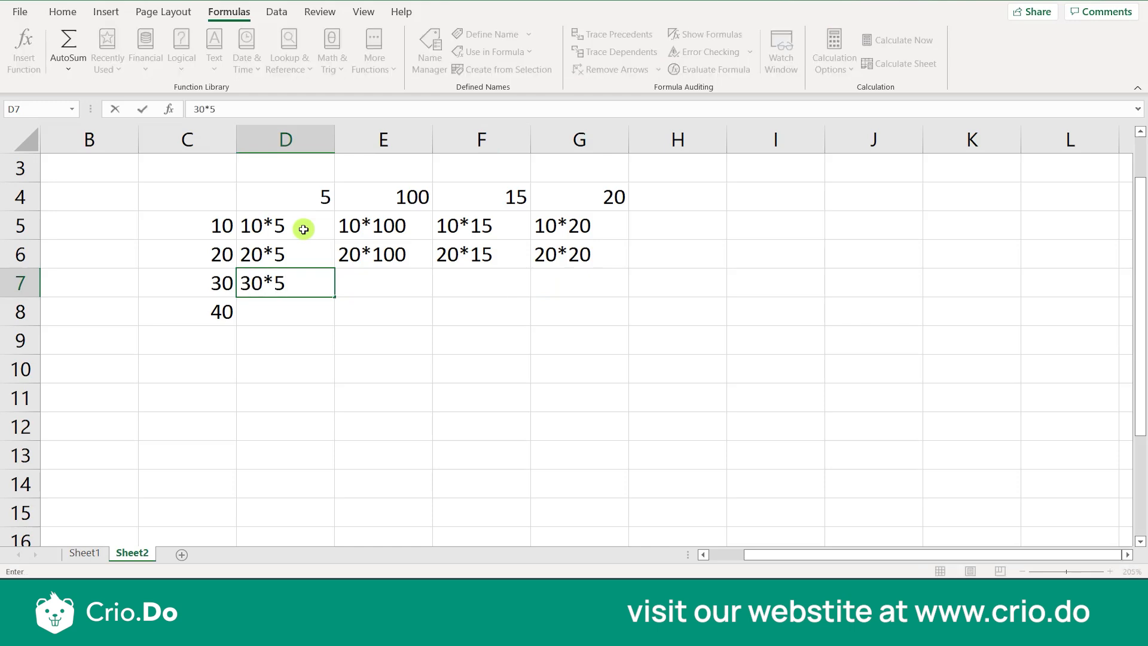
key(Right)
text(30)
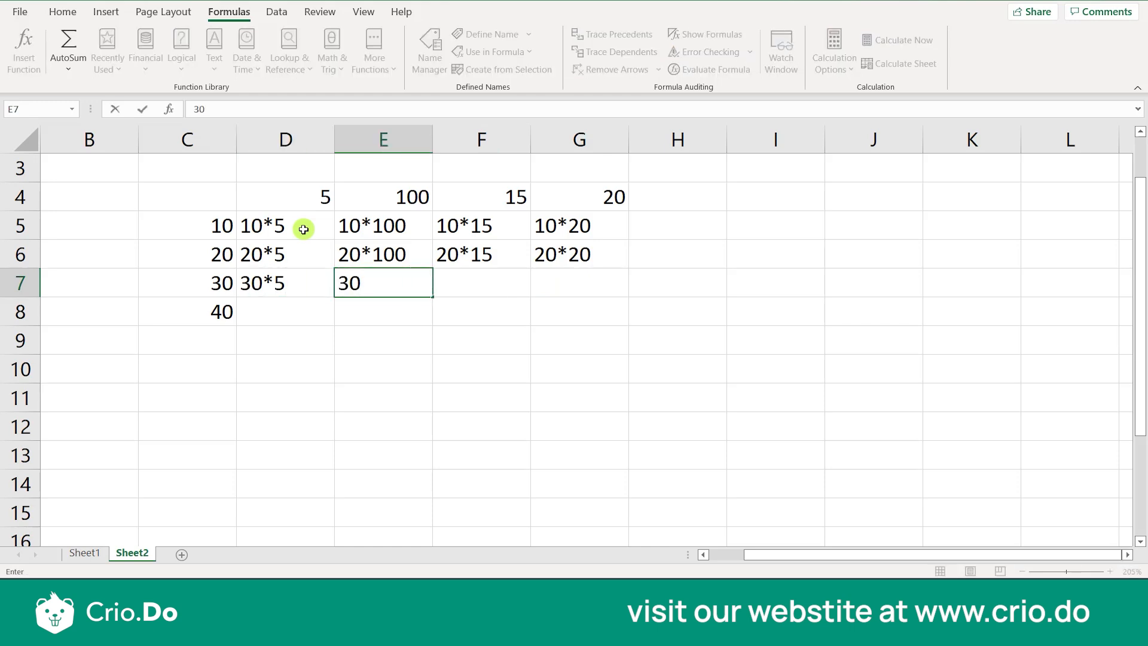
text(*100)
key(Right)
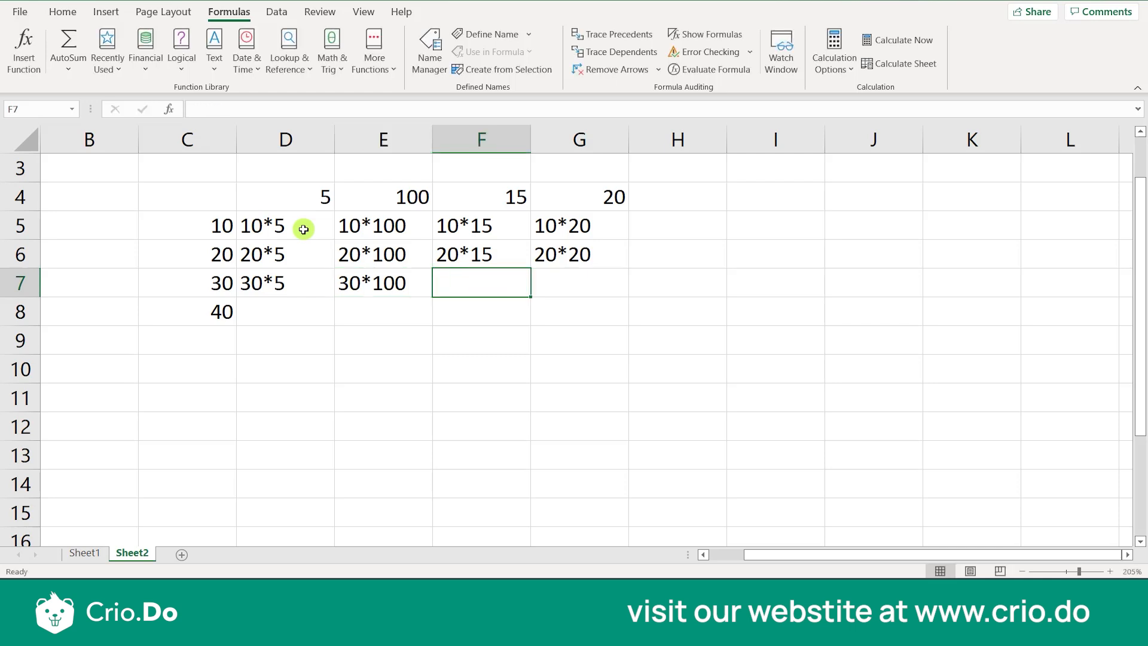
text(30*15)
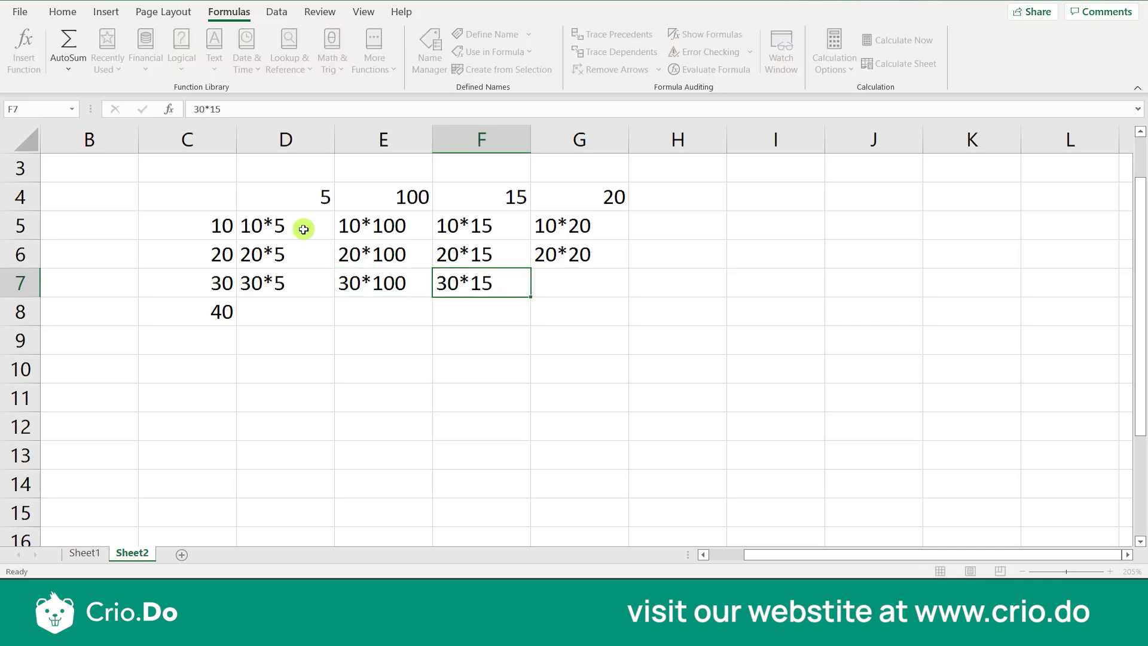
key(Right)
text(30)
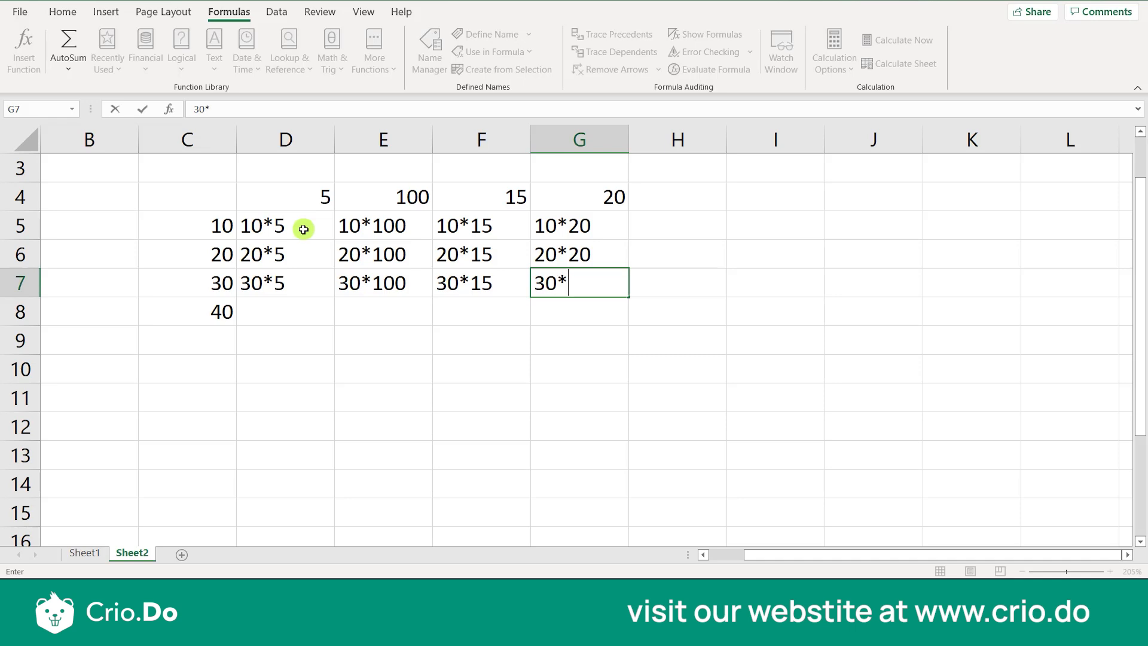
key(Return)
Enter the text entries 40*5, 40*100, 40*15 and 40*20 across row 8 in cells D8 to G8
text(40*5)
key(Right)
text(40*100)
key(Right)
text(40)
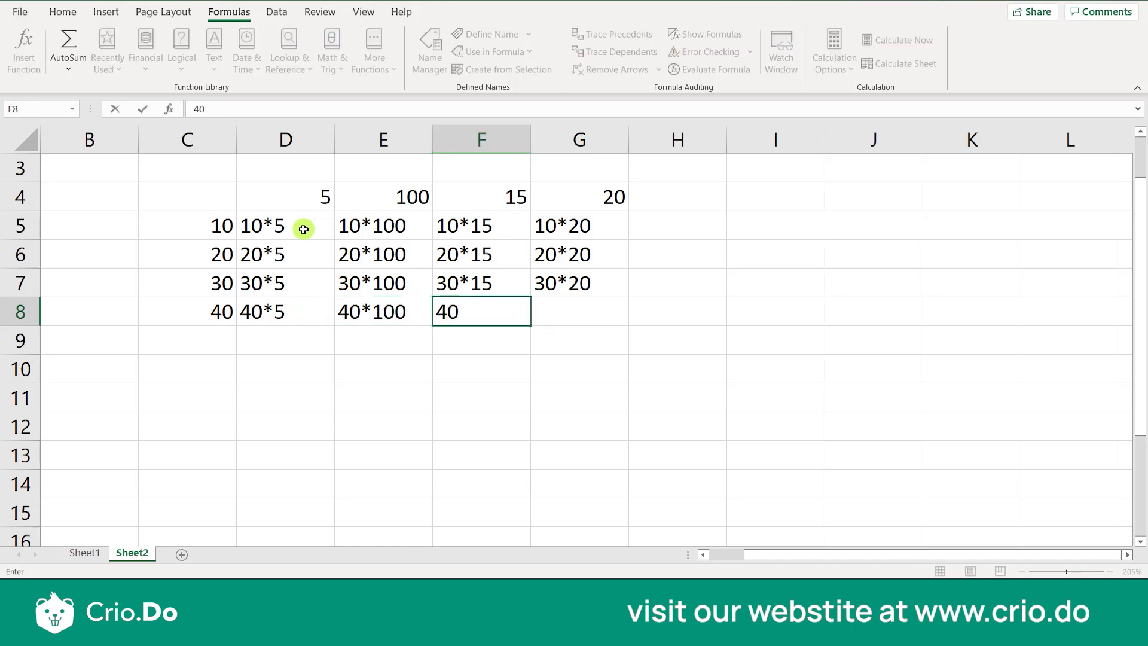
text(*15)
key(Right)
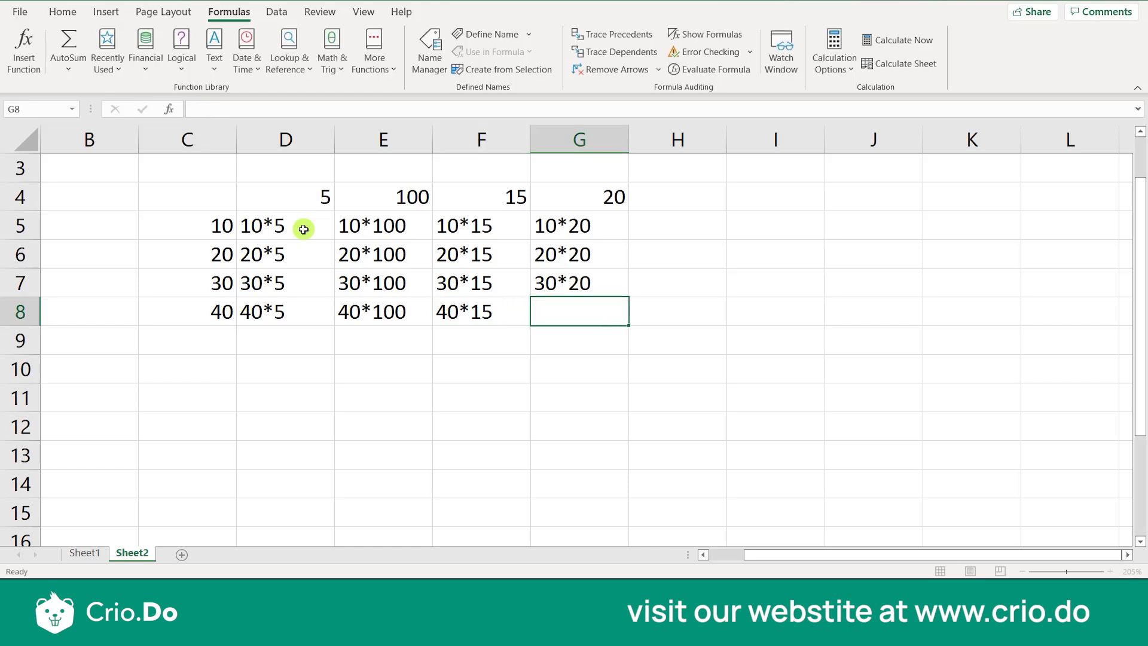
text(40*20)
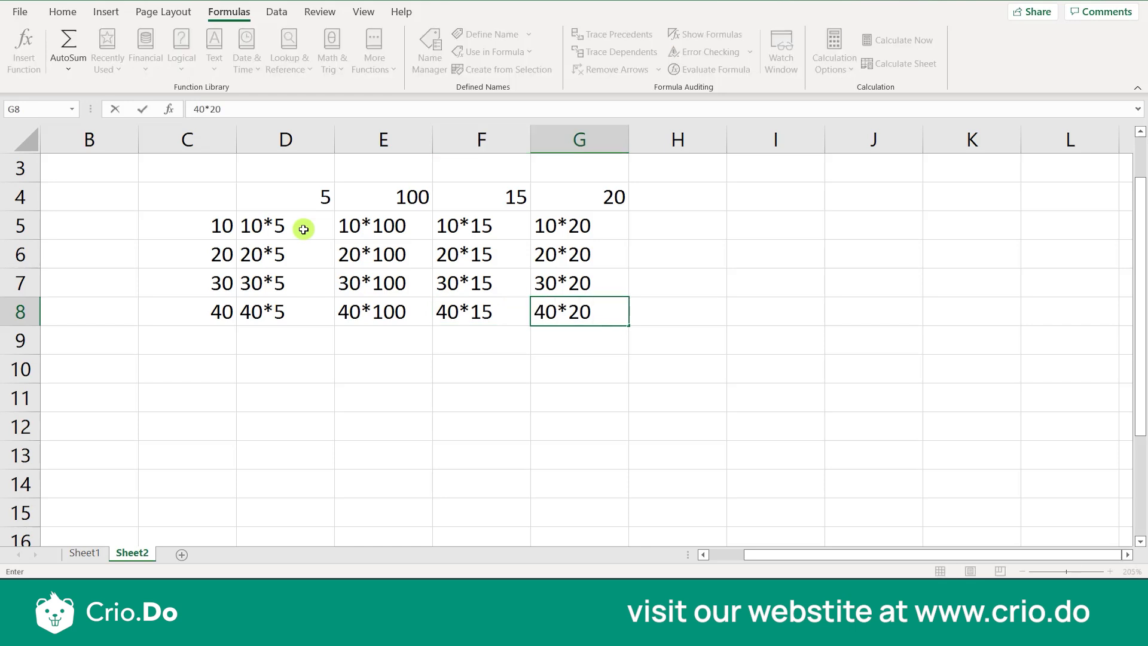
right_click(309, 495)
click(243, 418)
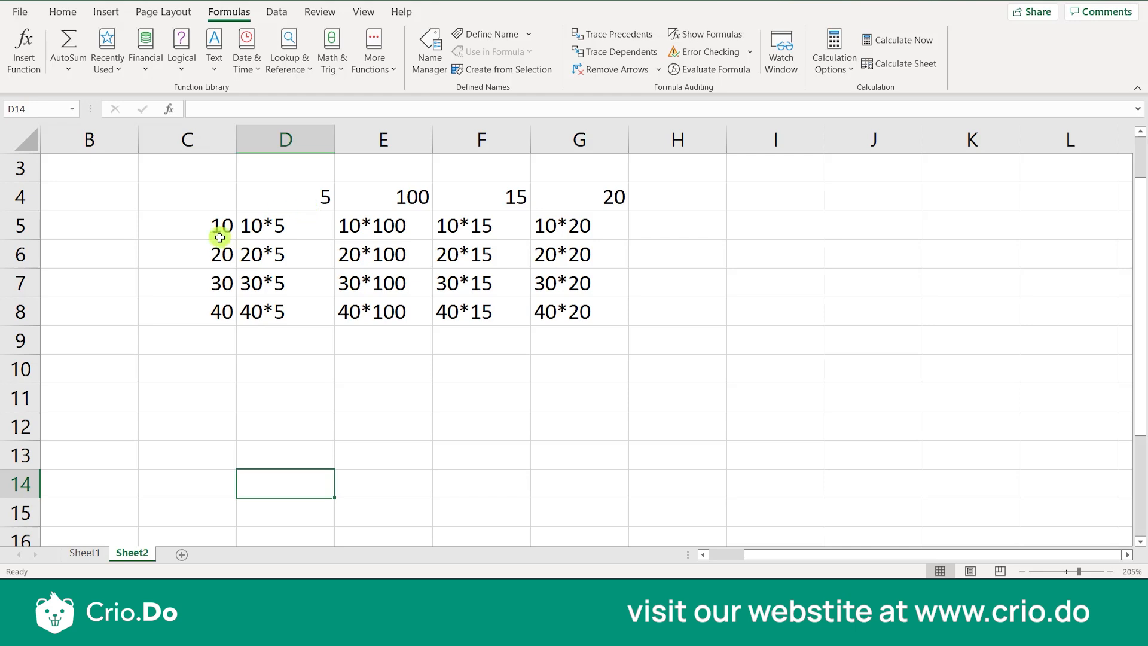
Copy the range C4:C8 and paste it starting at cell C11
drag(203, 203, 213, 303)
key(ctrl+c)
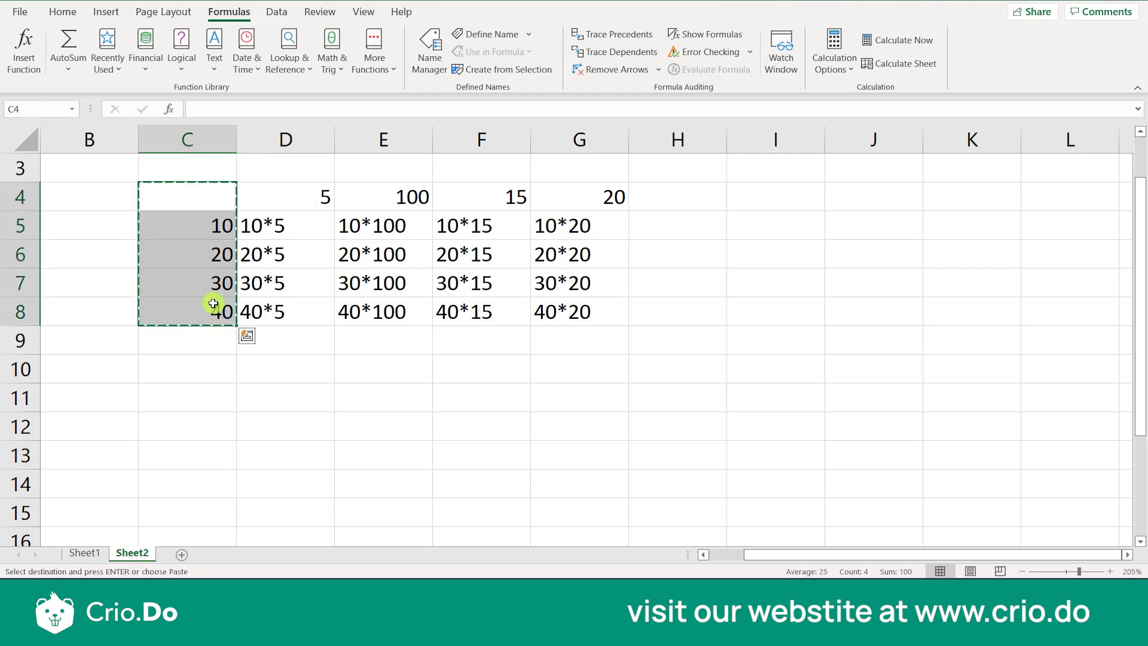
click(223, 398)
right_click(223, 401)
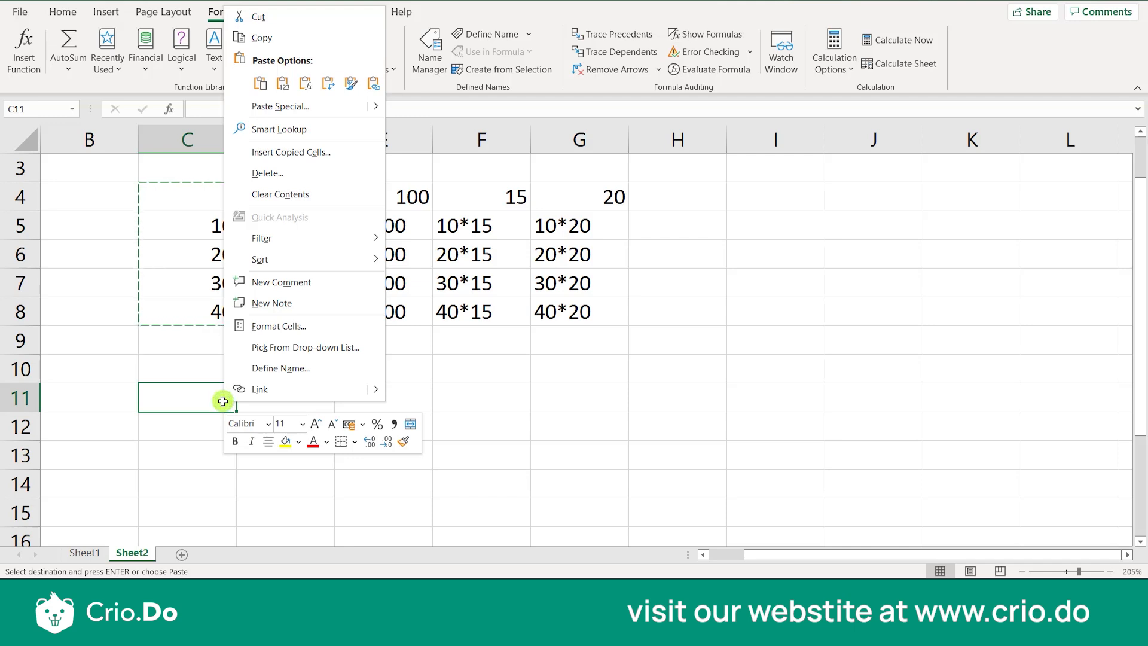
click(223, 401)
key(ctrl+v)
click(289, 442)
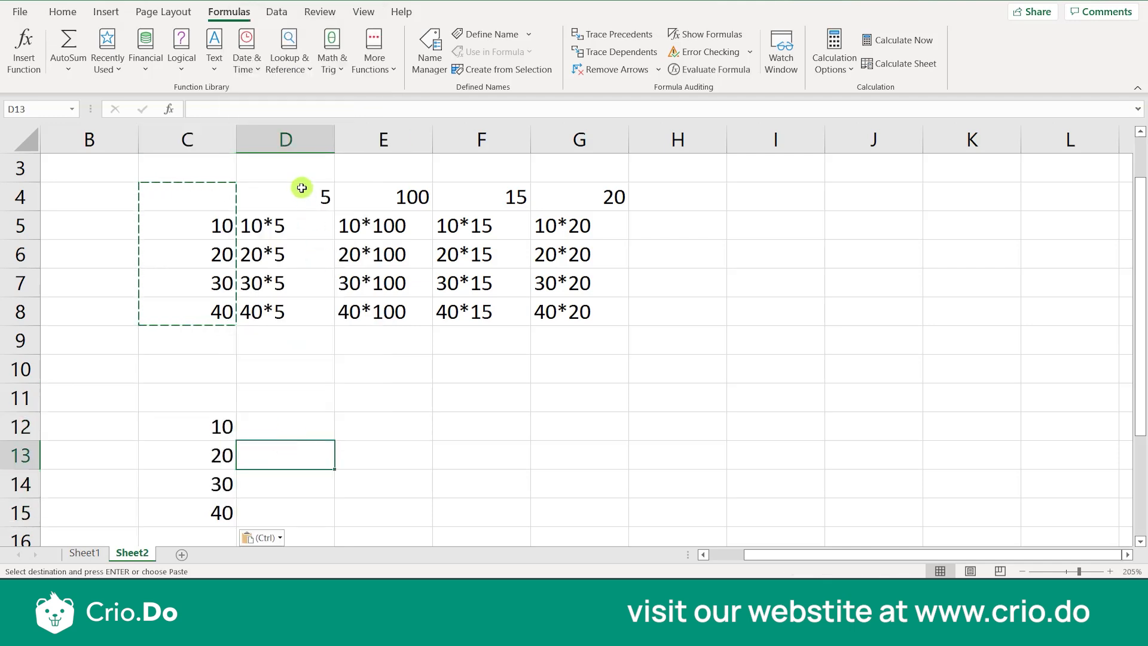
Copy the row of numbers in D4:G4 and paste it starting at cell D11
drag(295, 195, 604, 182)
key(ctrl+c)
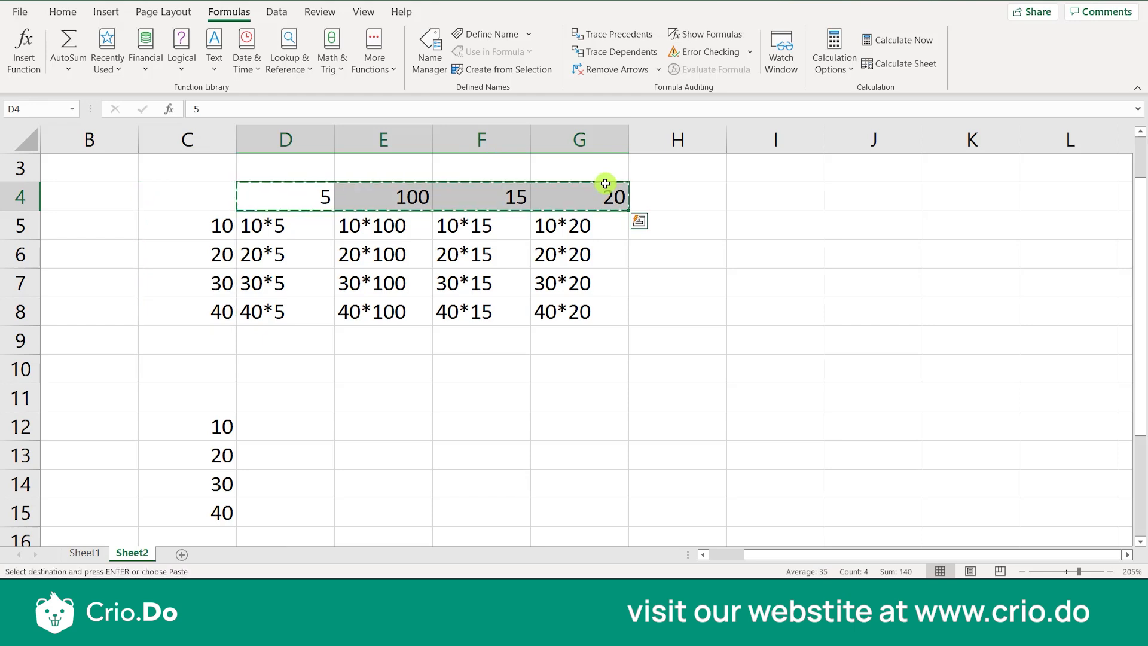
click(304, 391)
key(ctrl+v)
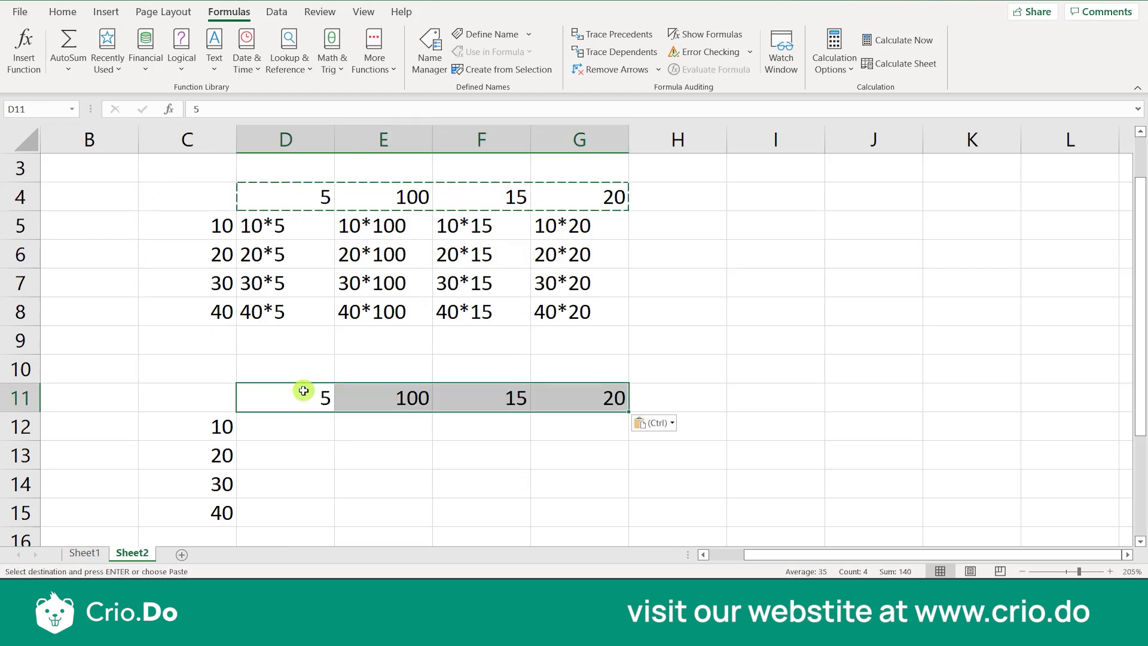
click(404, 473)
key(ctrl)
click(290, 433)
click(290, 435)
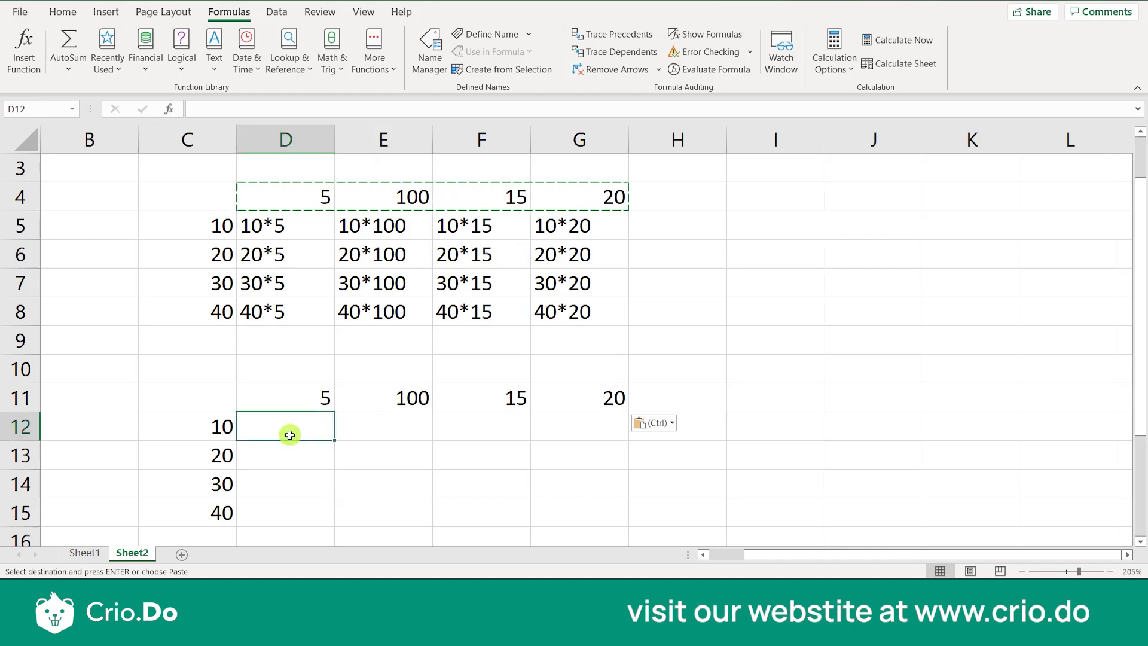
key(Down)
key(Down)
key(Up)
key(Up)
key(Up)
key(Down)
key(Down)
key(Down)
key(Down)
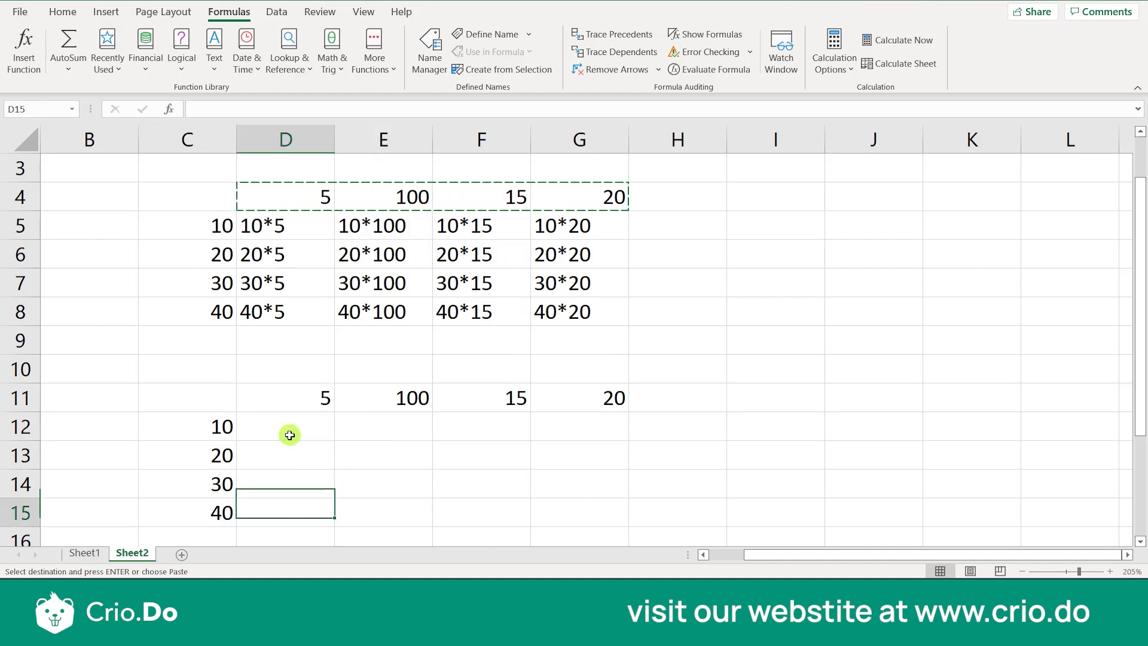
key(Down)
key(Down)
key(Down)
key(Down)
key(Down)
key(Down)
key(Up)
key(Up)
key(Up)
key(Up)
key(Up)
key(Up)
key(Up)
key(Up)
key(Up)
key(Up)
key(Up)
key(Up)
key(Up)
key(Up)
key(Up)
key(Up)
key(Up)
key(Down)
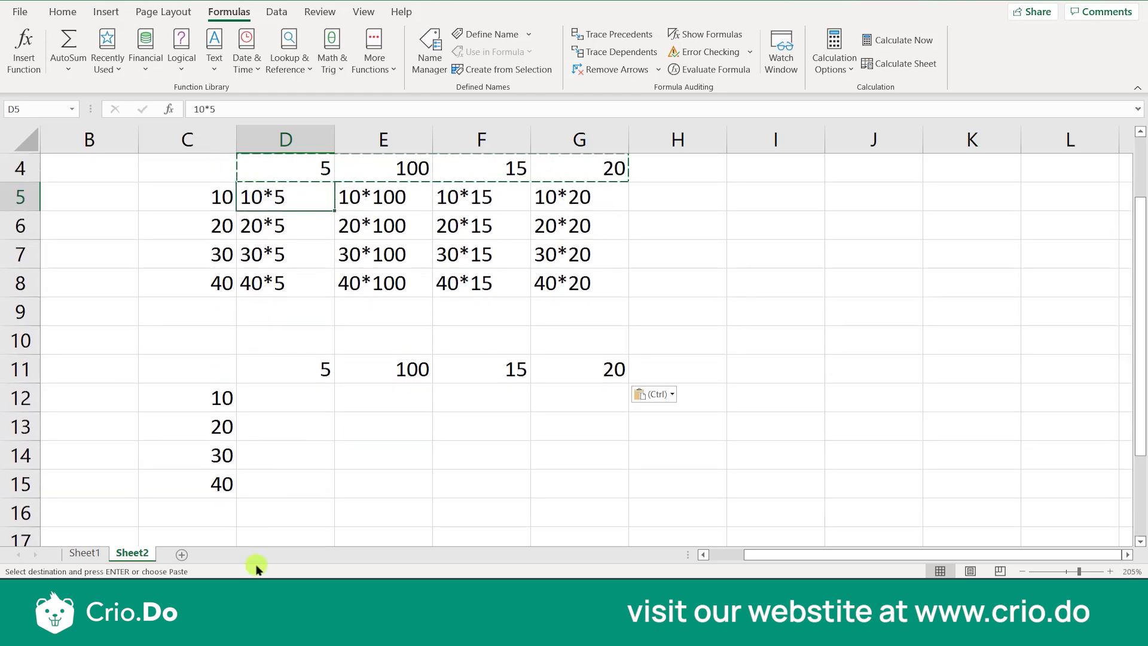
Enter the formula =C12*D11 in cell D12 to multiply the first row header by the first column header
click(298, 394)
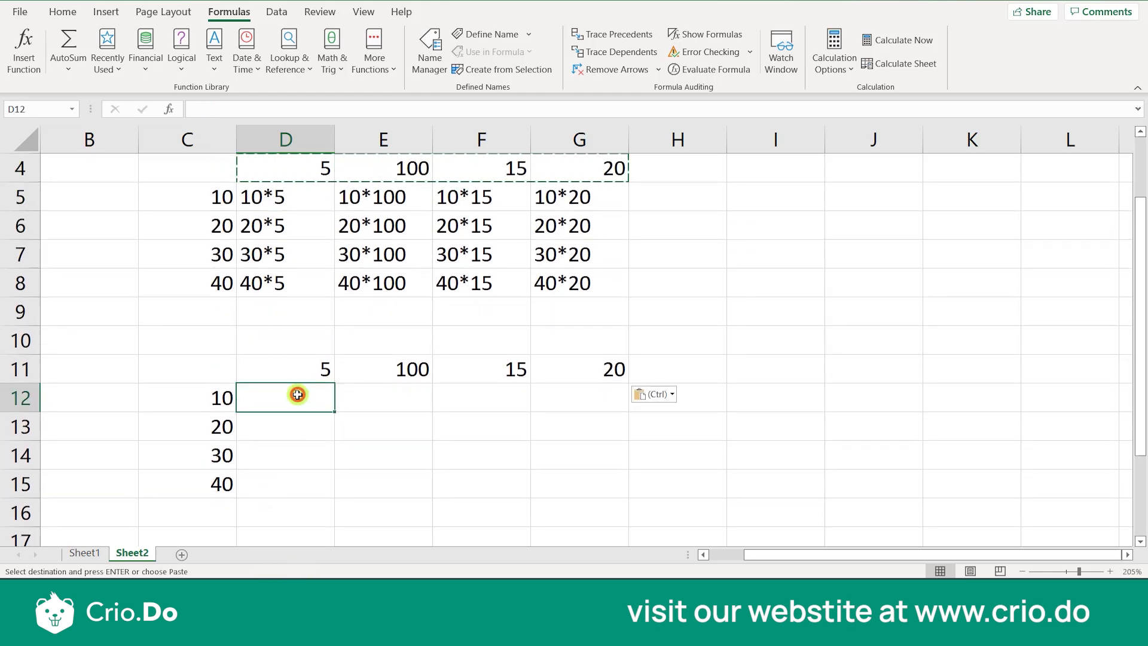
text(=)
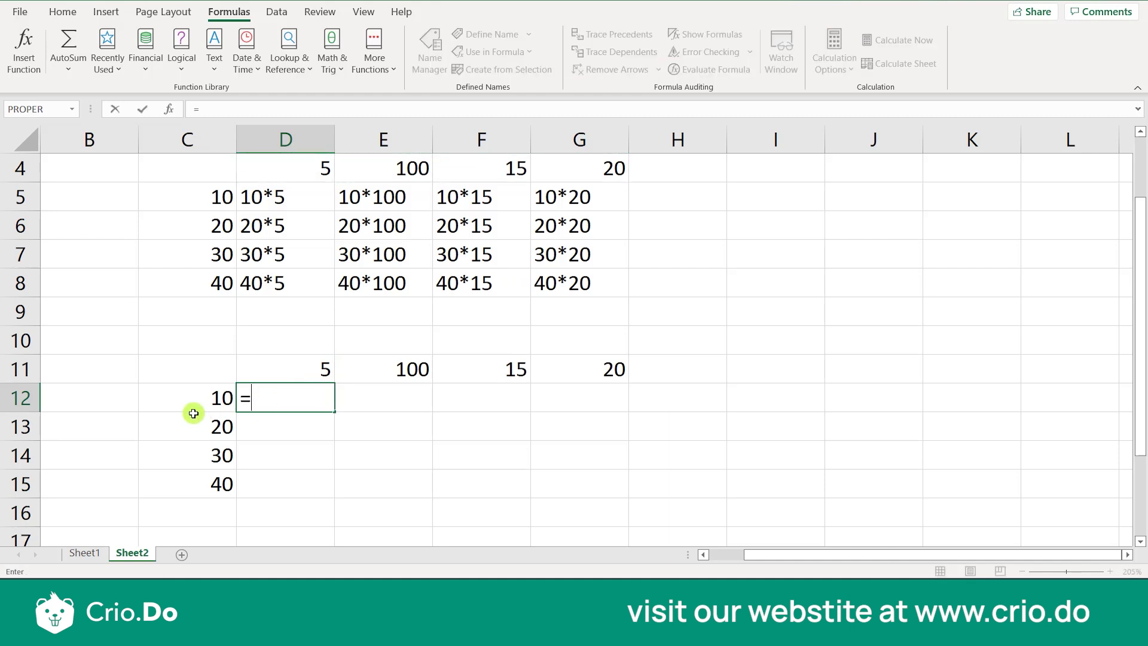
text(c12)
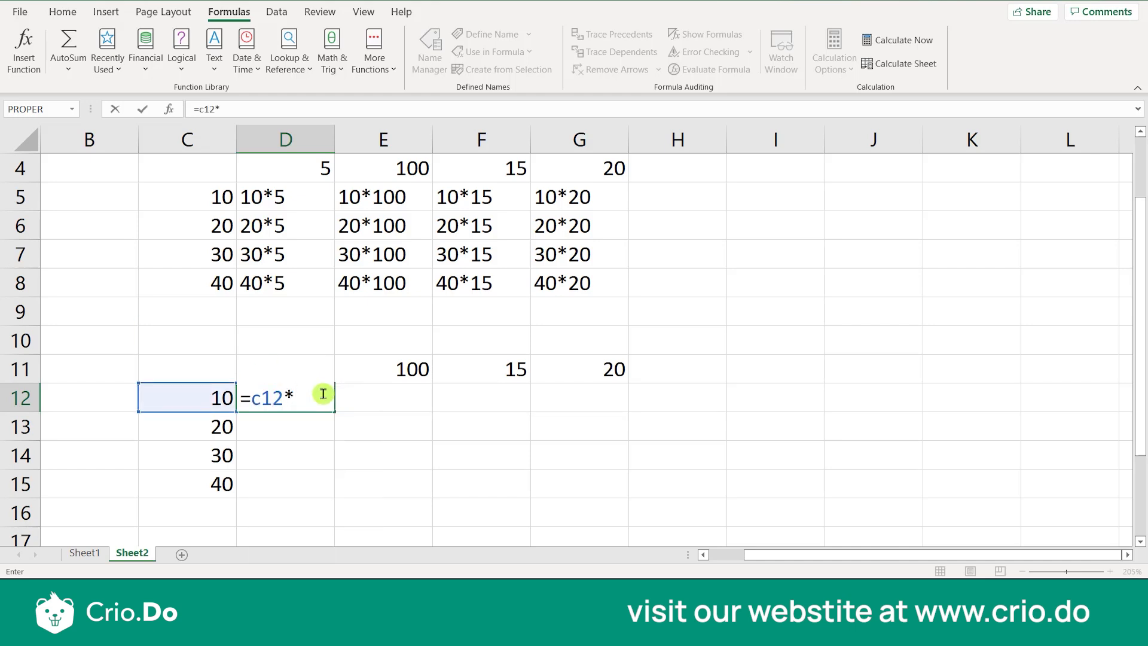
text(*d11)
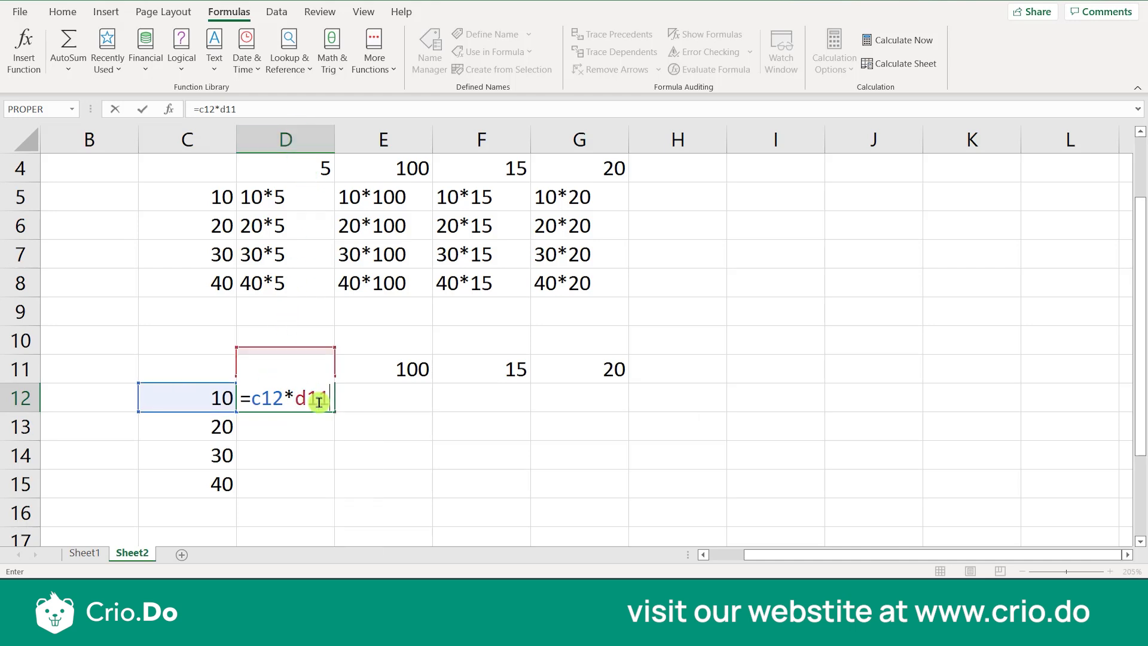
key(Return)
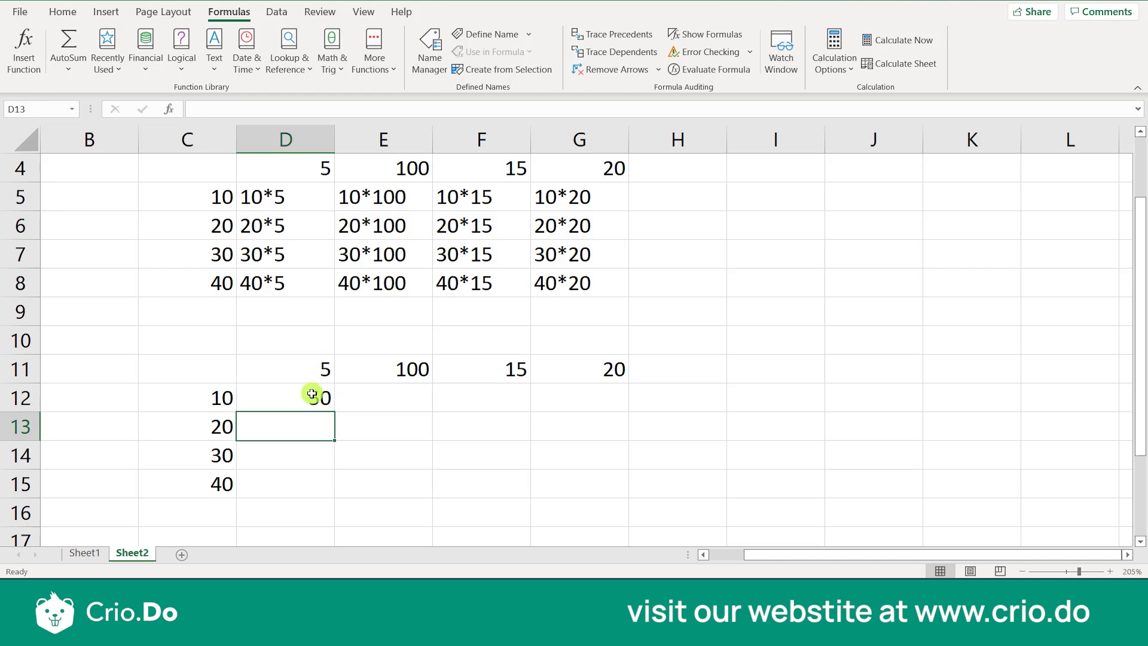
Show formulas instead of results on the sheet, and compare the formula in D12 with the text entry in D5
click(319, 401)
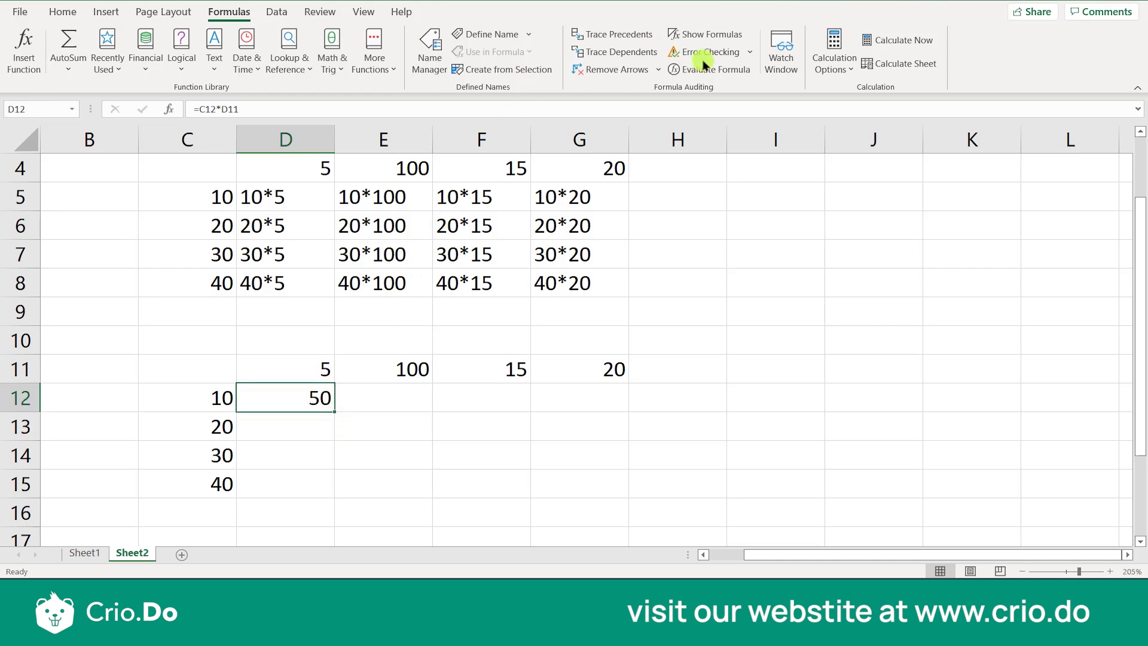
click(708, 34)
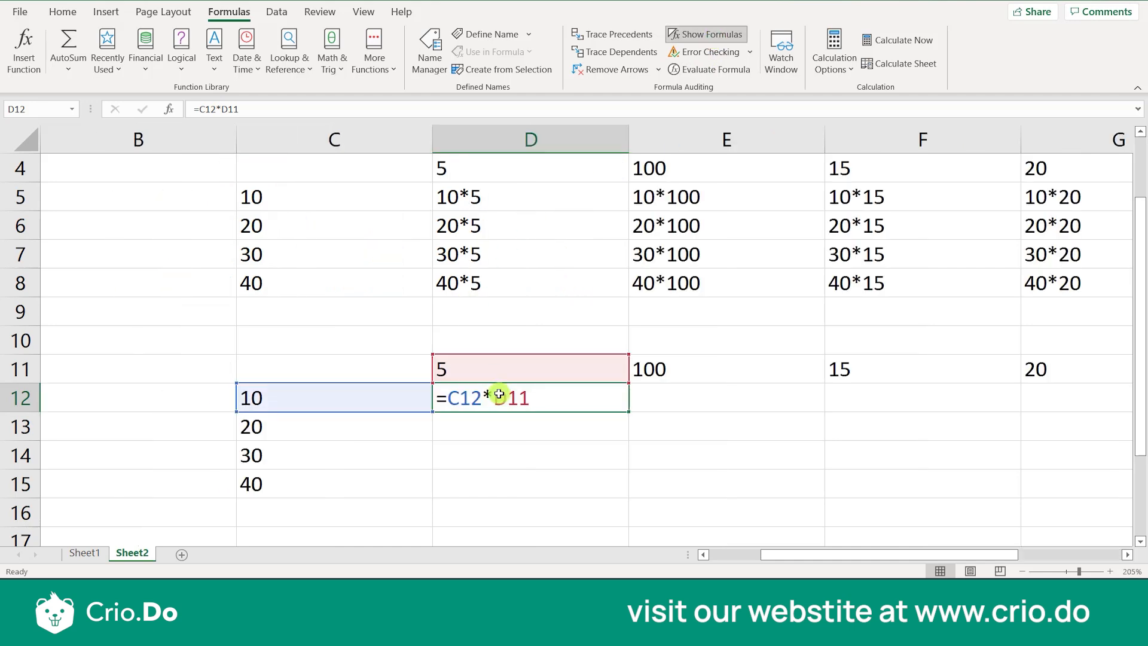
click(538, 434)
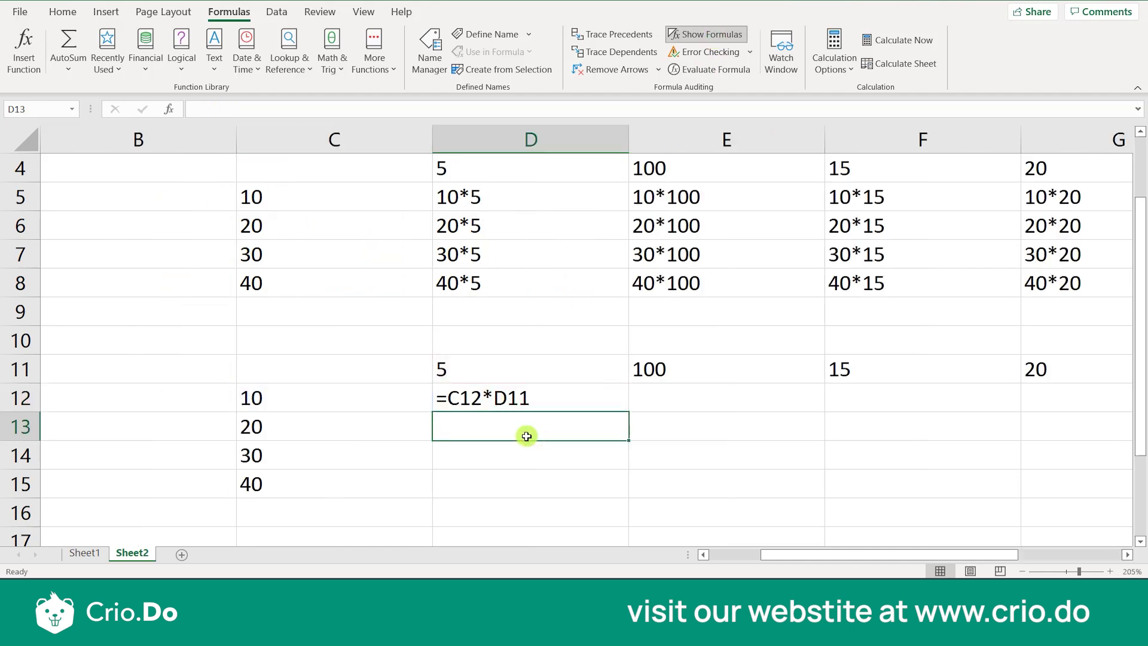
double_click(497, 406)
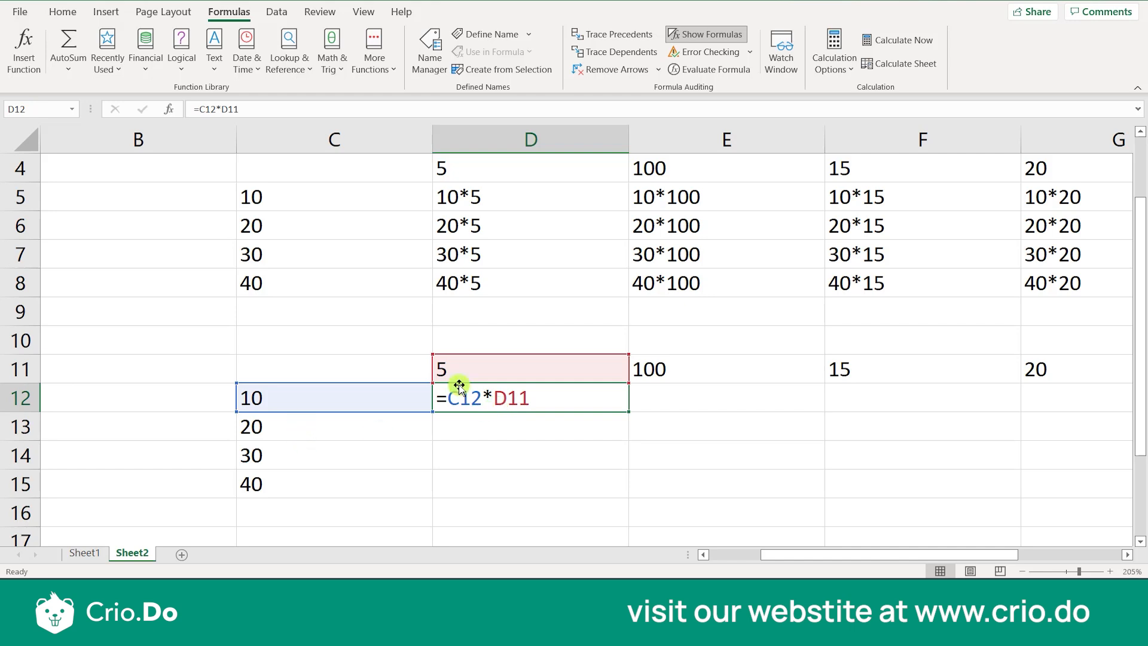
click(477, 201)
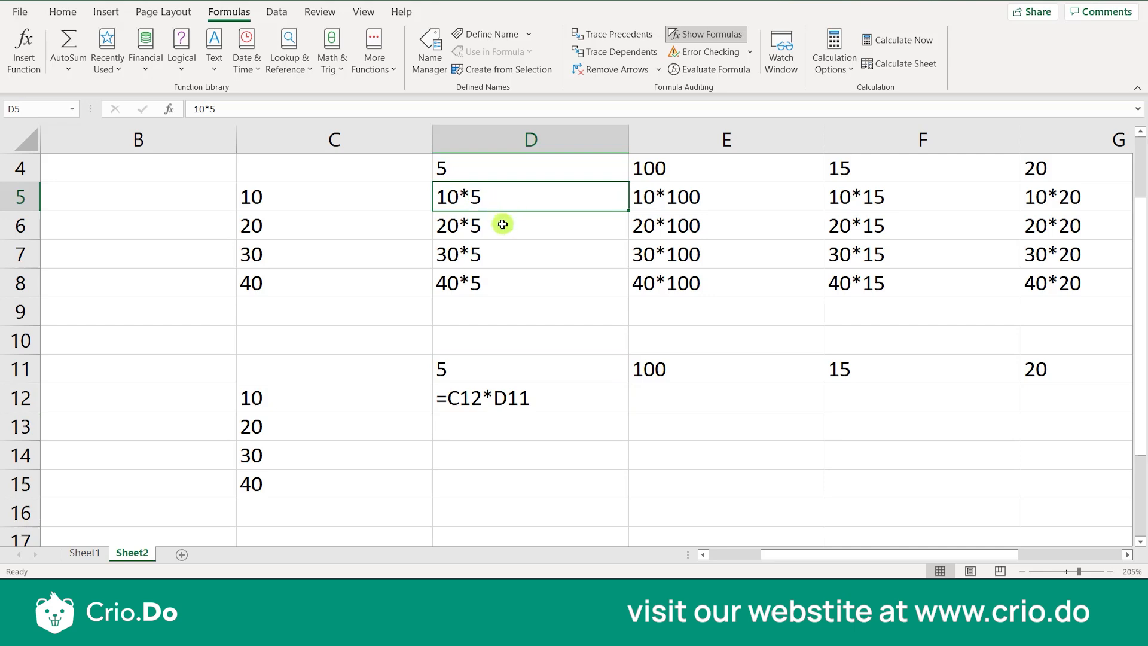
Fill the formula in D12 down through cell D15
click(543, 405)
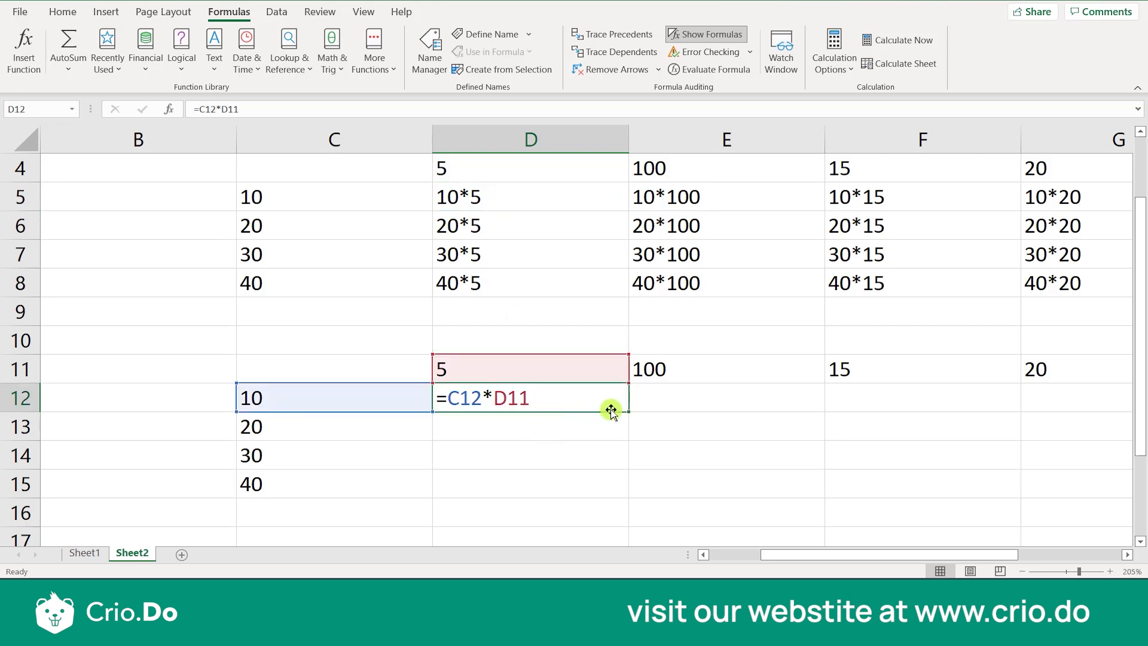
drag(628, 411, 629, 500)
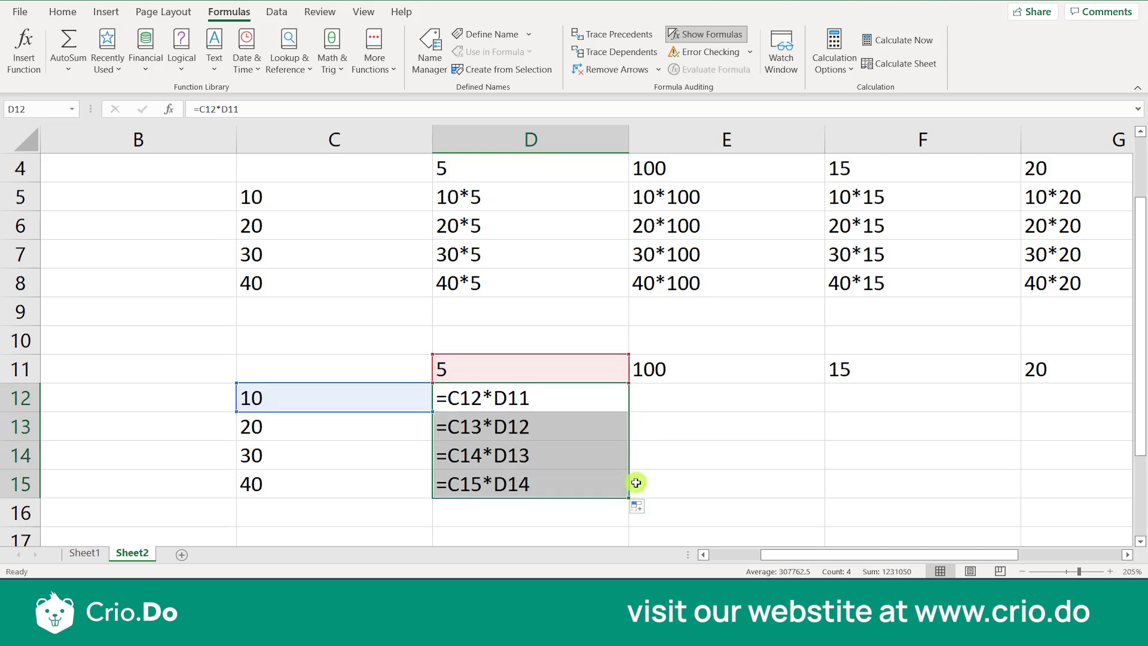
click(636, 482)
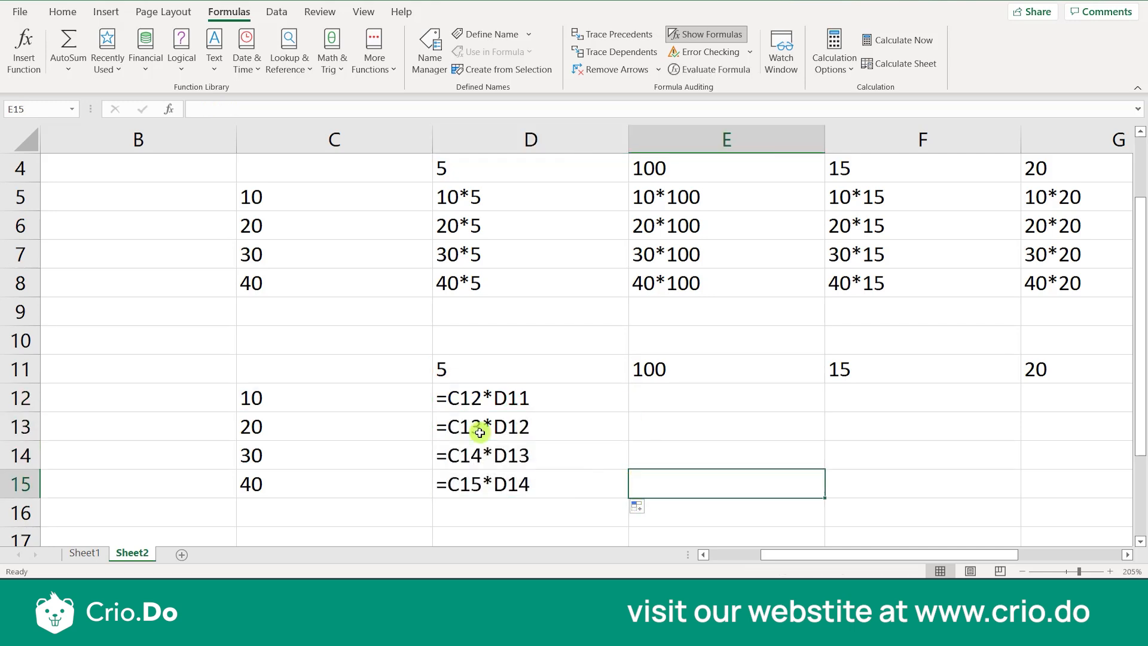
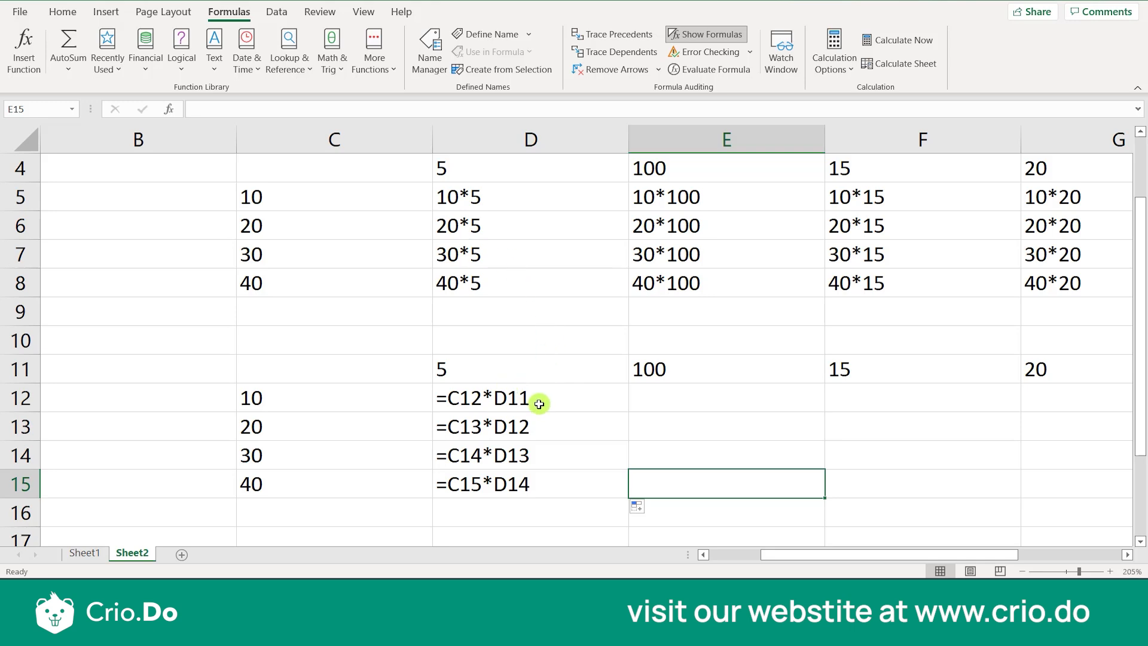
Clear the copied formulas from cells D13 to D15, keeping the one in D12
click(514, 427)
click(503, 496)
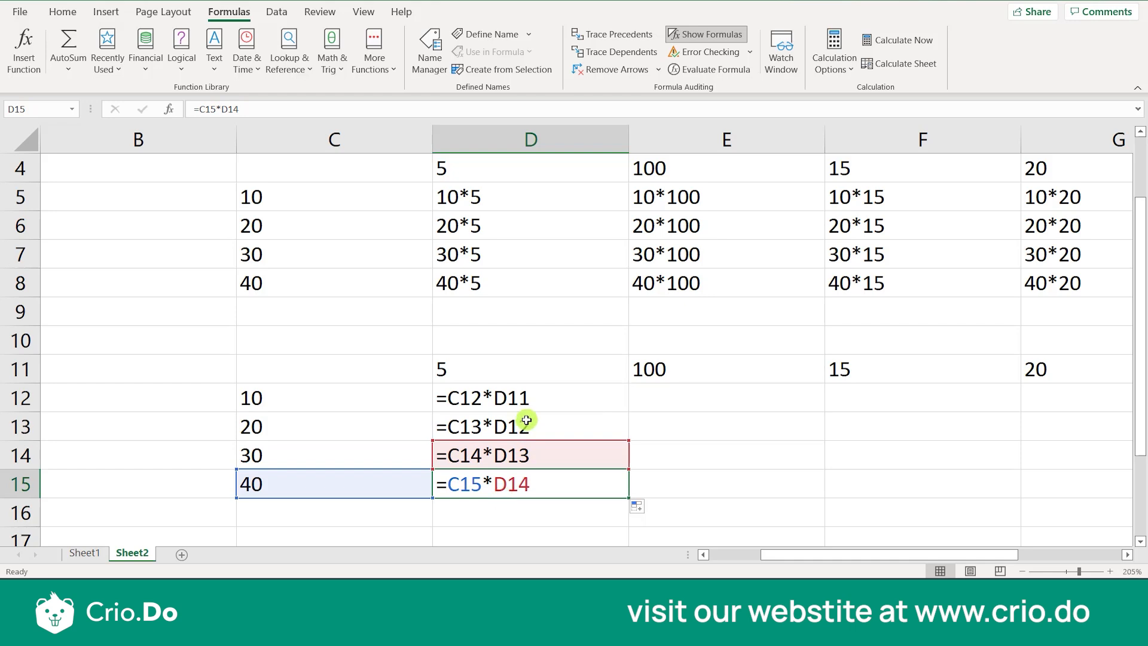
drag(525, 427, 526, 481)
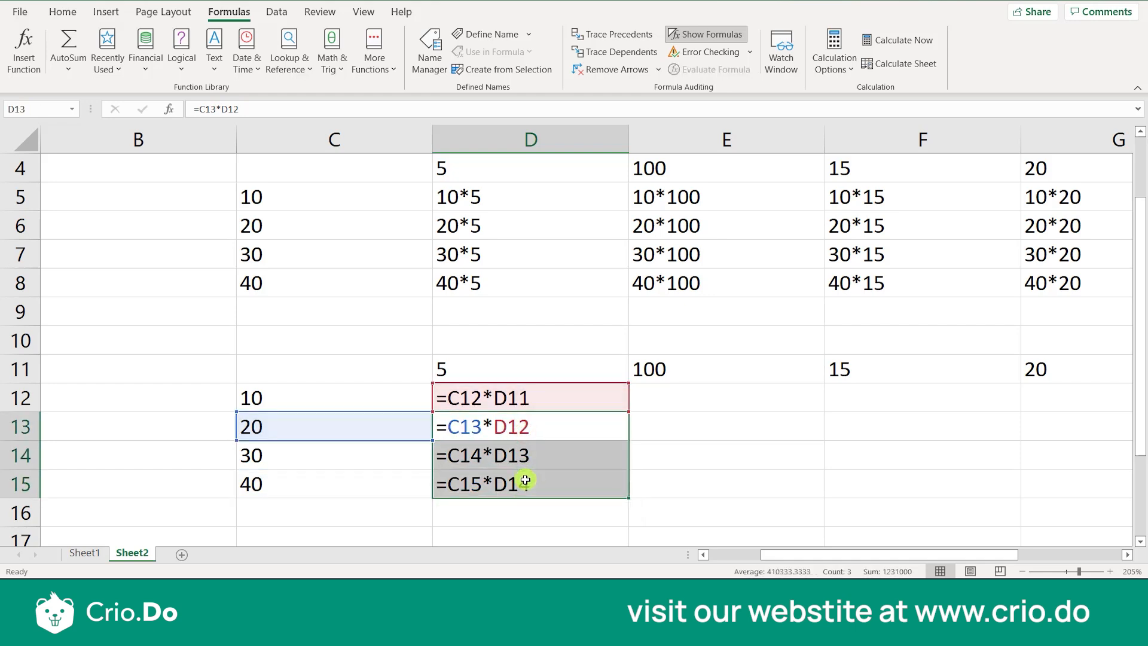
key(Delete)
double_click(522, 398)
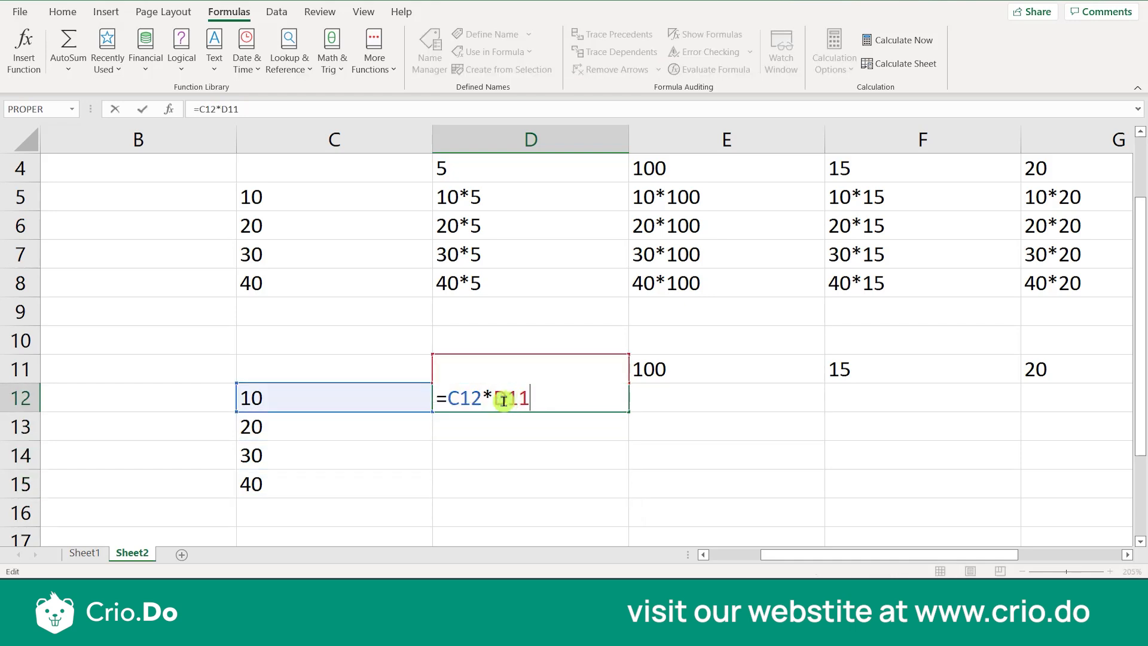
drag(495, 399, 543, 405)
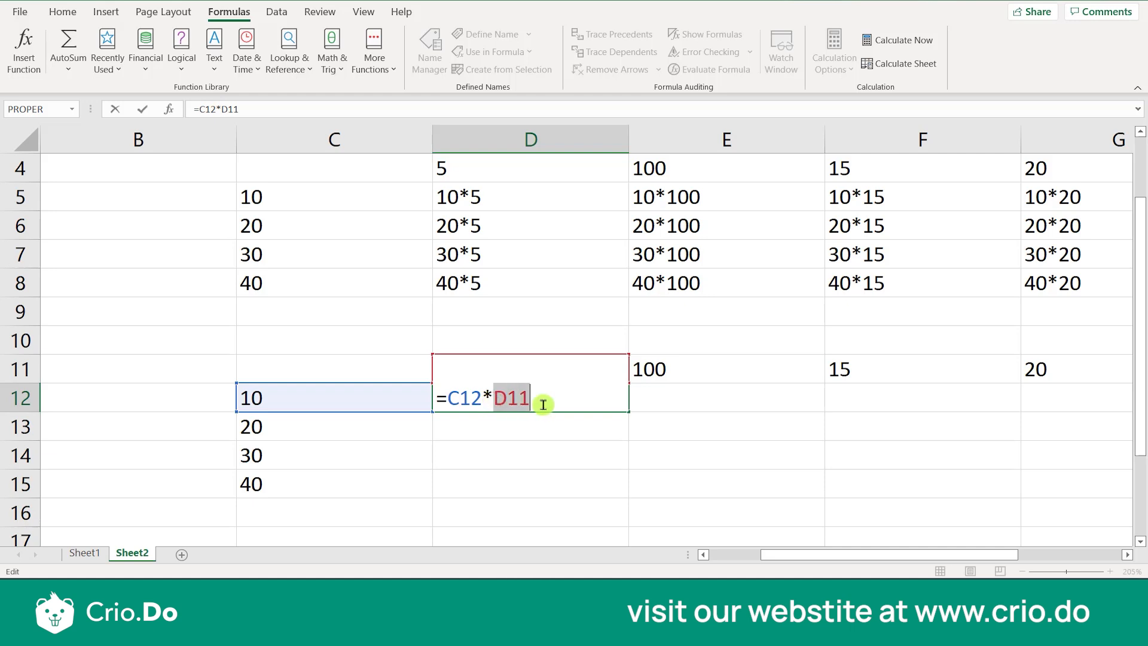
key(F4)
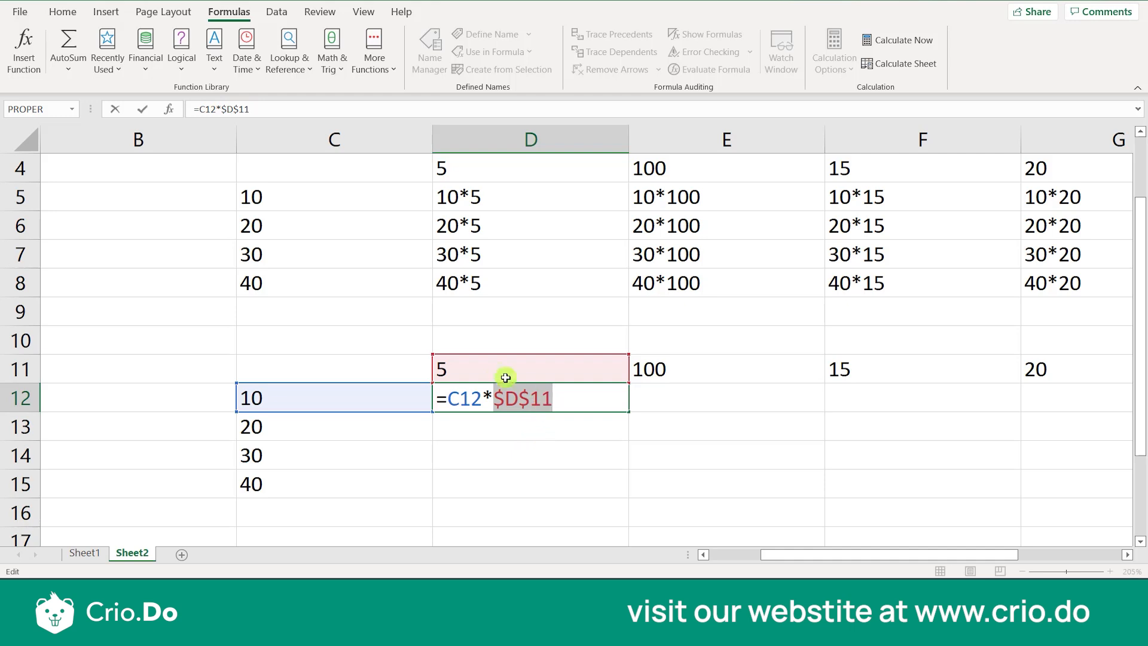
key(F4)
key(F4)
key(F4)
key(Escape)
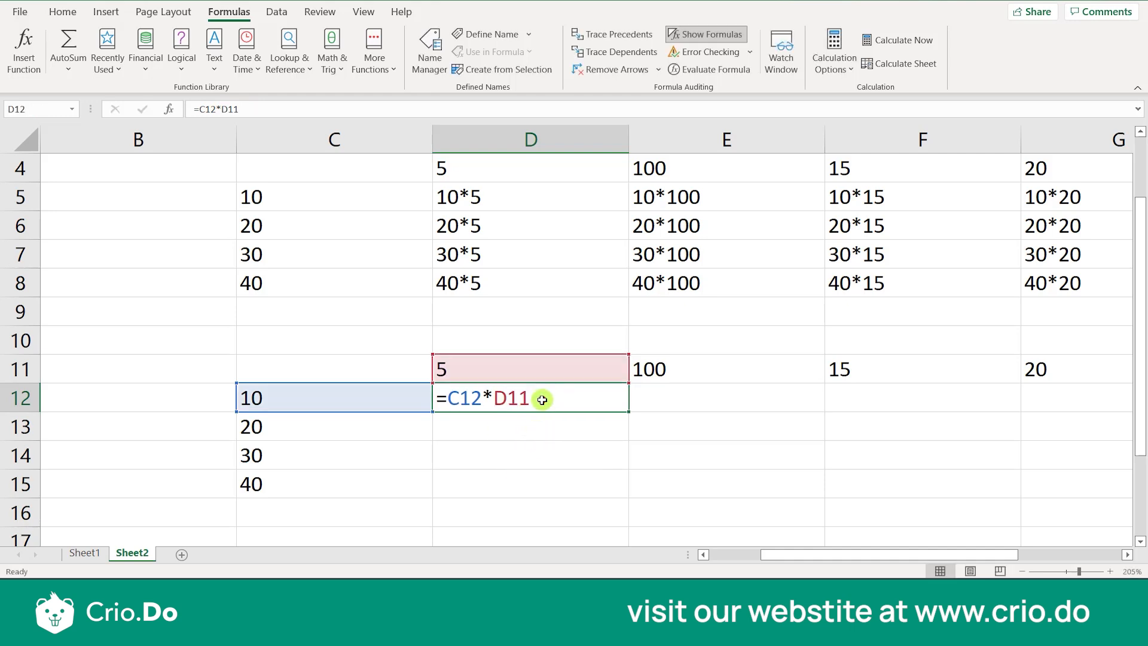
Make the D11 reference in cell D12 absolute so the formula reads =C12*$D$11
double_click(498, 399)
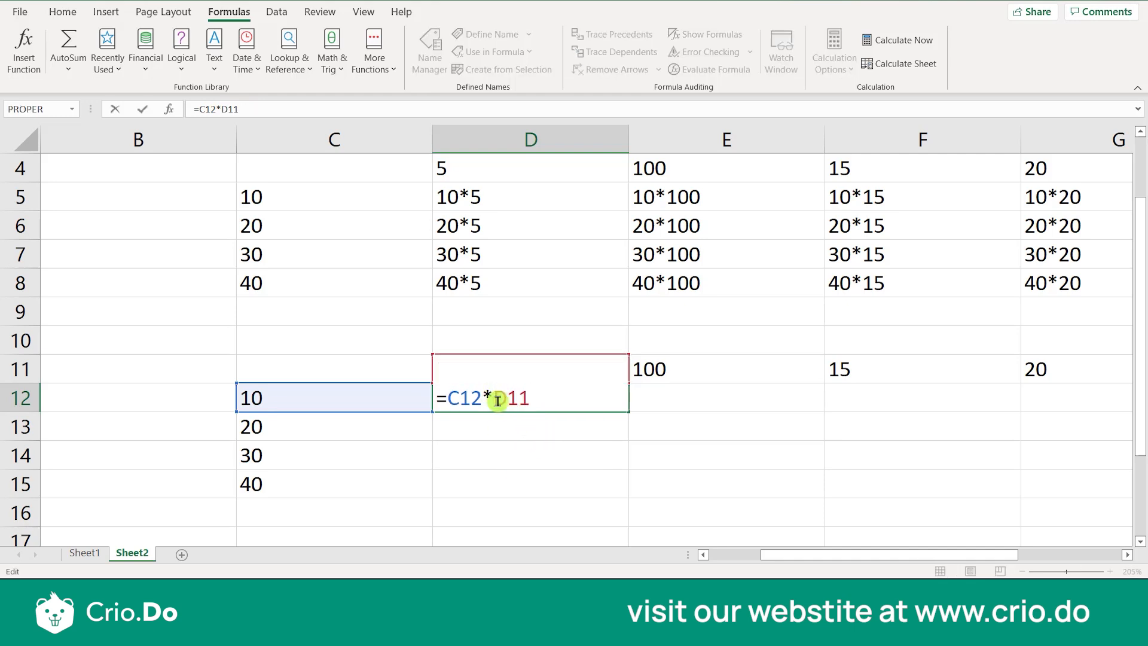
key(F4)
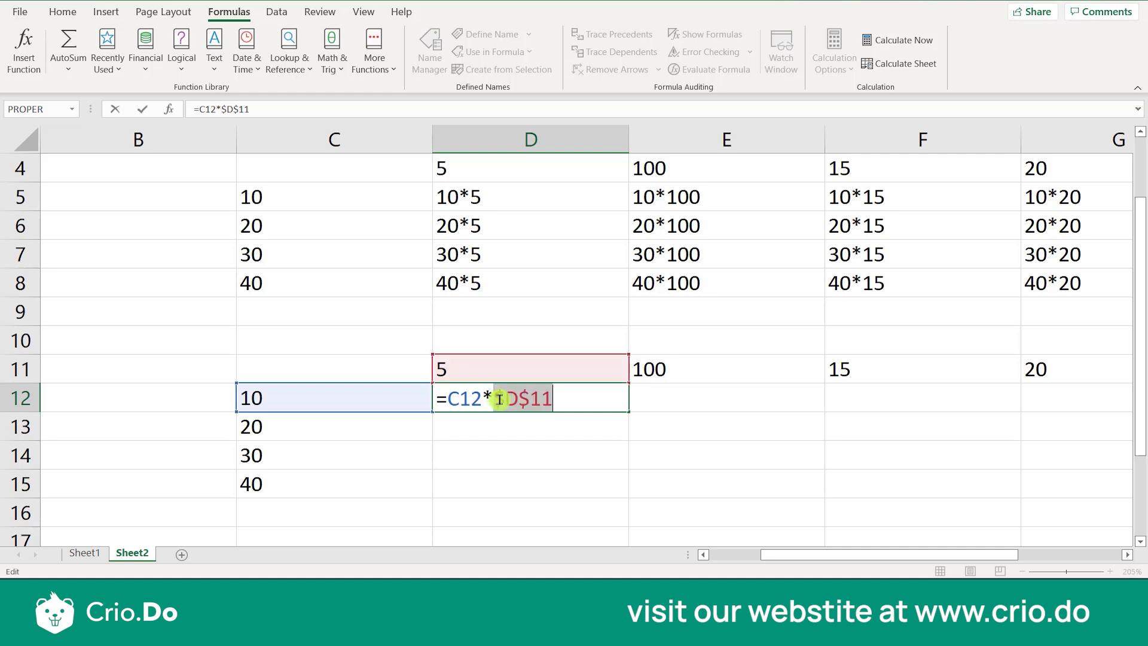
key(Return)
Fill the formula with the absolute reference from D12 down through cell D15
click(553, 399)
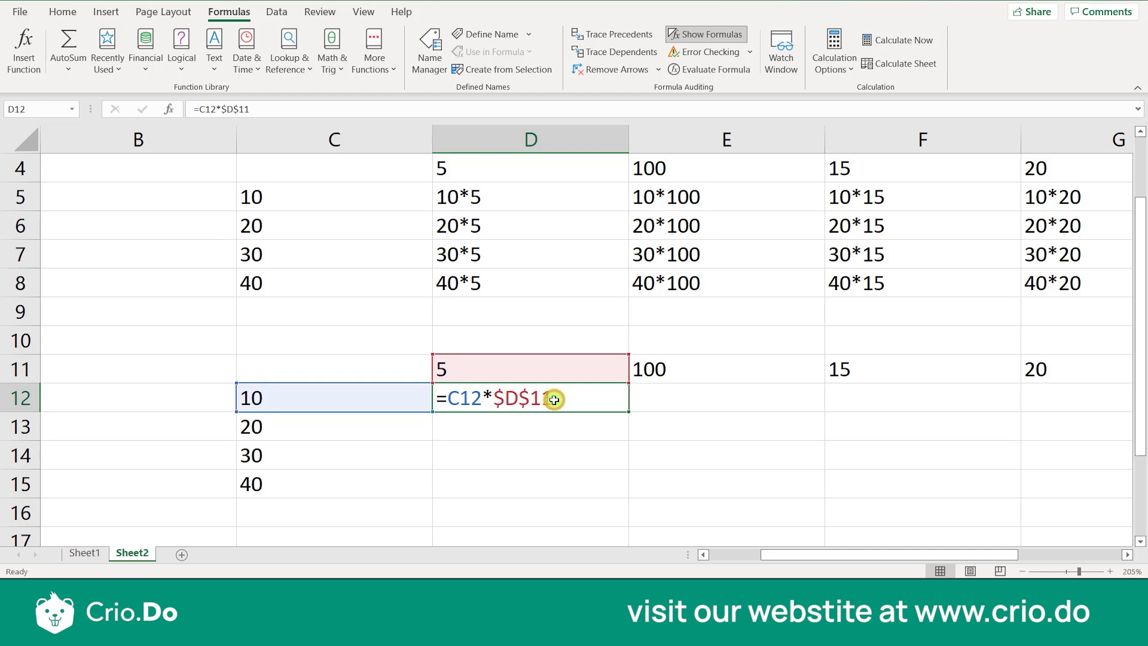
drag(627, 410, 622, 501)
click(618, 459)
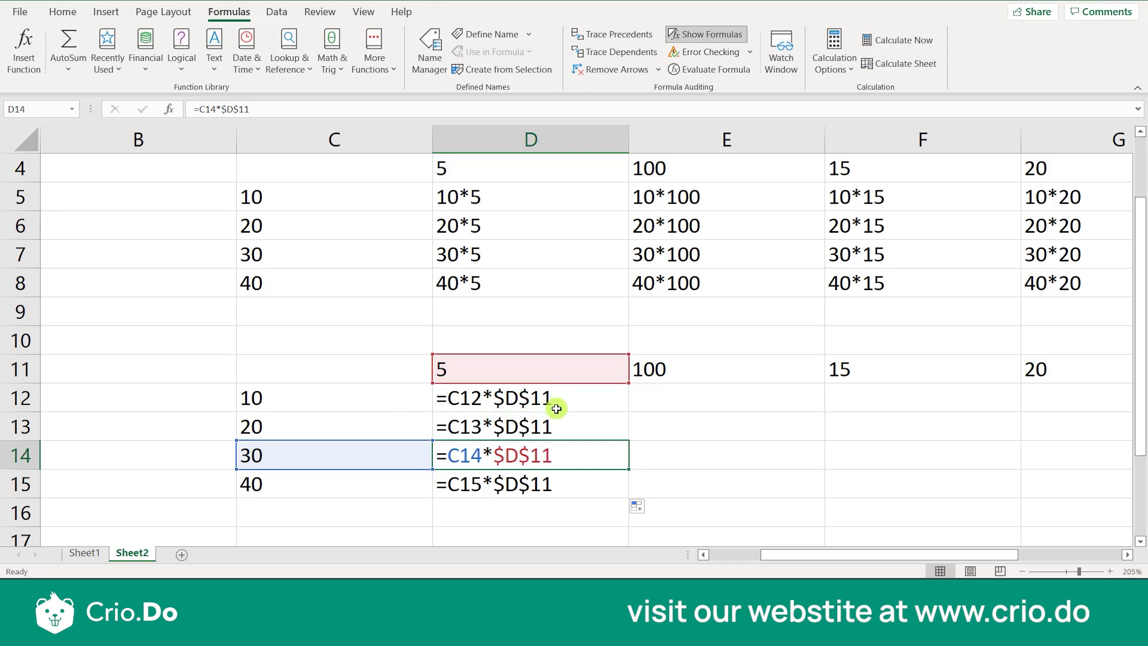
Fill the formula in D12 across the row through cell G12
click(681, 395)
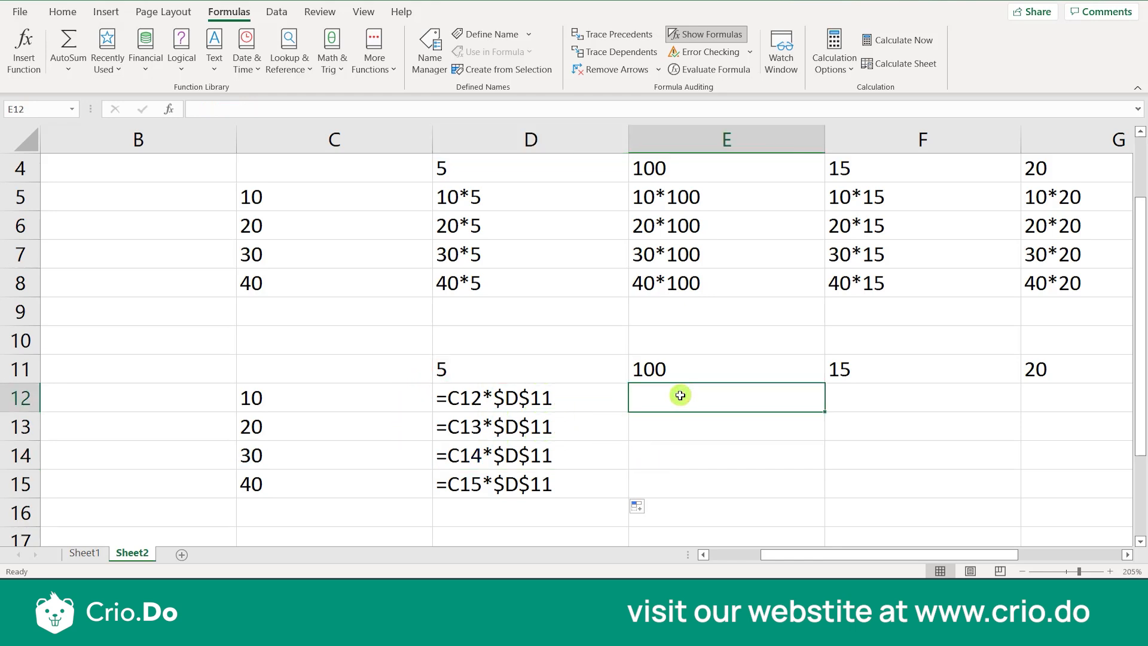
scroll(681, 396, right, 1)
scroll(680, 395, left, 2)
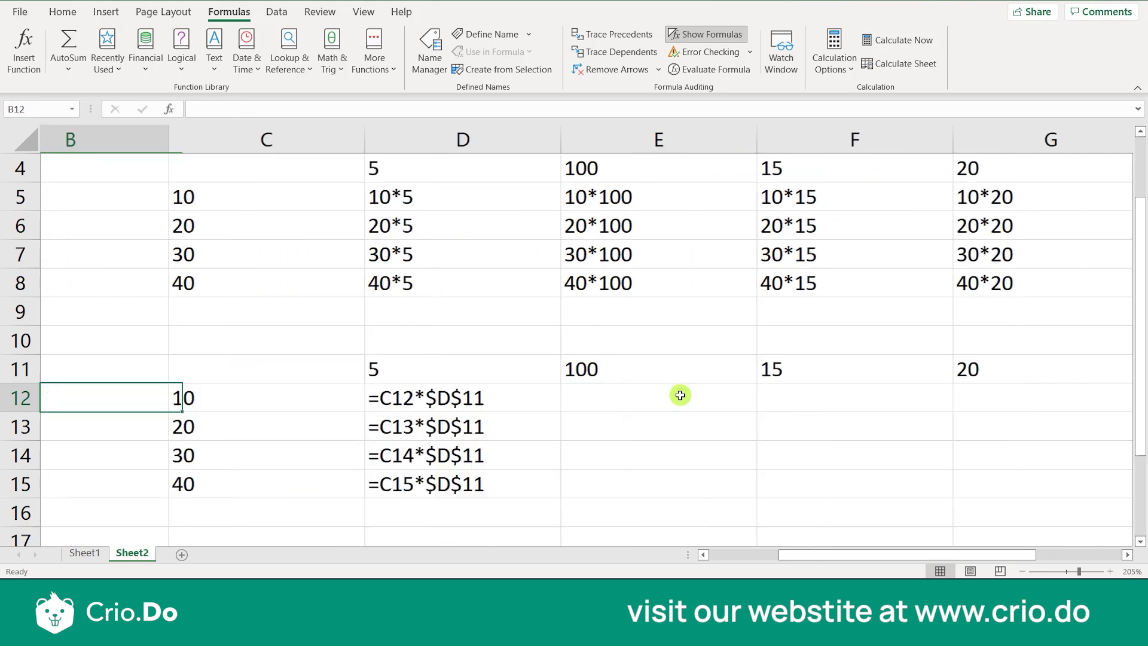
scroll(681, 395, right, 2)
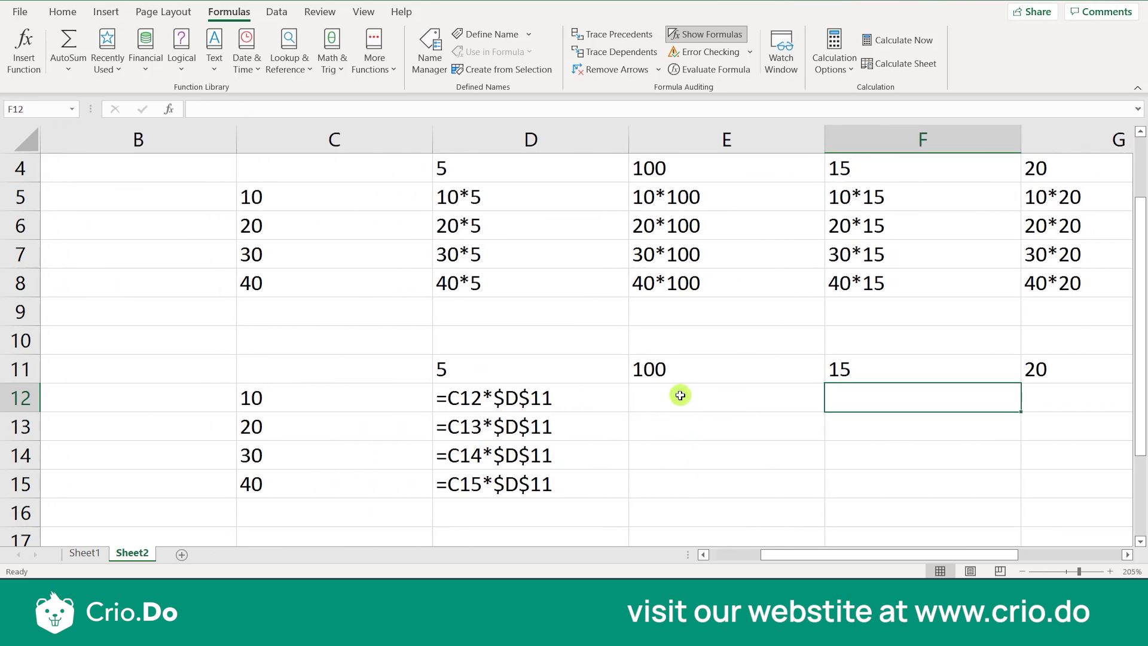
click(424, 401)
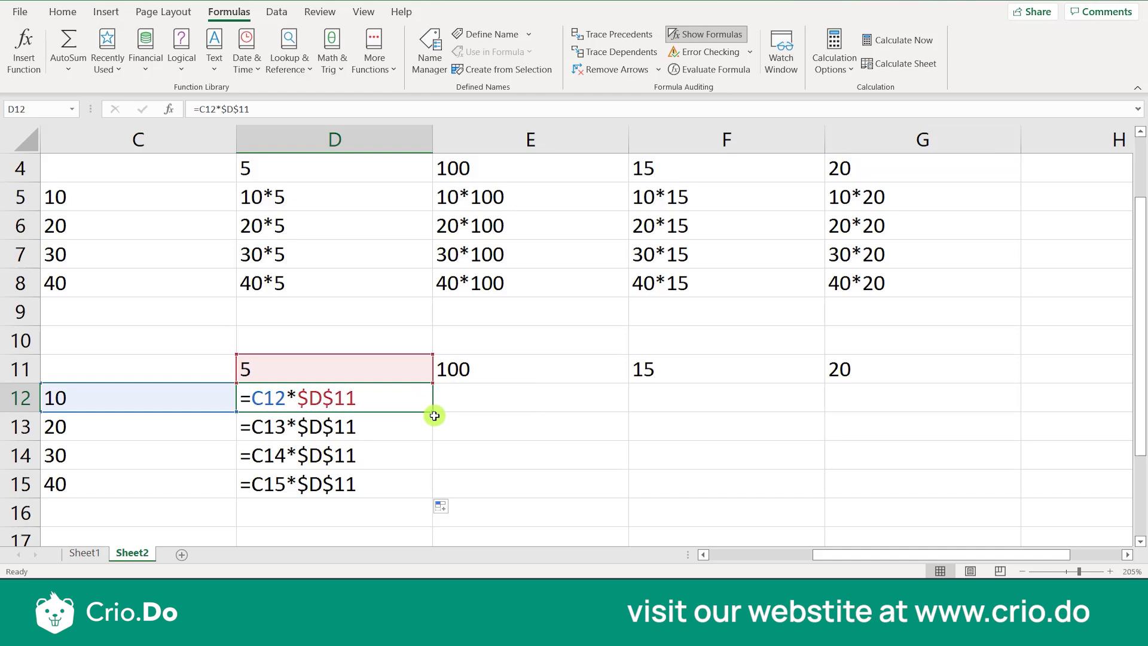
drag(431, 411, 826, 417)
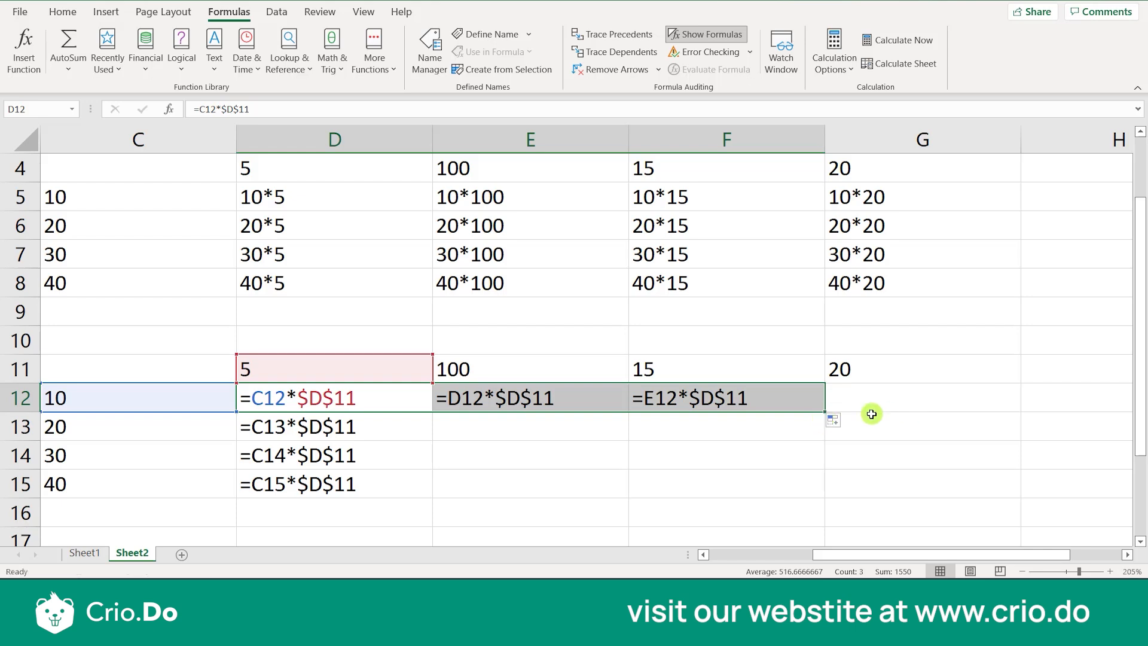
drag(822, 412, 892, 402)
click(778, 410)
click(525, 439)
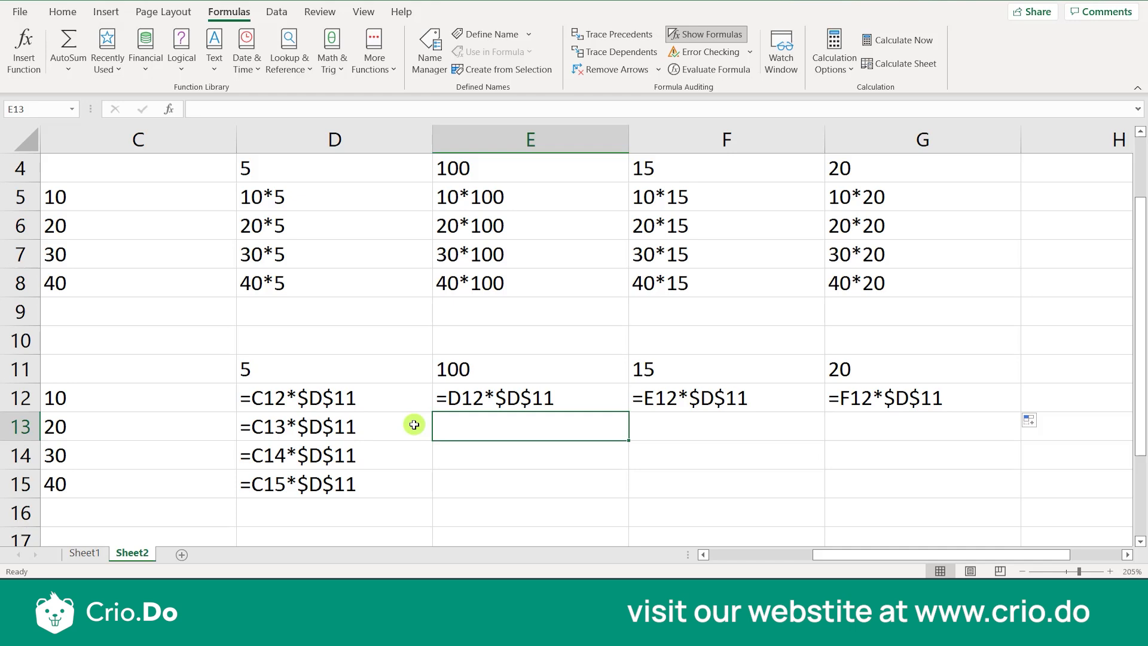
click(288, 372)
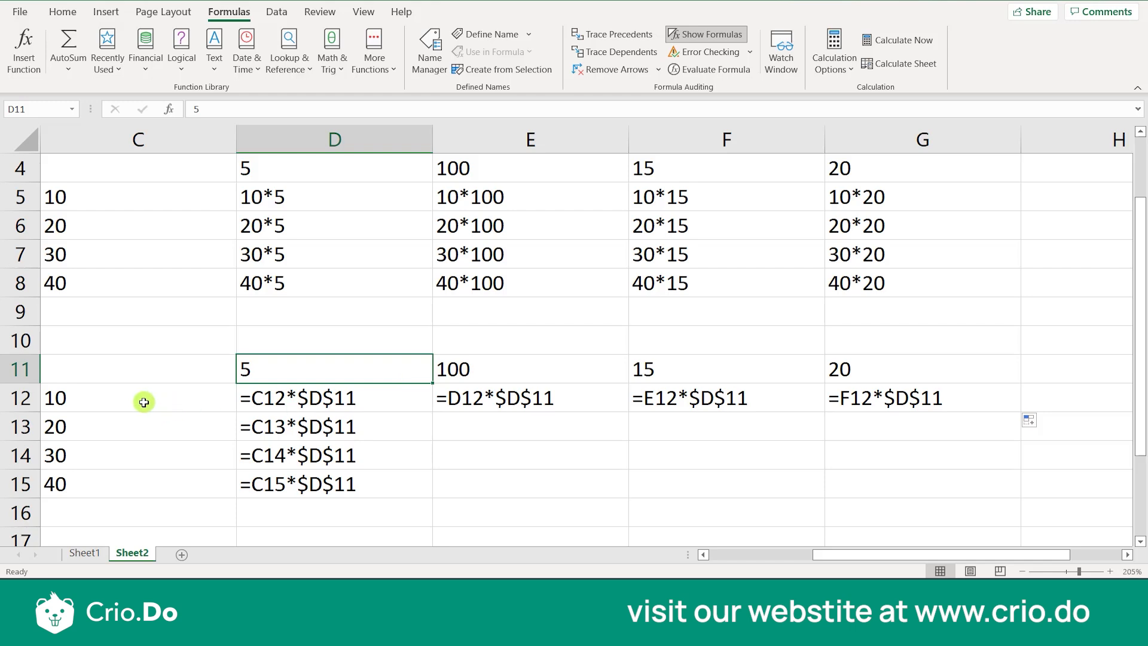
drag(144, 400, 147, 486)
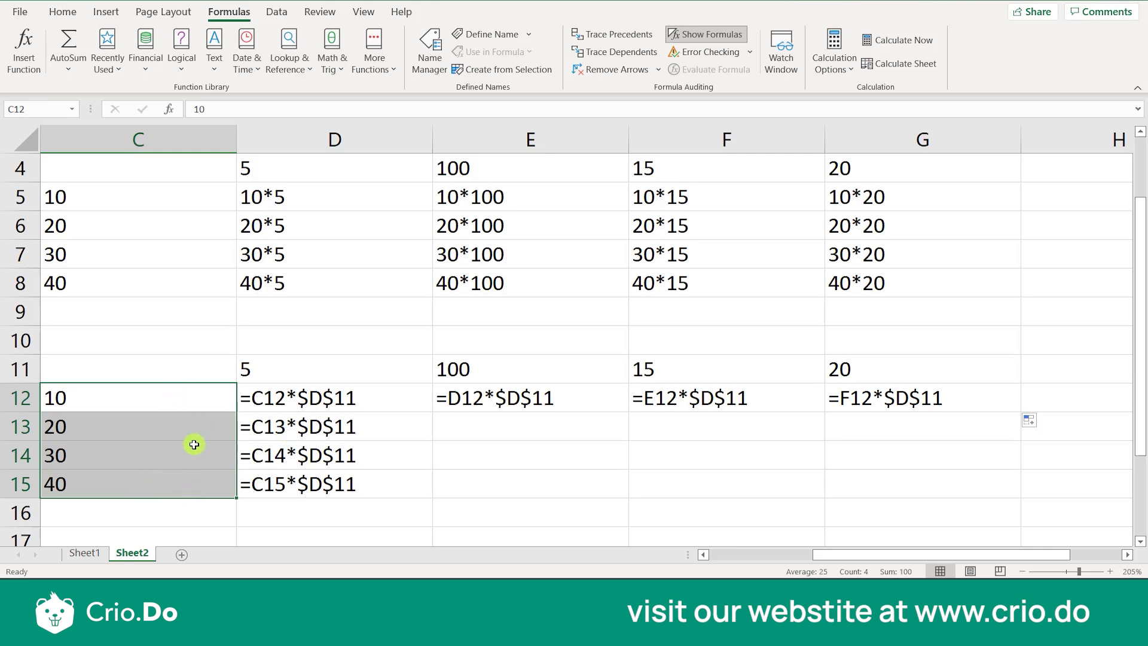
drag(319, 370, 500, 365)
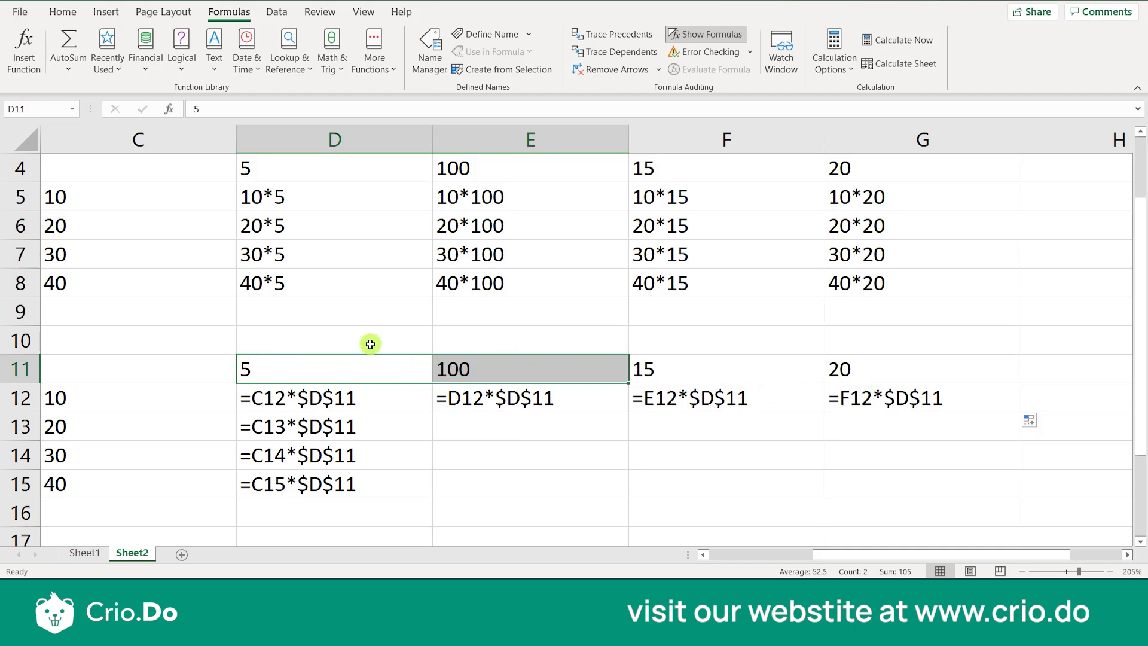
Enter the label First in cell C10 and Rows in cell D10, above the second grid
click(195, 336)
text(F)
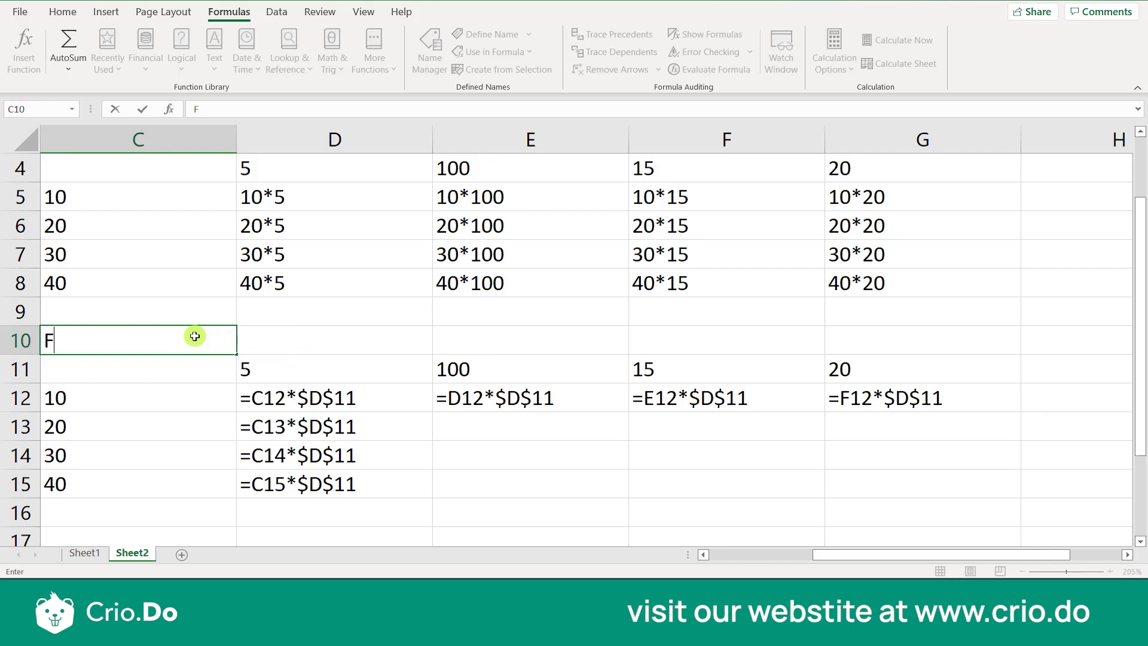
text(irst)
key(Tab)
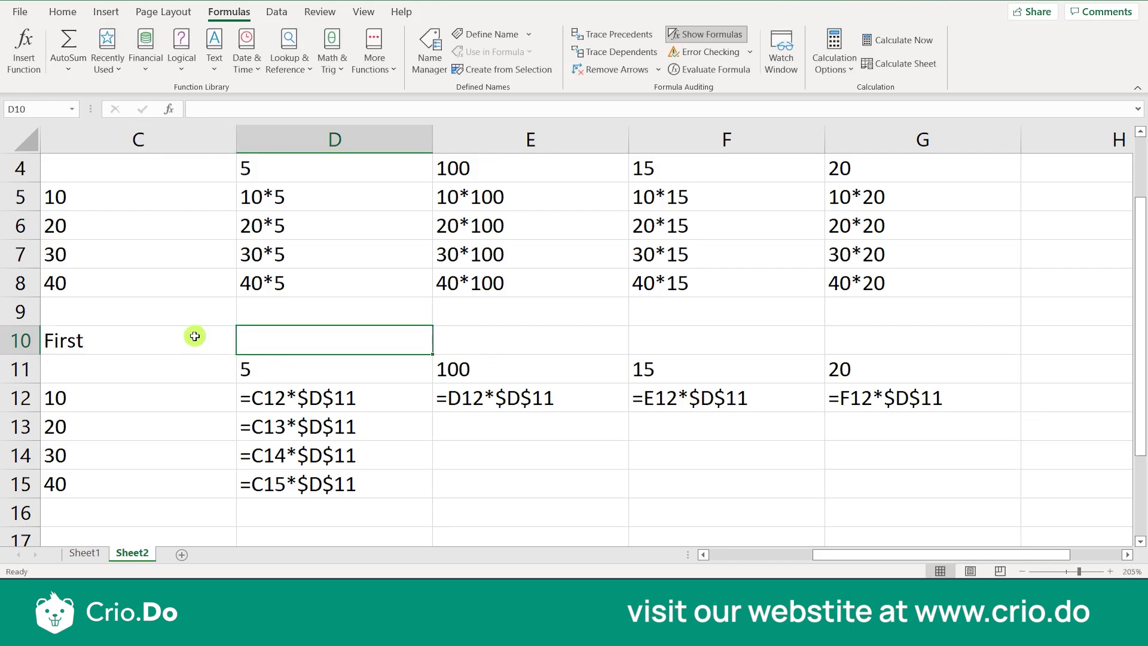
text(Rows)
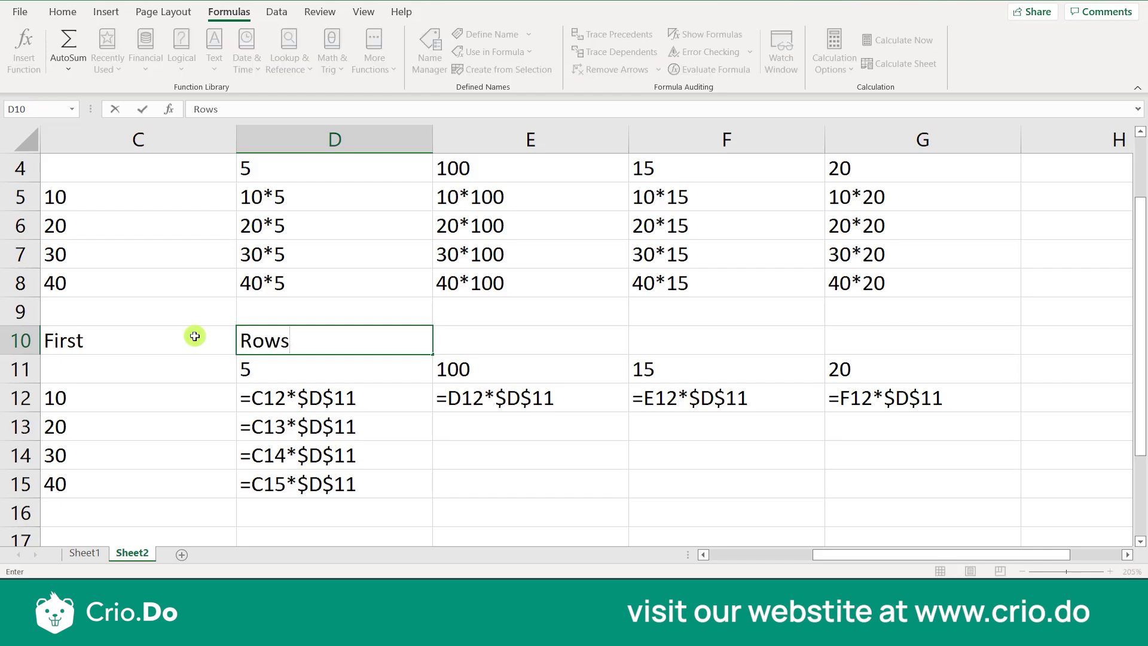
key(Tab)
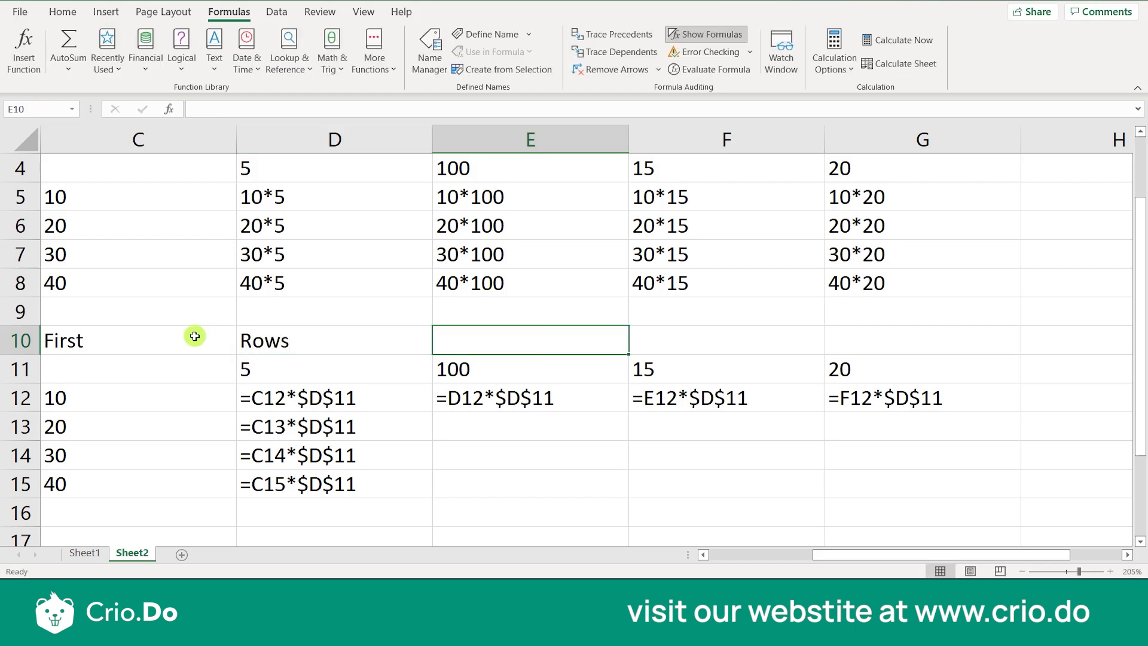
Enter the label Second in cell E10 and Columns in cell F10
text(Second)
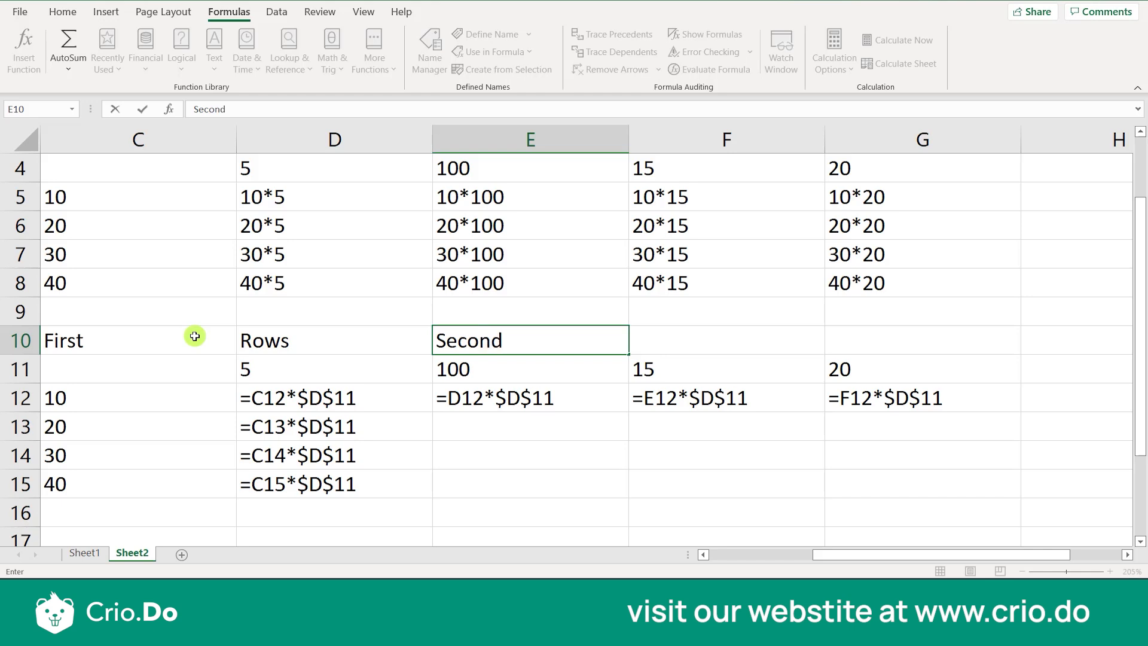
key(Tab)
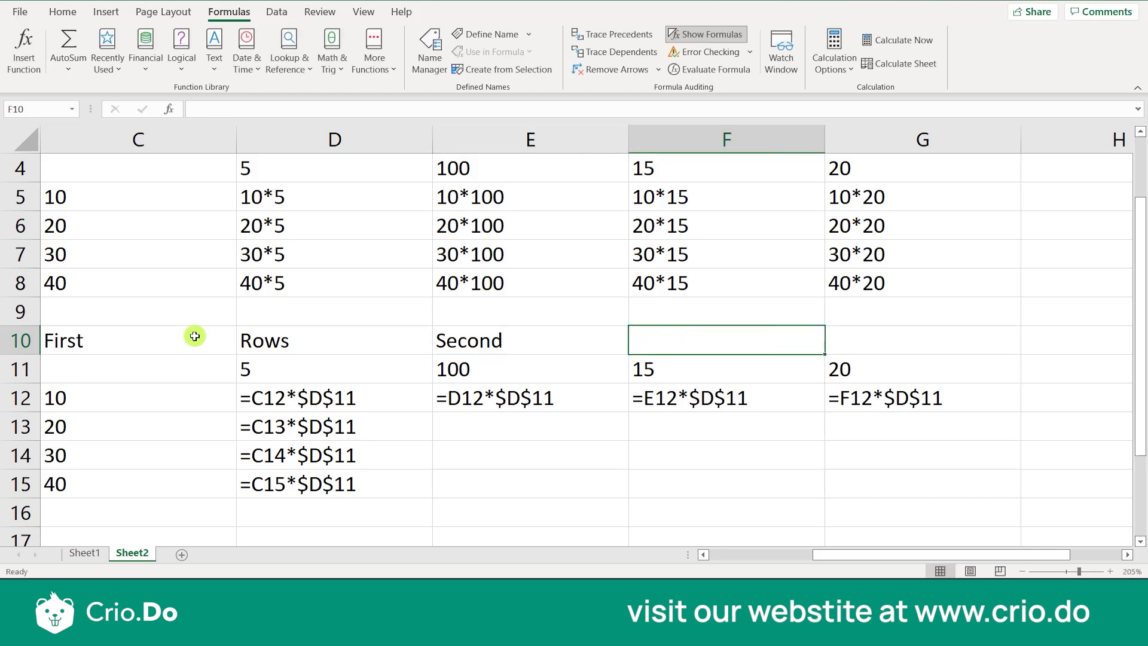
click(285, 335)
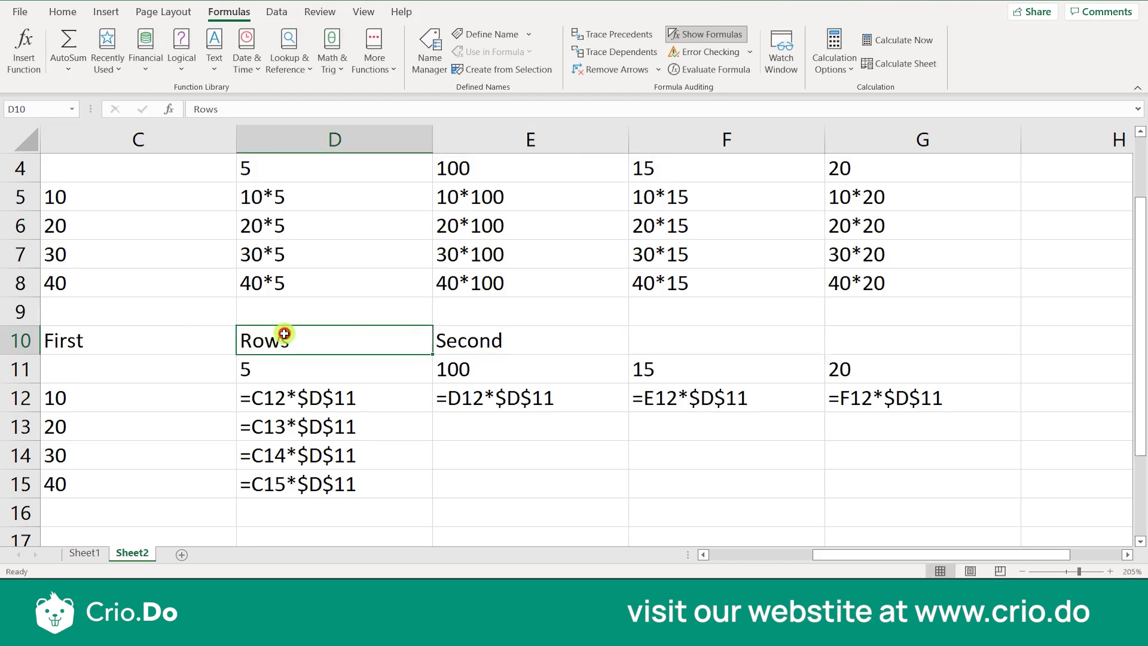
click(675, 336)
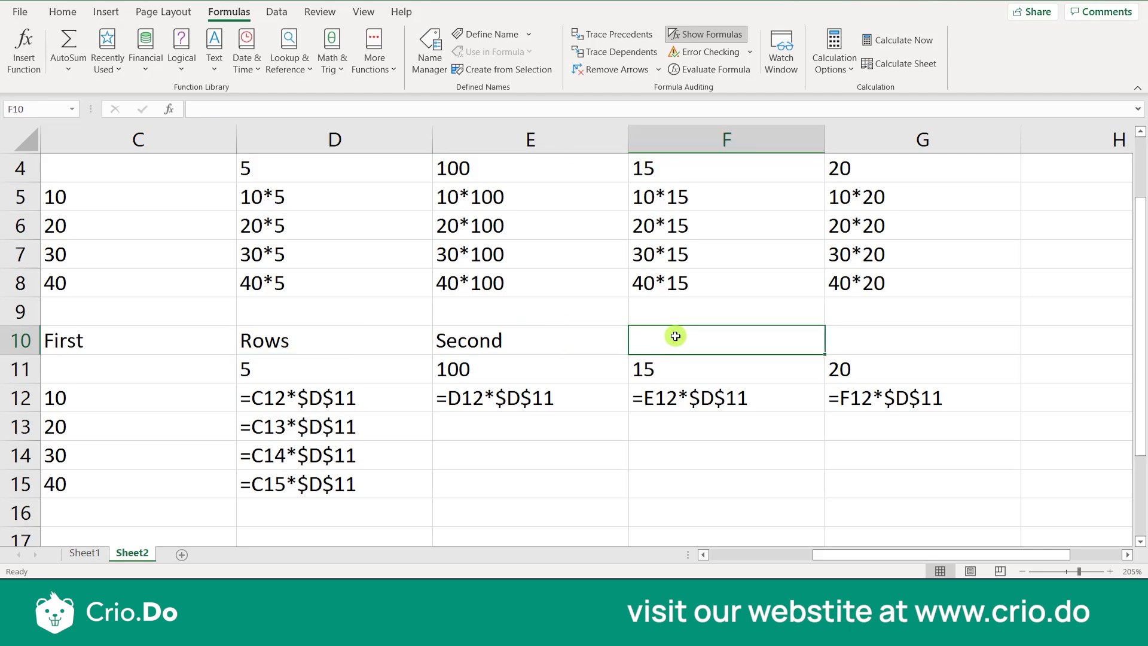
text(Co)
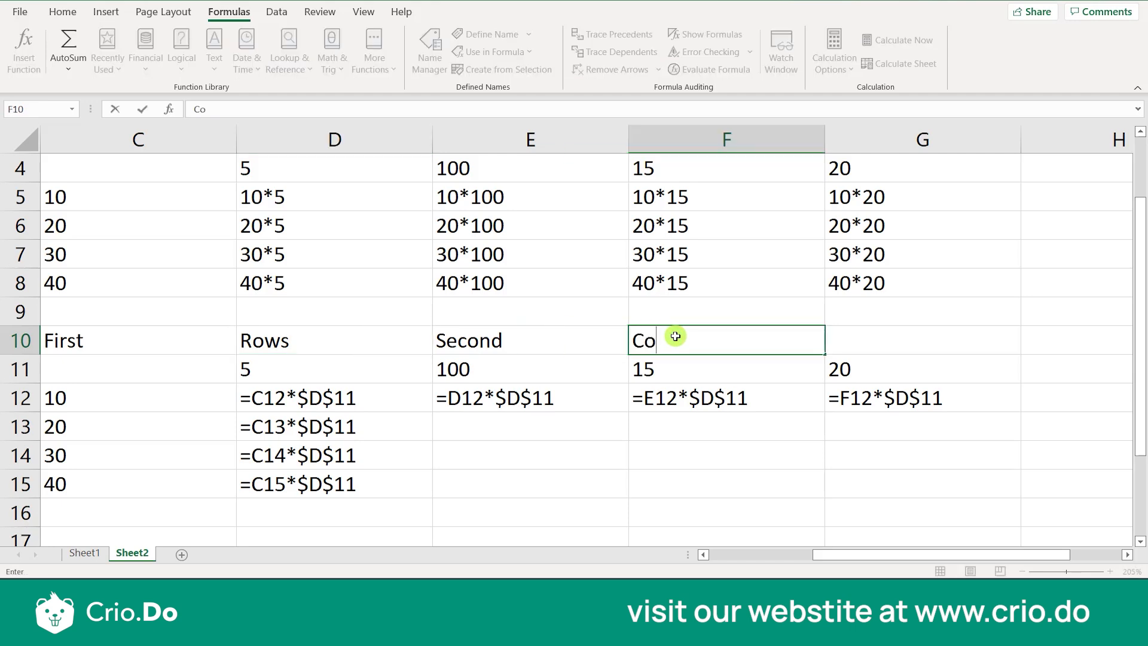
key(BackSpace)
key(BackSpace)
text(lumns)
click(590, 397)
click(479, 452)
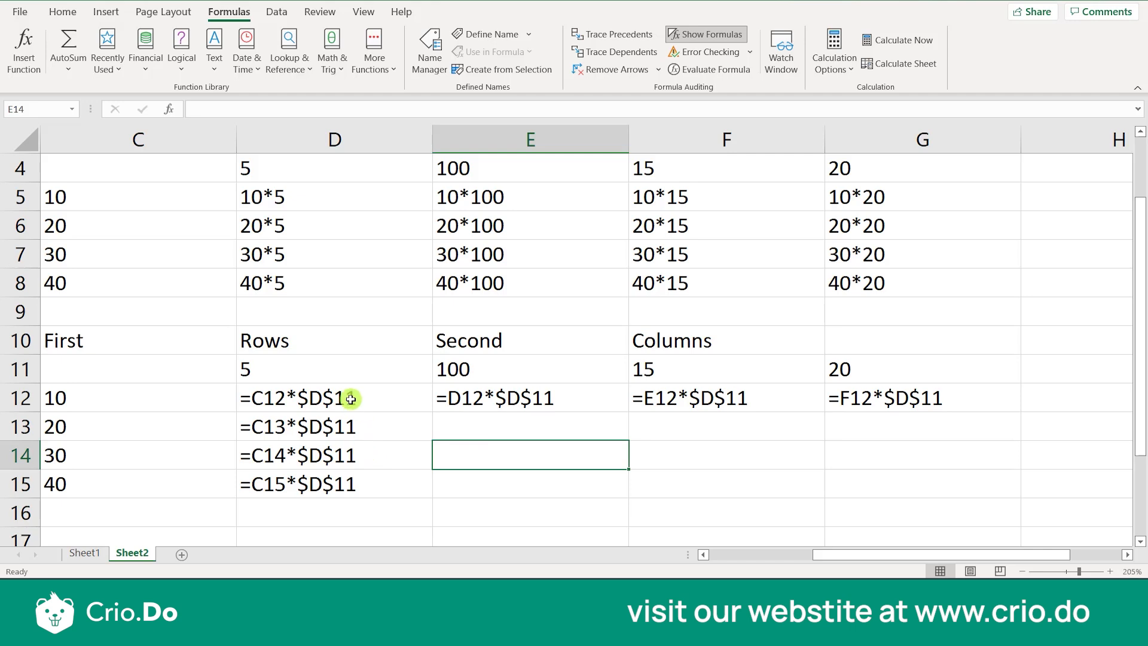
click(316, 416)
click(323, 396)
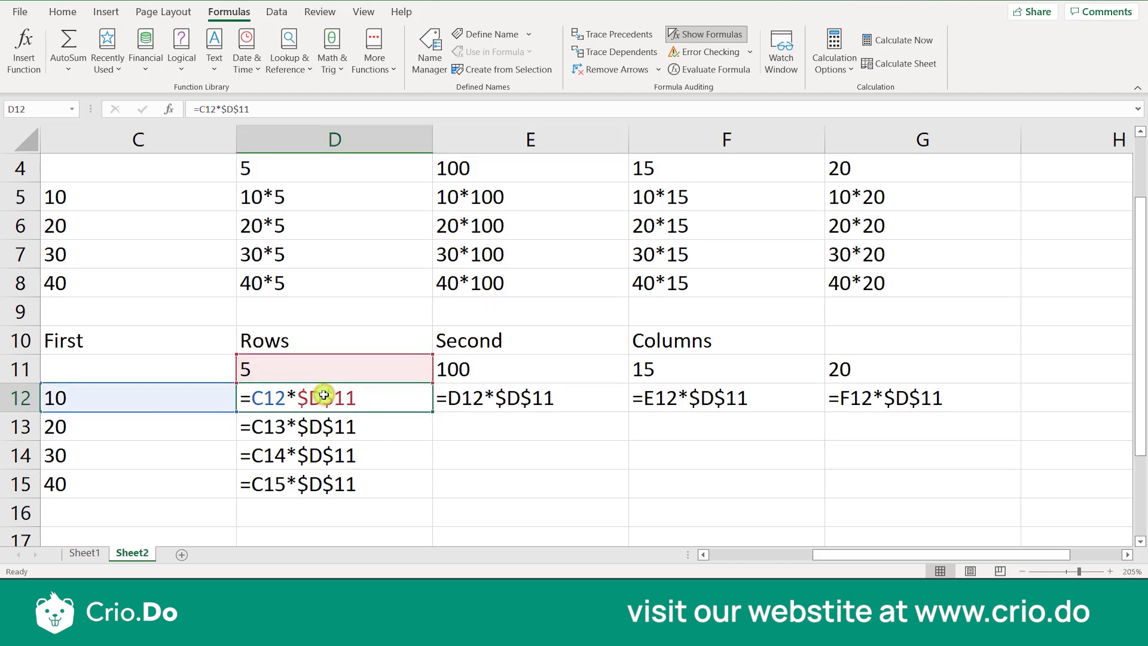
double_click(256, 399)
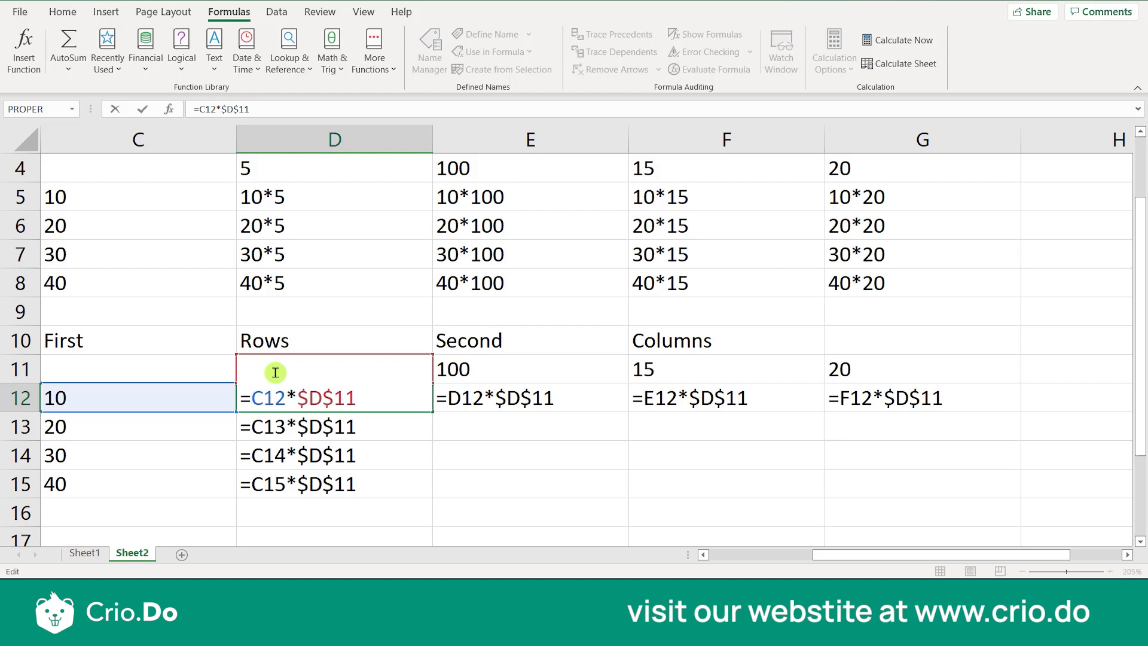
click(182, 397)
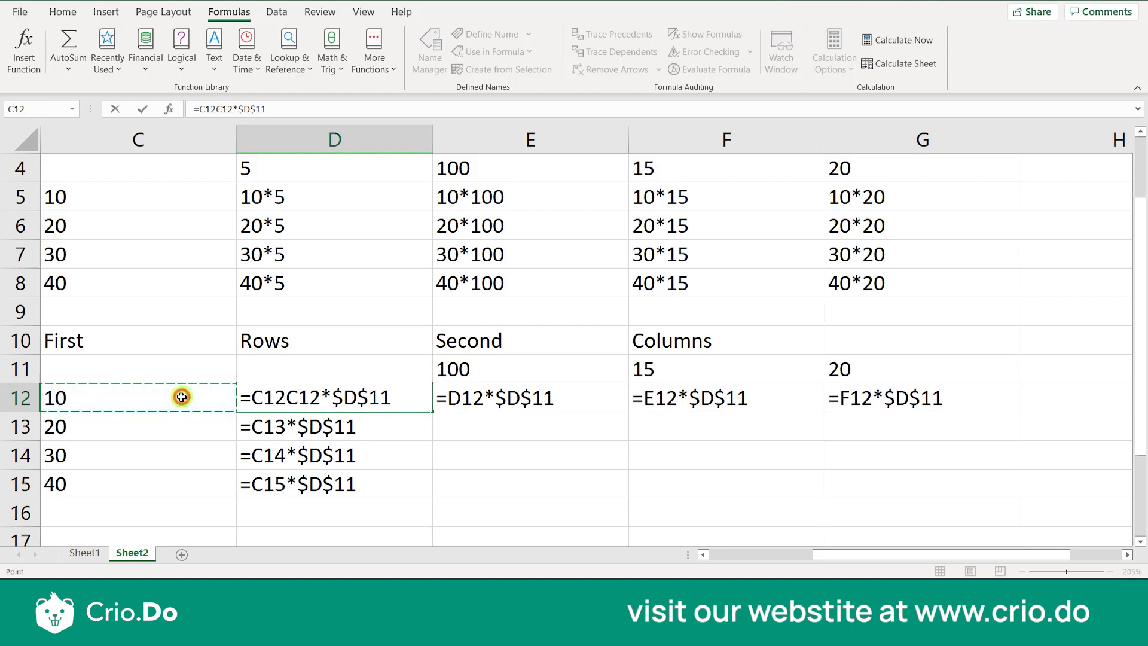
key(BackSpace)
key(BackSpace)
key(BackSpace)
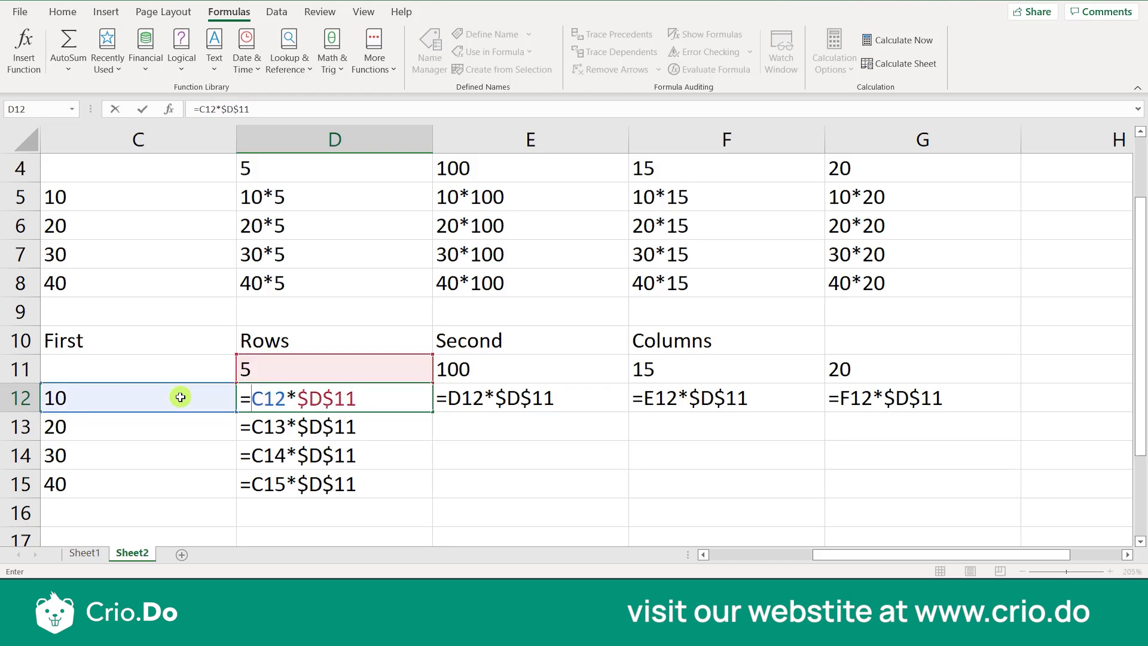
text($)
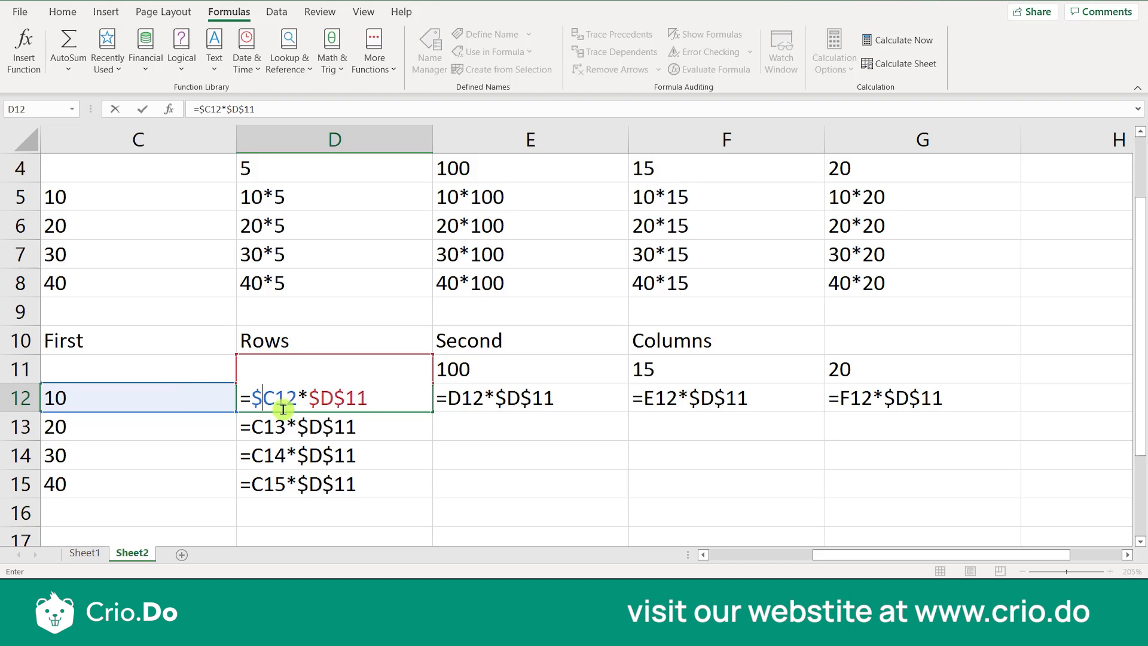
drag(274, 399, 254, 399)
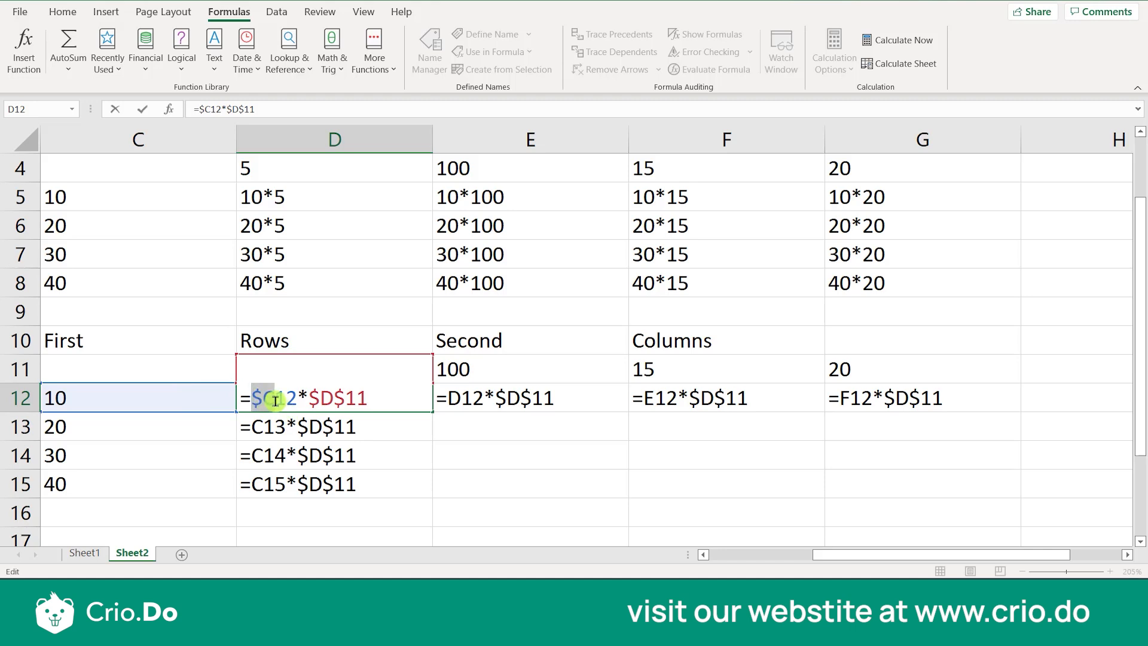
click(326, 427)
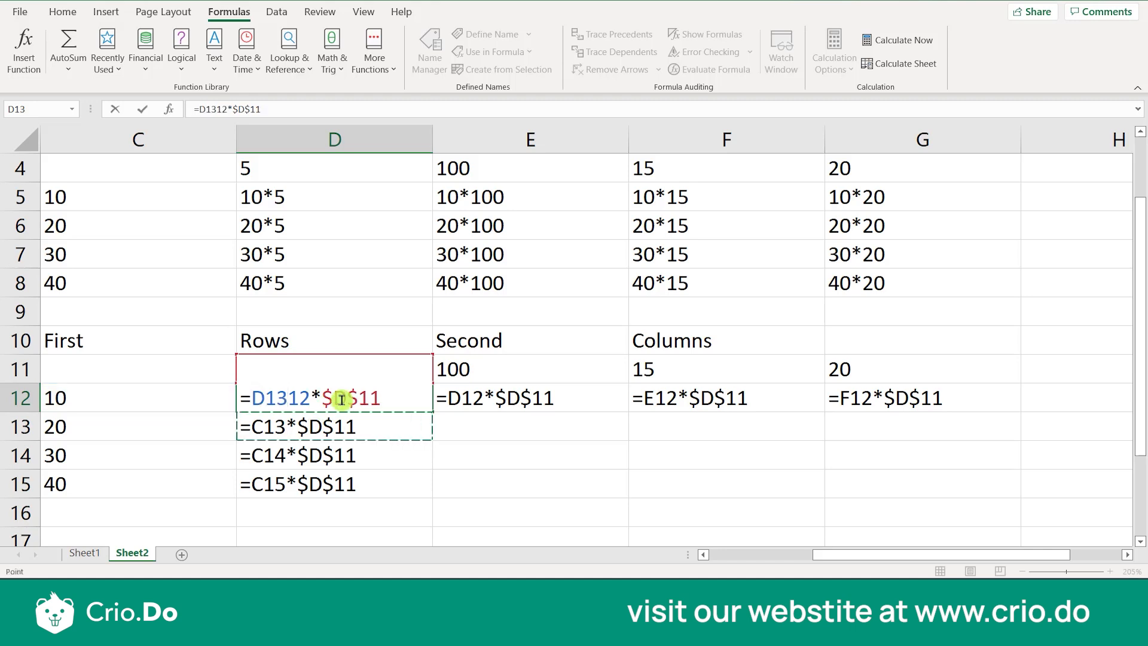
key(Escape)
In D12's formula, lock the column of the first reference as $C12 and delete the $D$11 reference after the multiplication sign
double_click(250, 398)
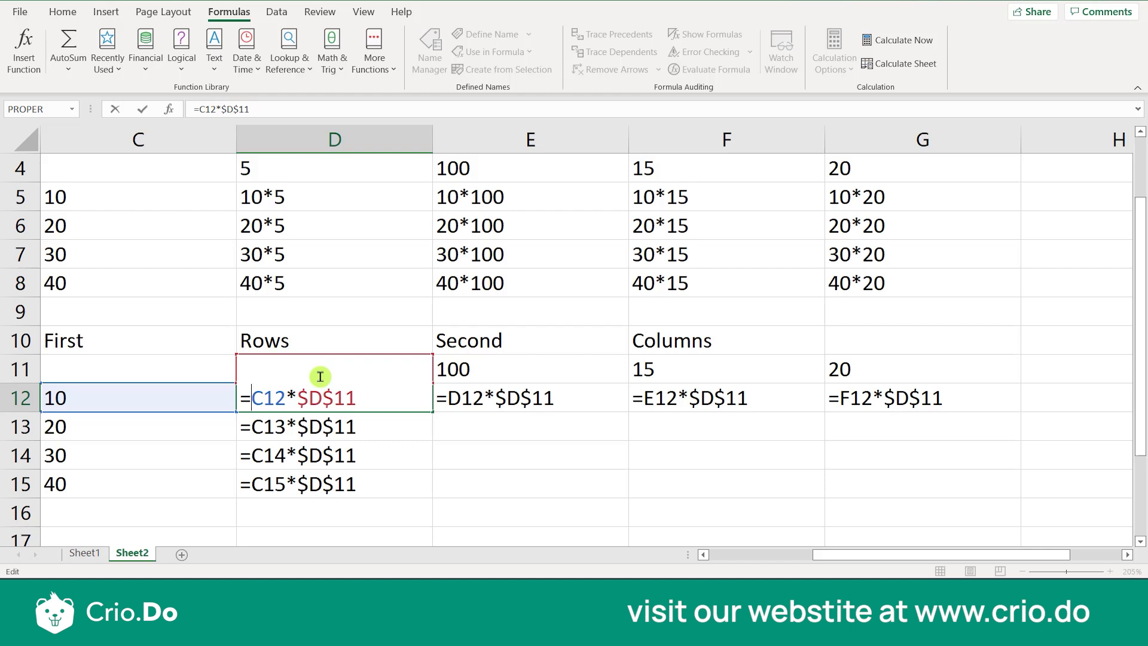
text($)
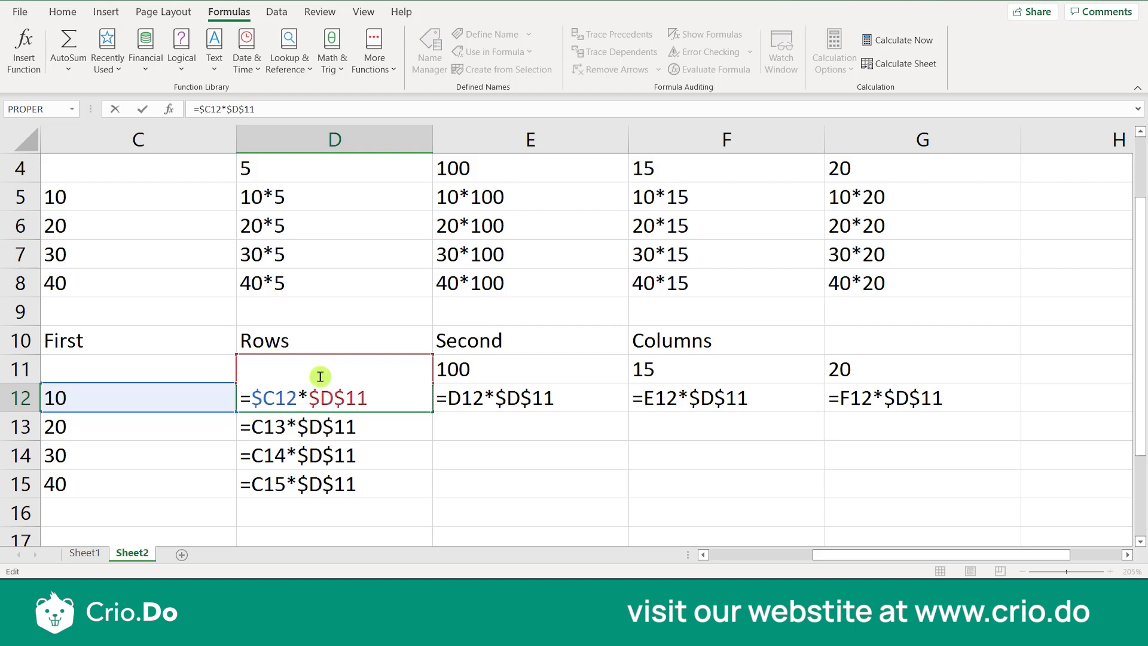
click(327, 399)
click(314, 399)
click(350, 400)
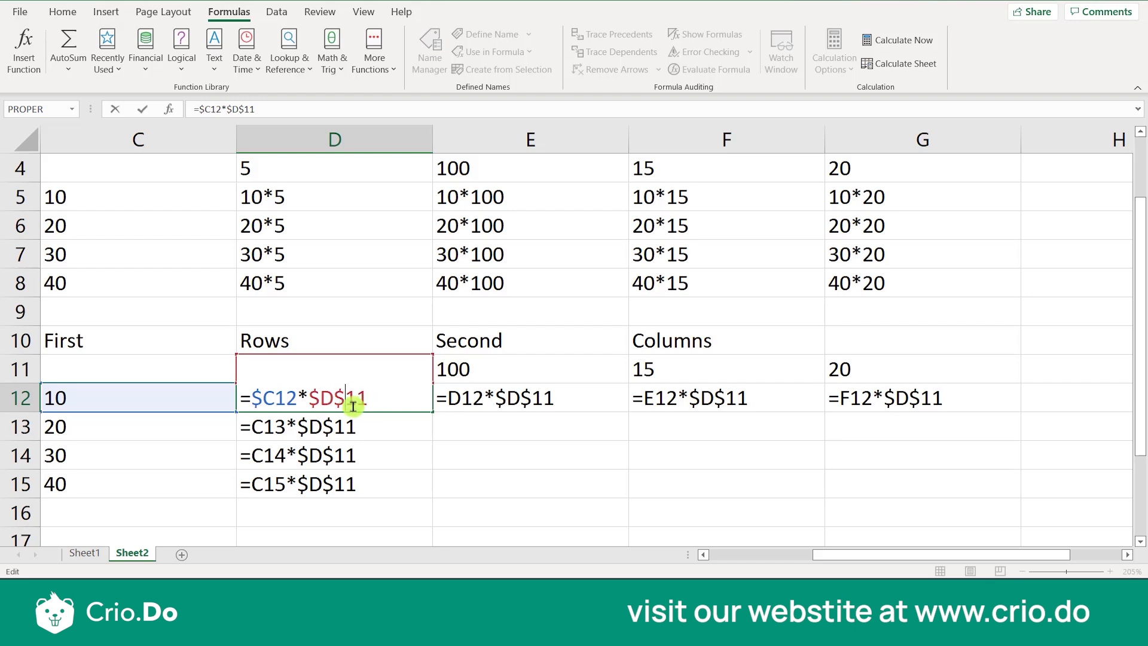
key(BackSpace)
key(BackSpace)
key(BackSpace)
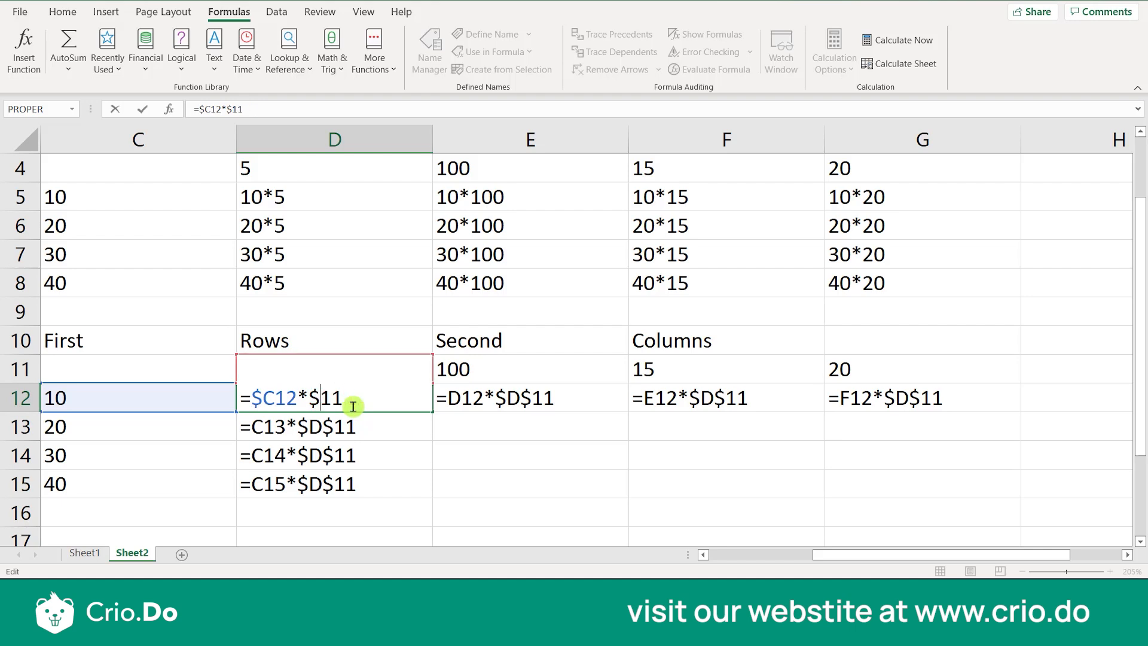
key(Delete)
key(Delete)
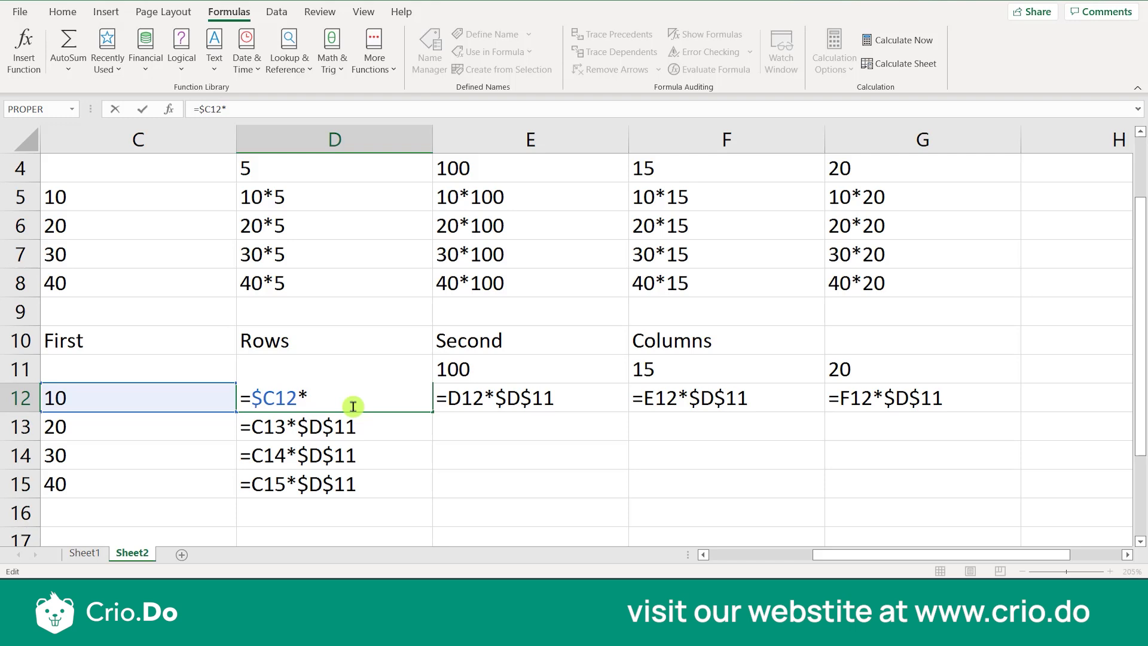
Complete the formula in D12 with the row-locked reference D$11 so that it reads =$C12*D$11
text(d)
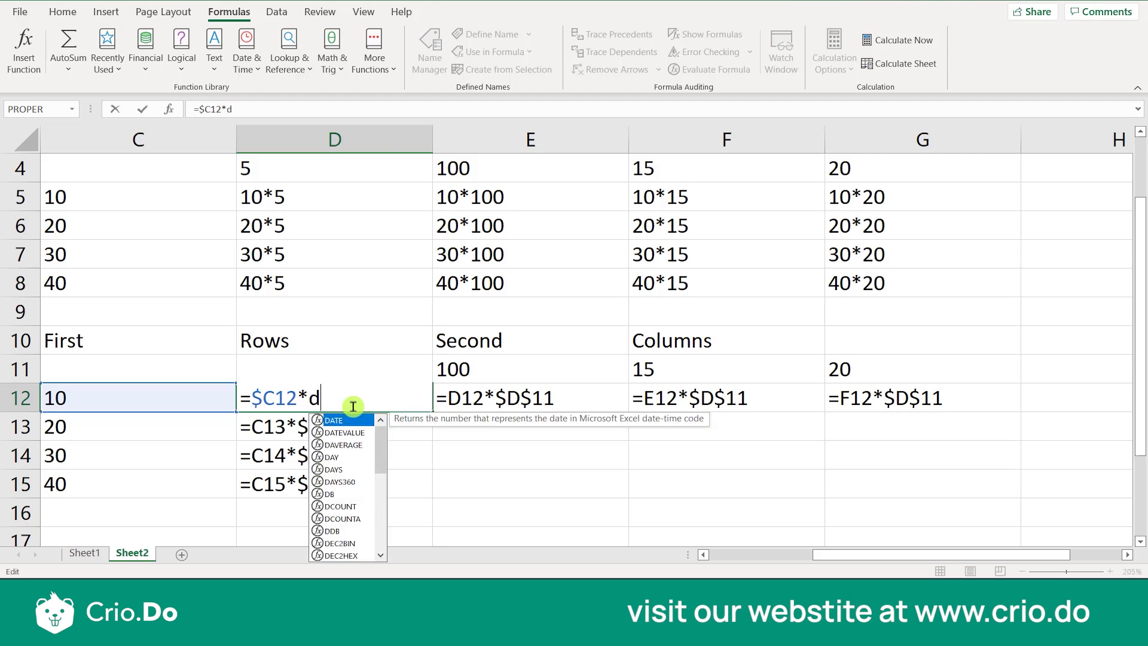
text(11)
key(BackSpace)
key(BackSpace)
text(4)
key(BackSpace)
key(BackSpace)
text(D11)
key(Left)
key(Left)
key(Left)
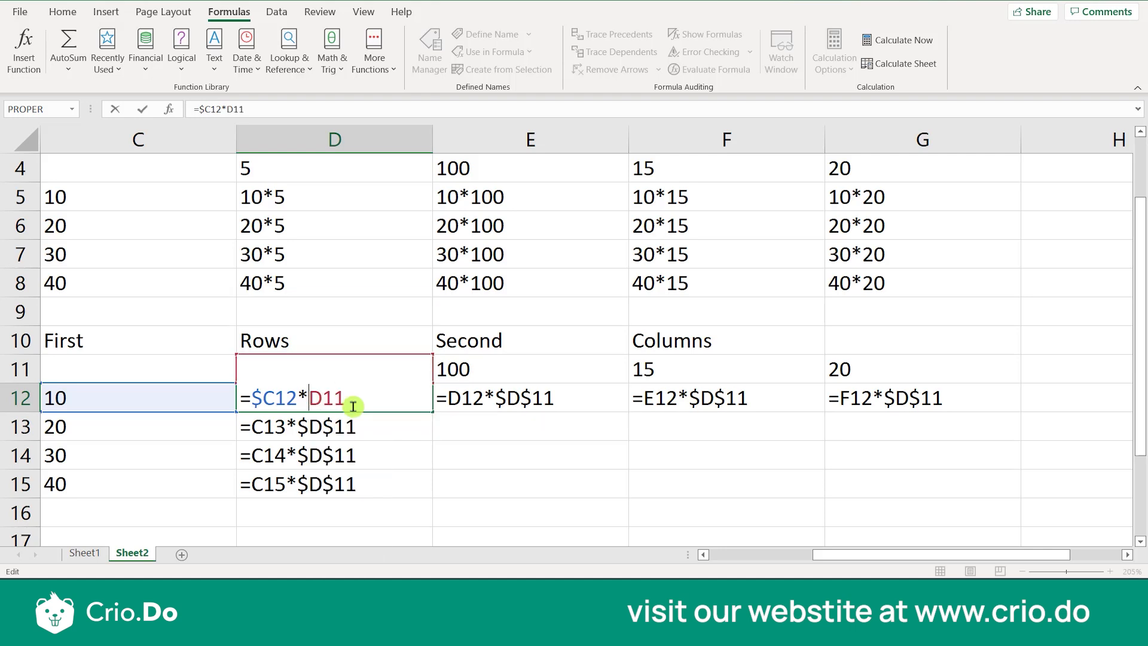
key(Right)
text($)
click(371, 404)
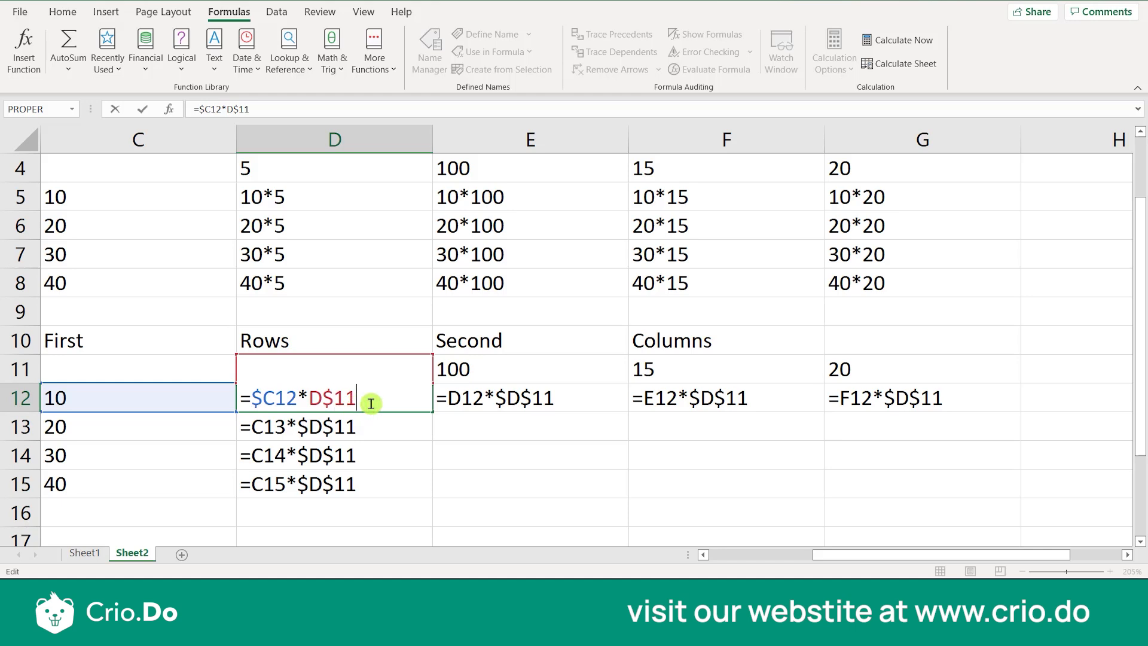
key(Return)
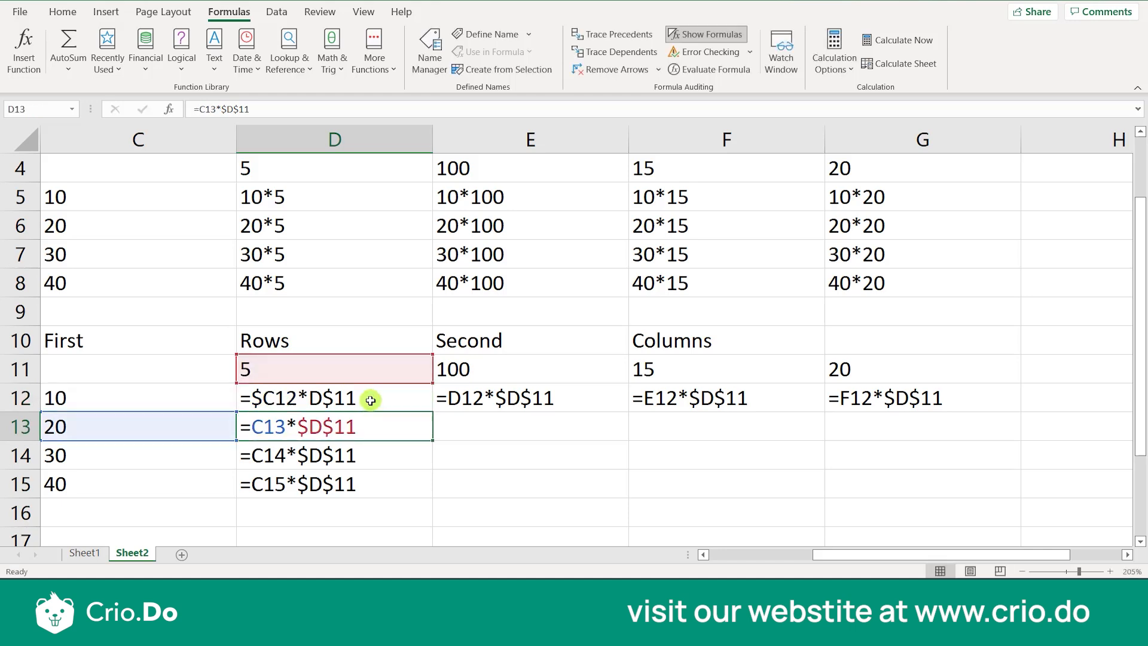
Fill the mixed-reference formula from D12 down through cell D15
click(371, 399)
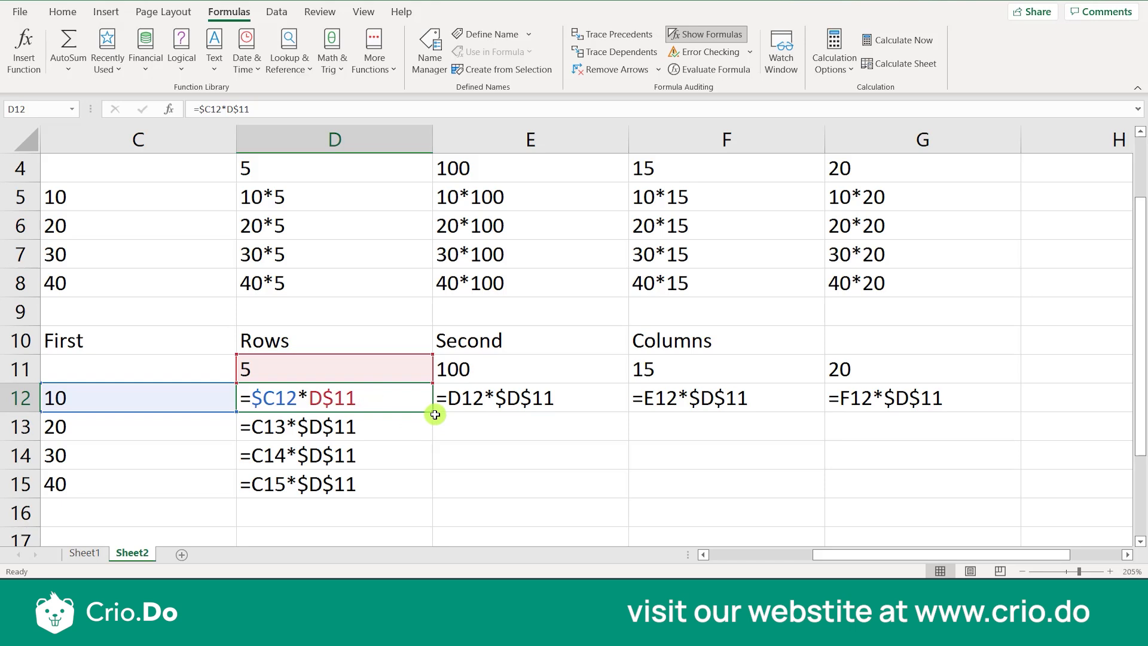
drag(431, 412, 426, 498)
click(455, 462)
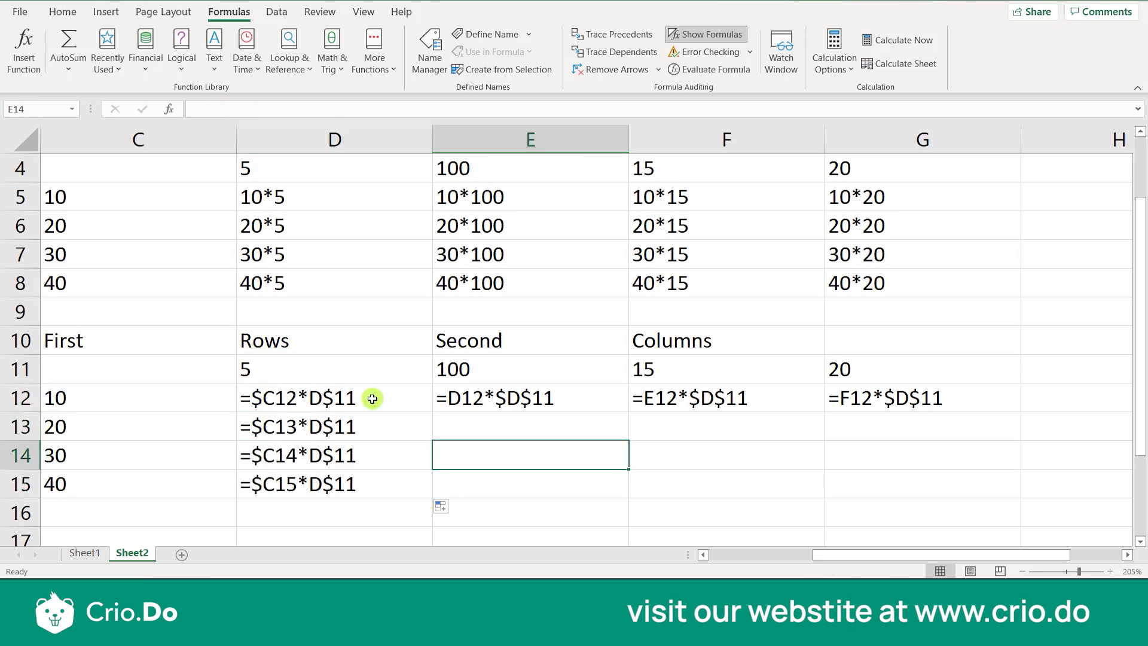
Fill the mixed-reference formula from D12 across the row through cell G12
click(372, 399)
mouse_move(431, 412)
mouse_down()
mouse_move(427, 422)
mouse_move(405, 398)
mouse_move(825, 392)
mouse_move(875, 410)
mouse_up()
click(562, 421)
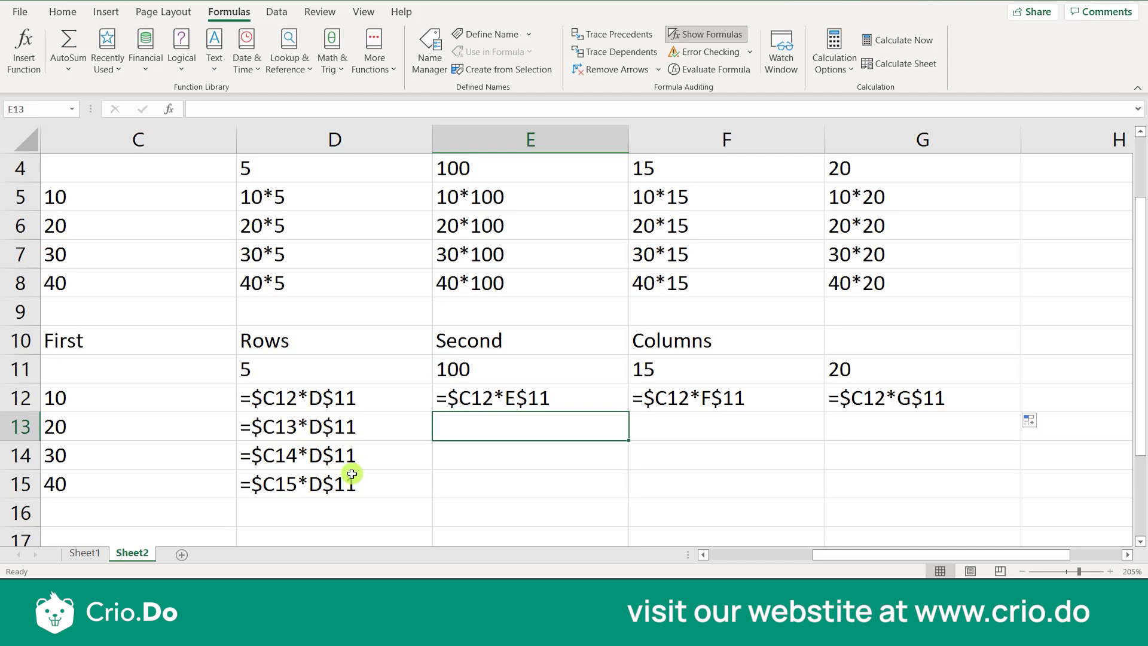
double_click(497, 404)
click(560, 436)
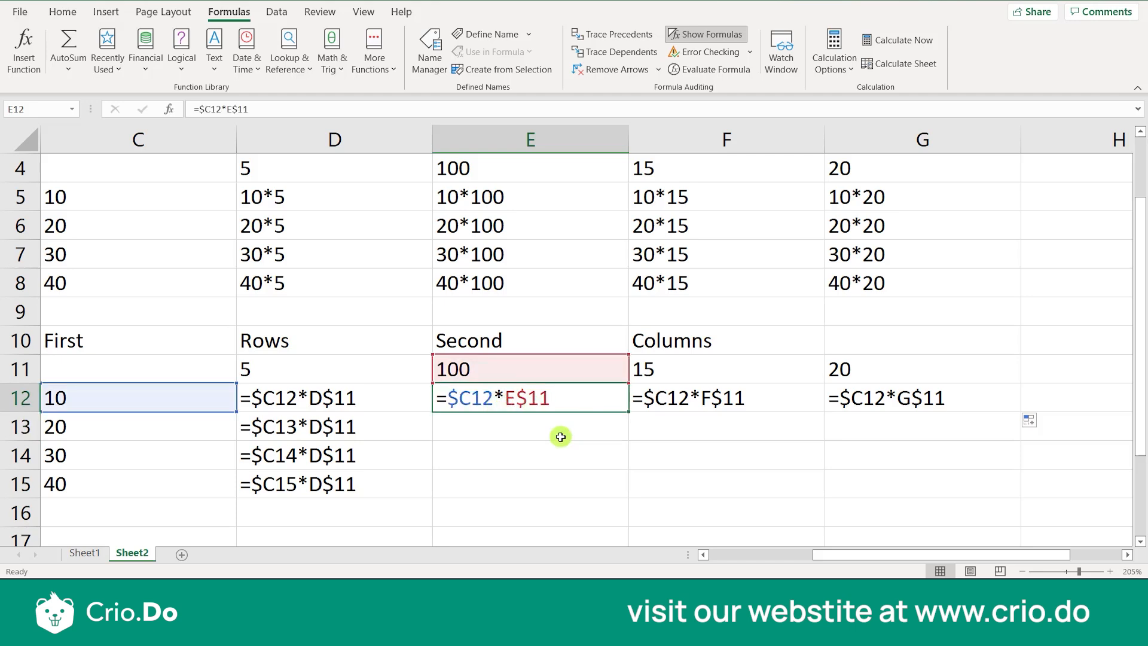
Fill the formulas in D13 and D14 across their rows through column G
click(418, 425)
drag(432, 439, 877, 421)
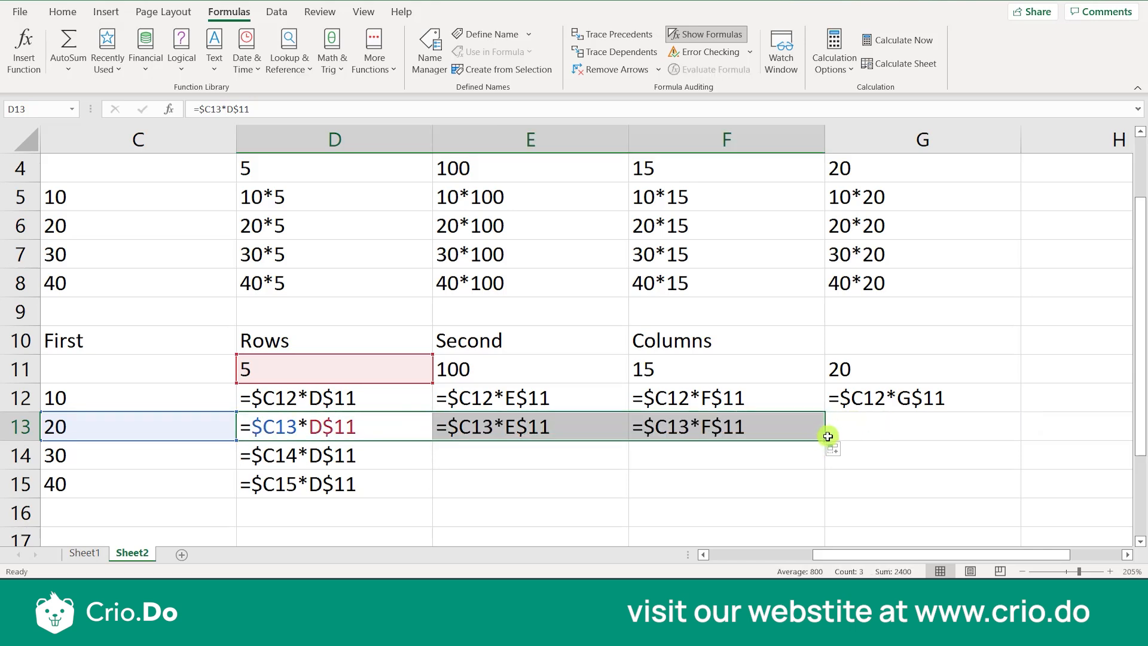
drag(824, 438, 960, 436)
click(407, 464)
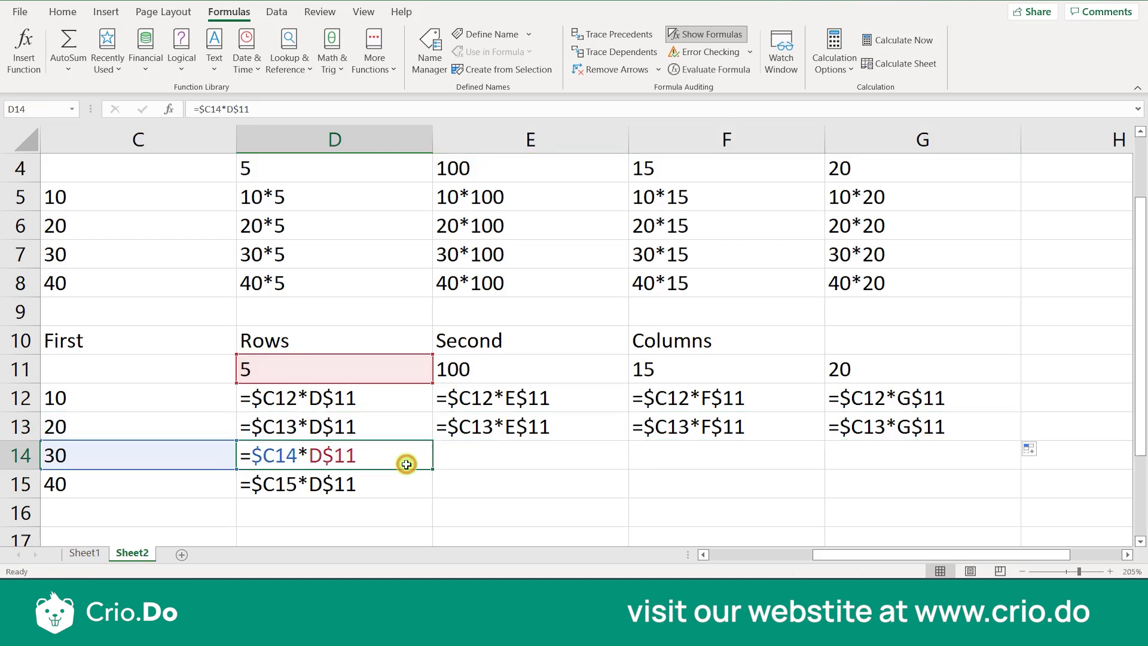
drag(433, 469, 908, 454)
drag(819, 466, 946, 482)
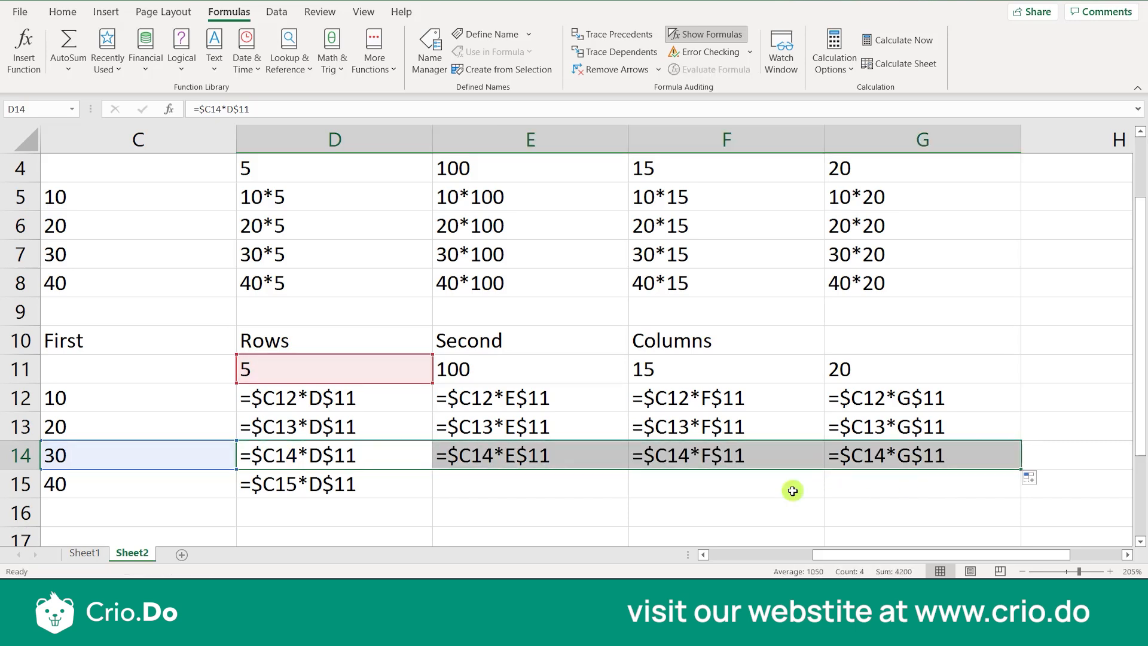
Enter the sample reference A$2 in cell D17, below the second grid
click(361, 492)
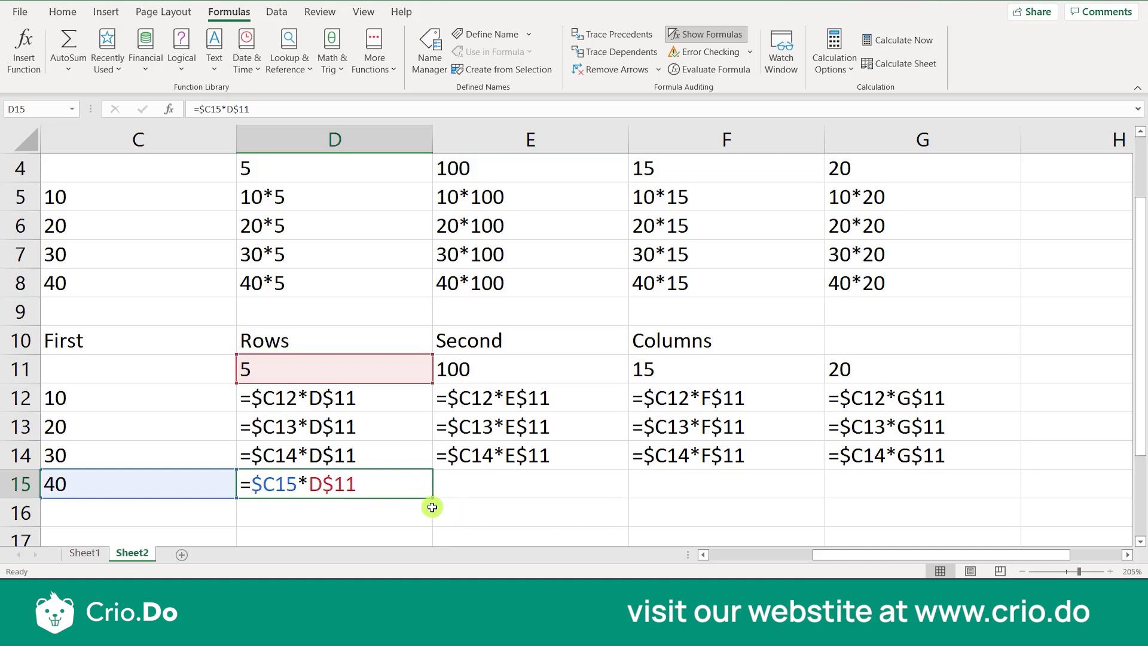
scroll(432, 507, down, 1)
click(388, 509)
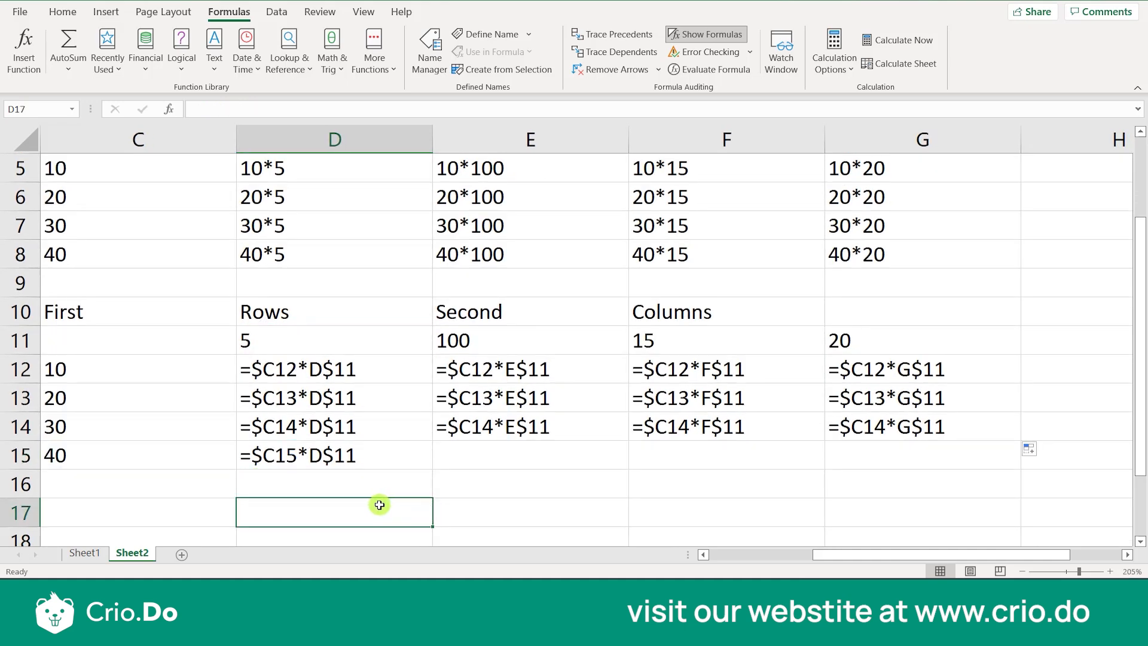
scroll(380, 505, down, 1)
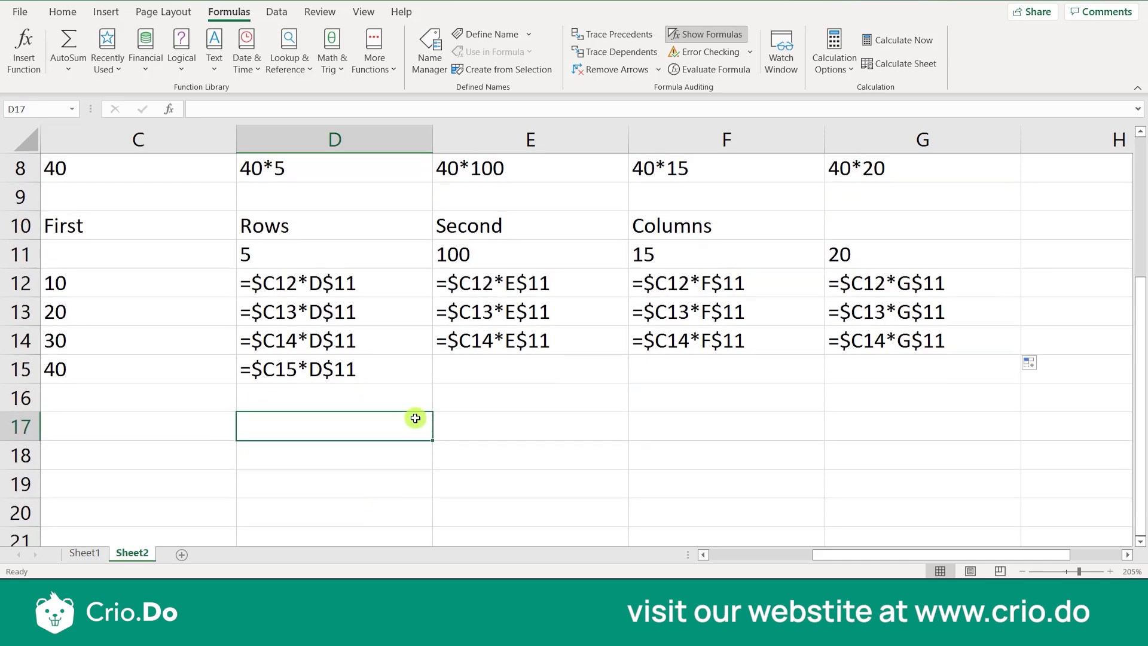
text(A)
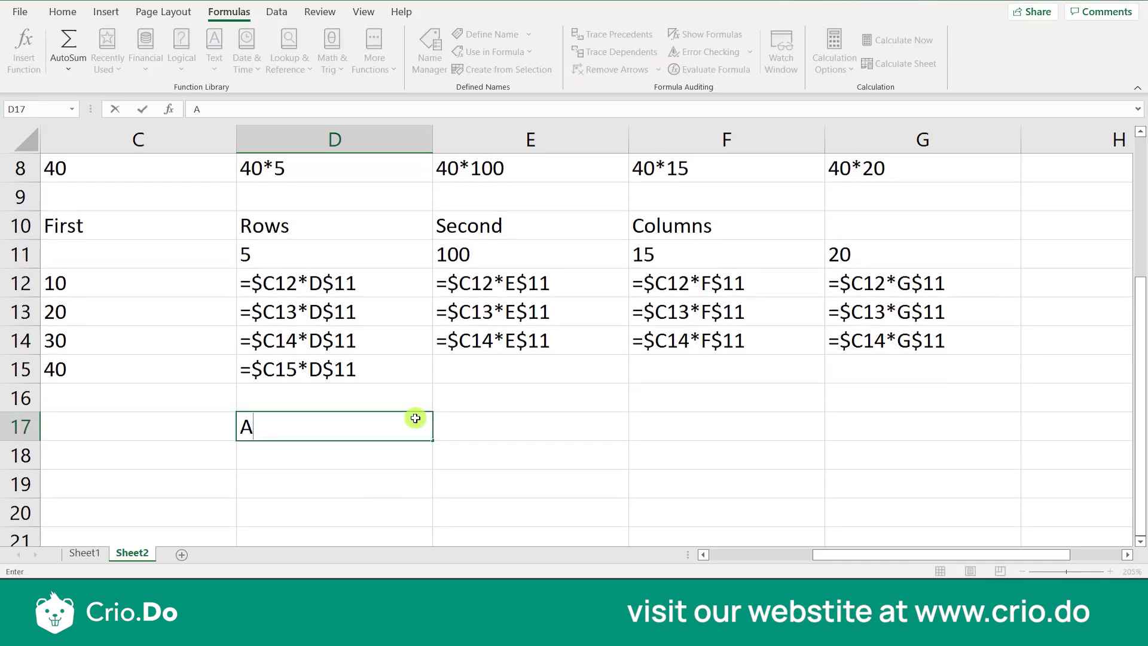
text($2)
key(Return)
Enter the explanation "Row does not change" in cell E17, beside the A$2 sample
key(Up)
key(Right)
text(Ro)
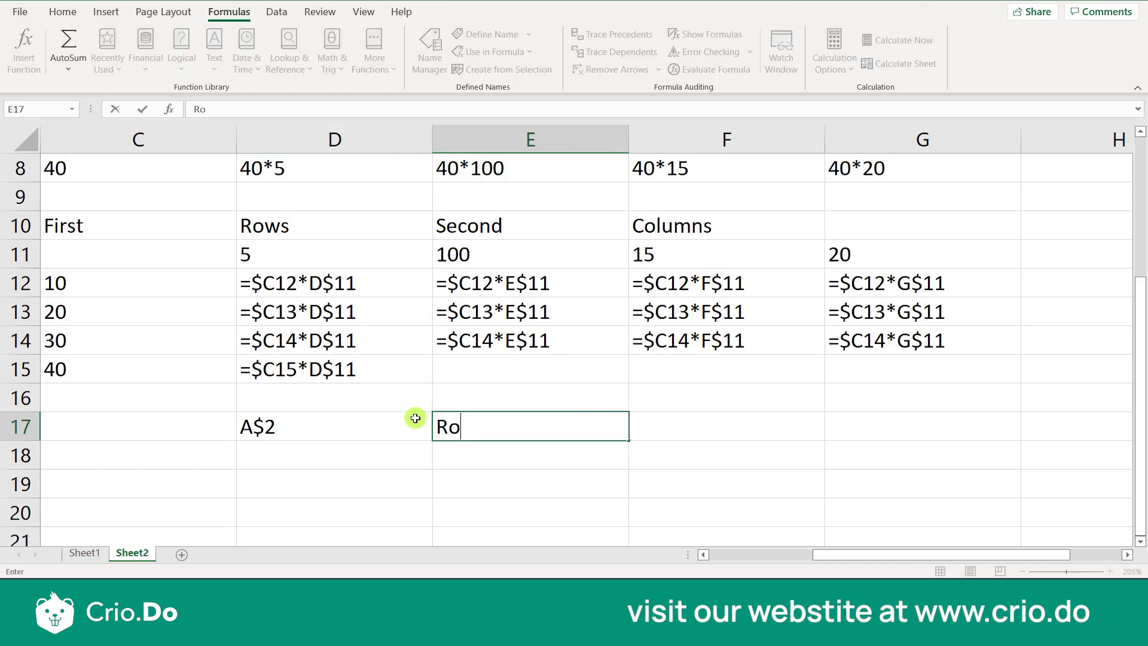
text(w does )
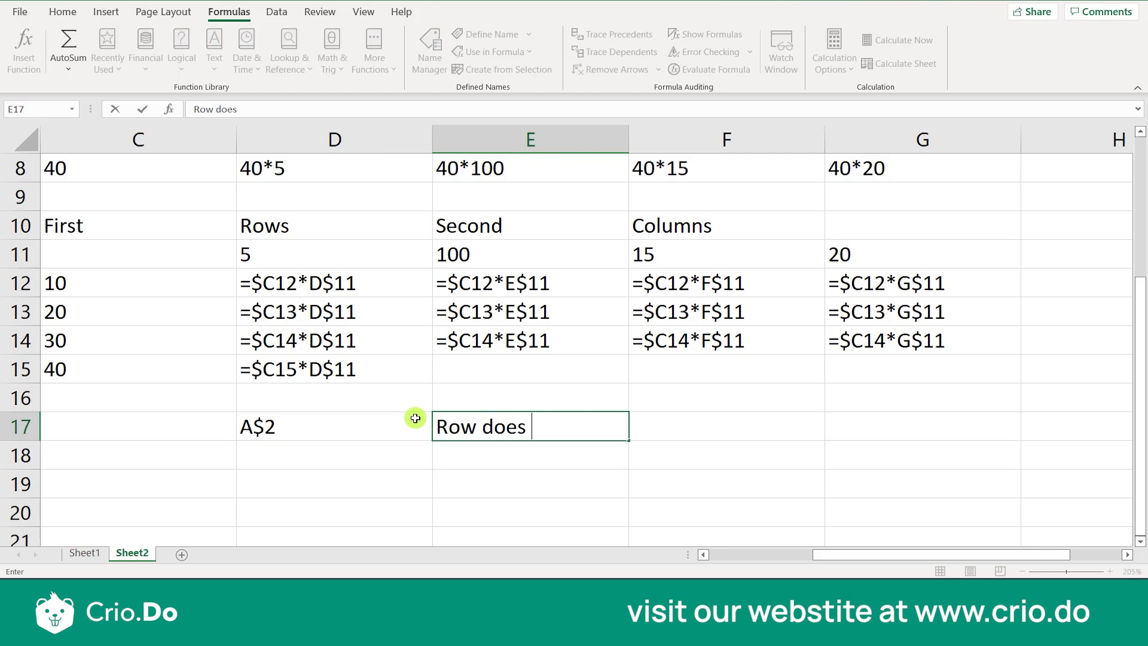
text(not change)
key(Return)
Enter the sample reference $A2 in cell D18
key(Left)
key(Left)
key(Right)
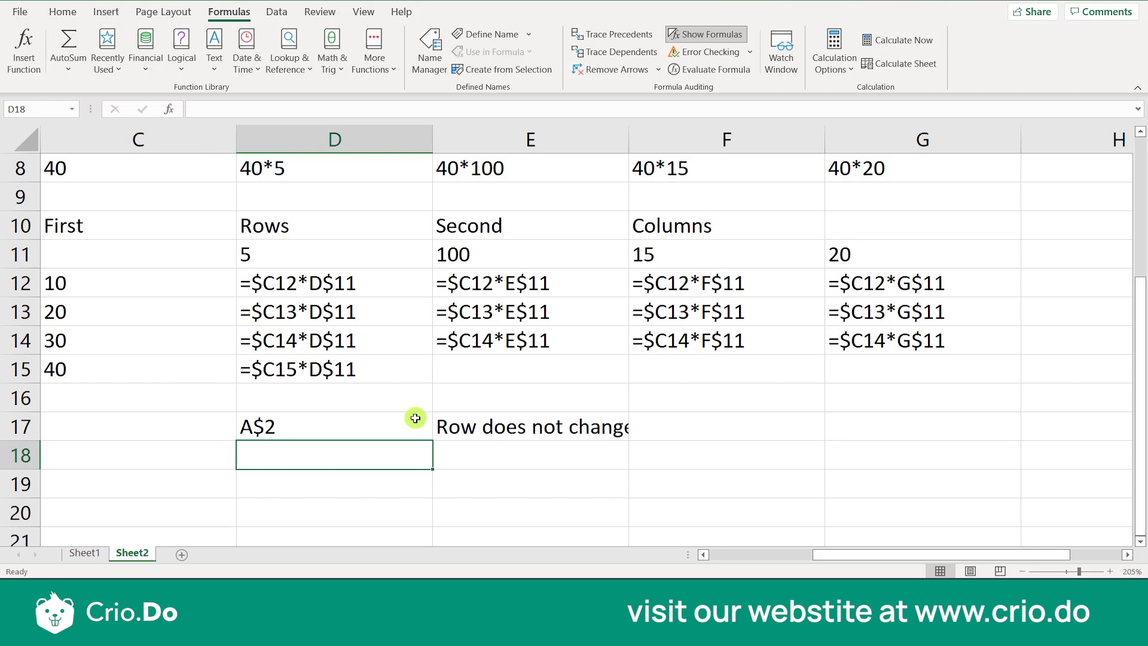
text($)
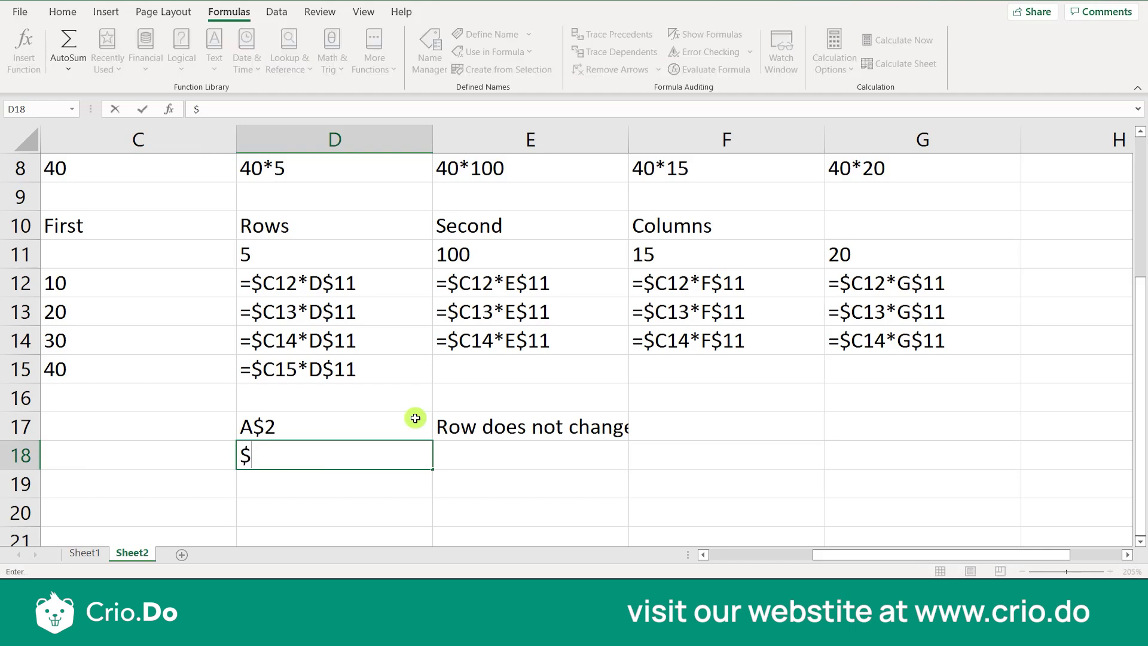
text(a2)
key(BackSpace)
Enter the explanation "Column does not change" in cell E18 and switch to Sheet1
key(BackSpace)
text(A2)
key(ctrl+Return)
key(Right)
text(co)
key(BackSpace)
key(BackSpace)
text(Co)
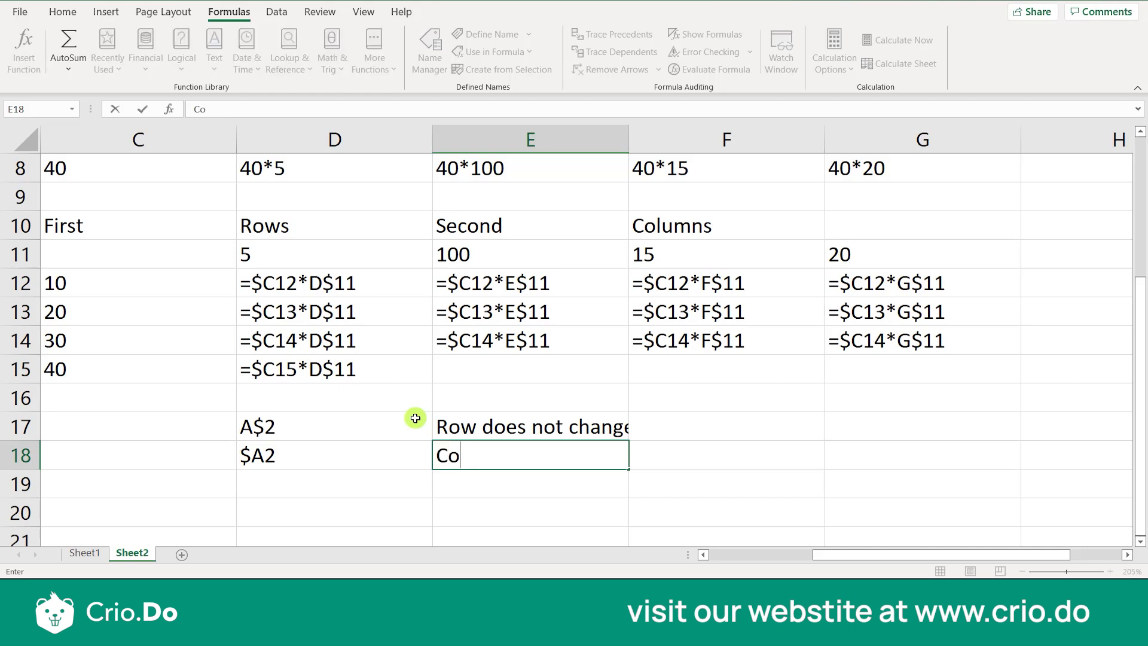
text(lumn do)
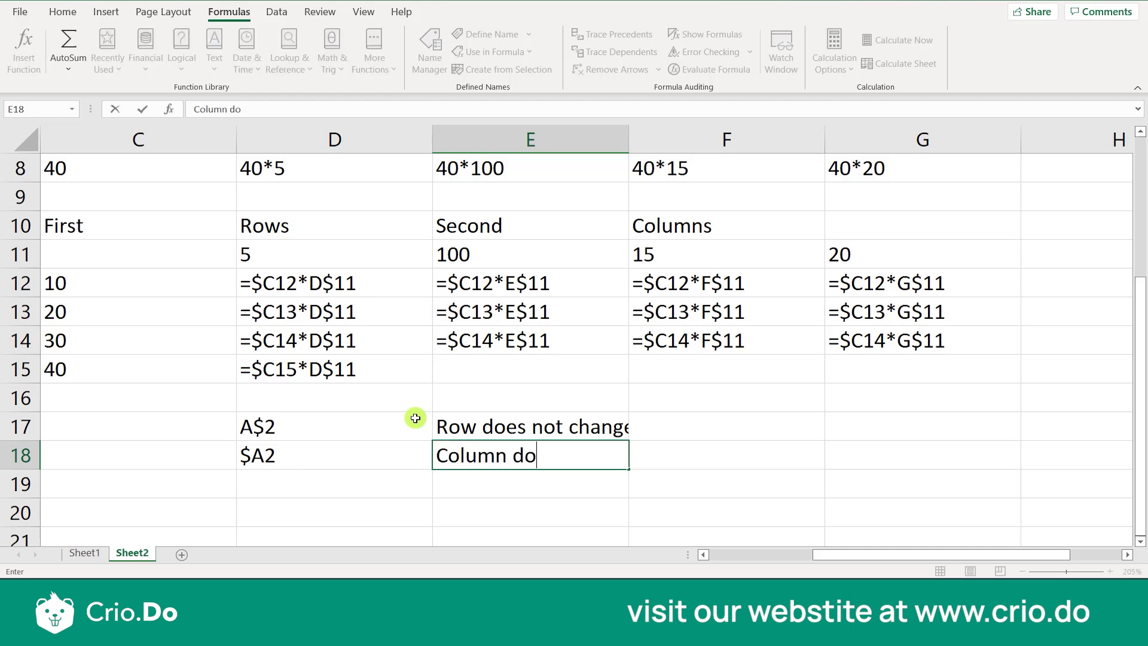
text(es not change)
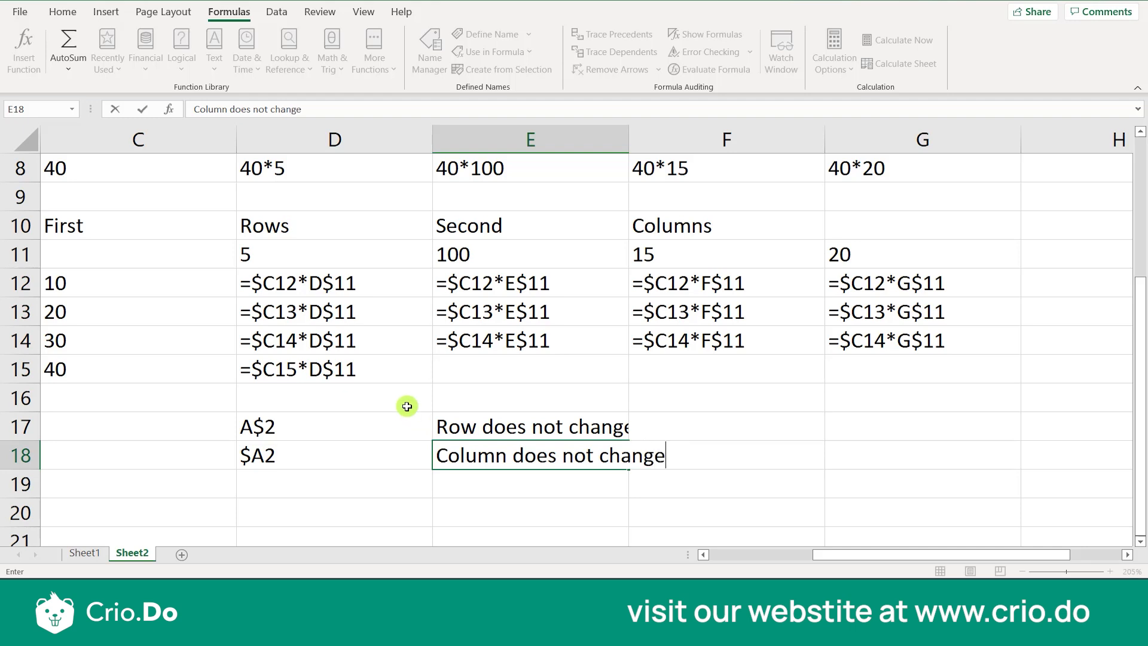
click(88, 553)
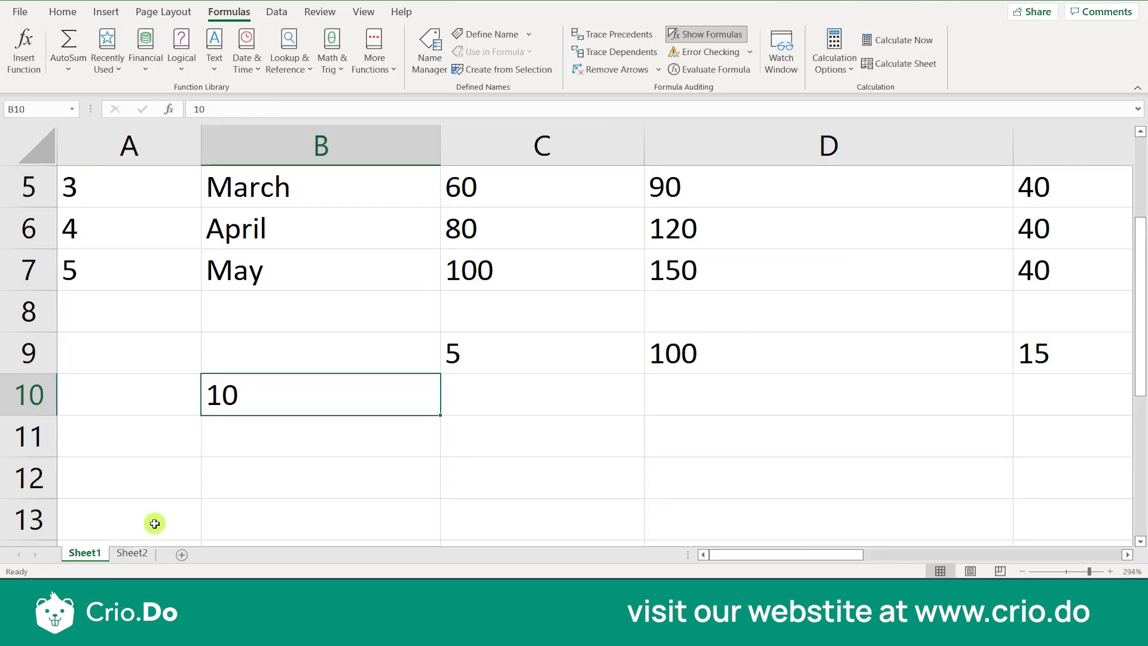
Look over the student marks table on Sheet1 and return to Sheet2 to review the A$2 and $A2 reference notes in rows 17 and 18
scroll(341, 455, up, 2)
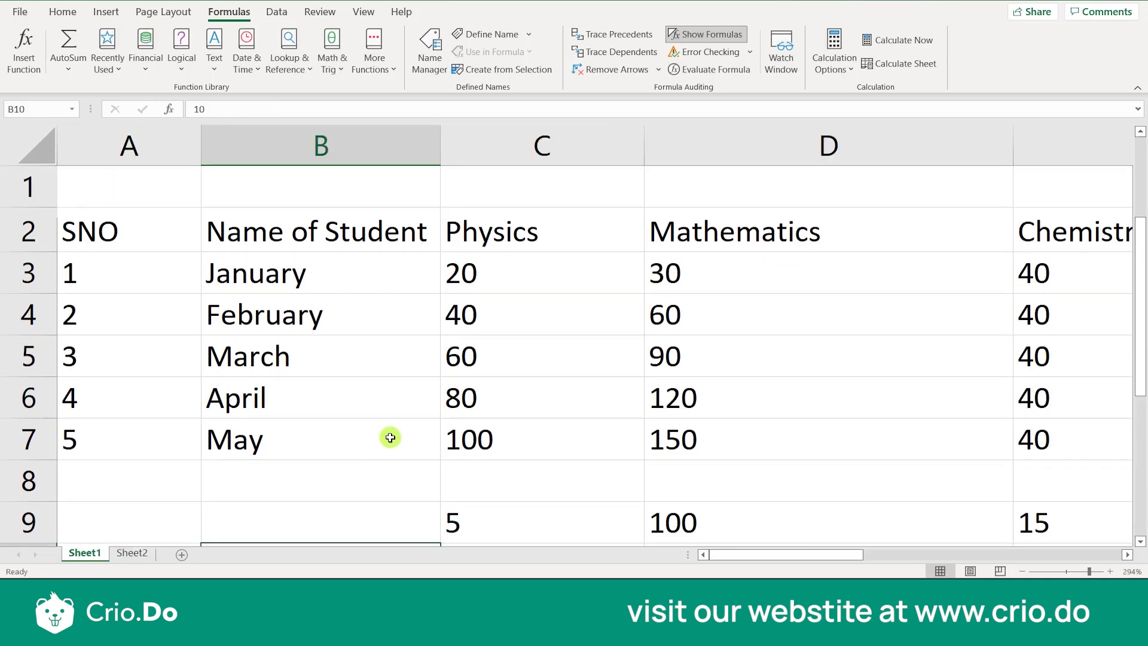
click(1070, 268)
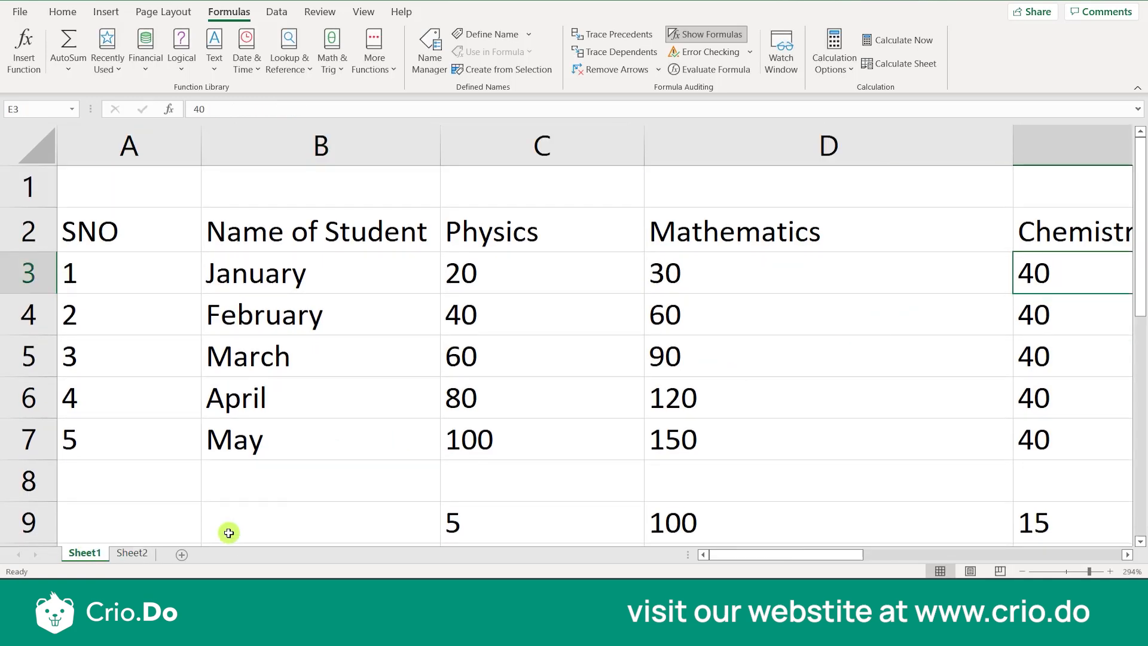
click(142, 553)
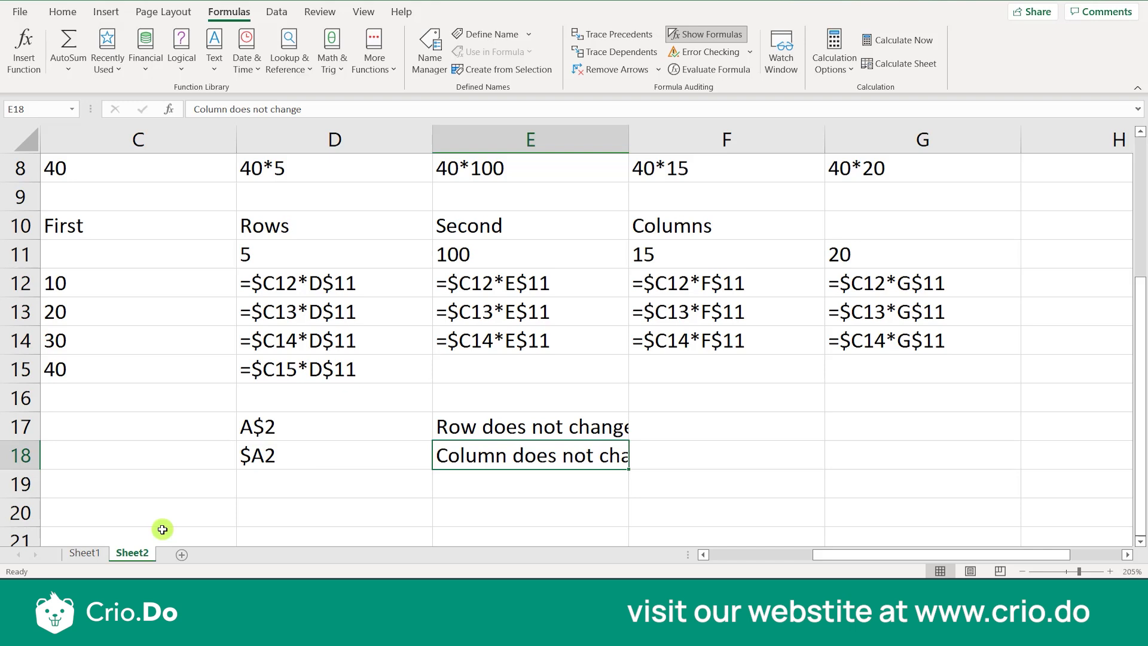
click(276, 429)
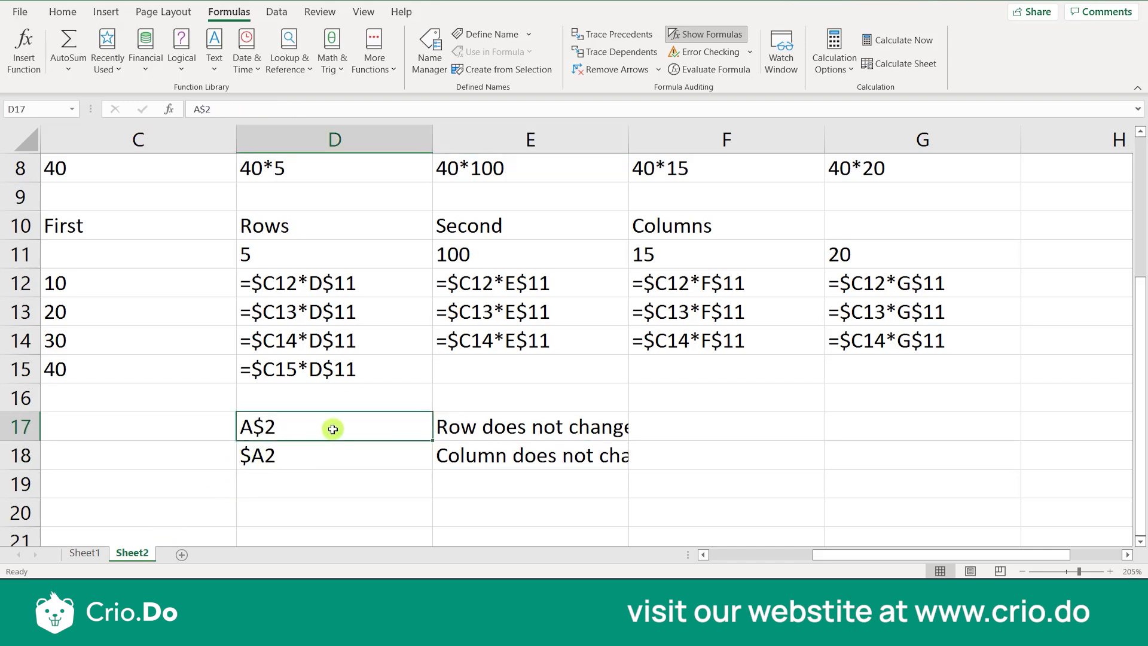
click(474, 426)
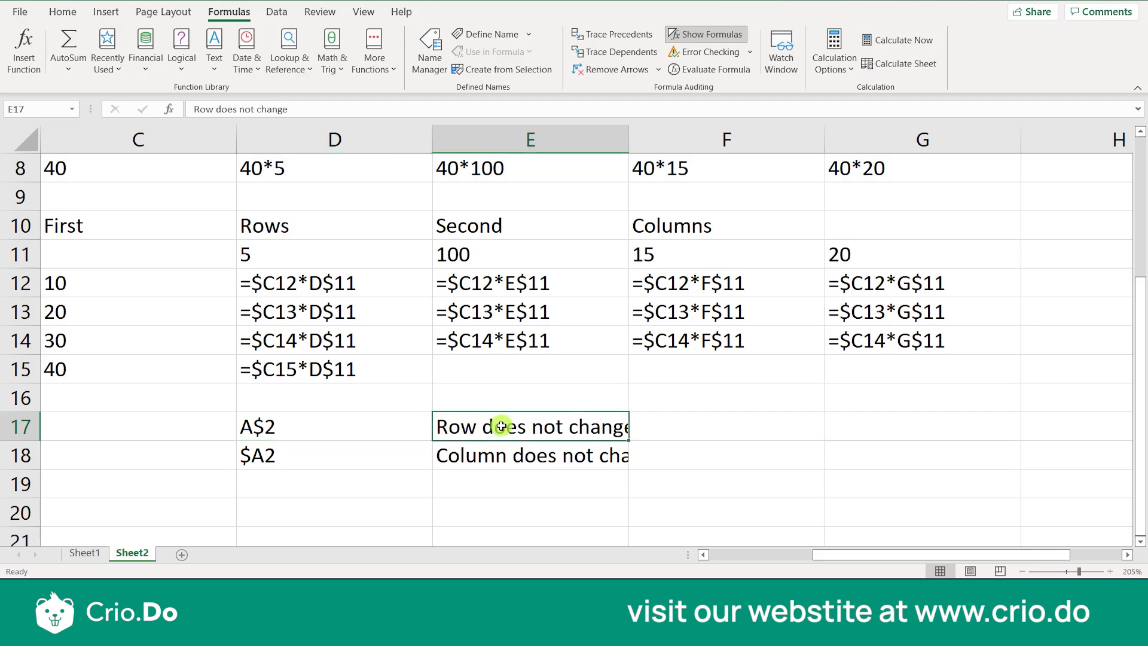
click(355, 443)
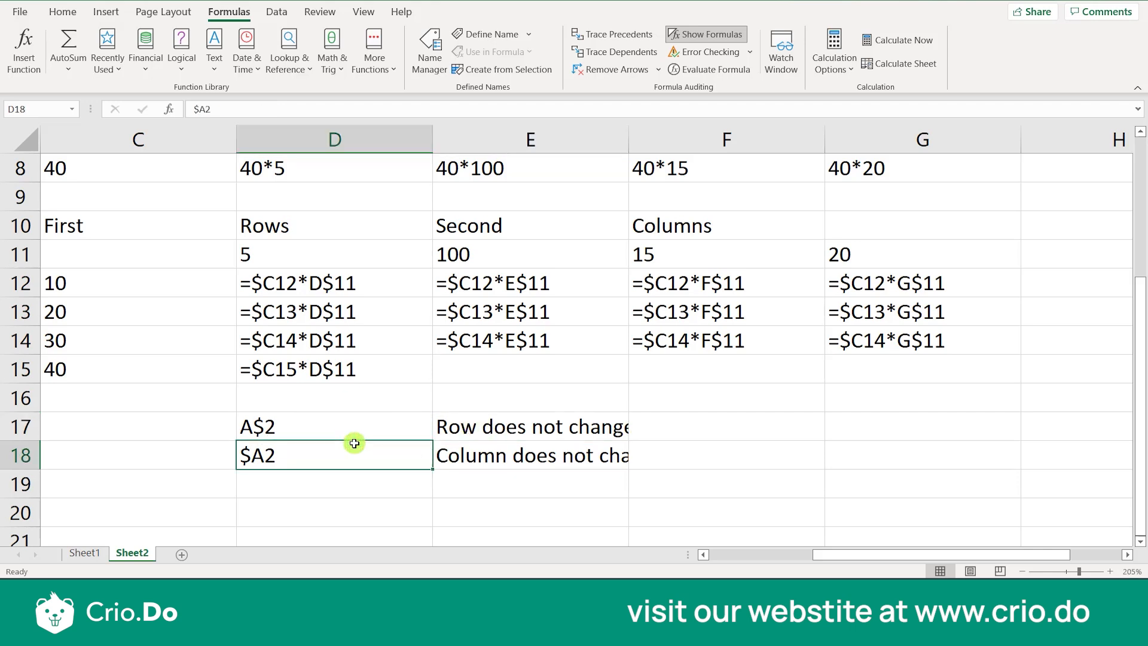